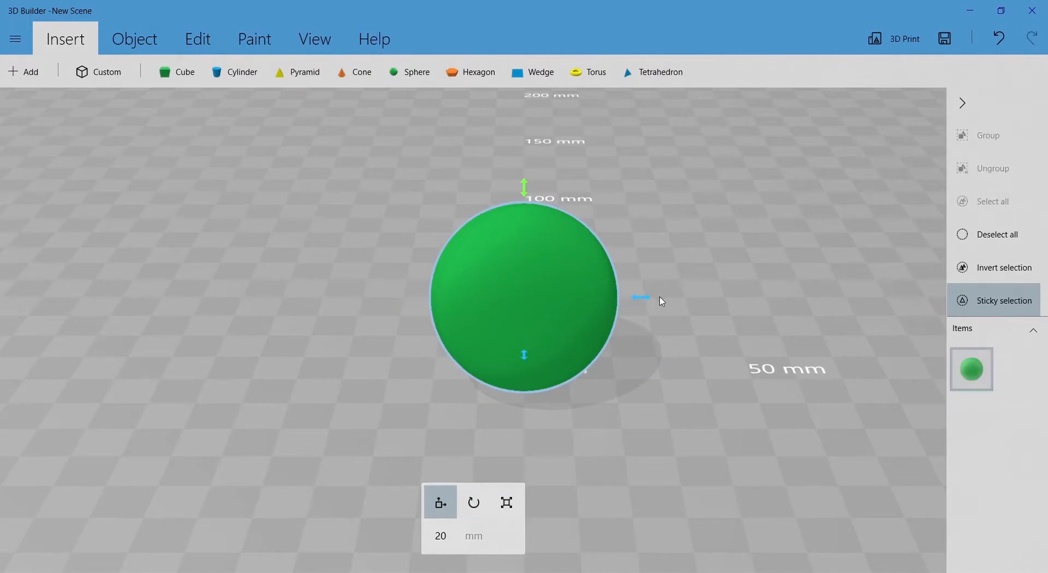
# Insert a cylinder and rotate it 90 degrees so it lies on its side, facing the front
pyautogui.scroll(3, 721, 300)
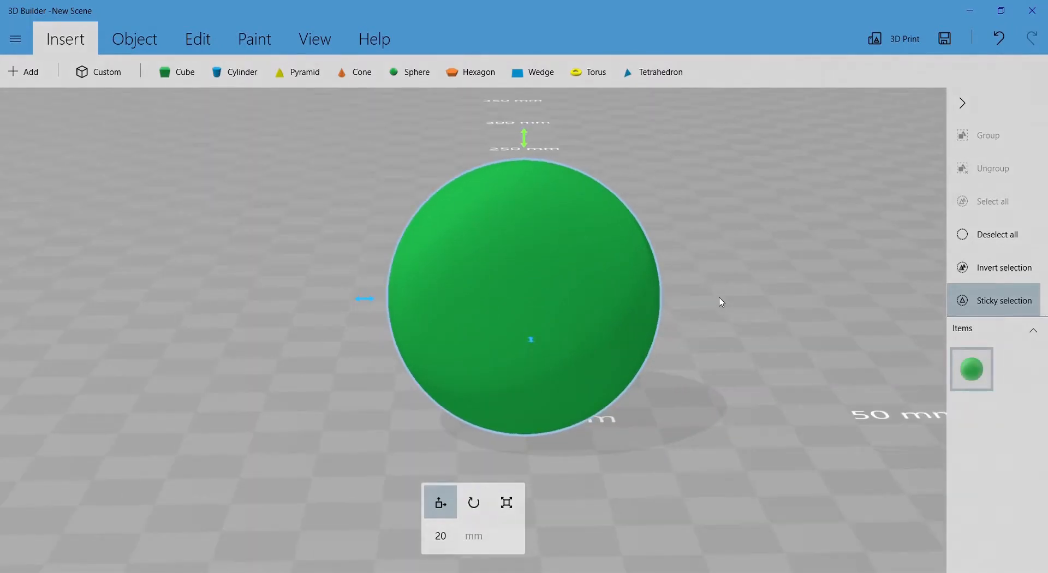
pyautogui.moveTo(791, 281); pyautogui.dragTo(711, 252, button='right')
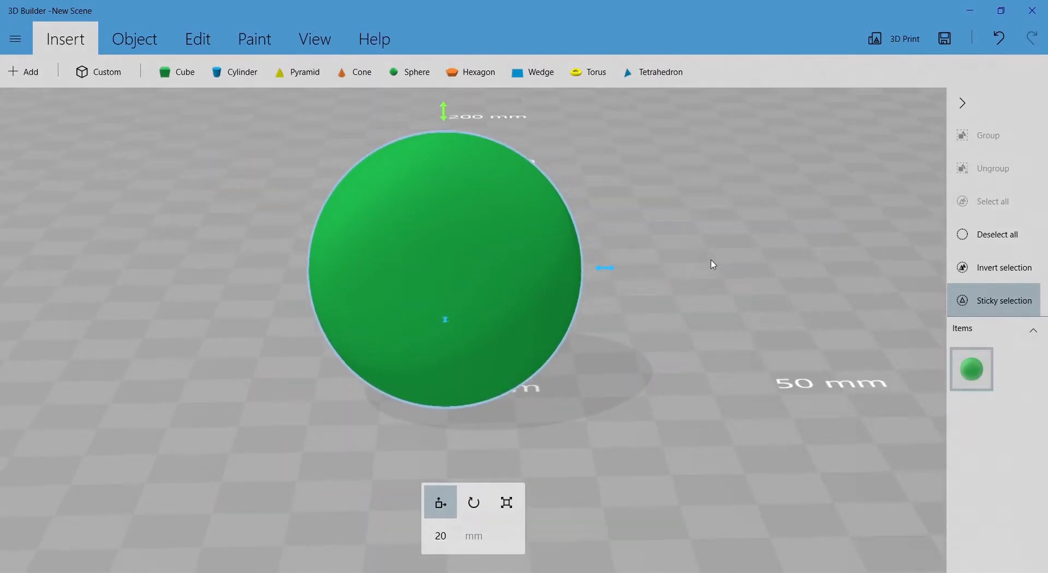
pyautogui.click(250, 74)
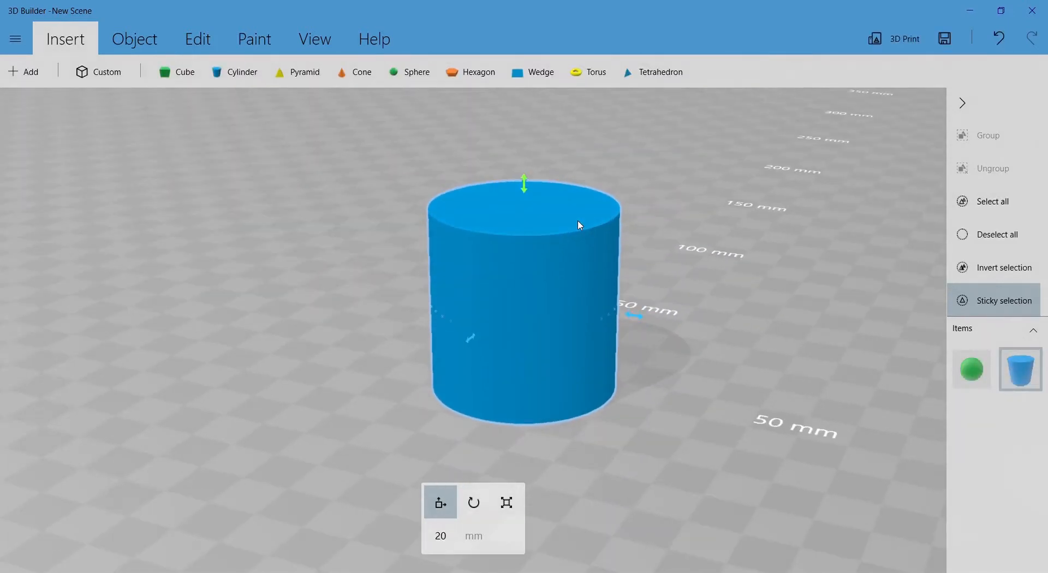
pyautogui.press('s')
pyautogui.press('r')
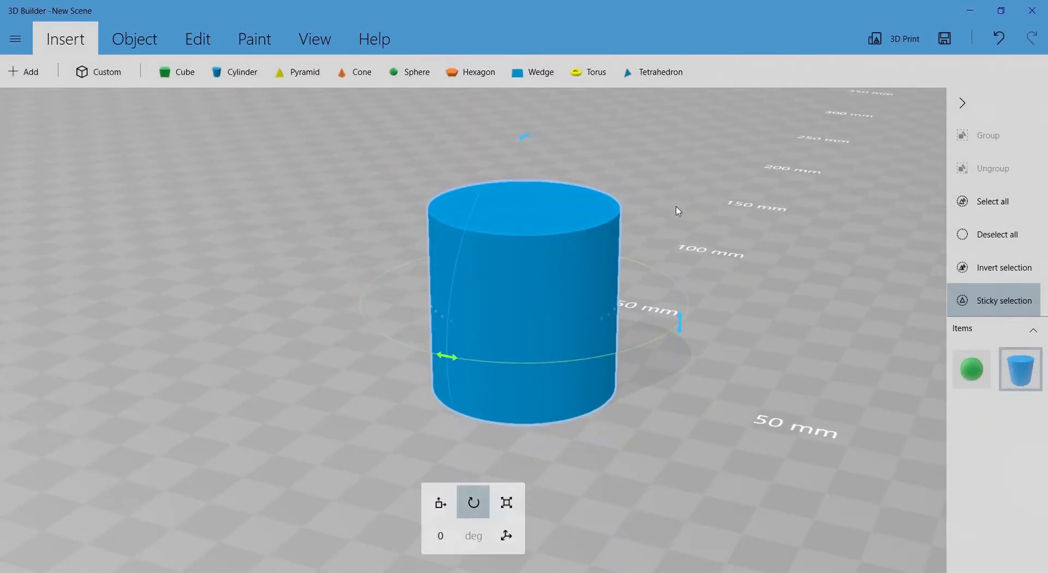
pyautogui.moveTo(531, 140); pyautogui.dragTo(431, 361)
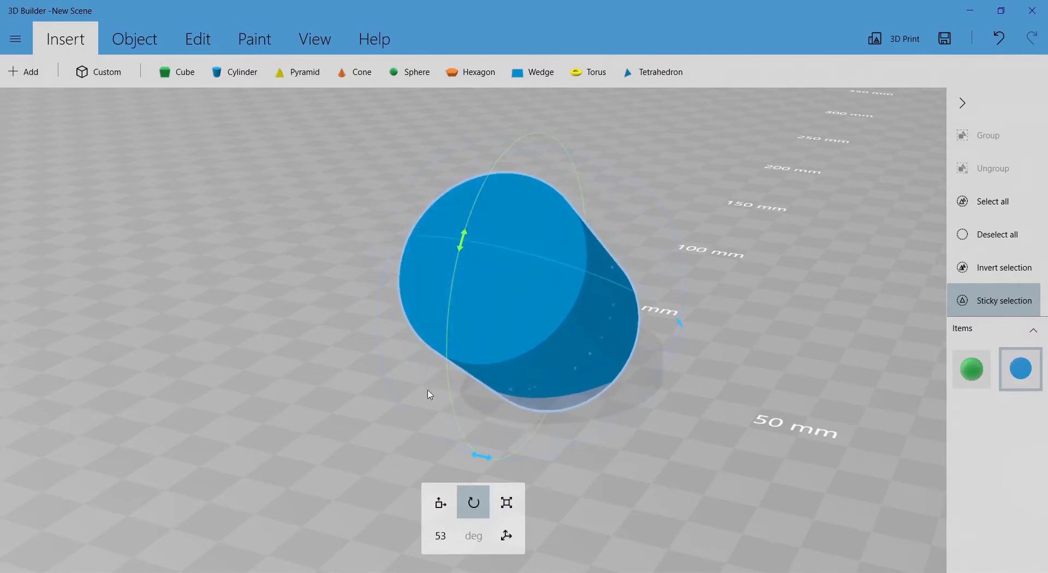
pyautogui.click(441, 536)
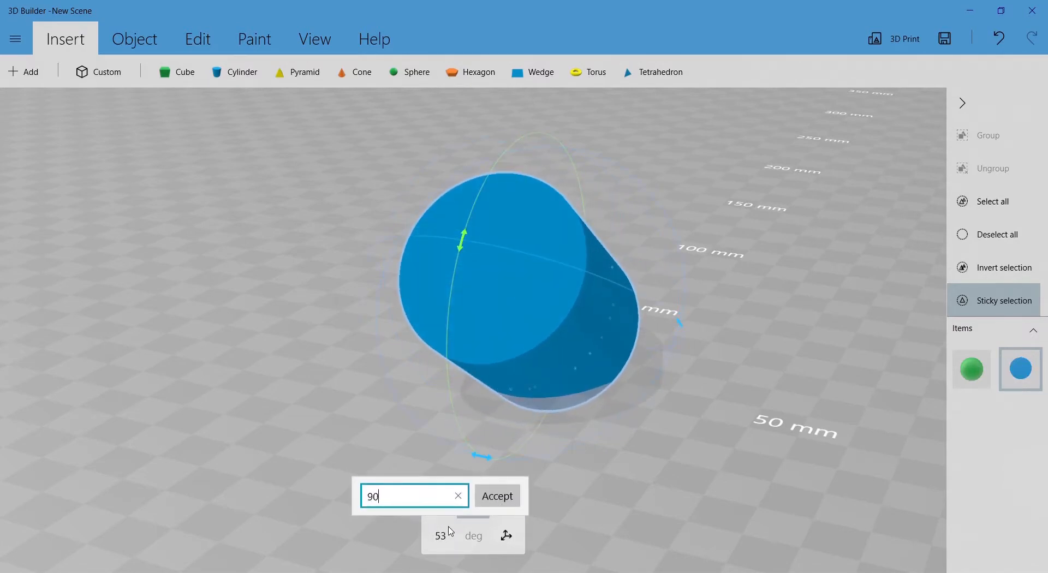
pyautogui.press('Return')
# Scale the cylinder down into a narrow rod suitable for cutting an eye hole in the sphere
pyautogui.press('m')
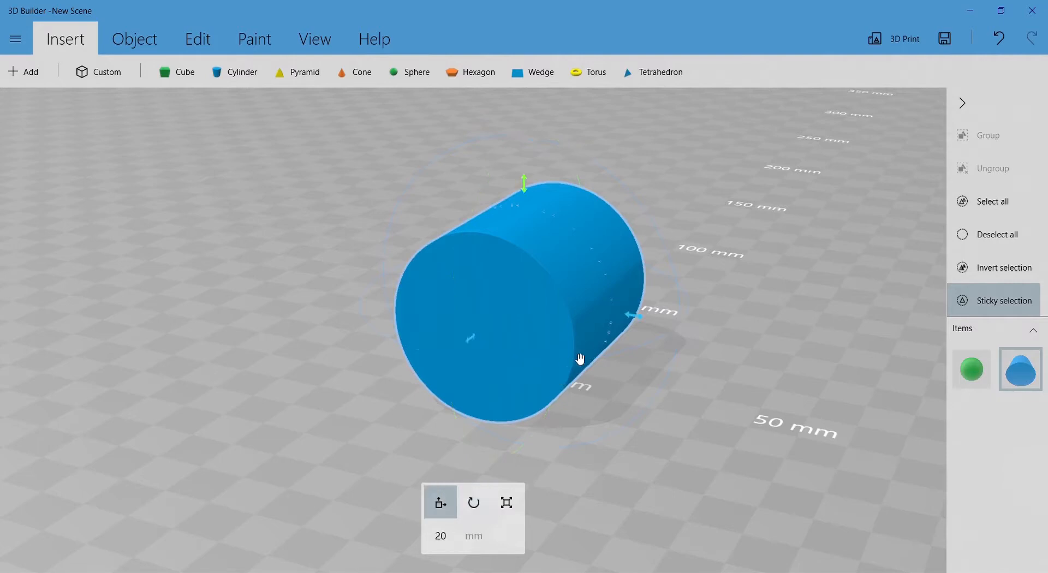
pyautogui.press('s')
pyautogui.moveTo(647, 191); pyautogui.dragTo(566, 262)
pyautogui.moveTo(485, 395); pyautogui.dragTo(383, 483)
pyautogui.moveTo(564, 320); pyautogui.dragTo(496, 277)
# Move the rod forward along its length to about -29.18 mm so it protrudes from the sphere's front
pyautogui.press('m')
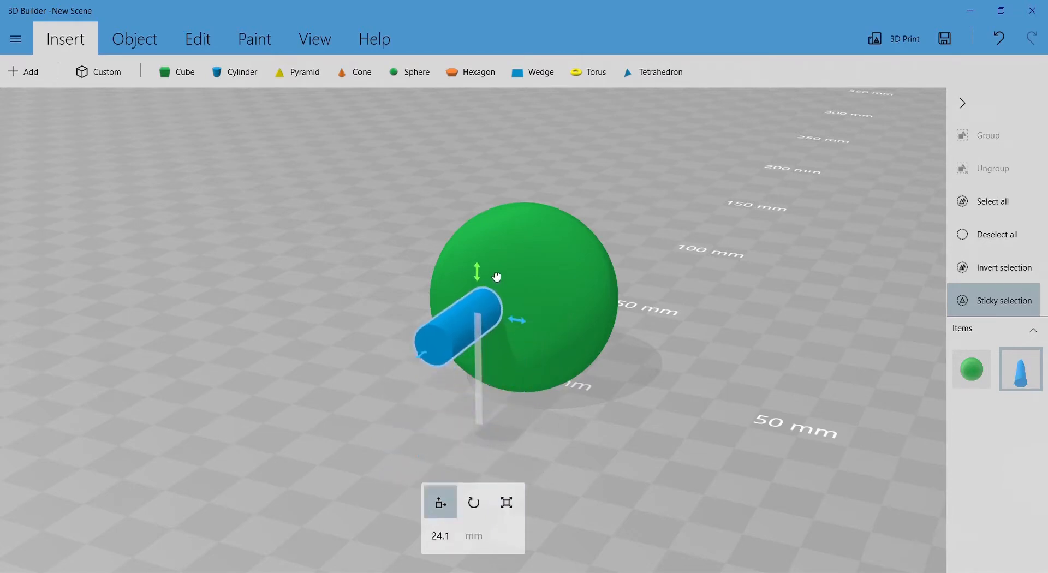
pyautogui.moveTo(676, 309); pyautogui.dragTo(728, 302)
pyautogui.moveTo(568, 308); pyautogui.dragTo(525, 308)
pyautogui.moveTo(732, 324); pyautogui.dragTo(448, 415)
pyautogui.moveTo(318, 301); pyautogui.dragTo(274, 300)
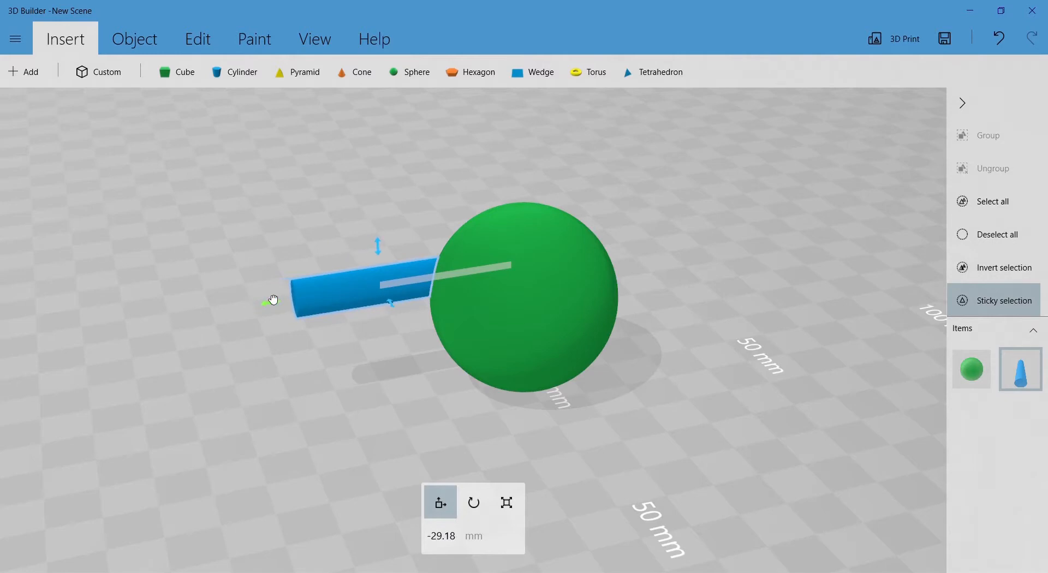
# Set the rod's sideways position to -8 mm
pyautogui.moveTo(381, 353); pyautogui.dragTo(641, 316)
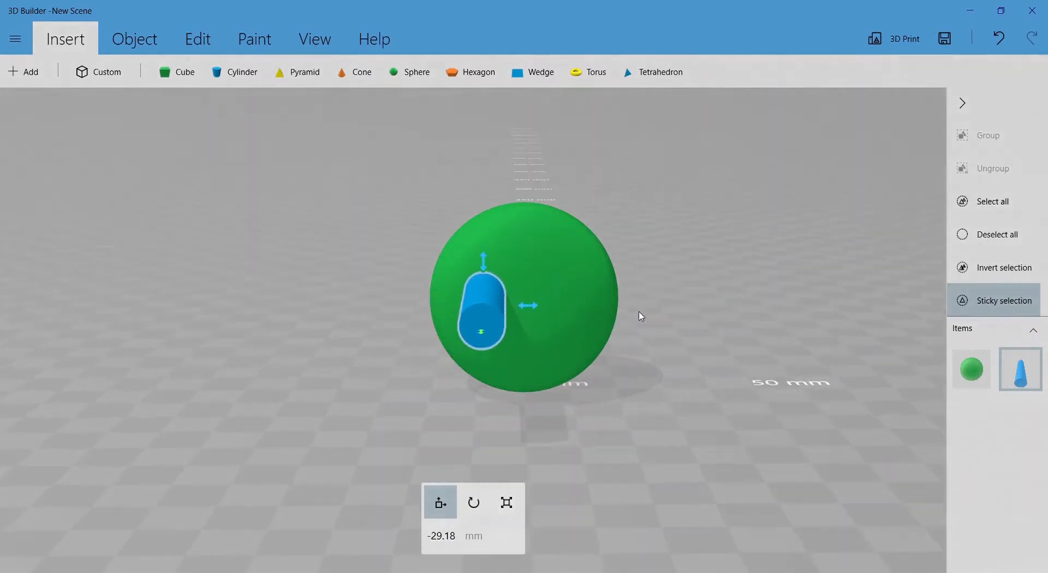
pyautogui.moveTo(531, 309); pyautogui.dragTo(534, 306)
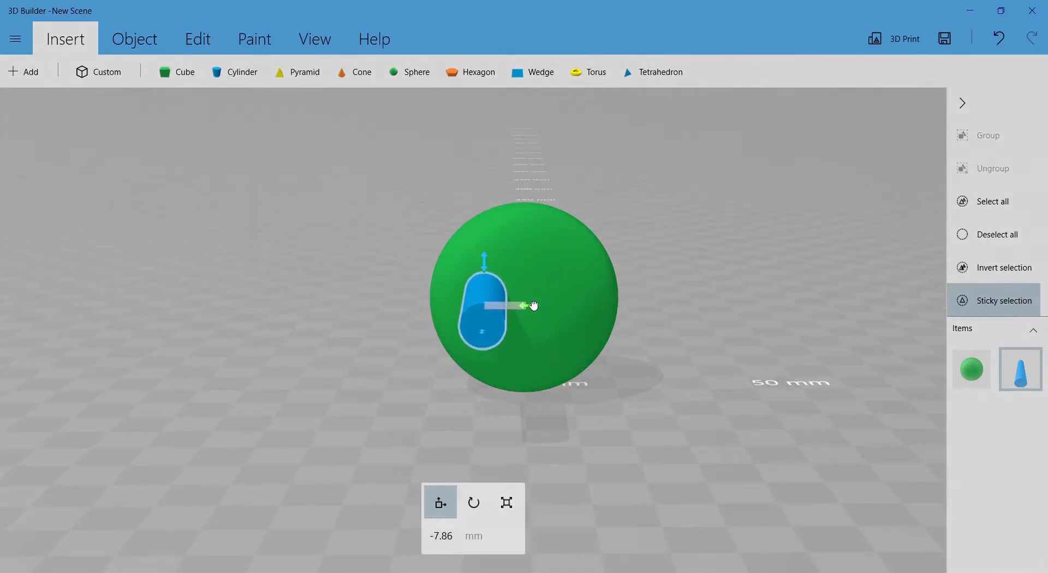
pyautogui.click(447, 532)
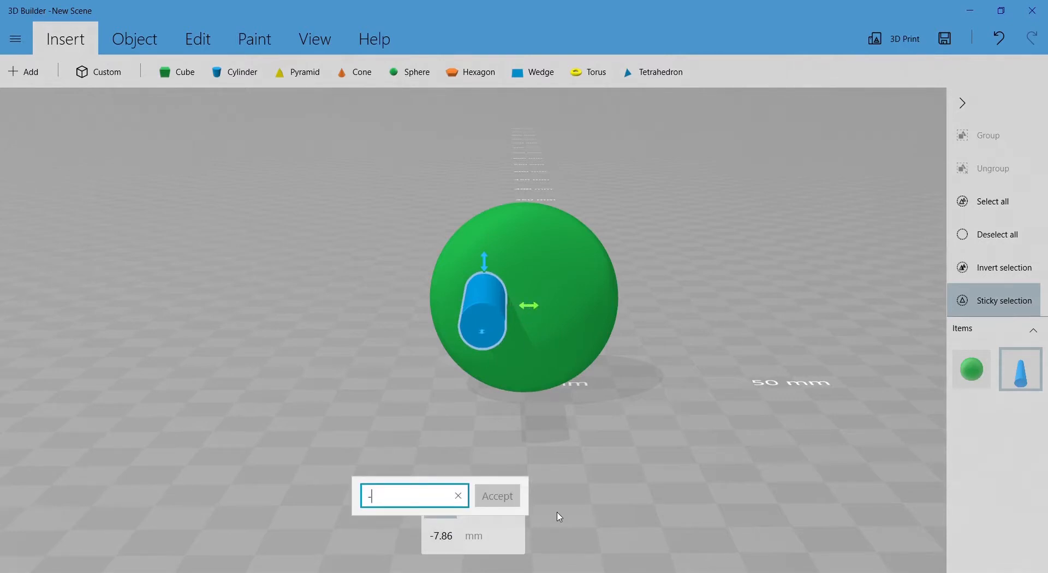
pyautogui.press('Return')
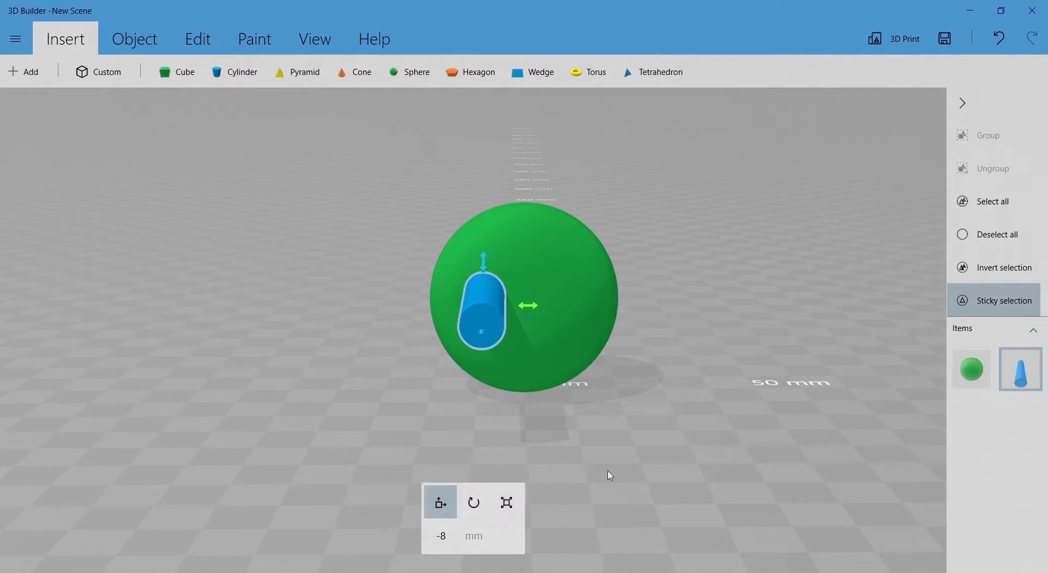
# Duplicate the rod and set the copy's sideways position to 8 mm
pyautogui.click(131, 40)
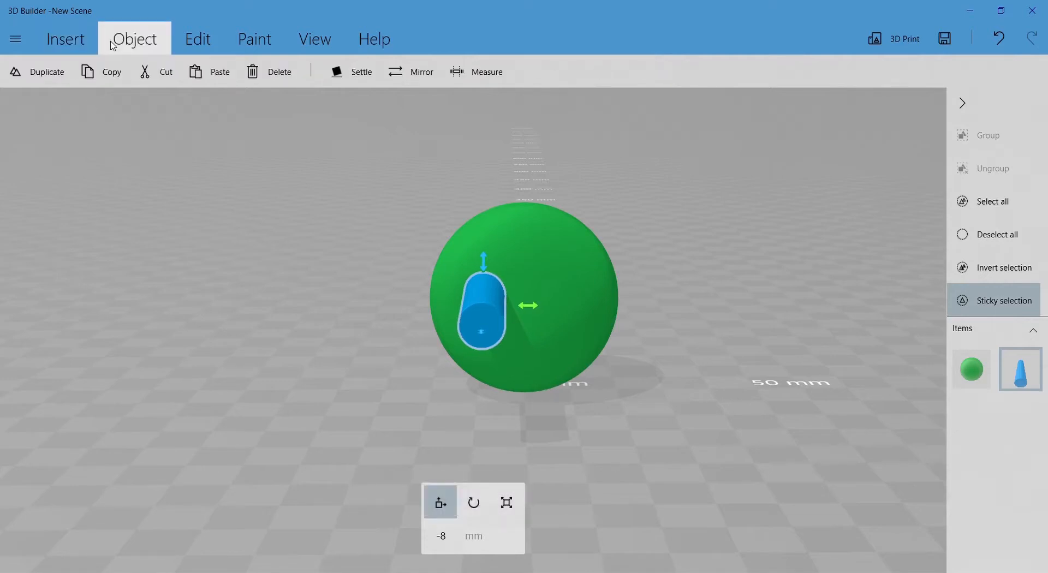
pyautogui.click(38, 71)
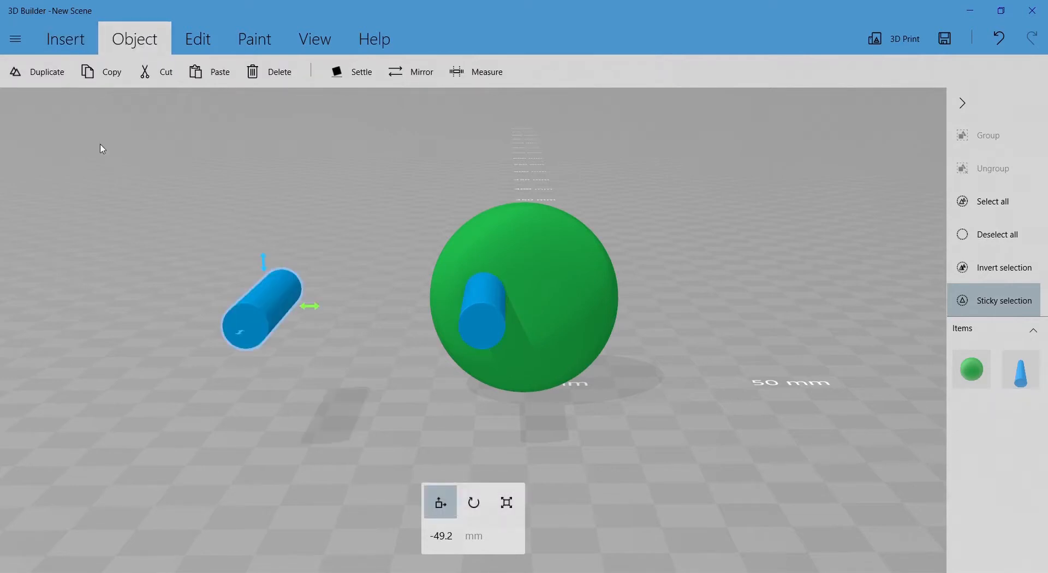
pyautogui.click(441, 536)
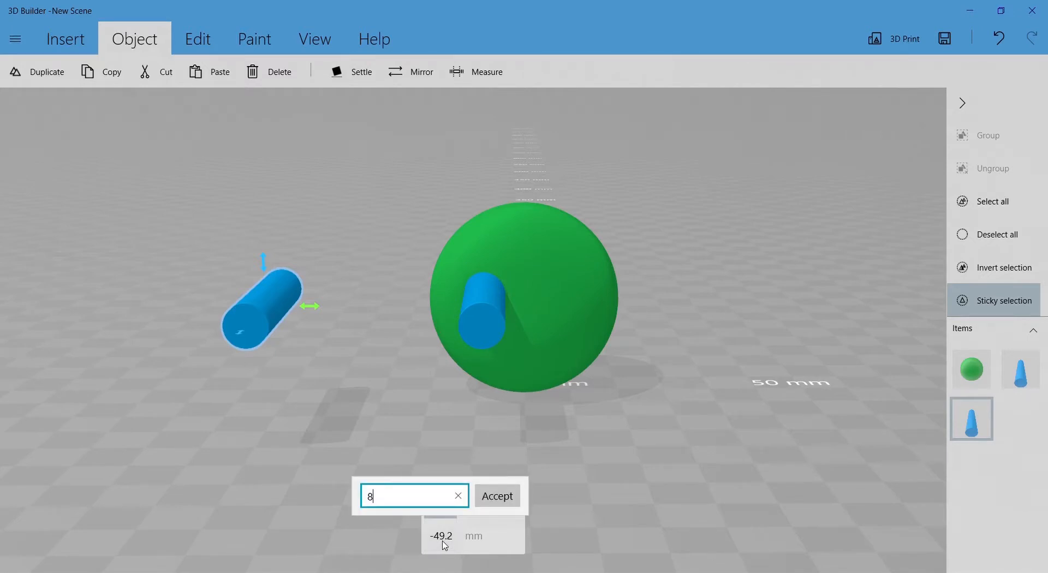
pyautogui.write('8')
pyautogui.press('Return')
# Subtract both rods from the sphere one after the other to cut two eye sockets
pyautogui.moveTo(713, 420)
pyautogui.mouseDown()
pyautogui.moveTo(500, 400)
pyautogui.moveTo(696, 418)
pyautogui.mouseUp()
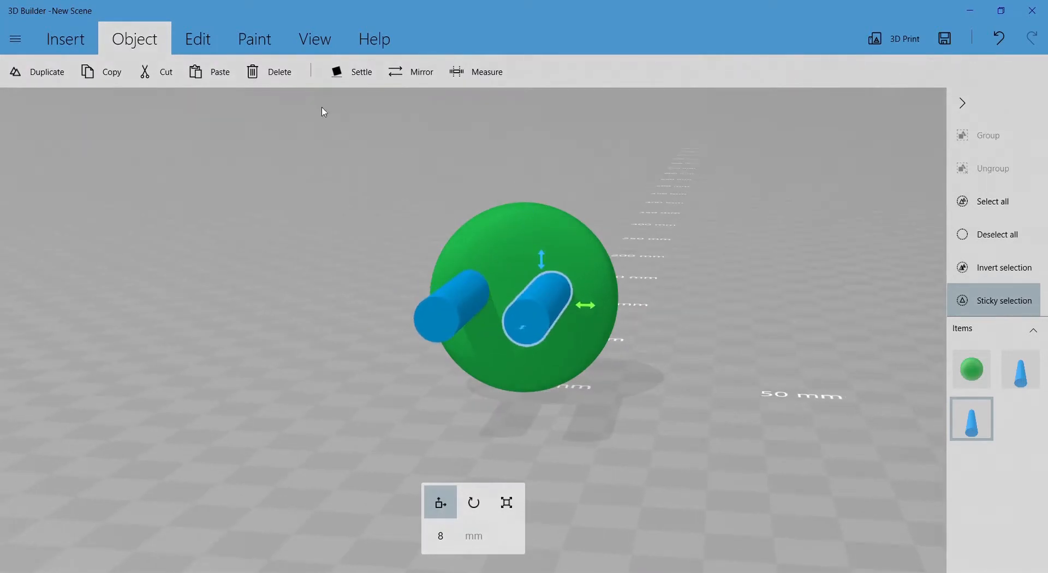
pyautogui.click(200, 45)
pyautogui.click(501, 69)
pyautogui.click(461, 296)
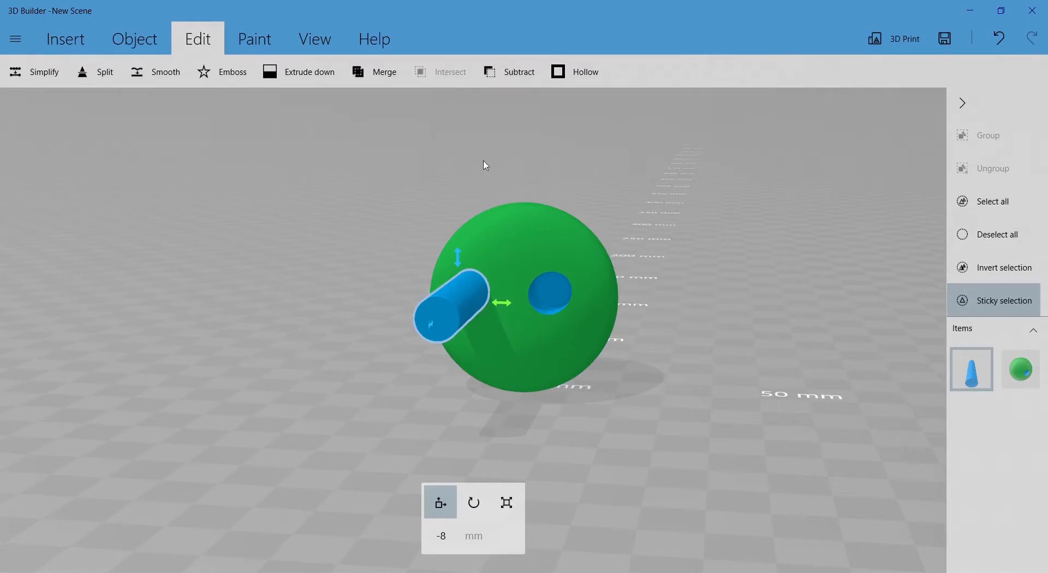
pyautogui.click(471, 329)
pyautogui.click(454, 306)
pyautogui.click(508, 74)
pyautogui.click(546, 263)
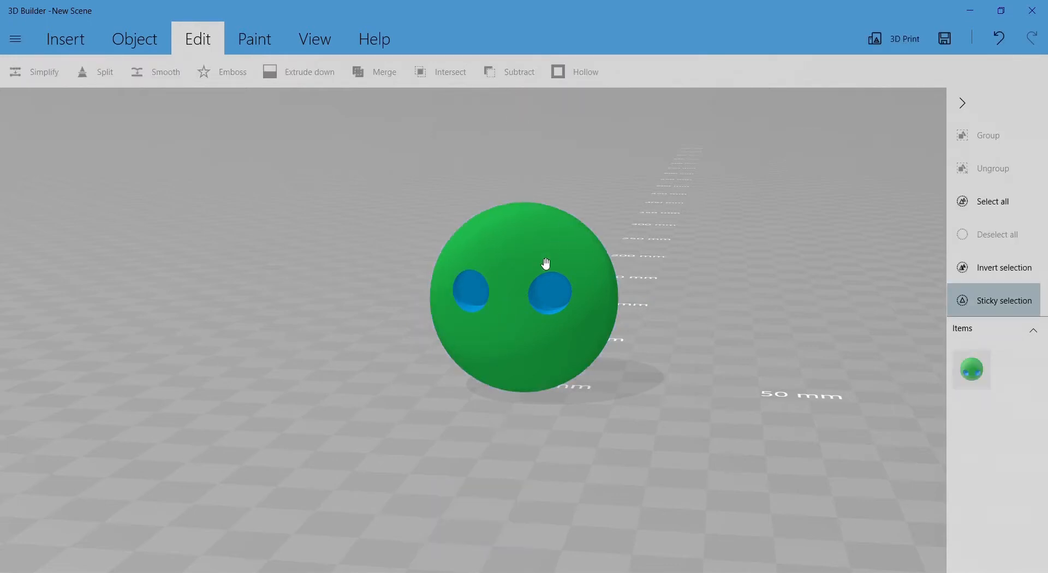
# Insert a cone and rotate it 90 degrees so its tip points toward the front of the face
pyautogui.scroll(4, 644, 245)
pyautogui.moveTo(671, 247); pyautogui.dragTo(474, 246)
pyautogui.scroll(-3, 473, 247)
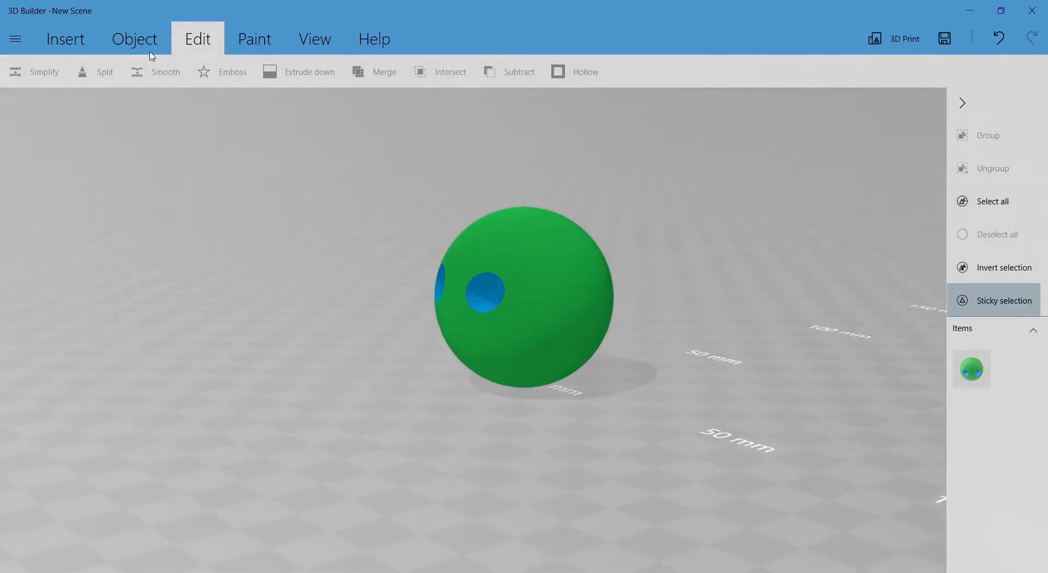
pyautogui.click(137, 40)
pyautogui.click(71, 37)
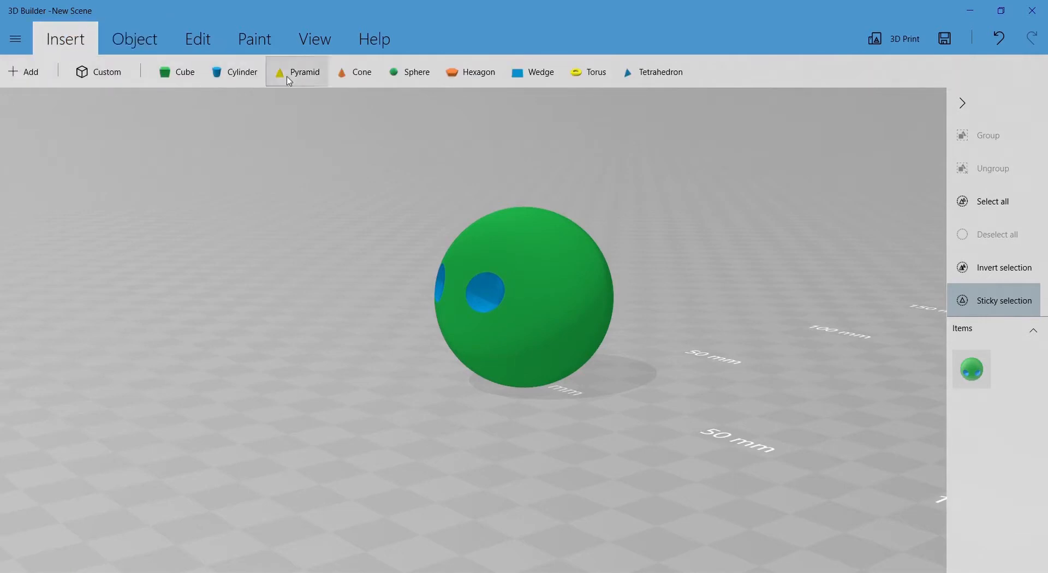
pyautogui.click(354, 73)
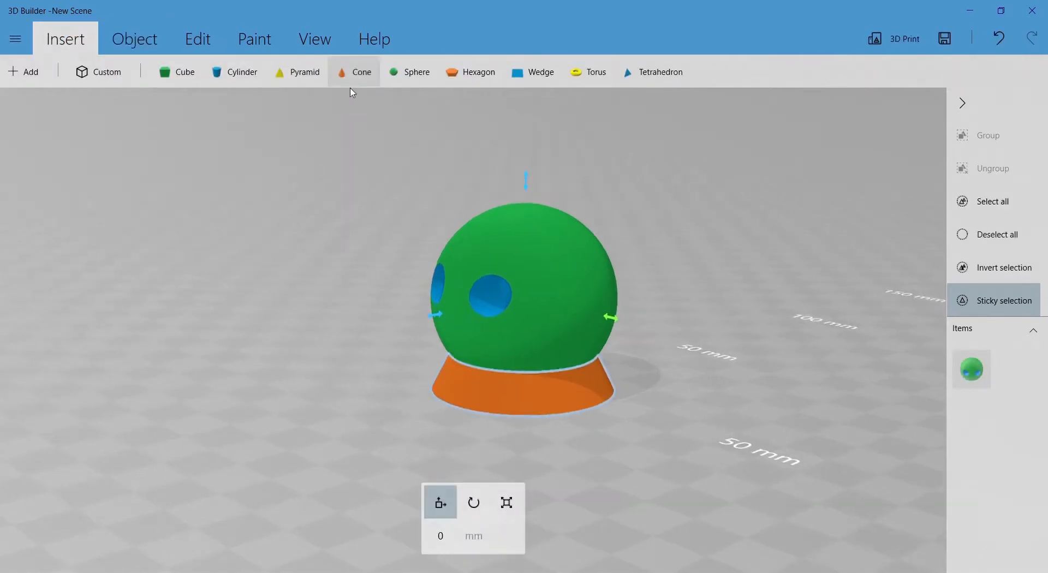
pyautogui.moveTo(730, 305); pyautogui.dragTo(479, 277)
pyautogui.click(474, 503)
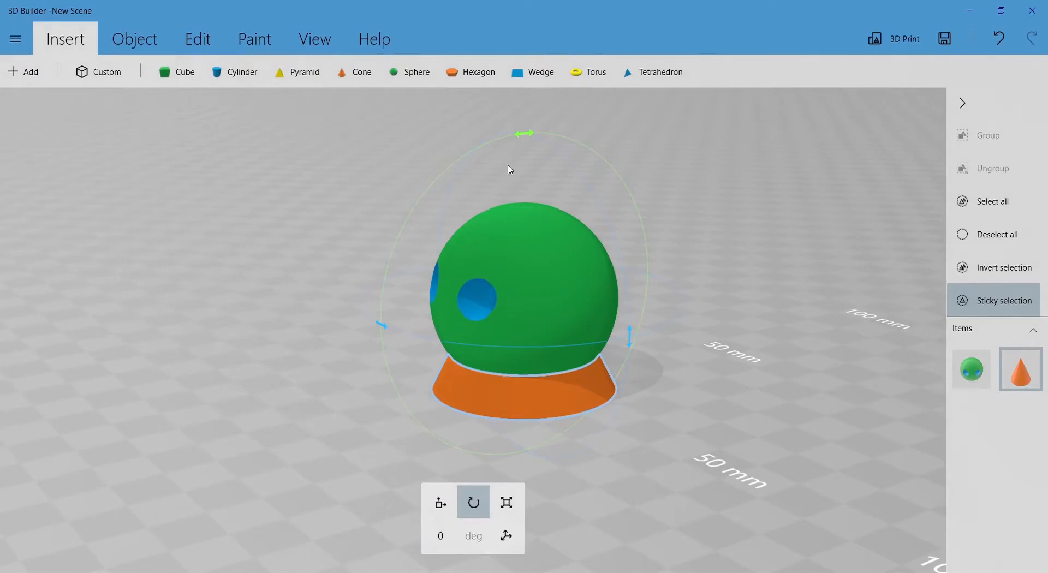
pyautogui.moveTo(527, 140); pyautogui.dragTo(420, 194)
pyautogui.click(437, 536)
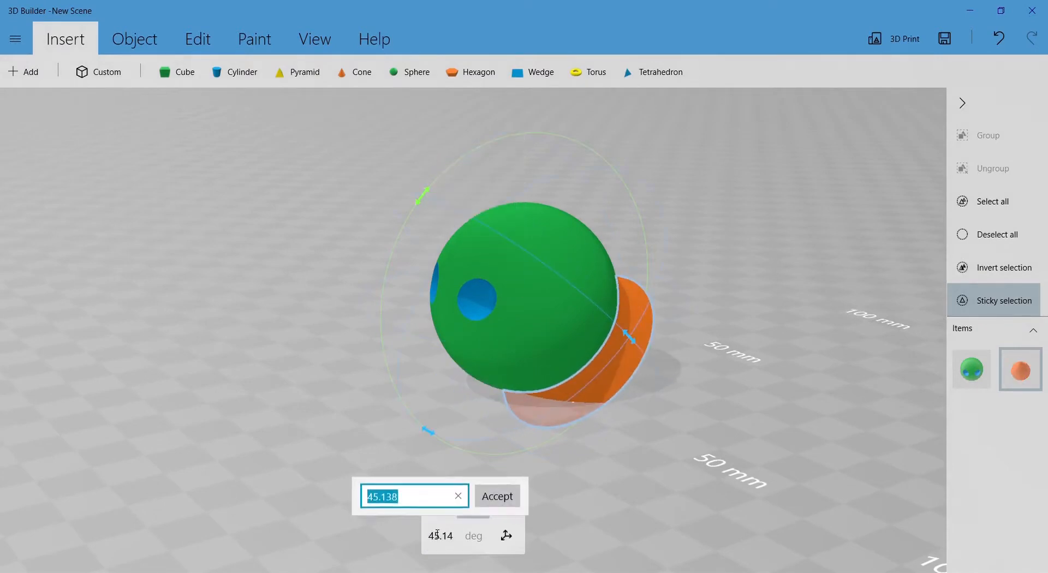
pyautogui.write('90')
pyautogui.click(497, 496)
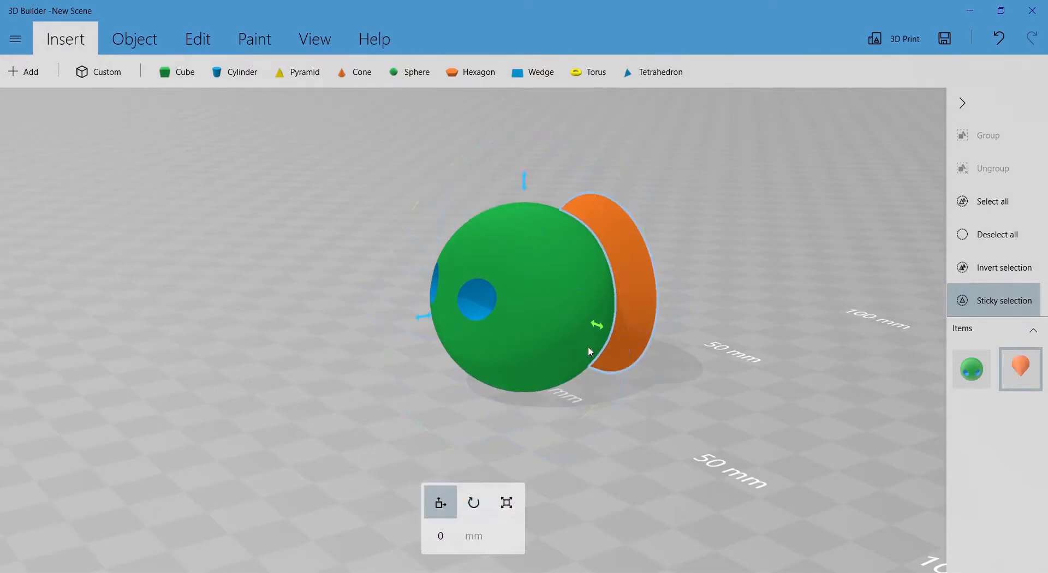
# Shrink the cone to nose size and place it on the sphere's front near the eyes, at about -21.77 mm
pyautogui.click(507, 503)
pyautogui.moveTo(658, 194); pyautogui.dragTo(400, 389)
pyautogui.moveTo(441, 349); pyautogui.dragTo(863, 365)
pyautogui.moveTo(654, 379); pyautogui.dragTo(568, 361, button='right')
pyautogui.scroll(4, 582, 371)
pyautogui.moveTo(582, 370); pyautogui.dragTo(695, 333)
pyautogui.scroll(3, 696, 330)
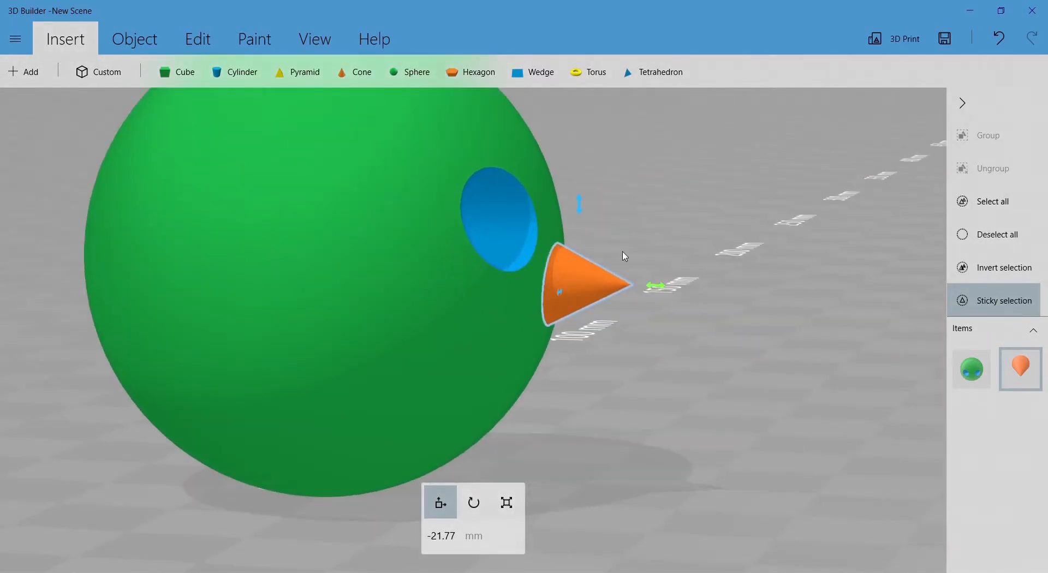
# Try tilting the cone downward and moving it toward the sphere, and undo both changes
pyautogui.press('r')
pyautogui.moveTo(679, 288); pyautogui.dragTo(675, 323)
pyautogui.press('m')
pyautogui.moveTo(655, 269); pyautogui.dragTo(638, 268)
pyautogui.moveTo(765, 297); pyautogui.dragTo(830, 308)
pyautogui.hotkey('ctrl', 'z')
pyautogui.hotkey('ctrl', 'z')
# Shorten the cone and place its base against the face at about -22.36 mm
pyautogui.moveTo(750, 316); pyautogui.dragTo(699, 339)
pyautogui.scroll(-5, 671, 334)
pyautogui.scroll(5, 699, 340)
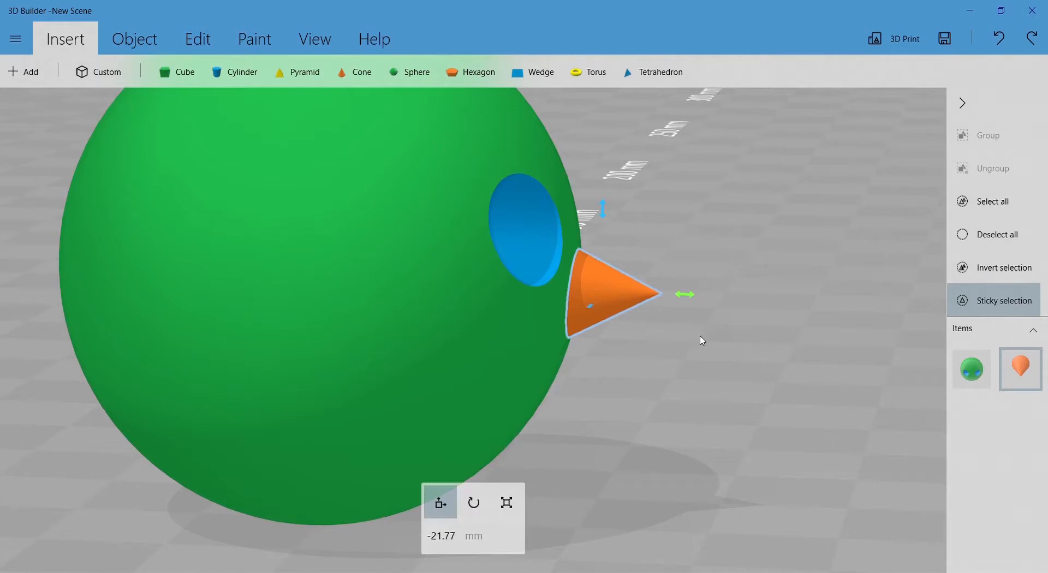
pyautogui.scroll(-4, 710, 354)
pyautogui.press('s')
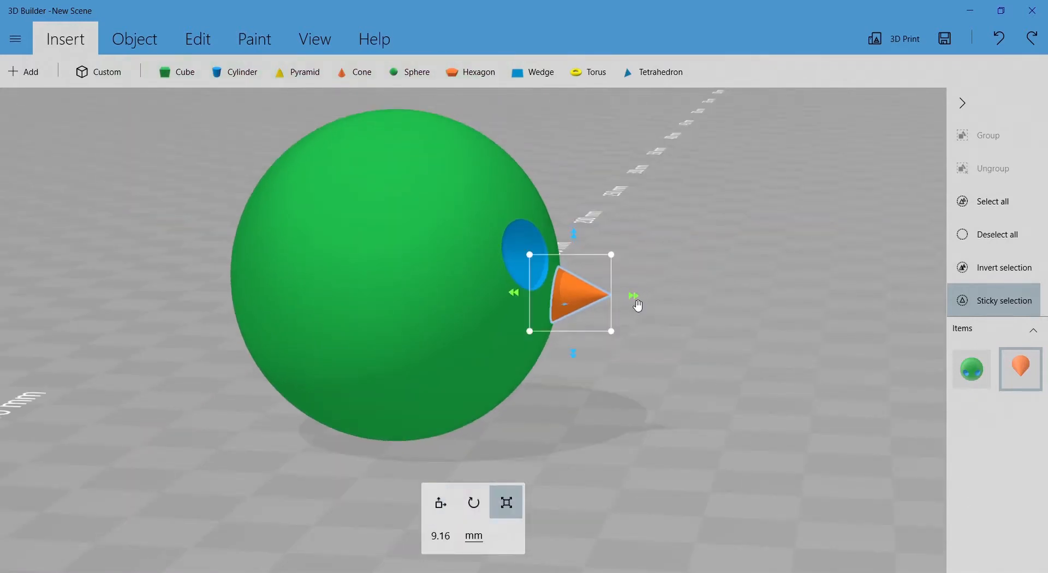
pyautogui.press('m')
pyautogui.moveTo(636, 300)
pyautogui.mouseDown()
pyautogui.moveTo(693, 304)
pyautogui.moveTo(627, 303)
pyautogui.mouseUp()
pyautogui.press('s')
pyautogui.press('m')
pyautogui.scroll(5, 664, 327)
pyautogui.moveTo(755, 331); pyautogui.dragTo(759, 325)
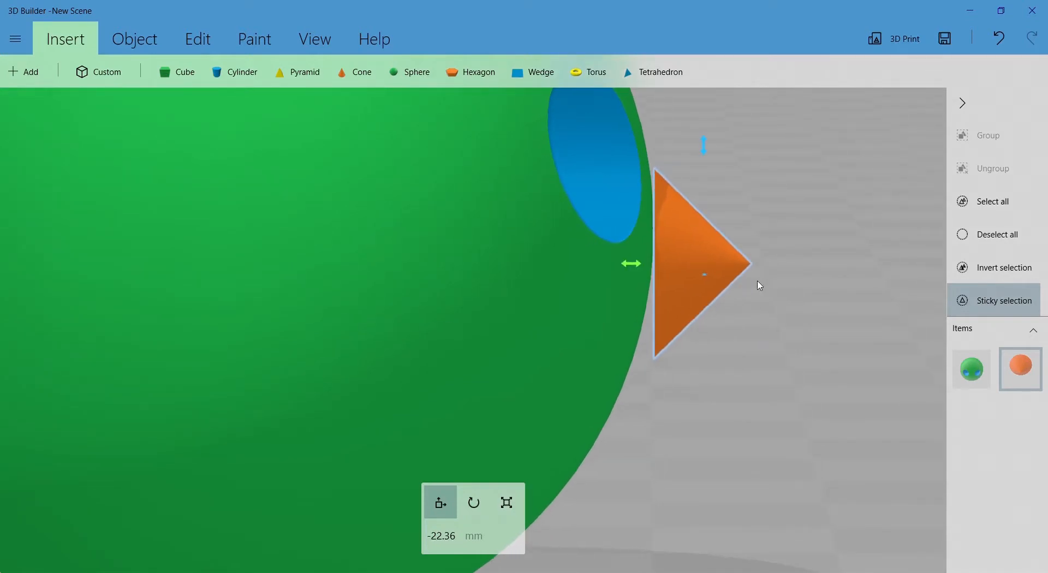
# Stretch the cone's length to about 5.51 mm and sink its base into the face, to about -20.88 mm
pyautogui.press('s')
pyautogui.moveTo(777, 274); pyautogui.dragTo(799, 272)
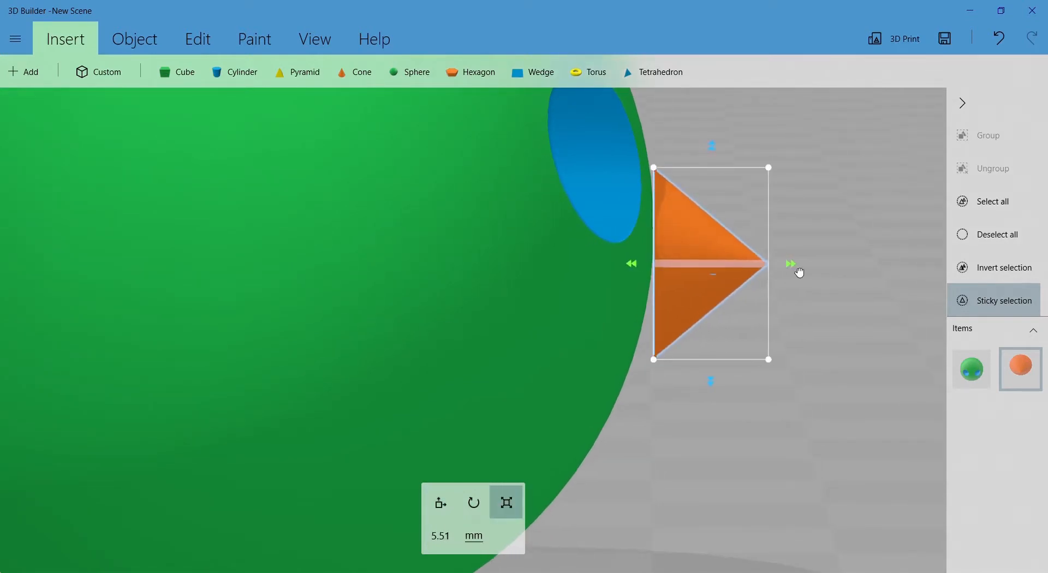
pyautogui.press('m')
pyautogui.moveTo(640, 266); pyautogui.dragTo(597, 264)
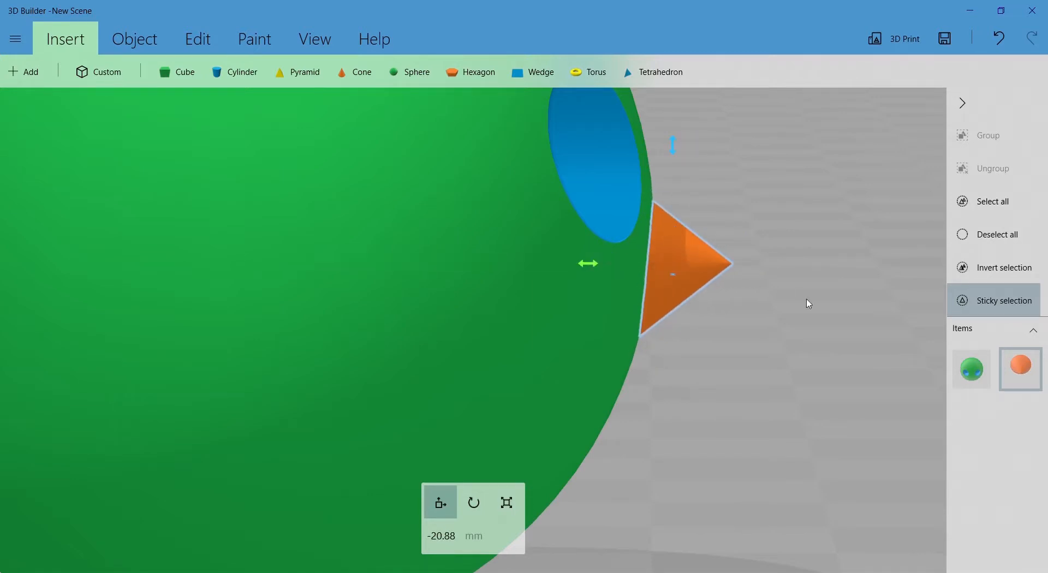
# Group the cone and the sphere into one object
pyautogui.click(732, 313)
pyautogui.scroll(-5, 733, 316)
pyautogui.moveTo(735, 335); pyautogui.dragTo(583, 284)
pyautogui.click(551, 270)
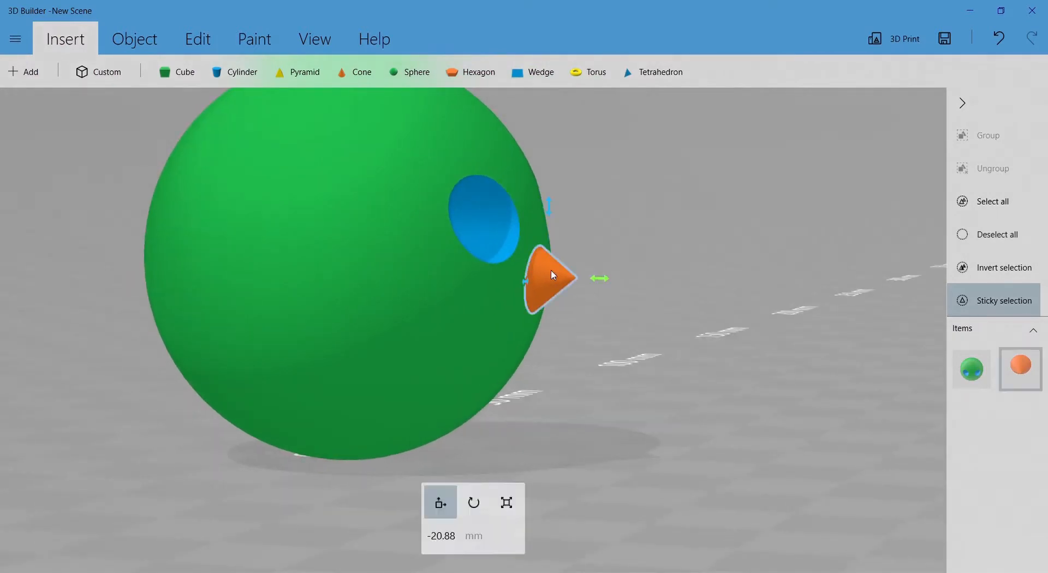
pyautogui.click(480, 150)
pyautogui.click(977, 133)
pyautogui.scroll(-4, 657, 285)
# Ungroup the head, regroup its parts into one object, and deselect it
pyautogui.click(509, 230)
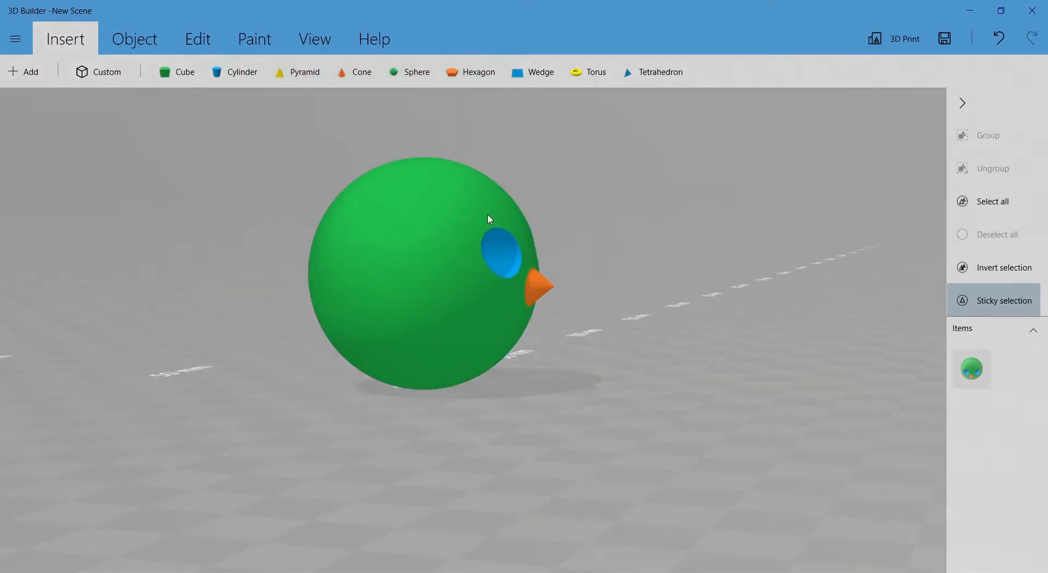
pyautogui.click(490, 215)
pyautogui.click(999, 186)
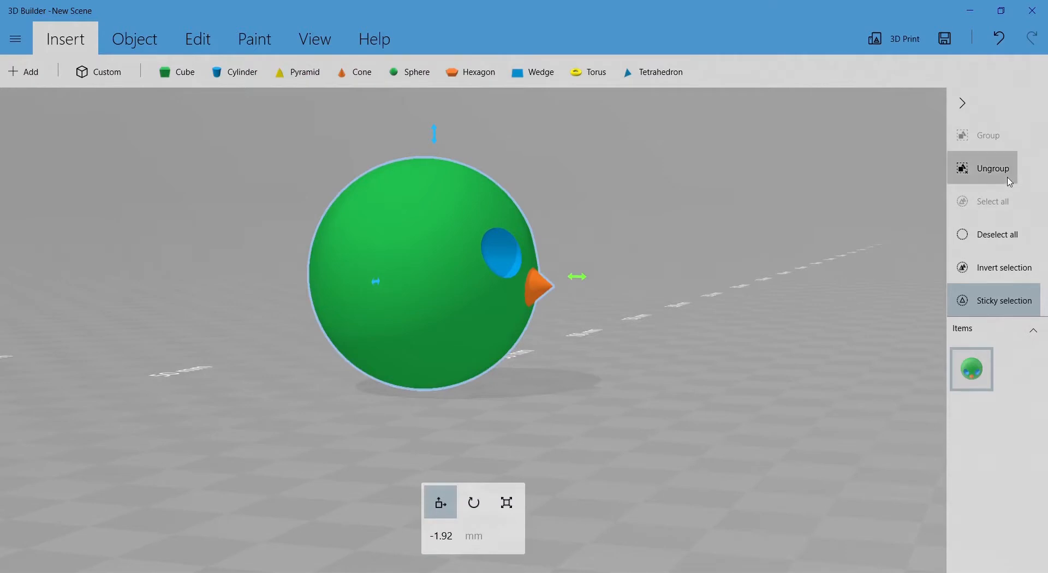
pyautogui.click(441, 228)
pyautogui.click(965, 136)
pyautogui.click(443, 274)
pyautogui.click(441, 272)
pyautogui.click(436, 282)
pyautogui.moveTo(627, 322); pyautogui.dragTo(225, 320)
pyautogui.scroll(-3, 580, 268)
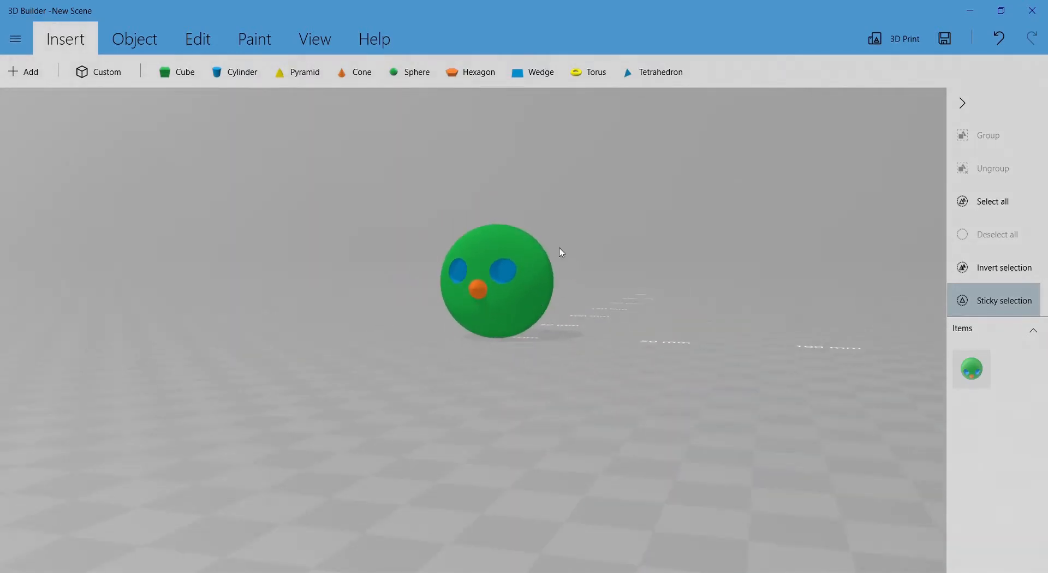
# Insert a cylinder and raise the grouped head to about 60 mm so it sits above the cylinder
pyautogui.click(240, 85)
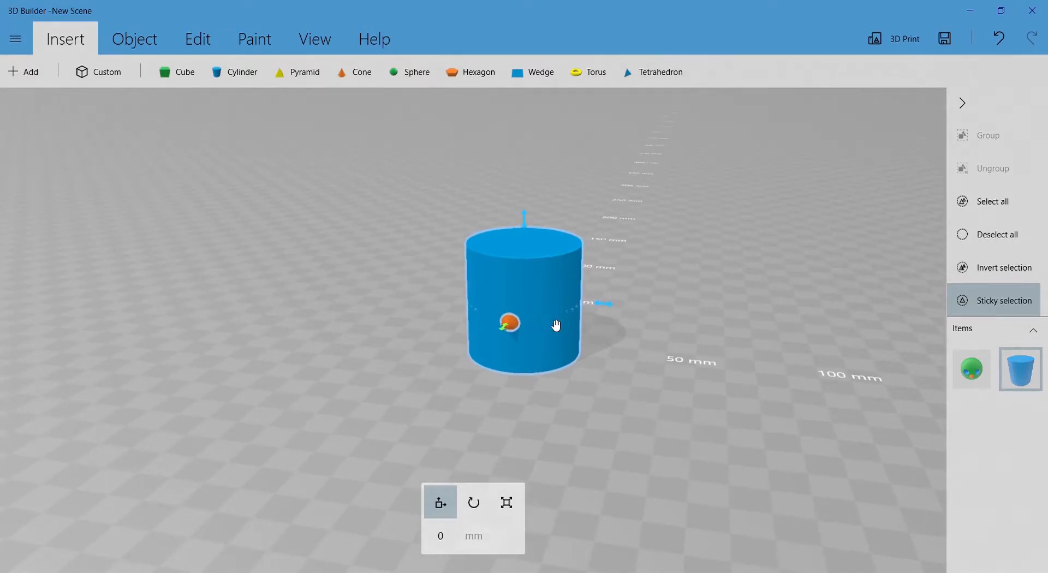
pyautogui.click(511, 325)
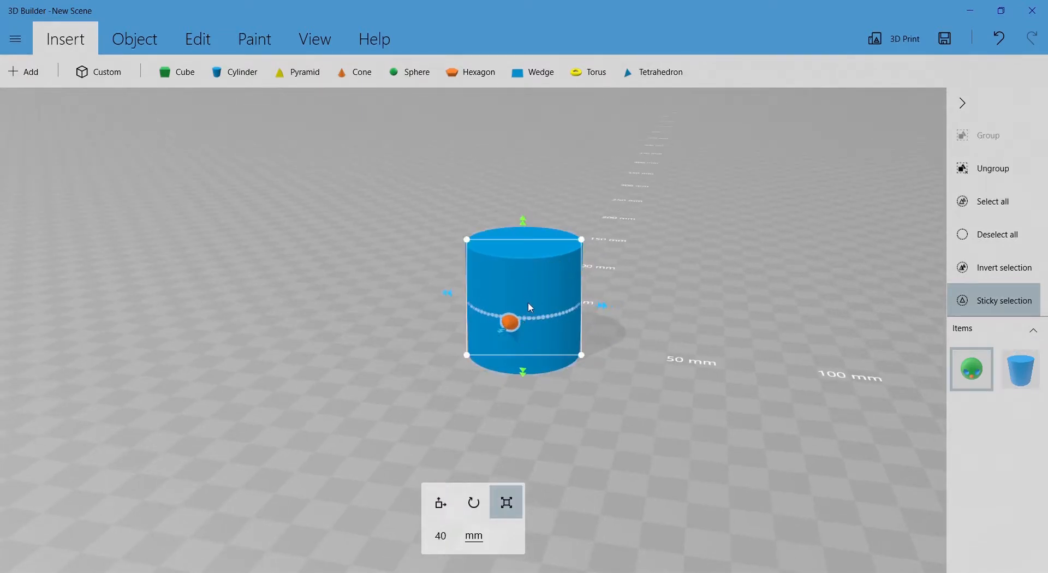
pyautogui.moveTo(527, 223); pyautogui.dragTo(536, 98)
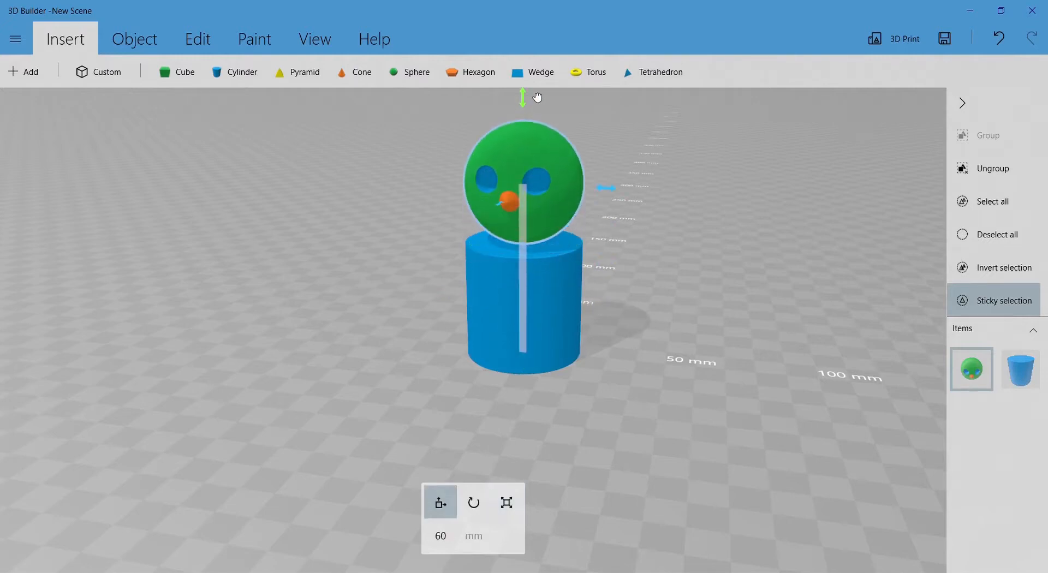
# Scale the cylinder down into a thin neck under the head, with a height of about 17.25 mm, and deselect it
pyautogui.scroll(2, 666, 239)
pyautogui.click(533, 366)
pyautogui.click(547, 252)
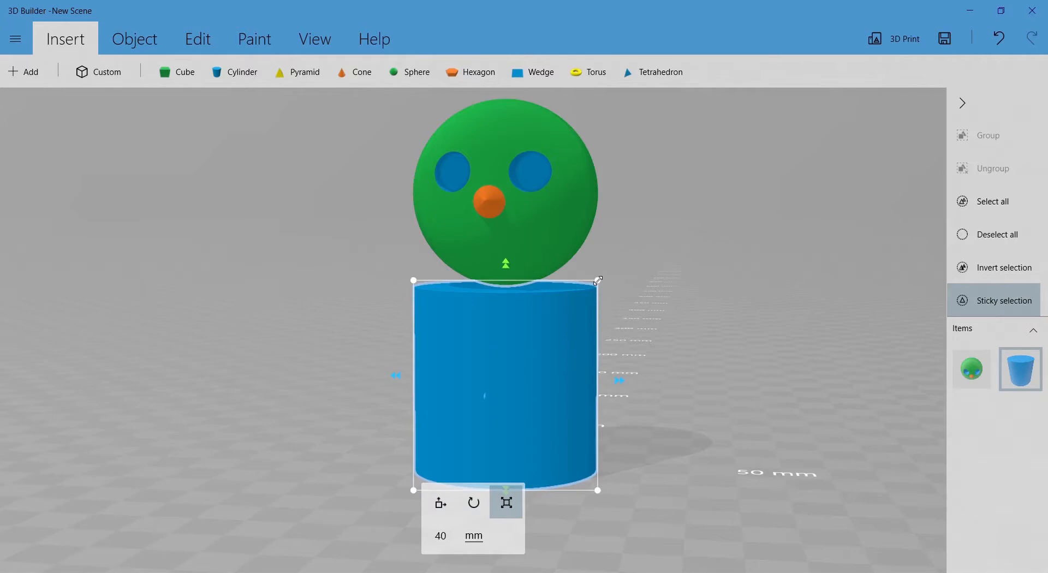
pyautogui.moveTo(600, 286); pyautogui.dragTo(507, 274)
pyautogui.moveTo(508, 339); pyautogui.dragTo(513, 355)
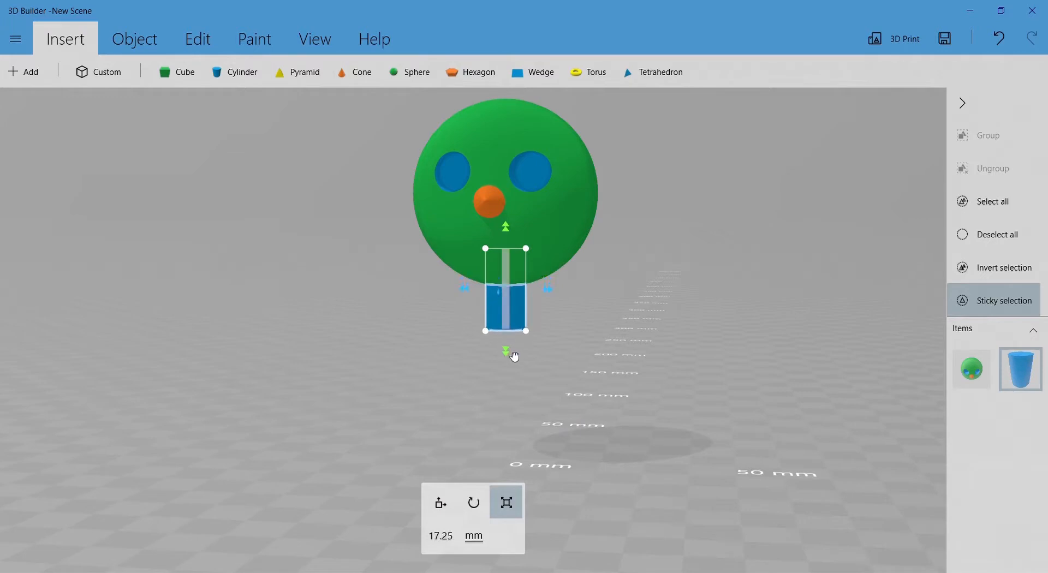
pyautogui.click(529, 316)
pyautogui.click(604, 323)
pyautogui.moveTo(604, 323); pyautogui.dragTo(632, 332)
pyautogui.scroll(-2, 626, 281)
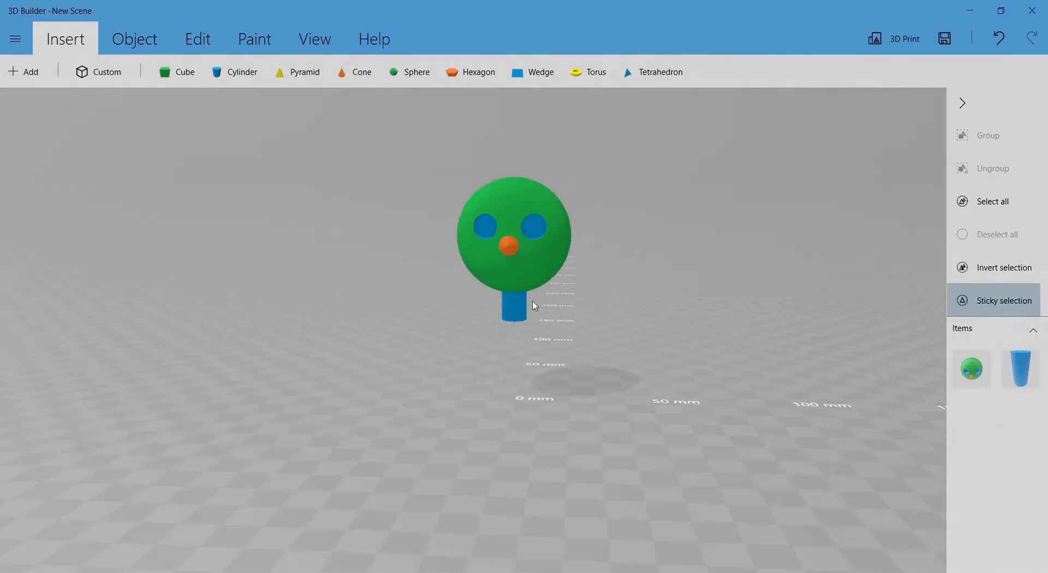
# Raise the head and neck together to about 89.35 mm and deselect them
pyautogui.click(514, 309)
pyautogui.click(545, 250)
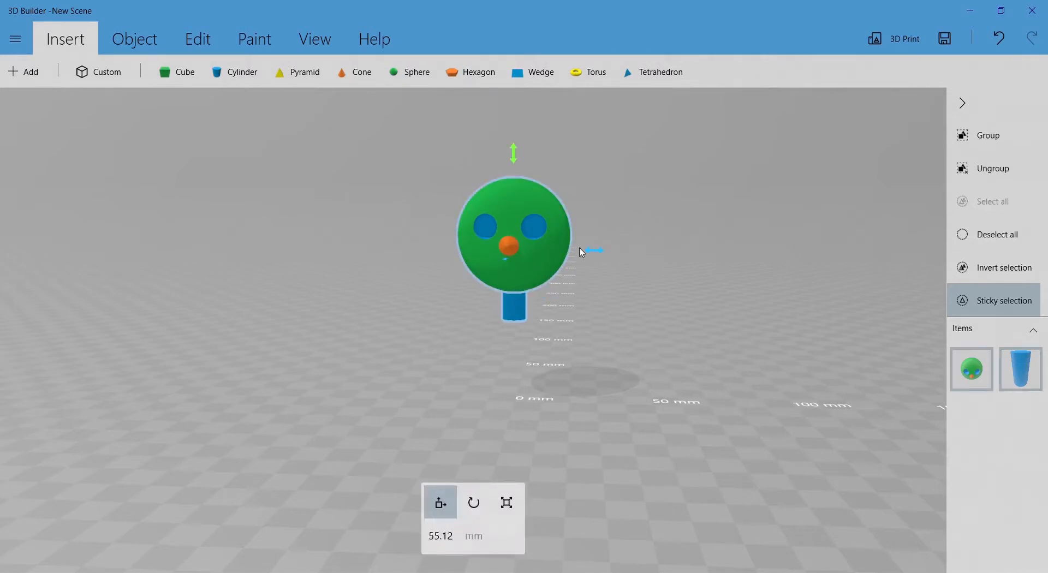
pyautogui.scroll(-2, 561, 252)
pyautogui.moveTo(526, 206); pyautogui.dragTo(522, 131)
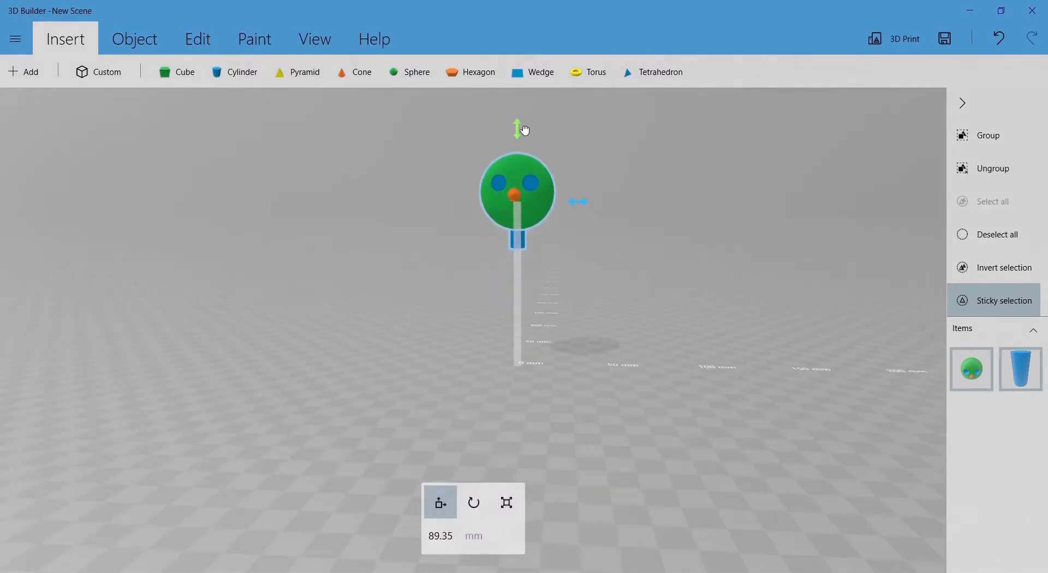
pyautogui.click(986, 235)
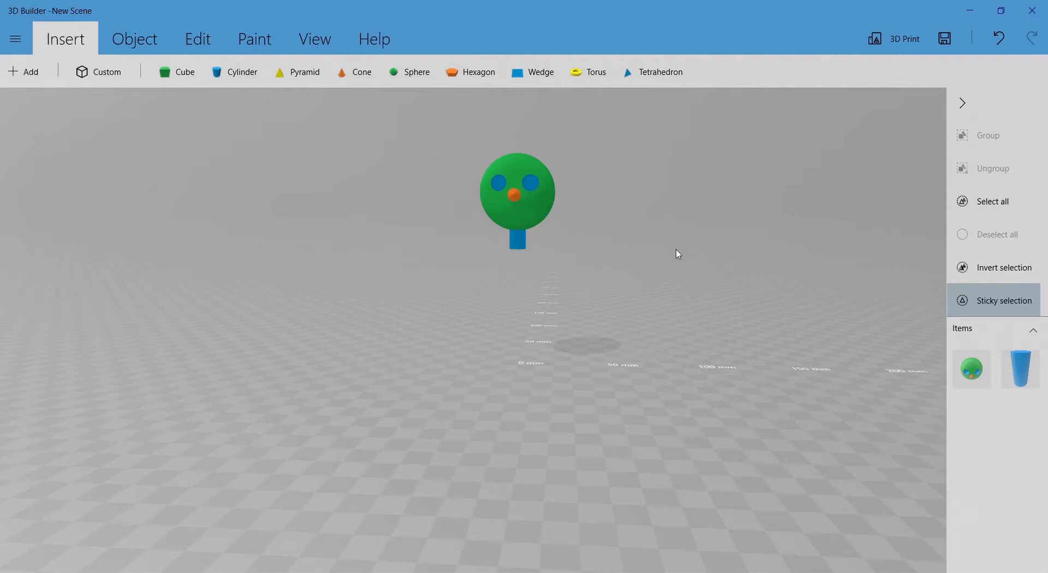
# Insert a cube below the neck and reduce its front-to-back depth to make the body block
pyautogui.click(179, 80)
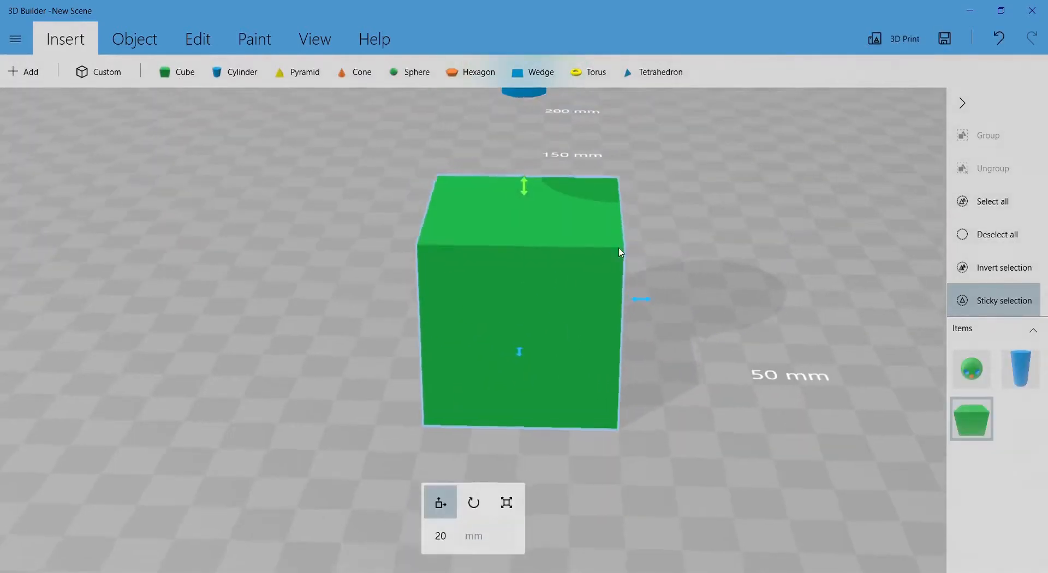
pyautogui.moveTo(632, 251); pyautogui.dragTo(375, 243)
pyautogui.scroll(-3, 657, 166)
pyautogui.moveTo(656, 161); pyautogui.dragTo(633, 235, button='right')
pyautogui.press('s')
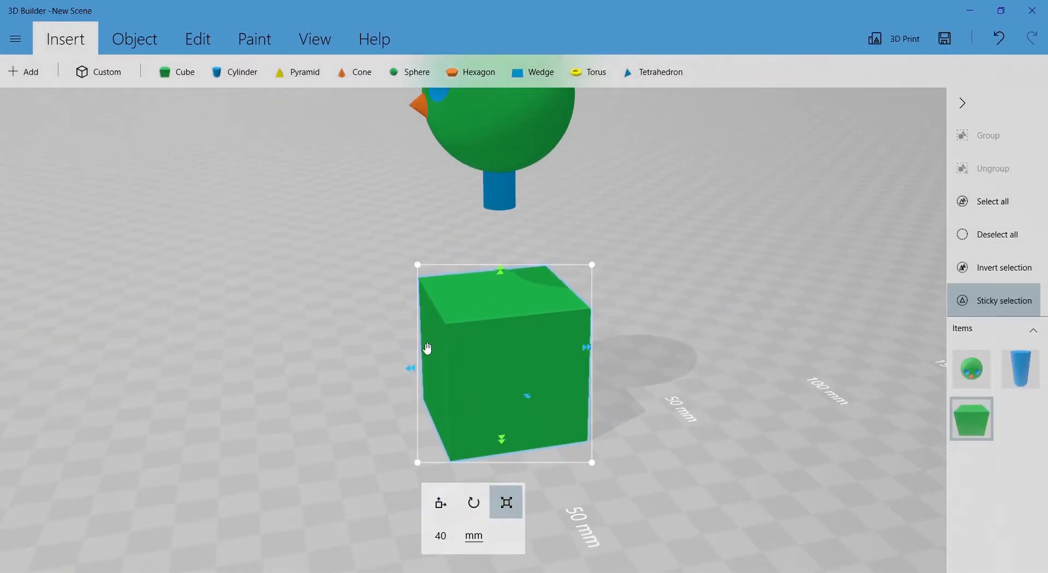
pyautogui.moveTo(420, 370); pyautogui.dragTo(450, 374)
pyautogui.press('m')
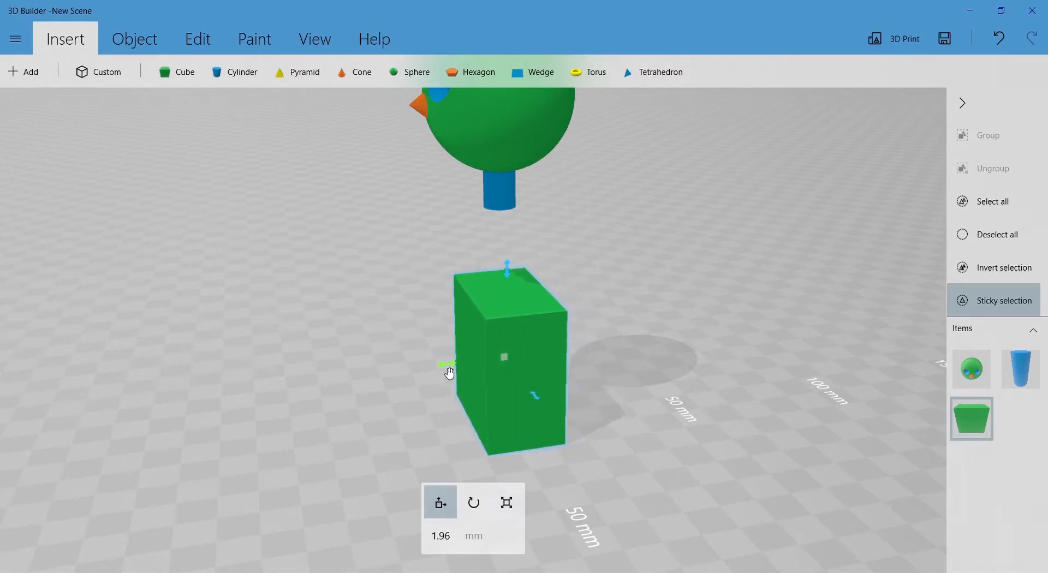
# Raise the body block to about 47.97 mm against the neck and shift it front to back to about -1.92 mm
pyautogui.moveTo(510, 275); pyautogui.dragTo(510, 171)
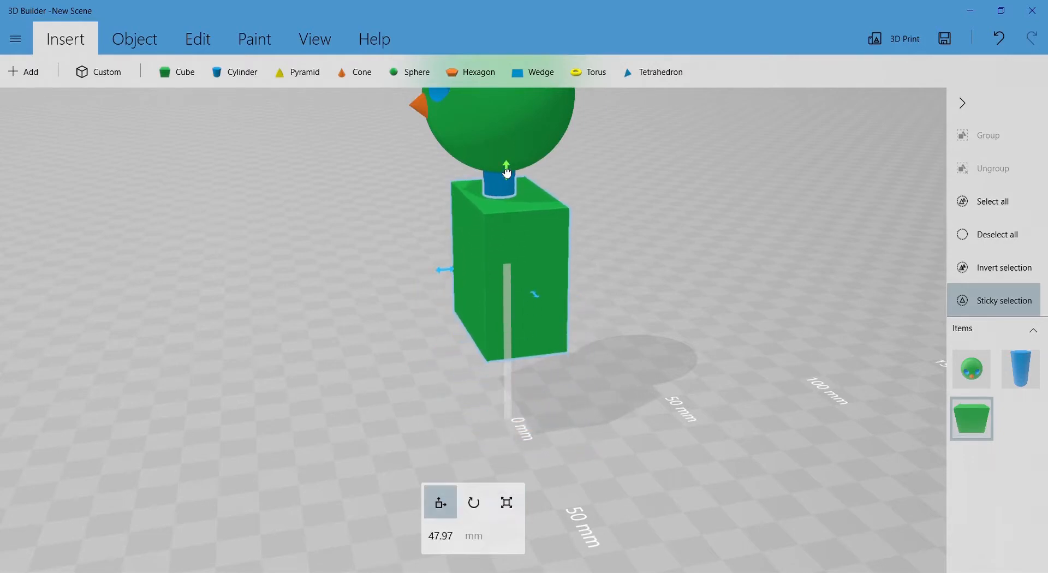
pyautogui.moveTo(456, 276); pyautogui.dragTo(433, 272)
pyautogui.moveTo(701, 252); pyautogui.dragTo(641, 241)
pyautogui.moveTo(592, 200); pyautogui.dragTo(605, 294, button='right')
pyautogui.scroll(3, 599, 283)
pyautogui.moveTo(600, 288); pyautogui.dragTo(594, 269)
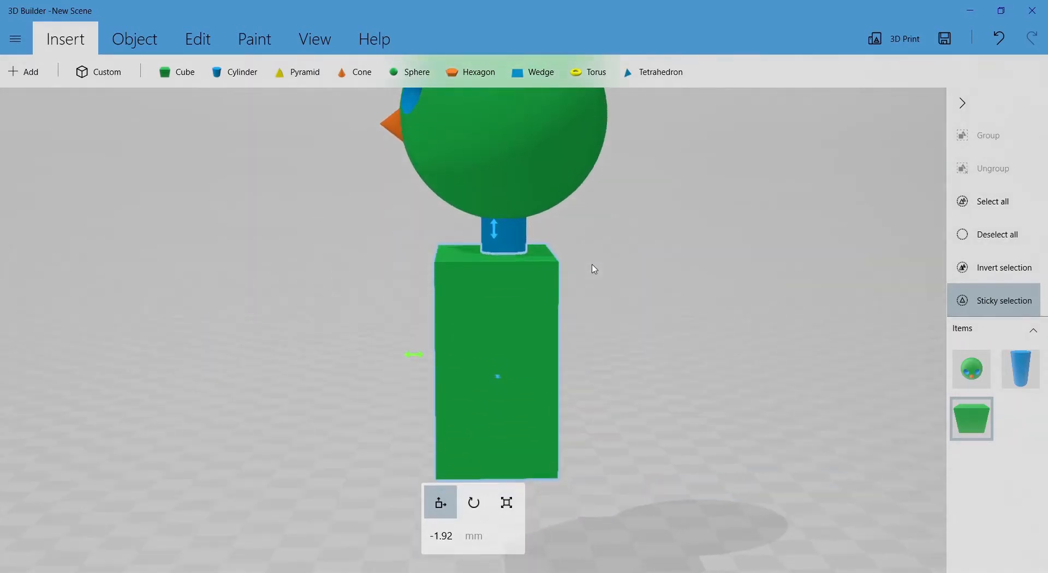
pyautogui.moveTo(661, 288); pyautogui.dragTo(658, 305)
pyautogui.scroll(-3, 668, 291)
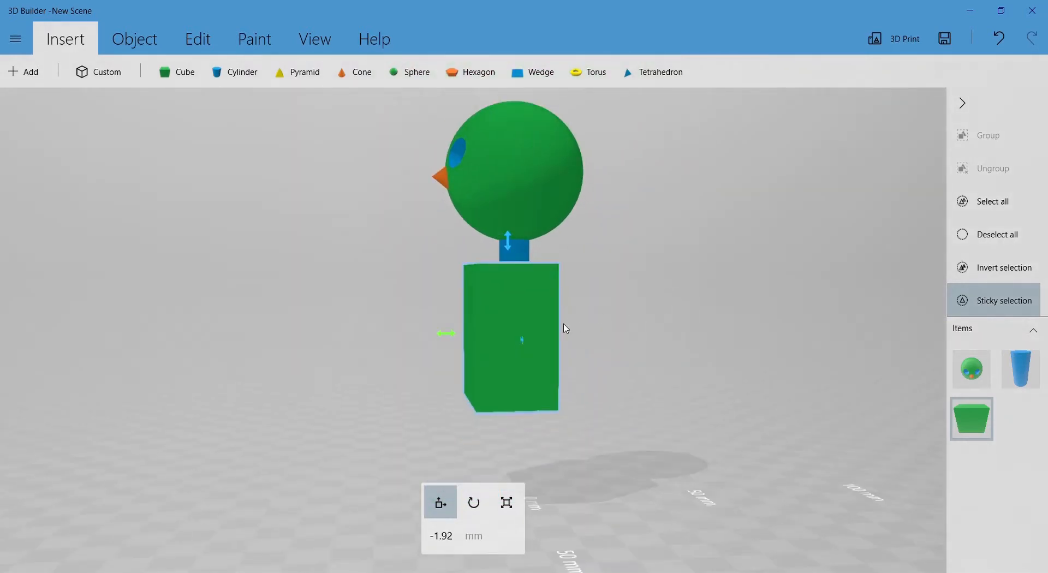
# Lower the body block away from the neck to a height of about 13.87 mm
pyautogui.moveTo(507, 240); pyautogui.dragTo(517, 297)
pyautogui.moveTo(634, 304); pyautogui.dragTo(583, 261, button='right')
pyautogui.moveTo(531, 272); pyautogui.dragTo(558, 310)
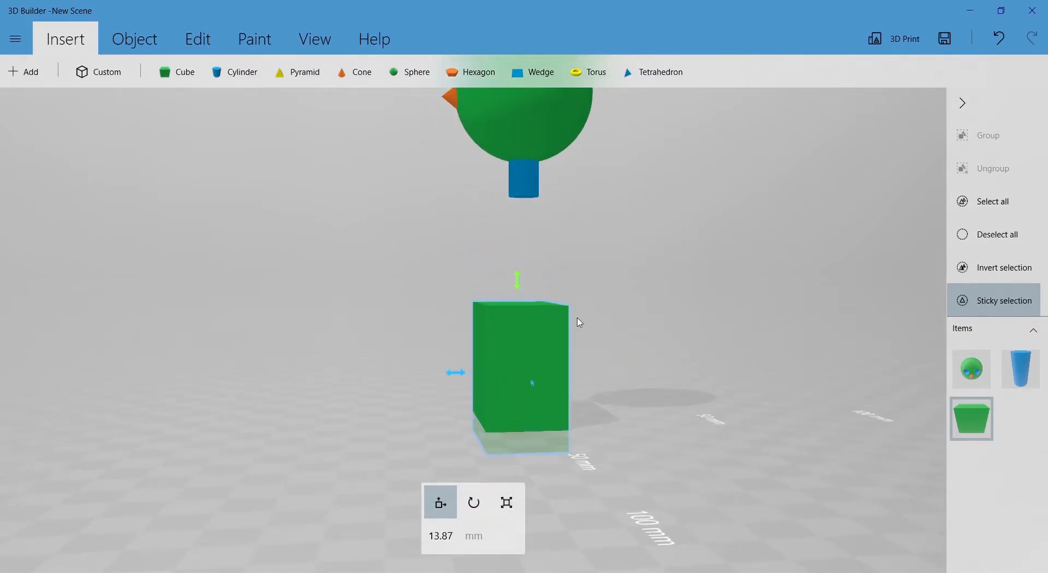
pyautogui.moveTo(698, 353); pyautogui.dragTo(682, 356)
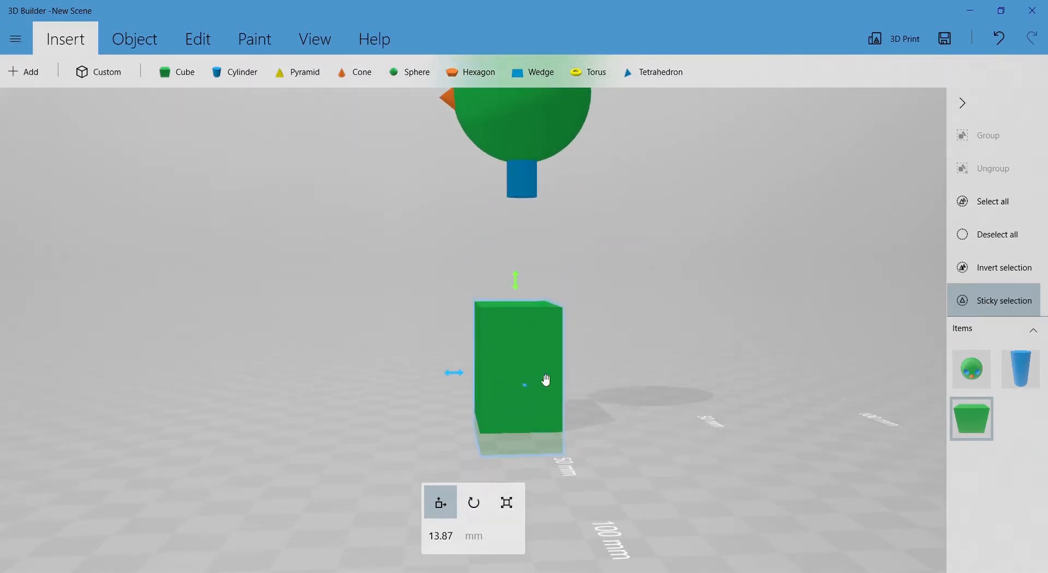
# Duplicate the body block, move the copy out in front, and tilt it to about 325.48 degrees
pyautogui.click(137, 40)
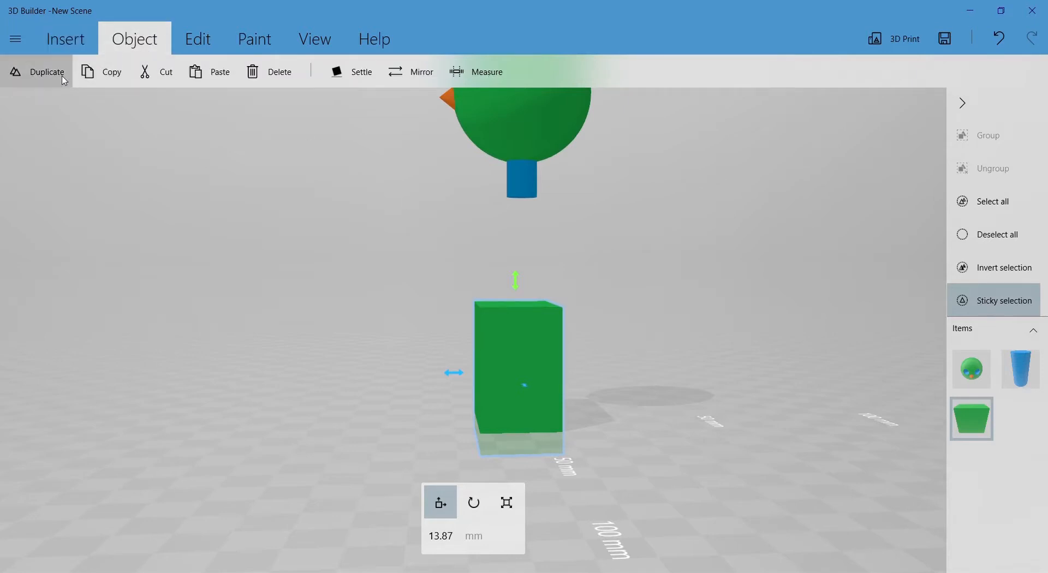
pyautogui.click(33, 72)
pyautogui.moveTo(416, 376); pyautogui.dragTo(469, 373)
pyautogui.moveTo(415, 272); pyautogui.dragTo(477, 290)
pyautogui.moveTo(671, 371); pyautogui.dragTo(829, 378)
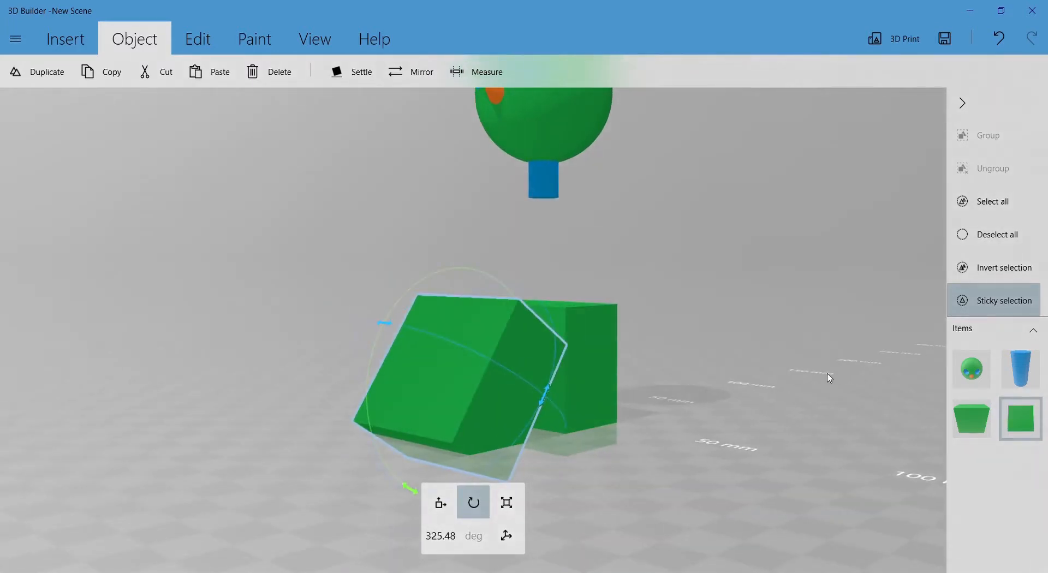
# Stretch the tilted copy to about 98.4 mm wide so it extends past both sides of the body block
pyautogui.click(507, 502)
pyautogui.moveTo(540, 398); pyautogui.dragTo(619, 405)
pyautogui.moveTo(297, 323); pyautogui.dragTo(483, 359)
pyautogui.moveTo(462, 406); pyautogui.dragTo(417, 408)
pyautogui.moveTo(774, 374); pyautogui.dragTo(445, 346)
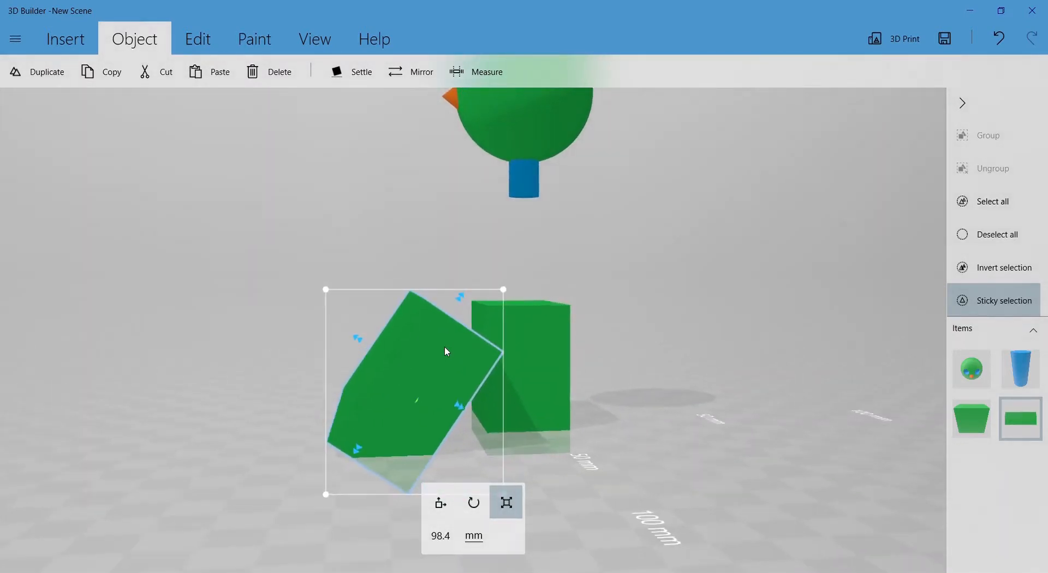
# Move the tilted copy up and to about -17.43 mm so it overlaps the body block's upper front edge
pyautogui.moveTo(366, 347)
pyautogui.mouseDown()
pyautogui.moveTo(404, 356)
pyautogui.moveTo(379, 348)
pyautogui.mouseUp()
pyautogui.click(450, 361)
pyautogui.moveTo(440, 363); pyautogui.dragTo(499, 281)
pyautogui.moveTo(706, 329); pyautogui.dragTo(686, 321)
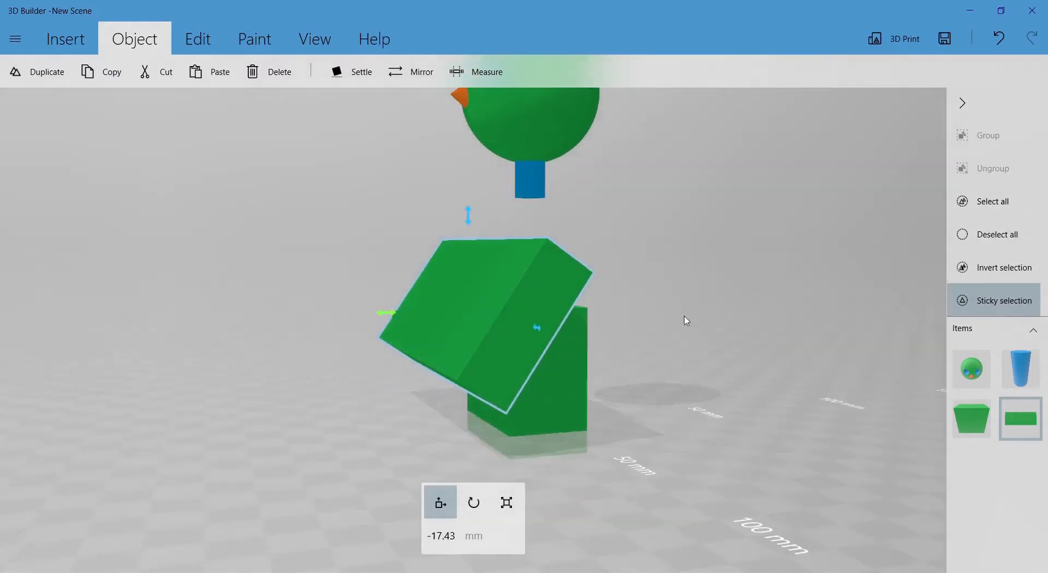
# Subtract the tilted copy from the body block to bevel its upper front edge
pyautogui.click(197, 41)
pyautogui.click(508, 73)
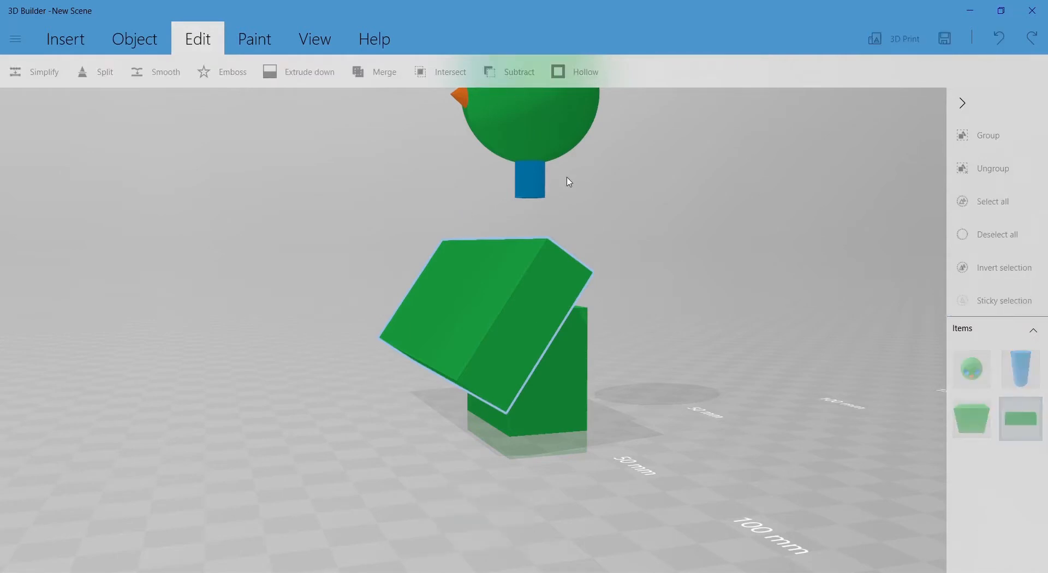
pyautogui.scroll(3, 548, 295)
pyautogui.click(570, 342)
pyautogui.scroll(-3, 686, 281)
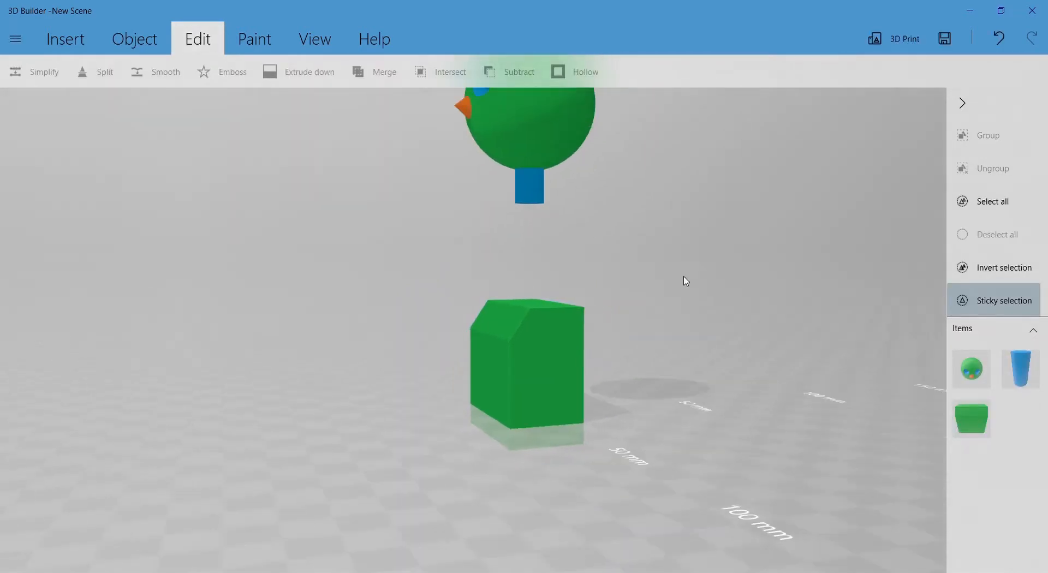
# Raise the beveled body block to about 46.4 mm so it meets the bottom of the neck
pyautogui.moveTo(680, 256); pyautogui.dragTo(664, 322, button='right')
pyautogui.click(552, 427)
pyautogui.moveTo(514, 348); pyautogui.dragTo(510, 233)
pyautogui.moveTo(594, 338); pyautogui.dragTo(551, 322, button='right')
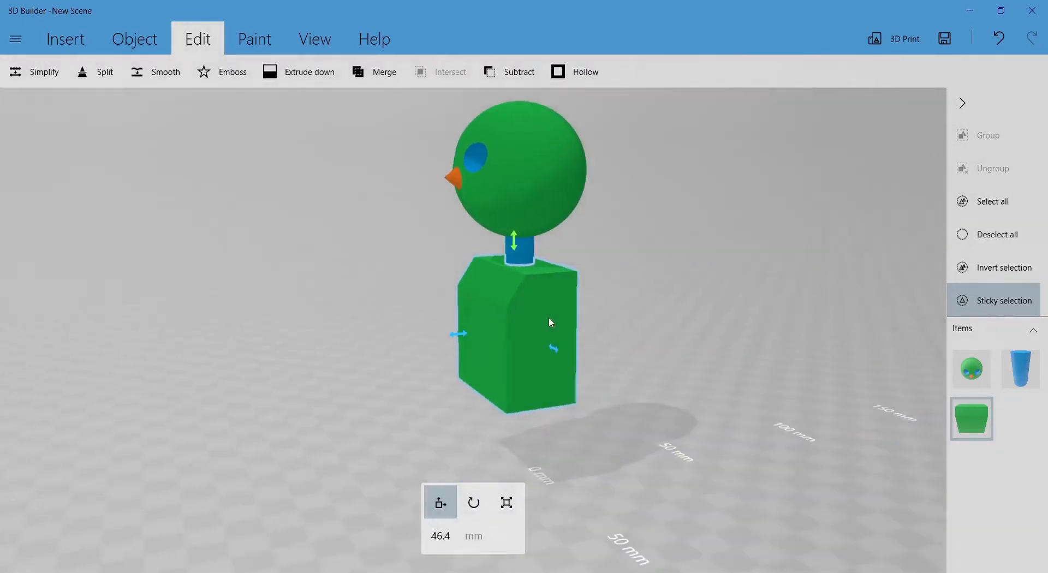
pyautogui.scroll(3, 549, 322)
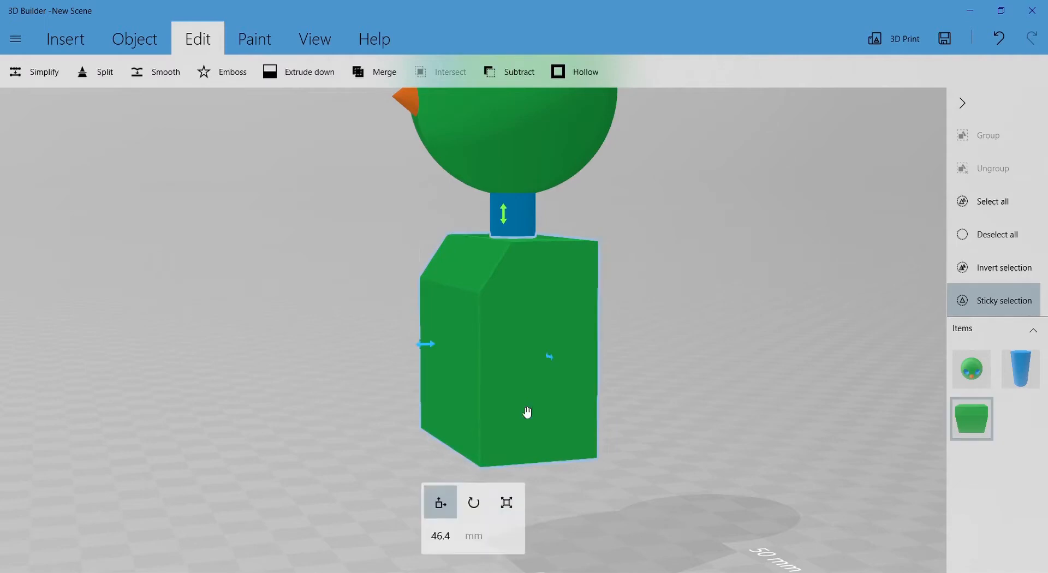
# Try shortening the body block's height to about 25.07 mm and undo the change
pyautogui.click(508, 500)
pyautogui.moveTo(705, 447); pyautogui.dragTo(692, 390, button='right')
pyautogui.moveTo(497, 419); pyautogui.dragTo(503, 339)
pyautogui.moveTo(503, 338); pyautogui.dragTo(525, 322, button='right')
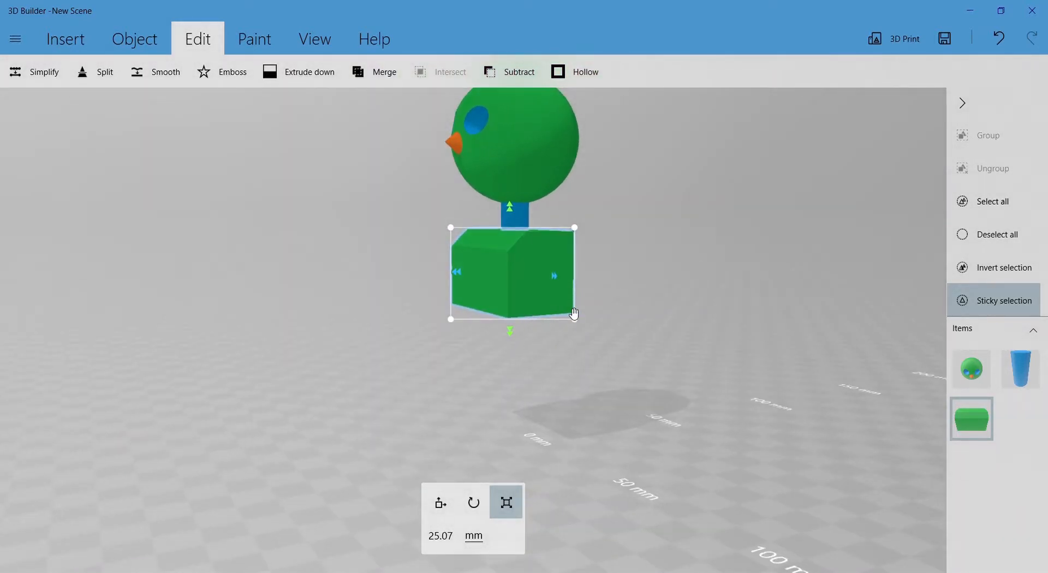
pyautogui.hotkey('ctrl', 'z')
# Try narrowing the body block's width to about 37.75 mm and to 36 mm, and undo the width changes
pyautogui.moveTo(641, 321); pyautogui.dragTo(719, 313, button='right')
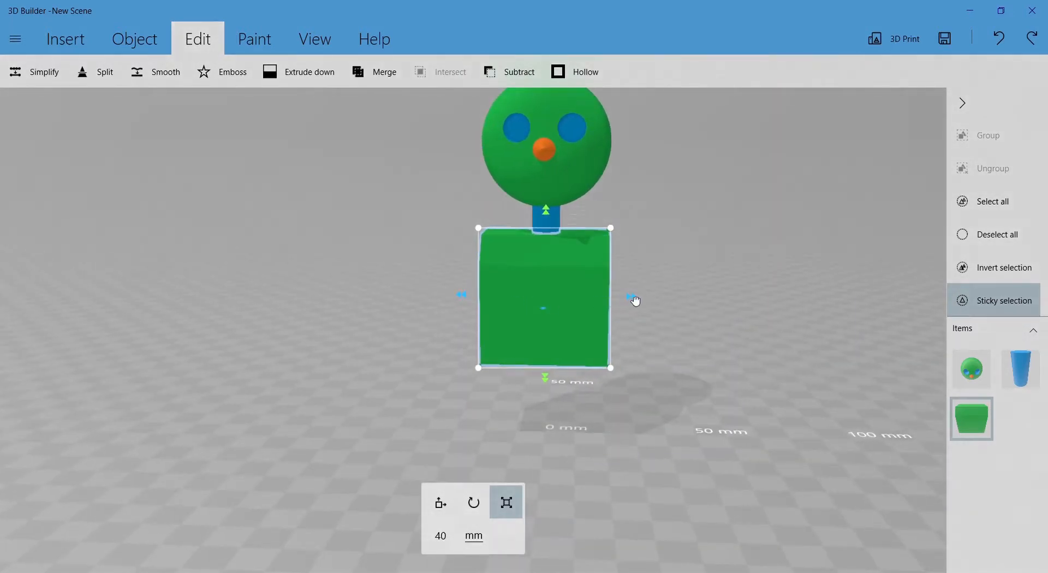
pyautogui.moveTo(635, 301); pyautogui.dragTo(624, 301)
pyautogui.hotkey('ctrl', 'z')
pyautogui.scroll(3, 728, 299)
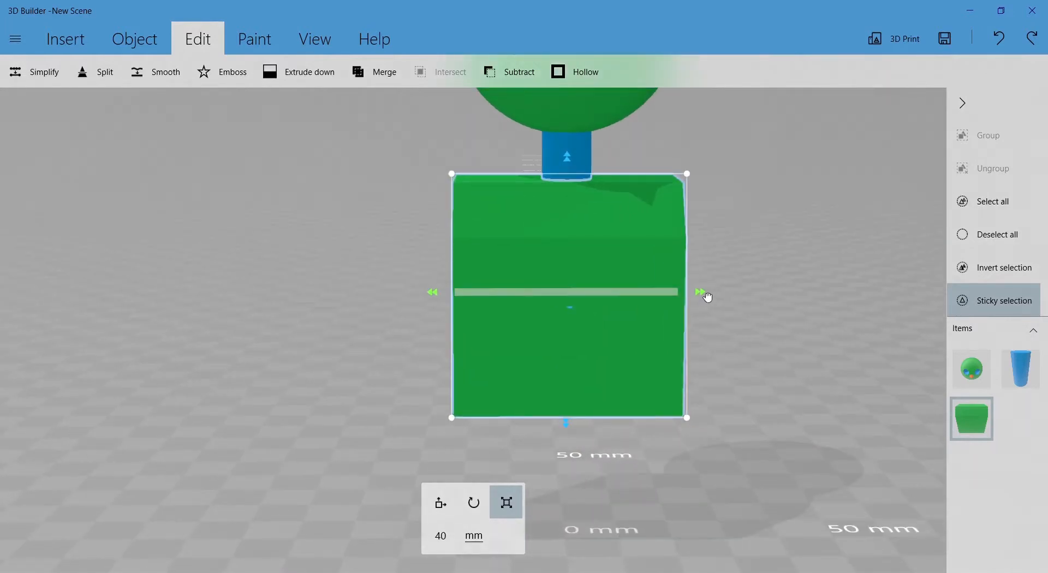
pyautogui.moveTo(704, 297); pyautogui.dragTo(692, 296)
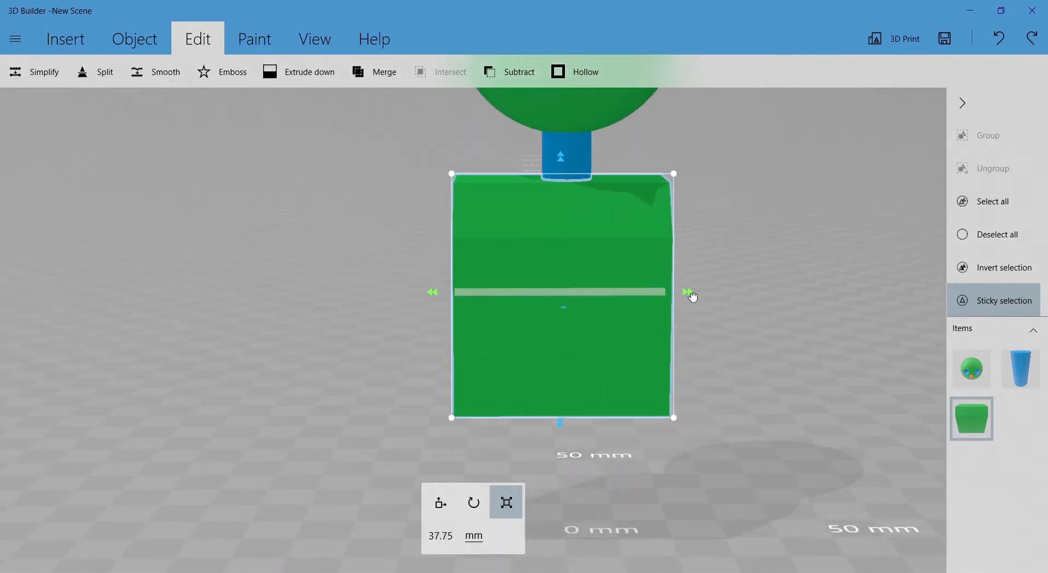
pyautogui.click(441, 535)
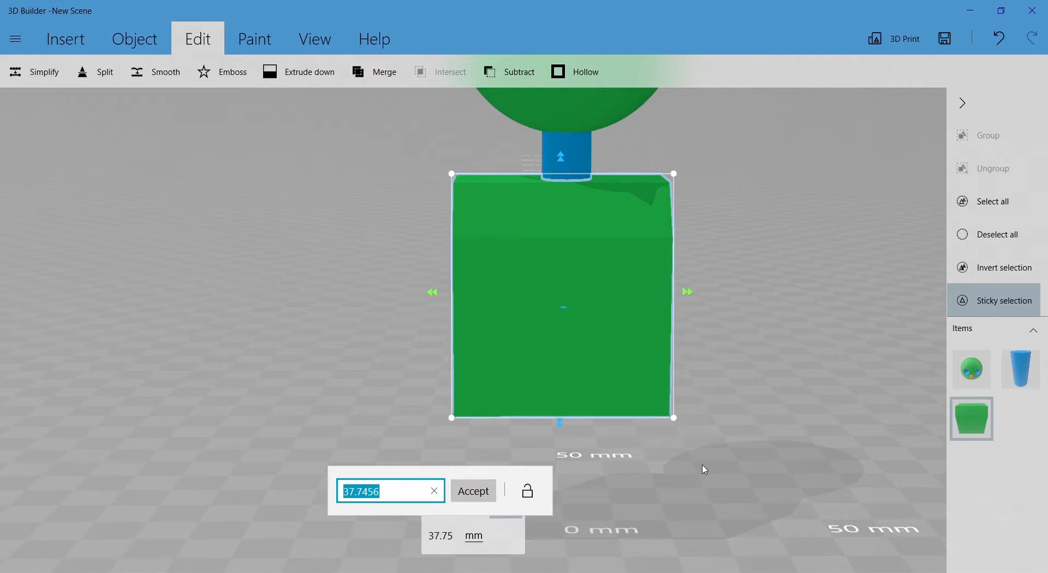
pyautogui.write('36')
pyautogui.press('Return')
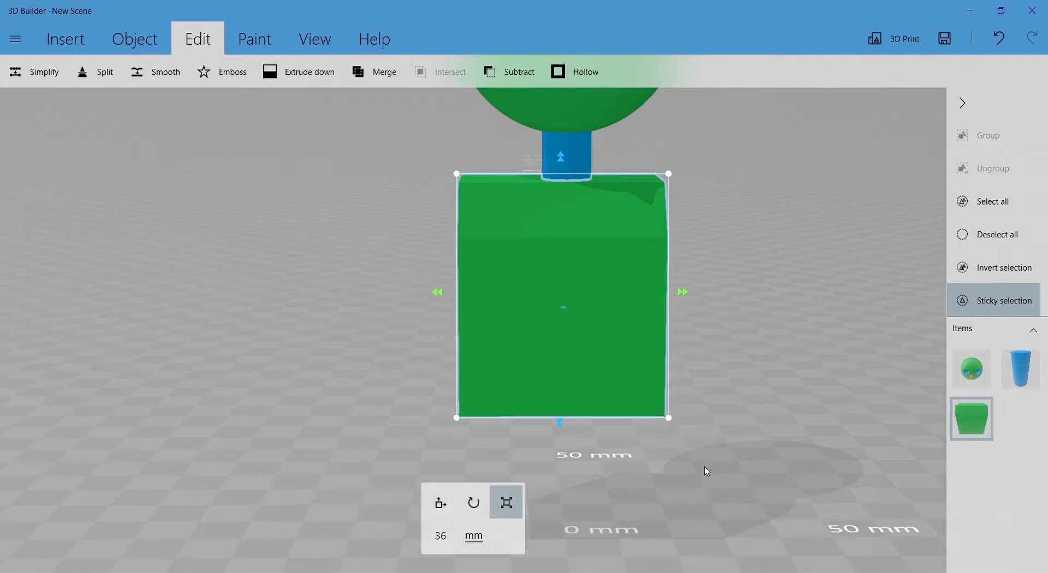
pyautogui.hotkey('ctrl', 'z')
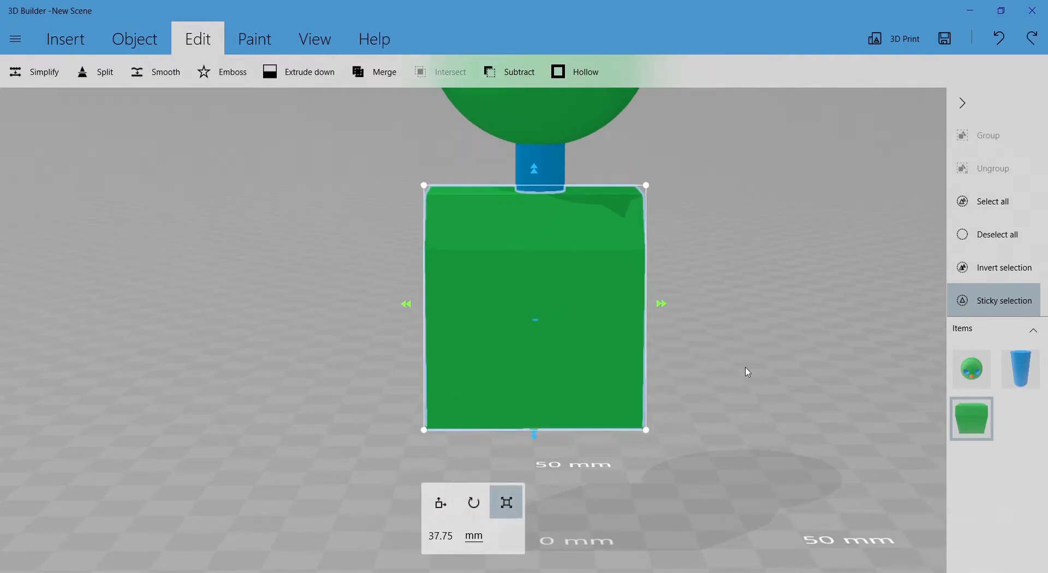
pyautogui.hotkey('ctrl', 'z')
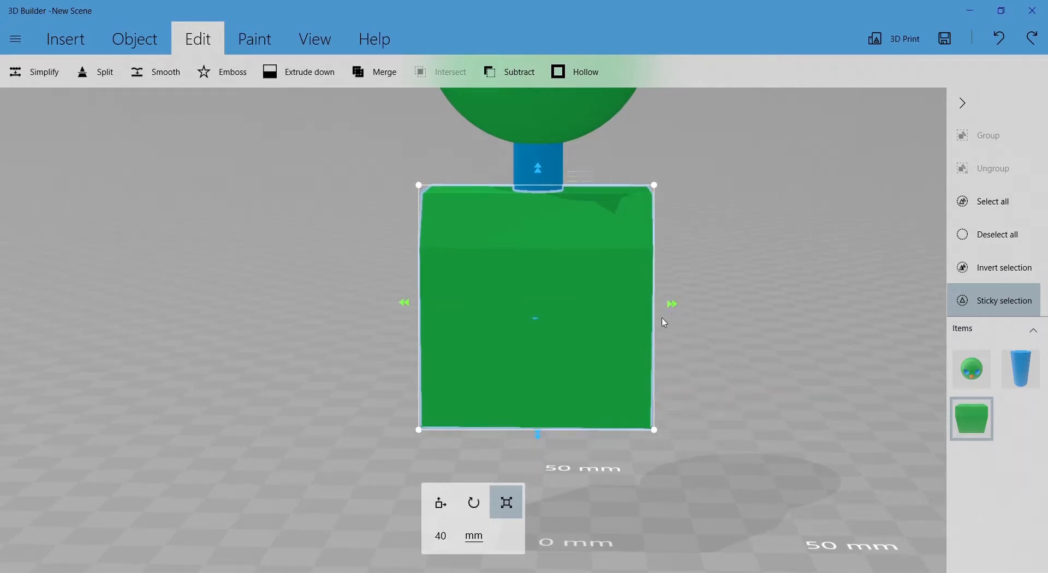
# Narrow the body block under the neck and deselect it
pyautogui.moveTo(660, 432); pyautogui.dragTo(628, 431)
pyautogui.moveTo(728, 370); pyautogui.dragTo(430, 402)
pyautogui.moveTo(479, 220); pyautogui.dragTo(484, 180)
pyautogui.moveTo(664, 250)
pyautogui.mouseDown()
pyautogui.moveTo(852, 265)
pyautogui.moveTo(738, 248)
pyautogui.moveTo(756, 278)
pyautogui.moveTo(798, 279)
pyautogui.moveTo(670, 261)
pyautogui.mouseUp()
pyautogui.moveTo(737, 298); pyautogui.dragTo(743, 266)
pyautogui.moveTo(661, 277); pyautogui.dragTo(642, 291)
pyautogui.scroll(3, 643, 291)
pyautogui.click(545, 295)
pyautogui.moveTo(572, 299); pyautogui.dragTo(629, 291)
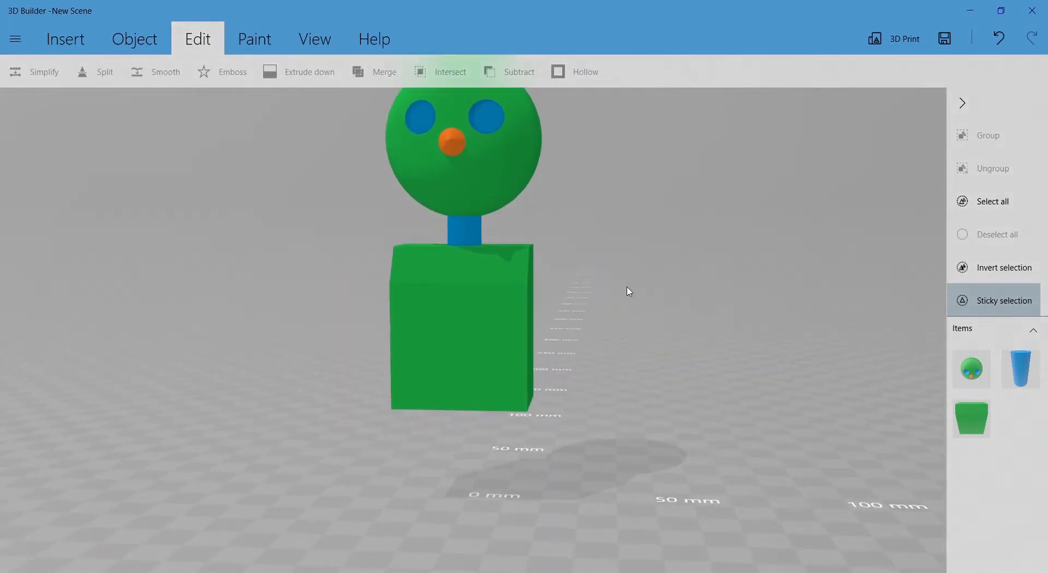
# Insert a sphere, shrink it to about 20 mm and raise it to about 63.5 mm near the body's top corner
pyautogui.click(134, 38)
pyautogui.click(78, 45)
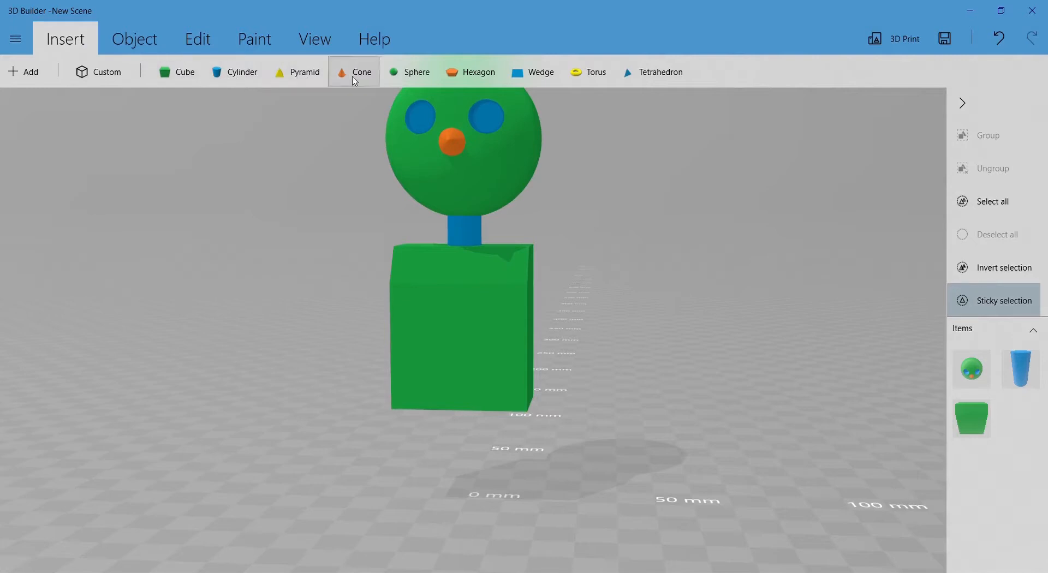
pyautogui.click(408, 72)
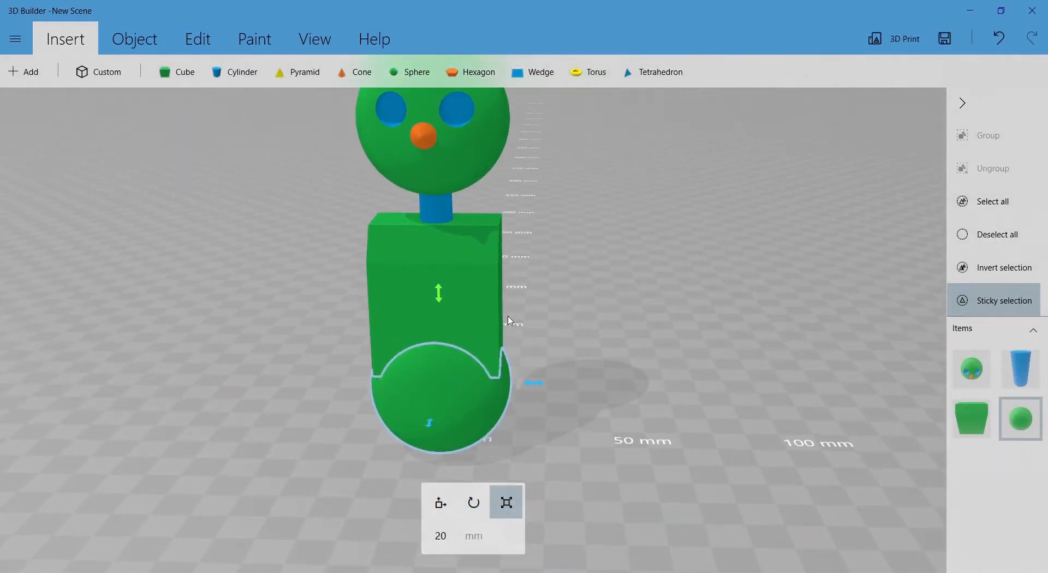
pyautogui.moveTo(513, 313); pyautogui.dragTo(493, 367)
pyautogui.moveTo(511, 407); pyautogui.dragTo(563, 410)
pyautogui.moveTo(499, 349); pyautogui.dragTo(537, 187)
pyautogui.click(515, 226)
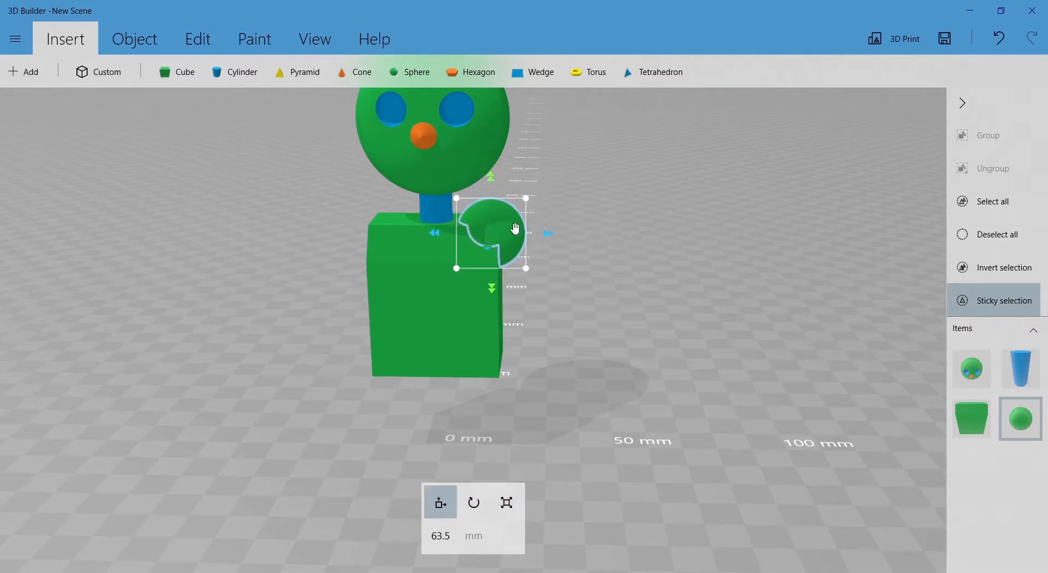
# Slide the small sphere sideways to about 17.29 mm so it sits on the body's upper side edge as a shoulder
pyautogui.moveTo(505, 233); pyautogui.dragTo(555, 223)
pyautogui.moveTo(610, 260); pyautogui.dragTo(667, 235)
pyautogui.scroll(4, 532, 180)
pyautogui.moveTo(614, 175); pyautogui.dragTo(627, 251, button='right')
pyautogui.moveTo(668, 250); pyautogui.dragTo(649, 256)
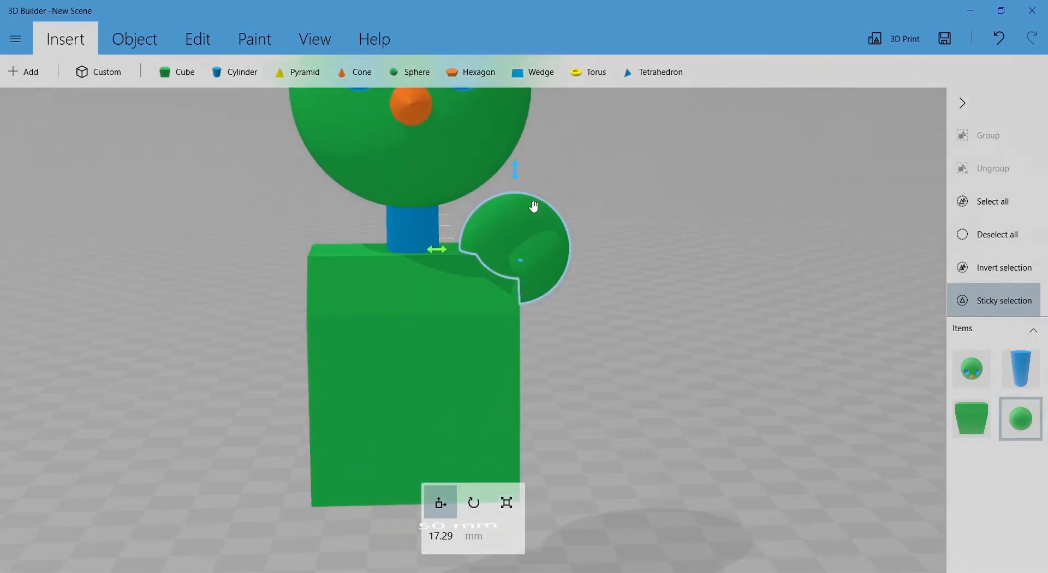
# Resize the shoulder sphere to about 13.79 mm wide and about 15.29 mm tall
pyautogui.click(507, 503)
pyautogui.moveTo(523, 177); pyautogui.dragTo(538, 217)
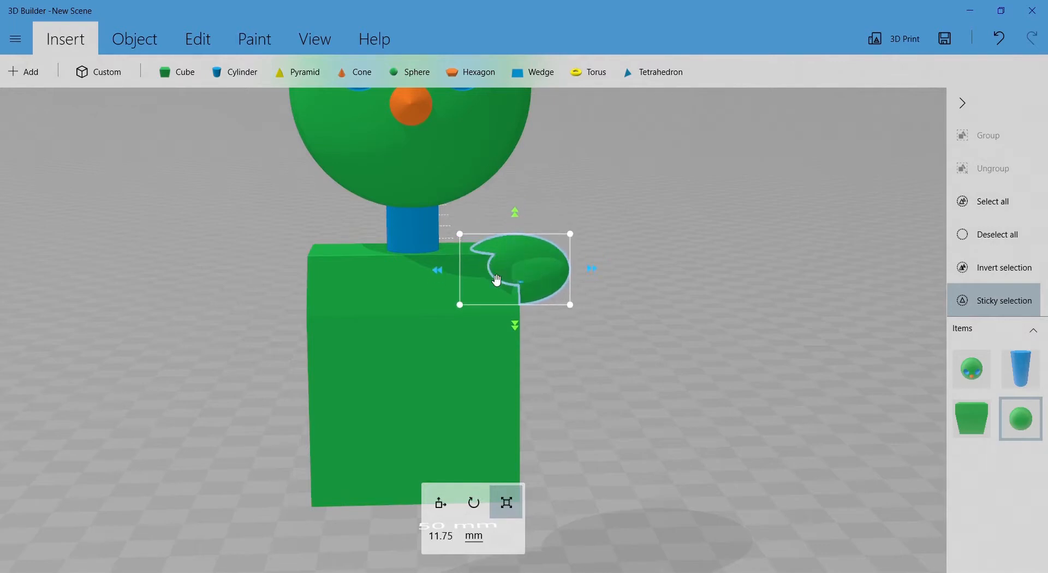
pyautogui.moveTo(439, 275); pyautogui.dragTo(462, 272)
pyautogui.moveTo(532, 326); pyautogui.dragTo(532, 348)
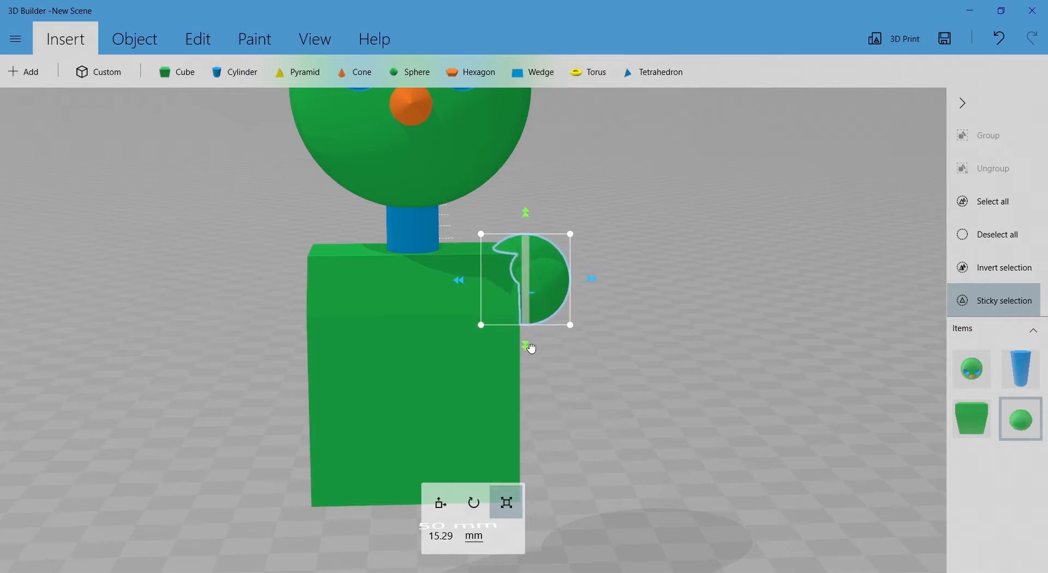
pyautogui.moveTo(594, 282); pyautogui.dragTo(583, 281)
# Reduce the shoulder sphere's depth to about 17.69 mm and shift it about 0.5 mm along the body's depth
pyautogui.moveTo(652, 299); pyautogui.dragTo(292, 354)
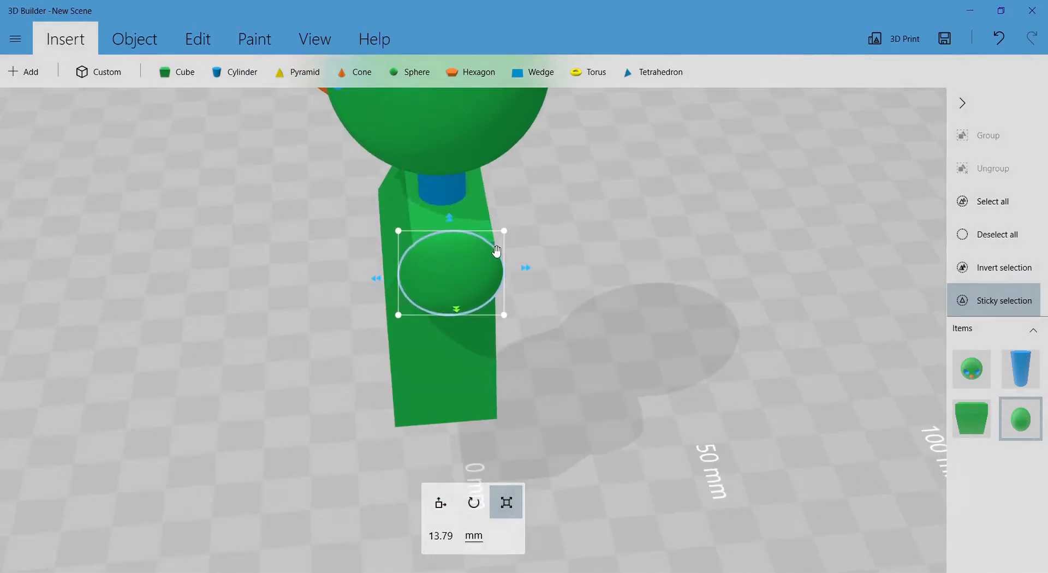
pyautogui.scroll(6, 674, 276)
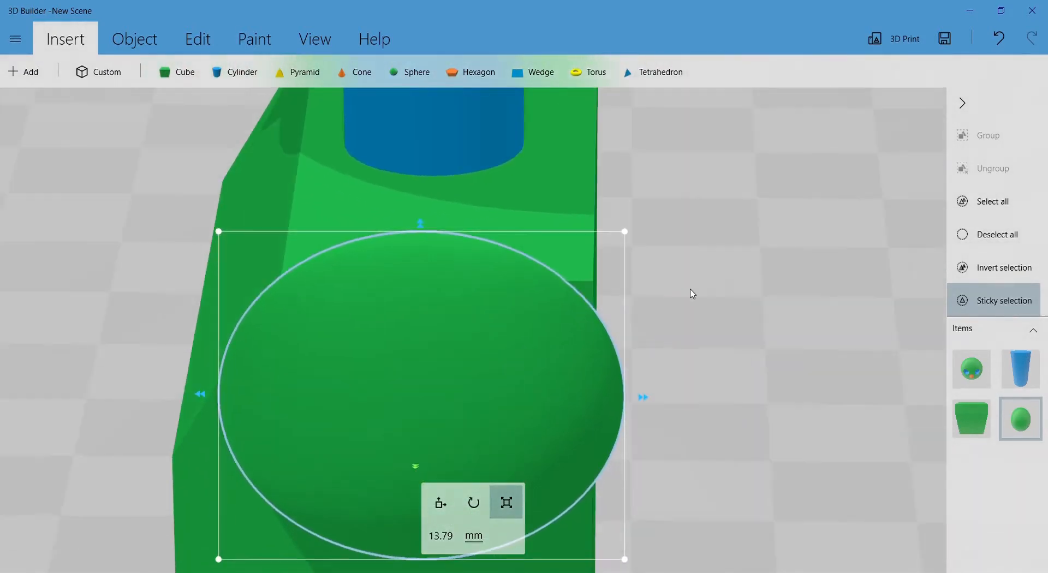
pyautogui.moveTo(643, 403); pyautogui.dragTo(622, 393)
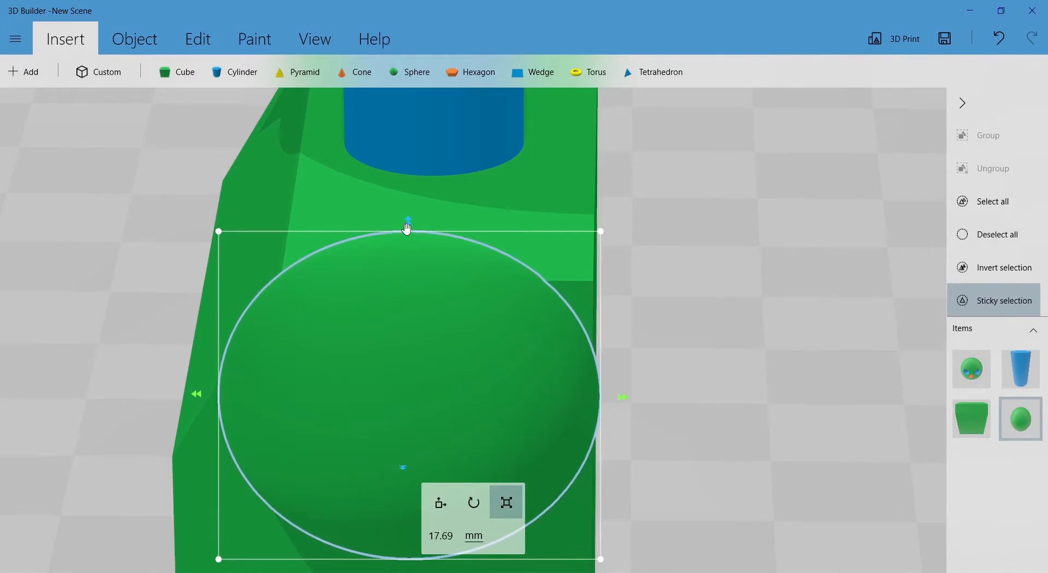
pyautogui.moveTo(407, 229); pyautogui.dragTo(408, 196)
pyautogui.moveTo(624, 385); pyautogui.dragTo(651, 388)
pyautogui.moveTo(656, 312); pyautogui.dragTo(891, 259)
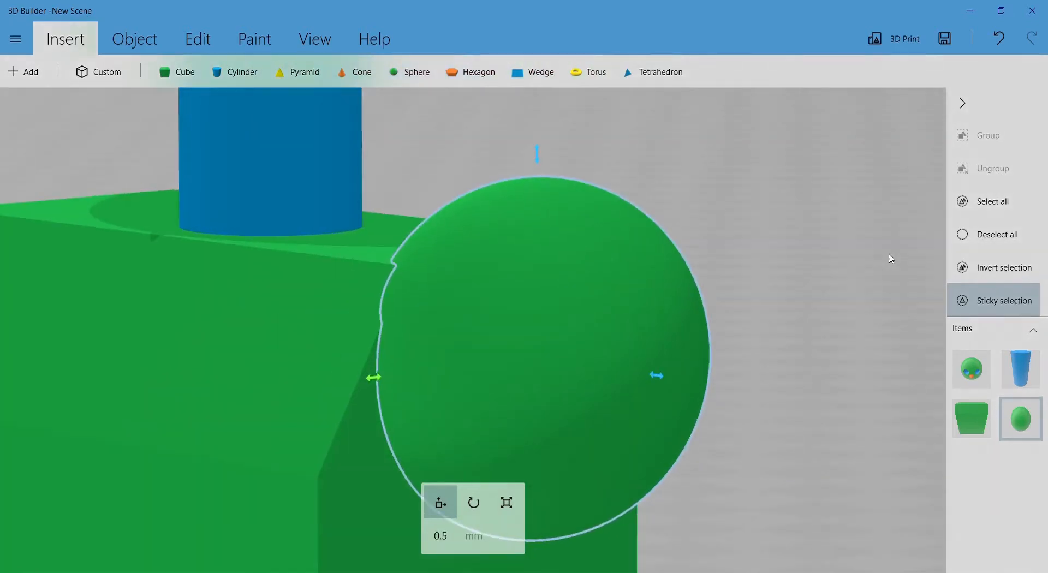
# Reduce the shoulder sphere's height to about 13.98 mm and deselect it
pyautogui.moveTo(765, 153); pyautogui.dragTo(838, 170)
pyautogui.scroll(-4, 837, 170)
pyautogui.moveTo(719, 233); pyautogui.dragTo(751, 221)
pyautogui.click(507, 503)
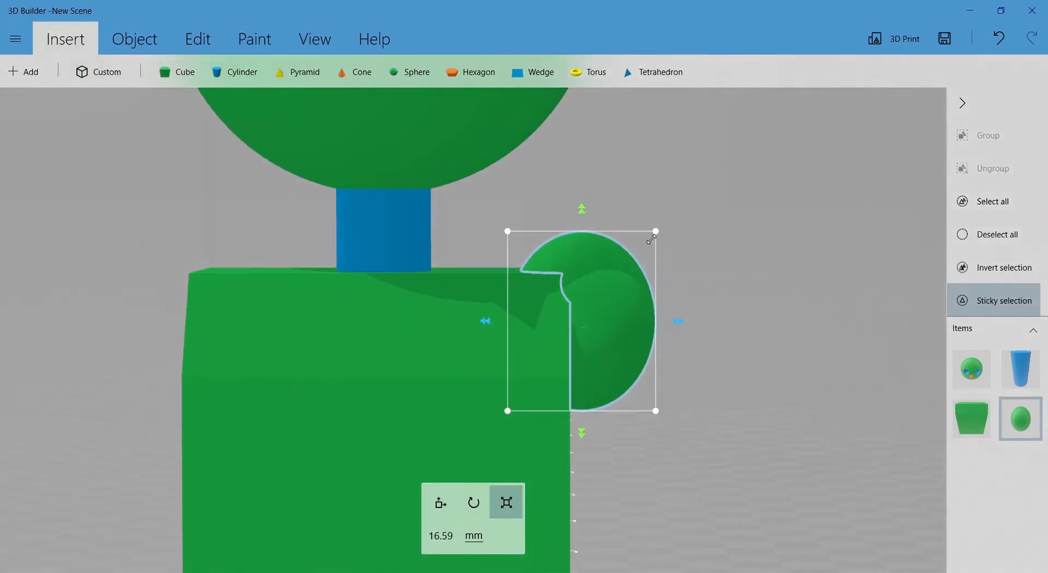
pyautogui.moveTo(584, 214); pyautogui.dragTo(585, 222)
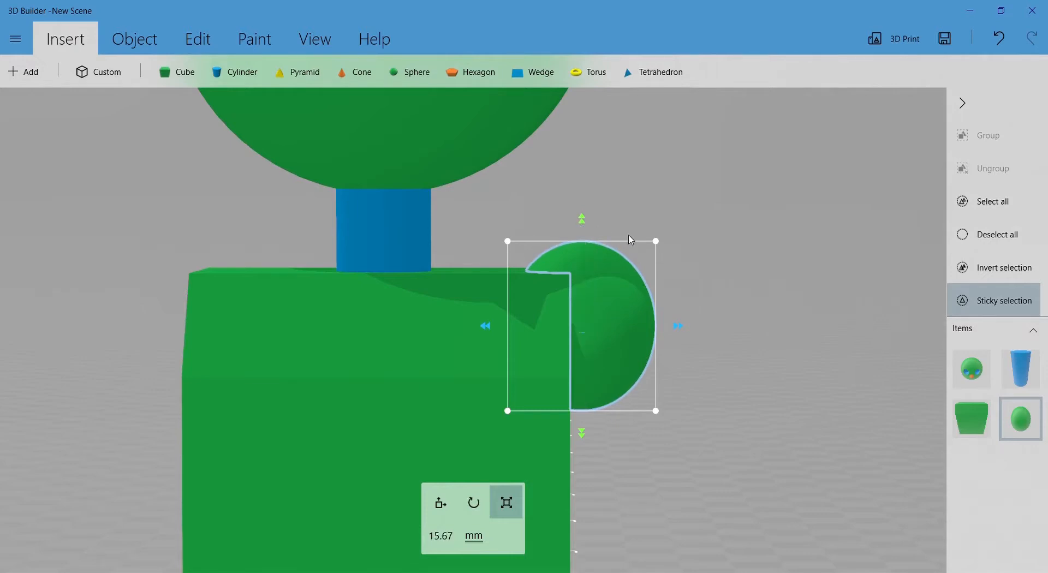
pyautogui.scroll(-3, 706, 332)
pyautogui.moveTo(564, 389); pyautogui.dragTo(562, 377)
pyautogui.click(582, 312)
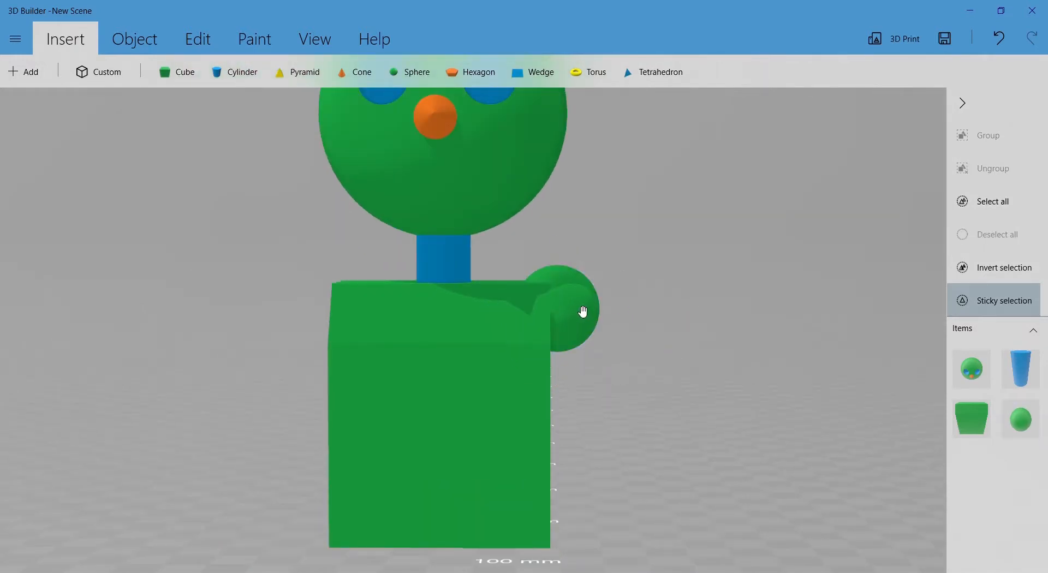
# Insert a cube and narrow it into a slim upright bar beneath the body
pyautogui.scroll(-3, 719, 333)
pyautogui.moveTo(719, 333); pyautogui.dragTo(594, 298, button='right')
pyautogui.moveTo(594, 299); pyautogui.dragTo(594, 333)
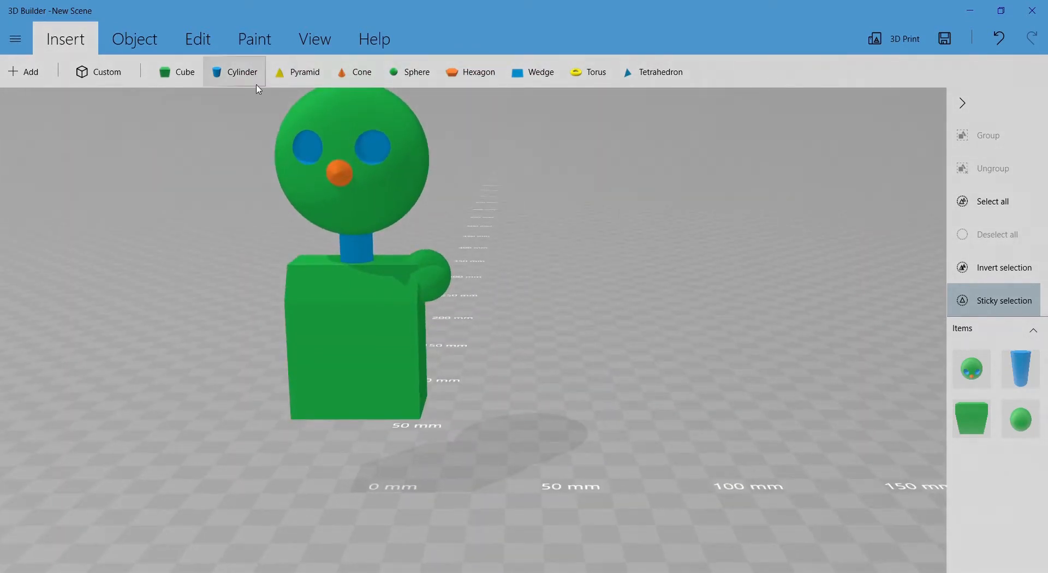
pyautogui.moveTo(568, 218); pyautogui.dragTo(683, 219, button='right')
pyautogui.moveTo(684, 223); pyautogui.dragTo(503, 222)
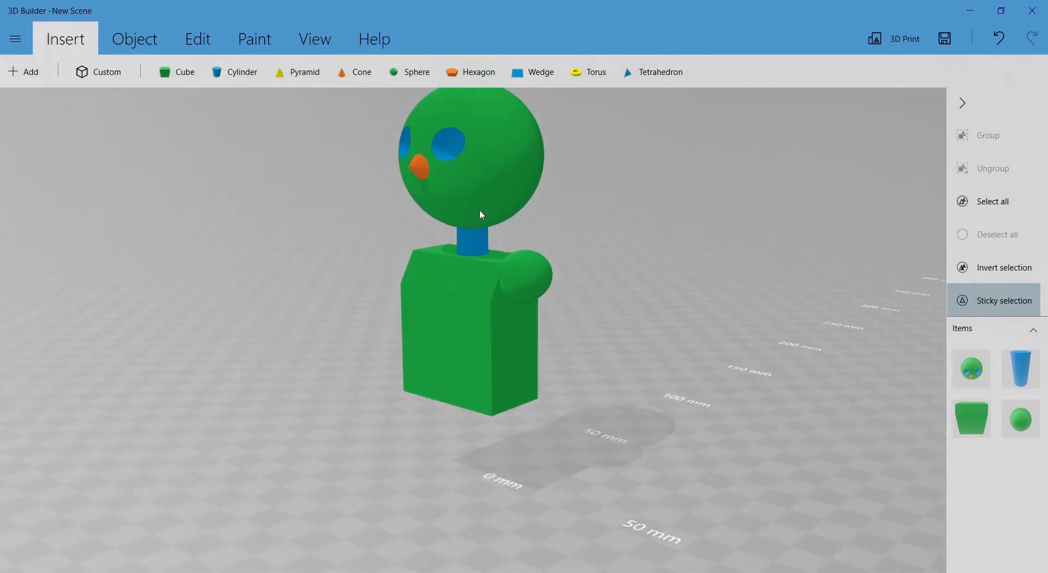
pyautogui.click(185, 72)
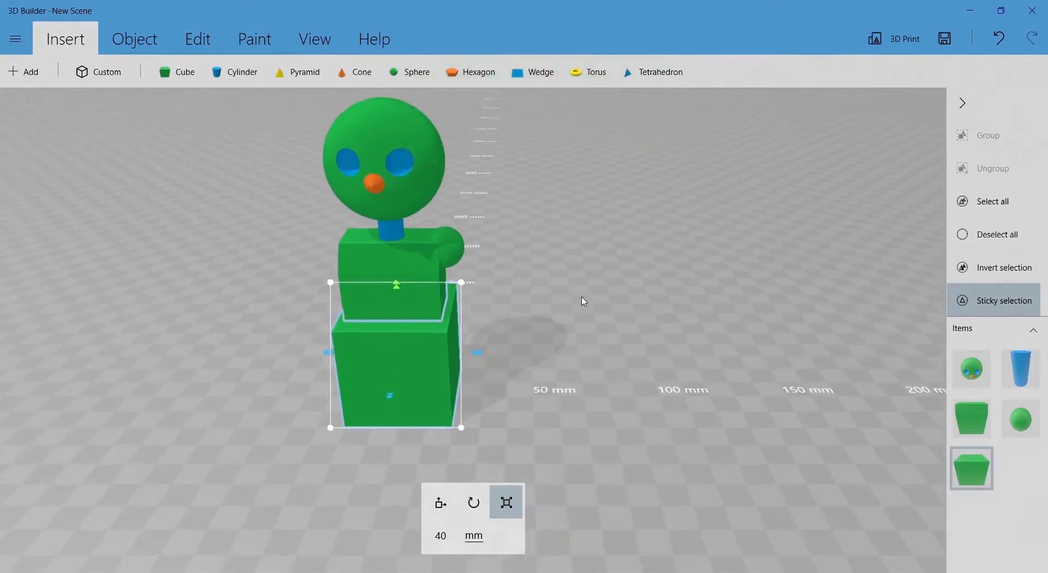
pyautogui.moveTo(331, 290); pyautogui.dragTo(406, 252)
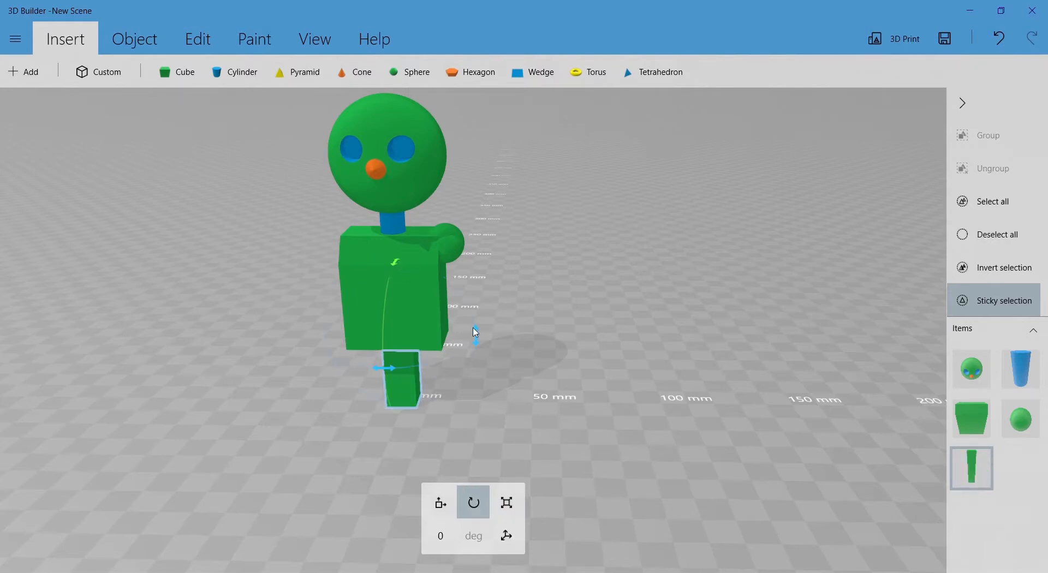
# Rotate the slim bar to 90 degrees so it lies horizontally across the figure
pyautogui.moveTo(484, 337); pyautogui.dragTo(451, 386)
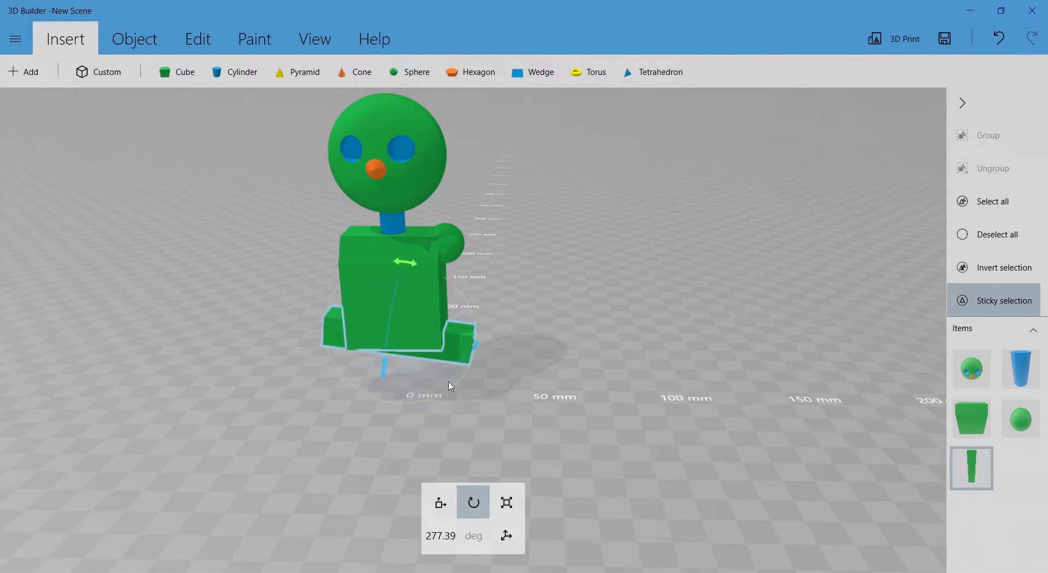
pyautogui.moveTo(407, 266); pyautogui.dragTo(424, 433)
pyautogui.click(441, 537)
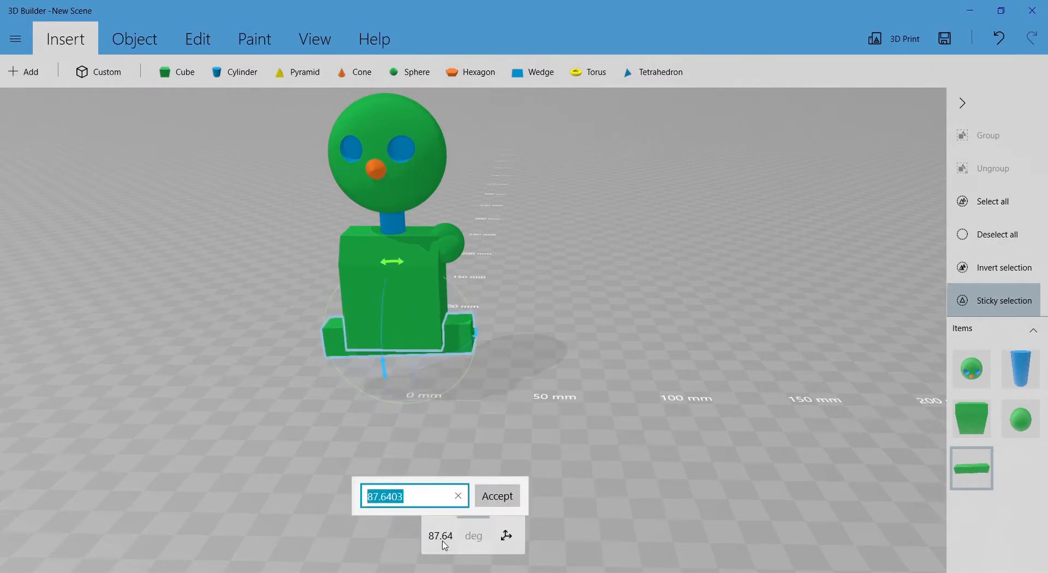
pyautogui.write('90')
pyautogui.press('Return')
# Move the bar sideways to about 45.9 mm and raise it to about 62.9 mm, level with the shoulder sphere
pyautogui.click(473, 330)
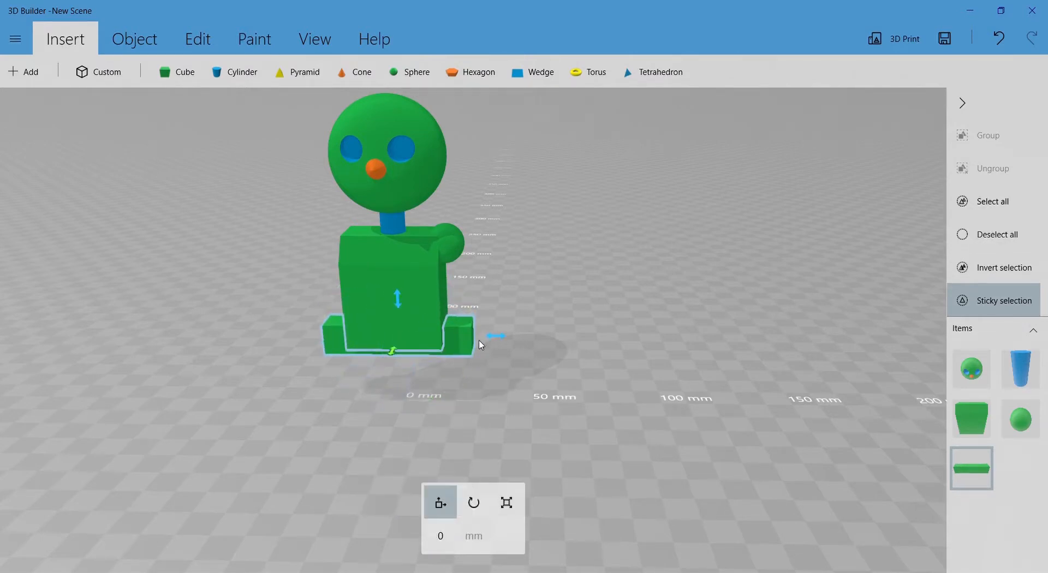
pyautogui.moveTo(494, 342); pyautogui.dragTo(620, 339)
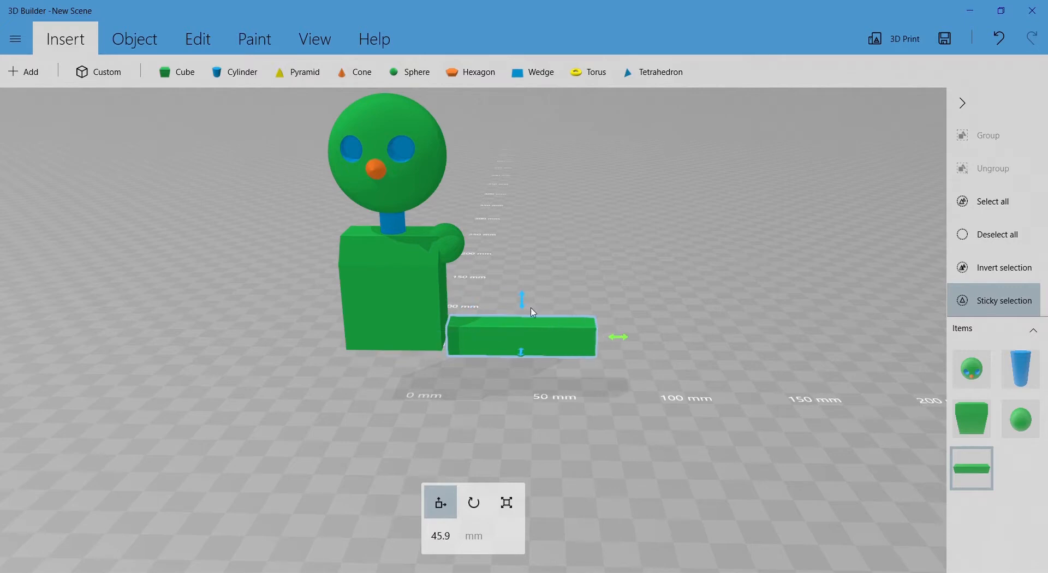
pyautogui.moveTo(529, 307); pyautogui.dragTo(529, 208)
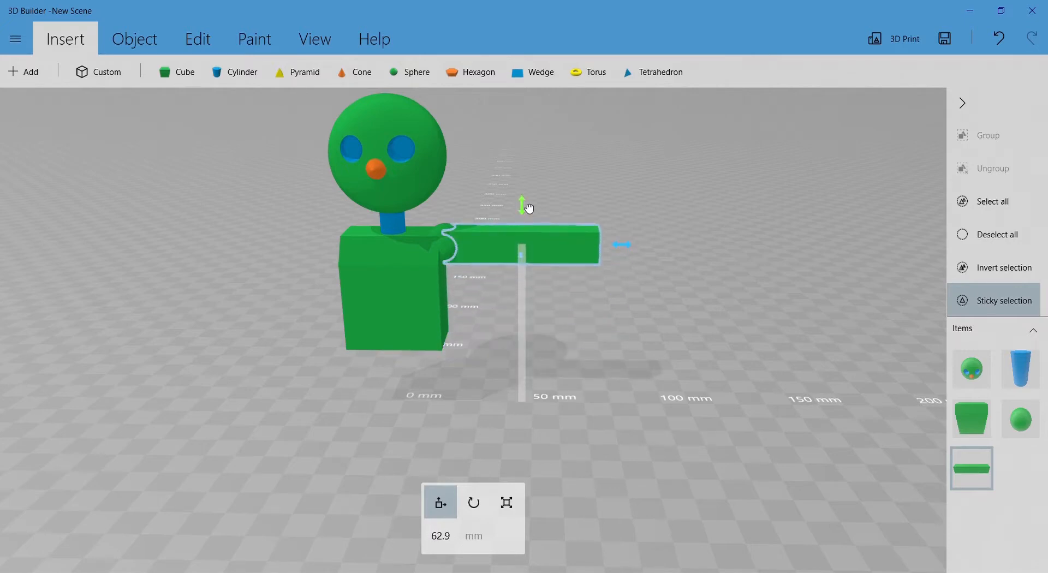
# Shorten the arm bar to about 40.82 mm and slide it inward to about 42.41 mm so it meets the shoulder sphere
pyautogui.click(572, 255)
pyautogui.moveTo(608, 223); pyautogui.dragTo(592, 224)
pyautogui.scroll(5, 551, 279)
pyautogui.moveTo(549, 309); pyautogui.dragTo(573, 398)
pyautogui.scroll(2, 571, 401)
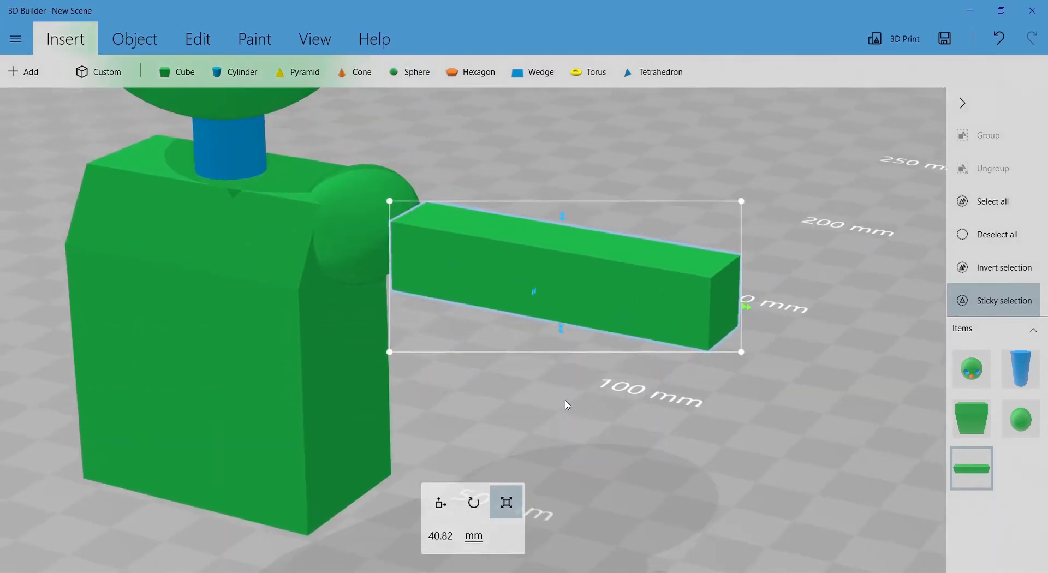
pyautogui.click(669, 278)
pyautogui.moveTo(736, 298); pyautogui.dragTo(702, 293)
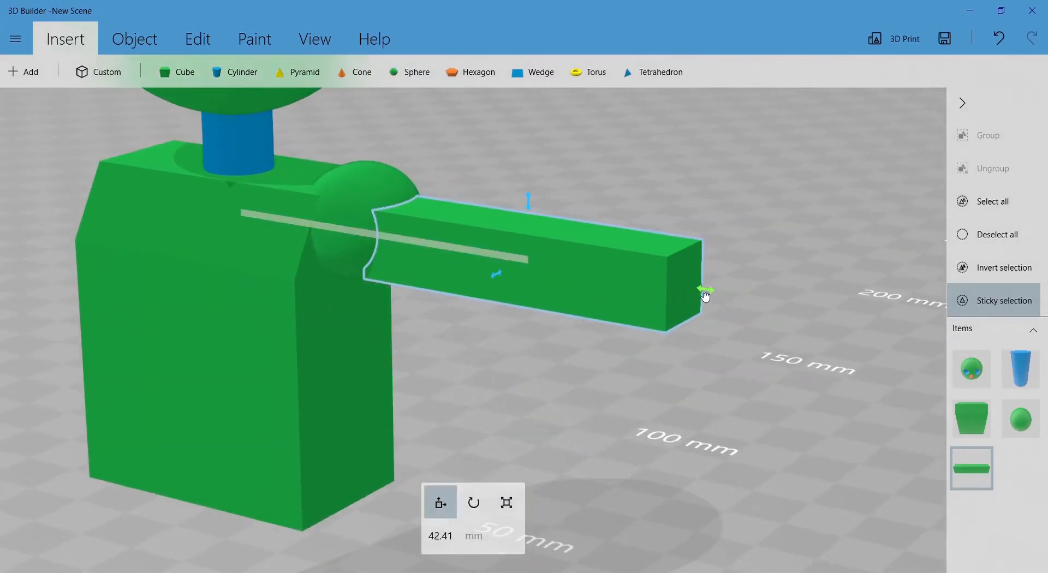
pyautogui.click(533, 210)
pyautogui.click(535, 212)
pyautogui.moveTo(534, 205); pyautogui.dragTo(533, 187)
pyautogui.moveTo(533, 399); pyautogui.dragTo(678, 361)
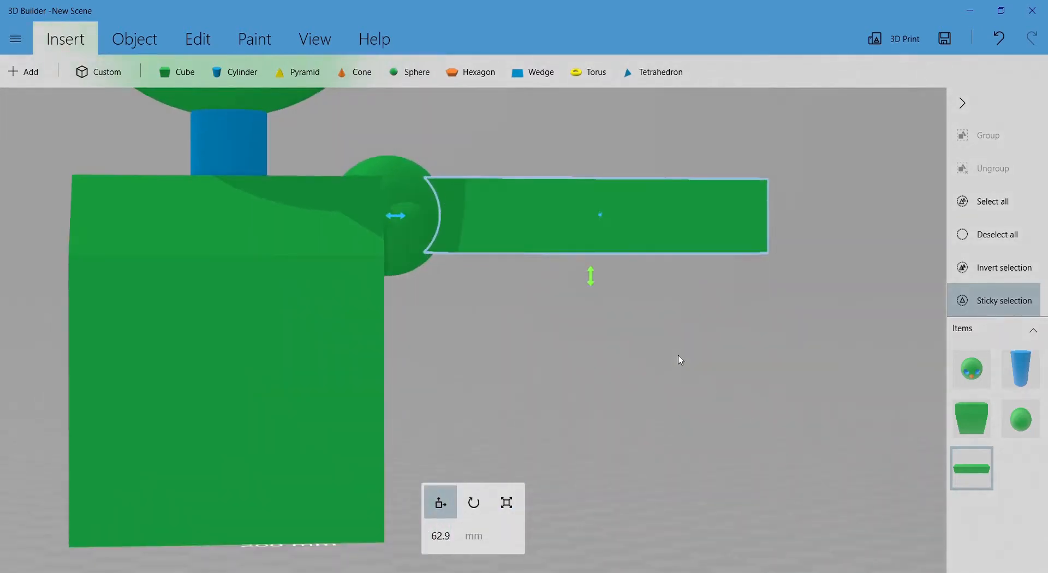
# Shorten the arm bar from its outer end to about 27.83 mm long
pyautogui.scroll(-4, 683, 353)
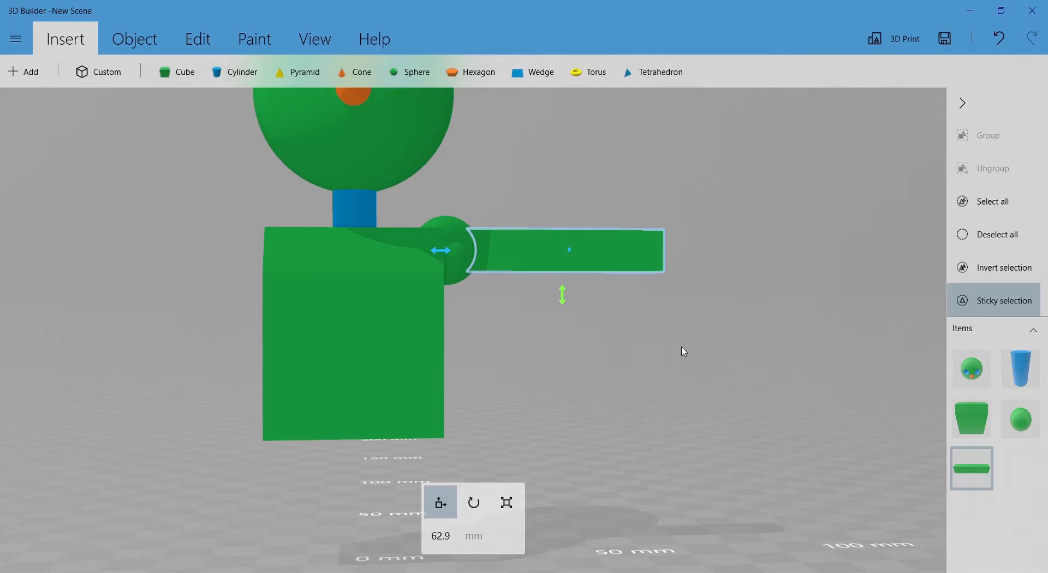
pyautogui.scroll(-2, 677, 257)
pyautogui.moveTo(664, 265); pyautogui.dragTo(623, 323)
pyautogui.scroll(3, 572, 288)
pyautogui.scroll(-1, 628, 273)
pyautogui.click(662, 272)
pyautogui.moveTo(702, 284); pyautogui.dragTo(628, 285)
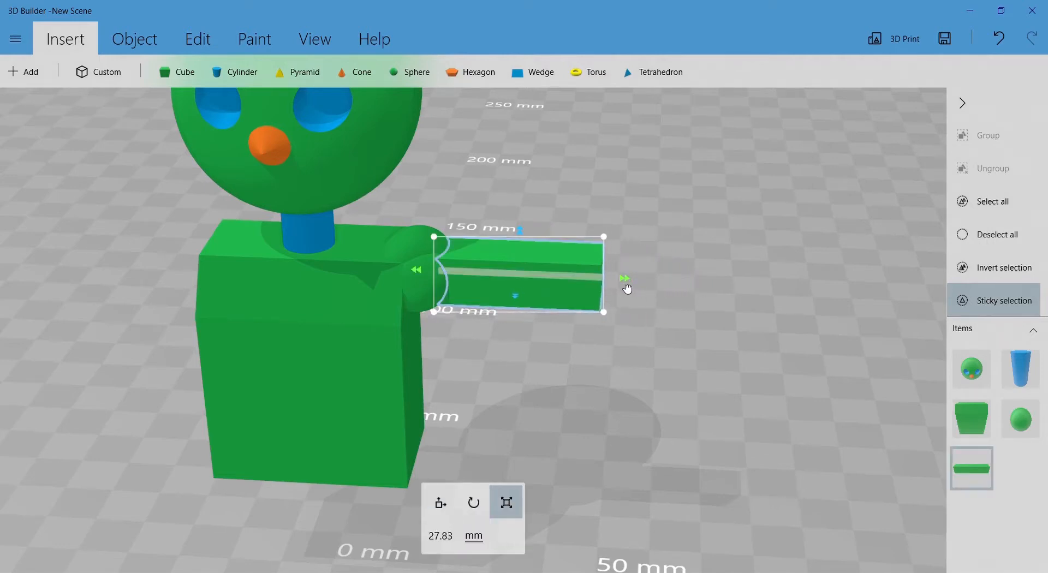
# Duplicate the shoulder sphere and move the copy to the outer end of the arm bar
pyautogui.click(526, 281)
pyautogui.click(428, 270)
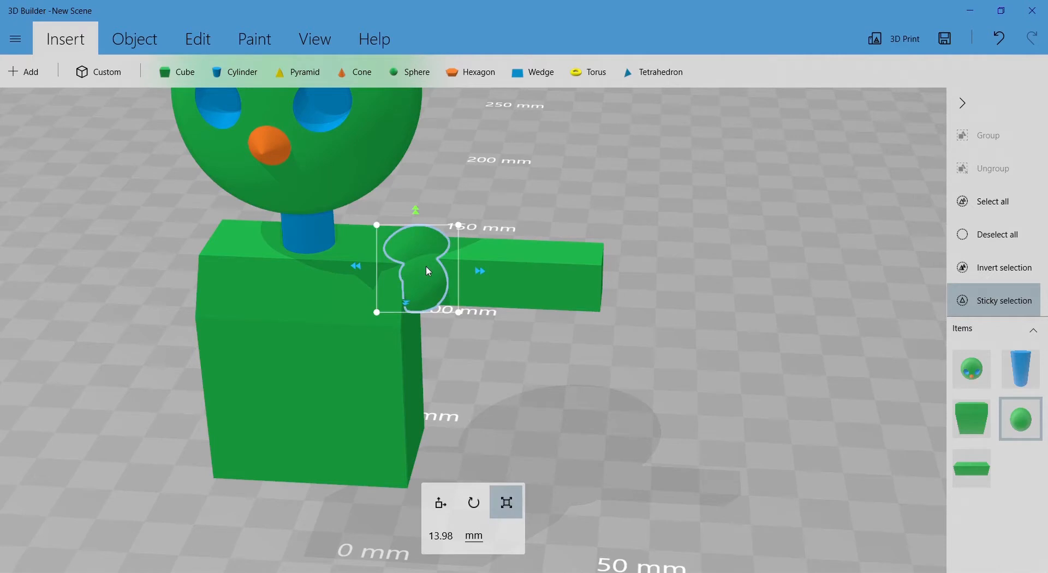
pyautogui.click(137, 38)
pyautogui.click(38, 72)
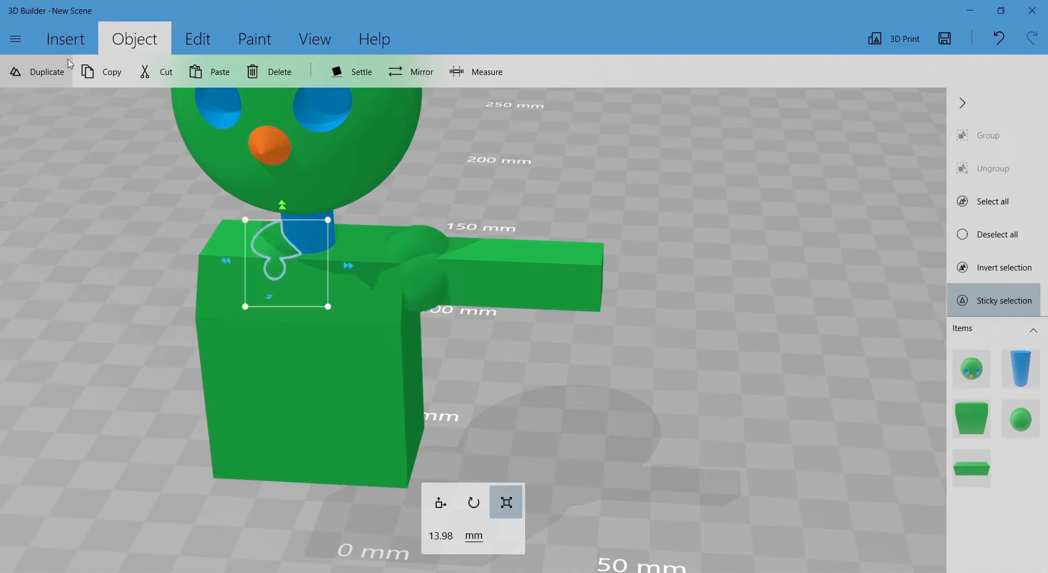
pyautogui.moveTo(350, 272); pyautogui.dragTo(677, 294)
# Reduce the depth of the sphere at the arm's outer end to about 12.62 mm
pyautogui.moveTo(707, 365); pyautogui.dragTo(448, 437, button='right')
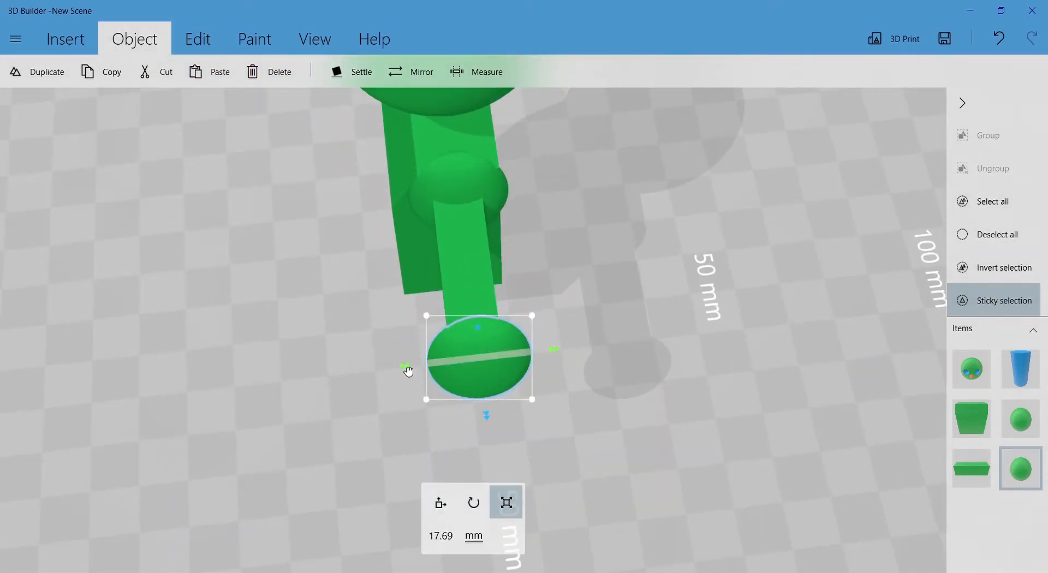
pyautogui.moveTo(408, 371); pyautogui.dragTo(424, 372)
pyautogui.moveTo(557, 353); pyautogui.dragTo(544, 354)
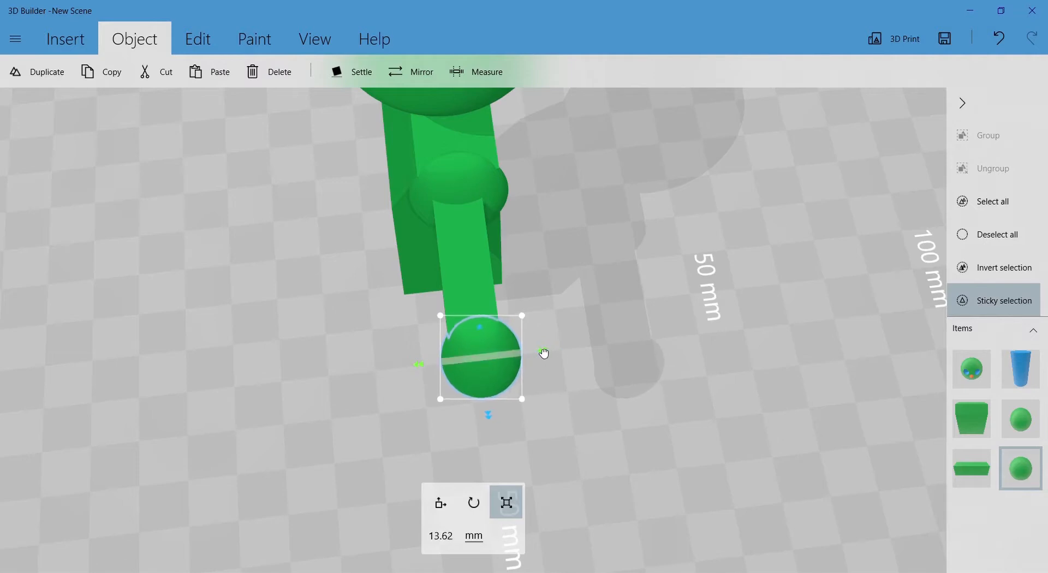
# Reduce the height of the arm's end sphere to about 12.09 mm and deselect it
pyautogui.moveTo(539, 356); pyautogui.dragTo(831, 281, button='right')
pyautogui.scroll(3, 831, 281)
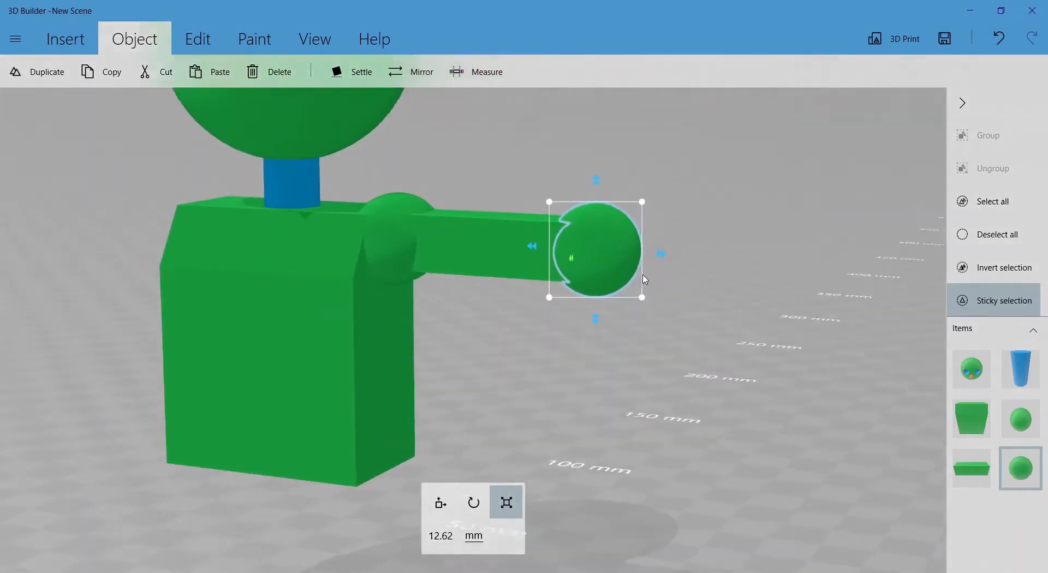
pyautogui.moveTo(634, 137); pyautogui.dragTo(632, 146)
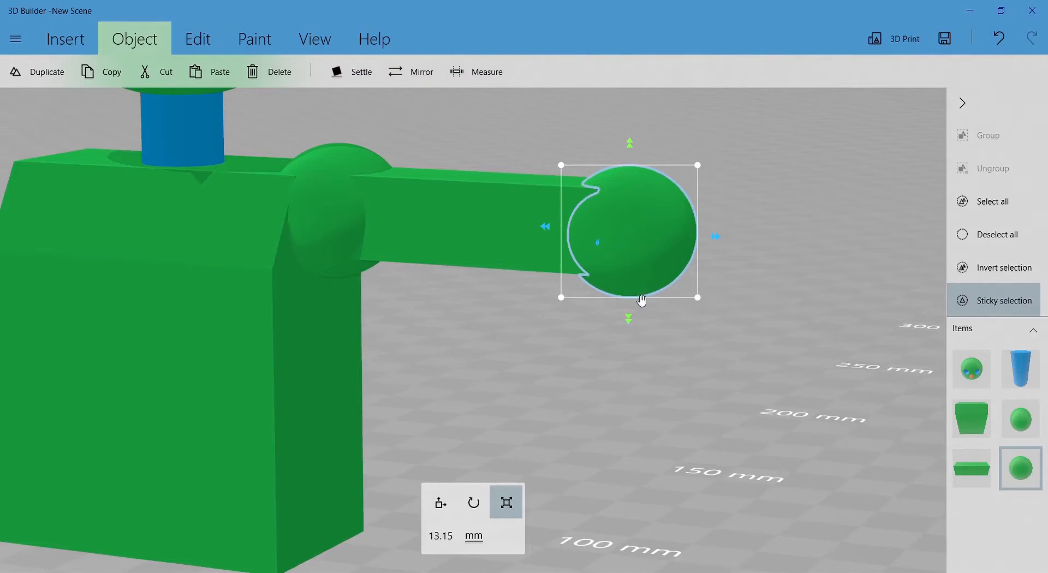
pyautogui.moveTo(634, 326); pyautogui.dragTo(634, 313)
pyautogui.moveTo(690, 364); pyautogui.dragTo(390, 518, button='right')
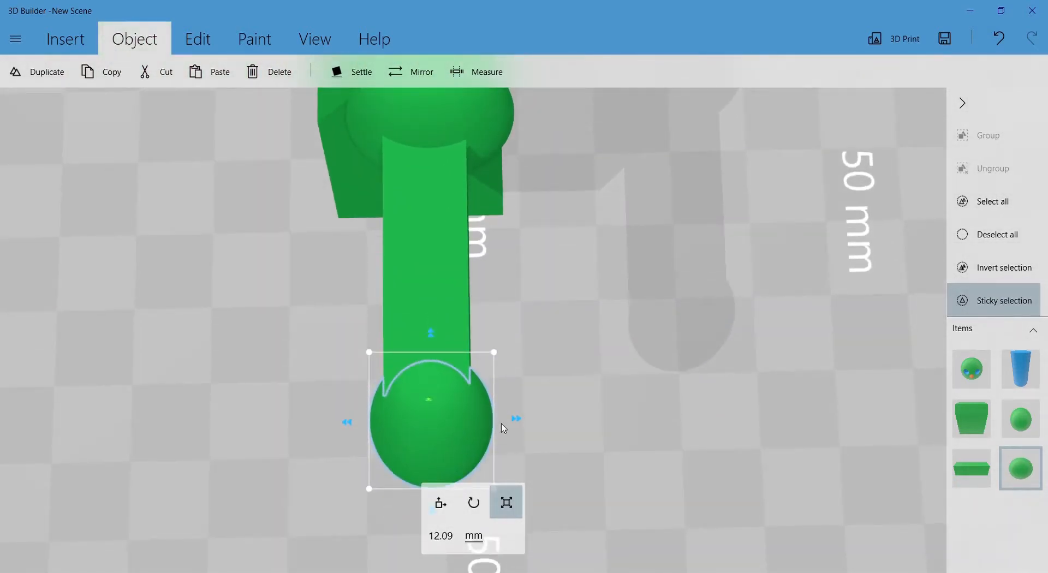
pyautogui.click(517, 420)
pyautogui.moveTo(512, 421); pyautogui.dragTo(796, 344, button='right')
pyautogui.click(710, 232)
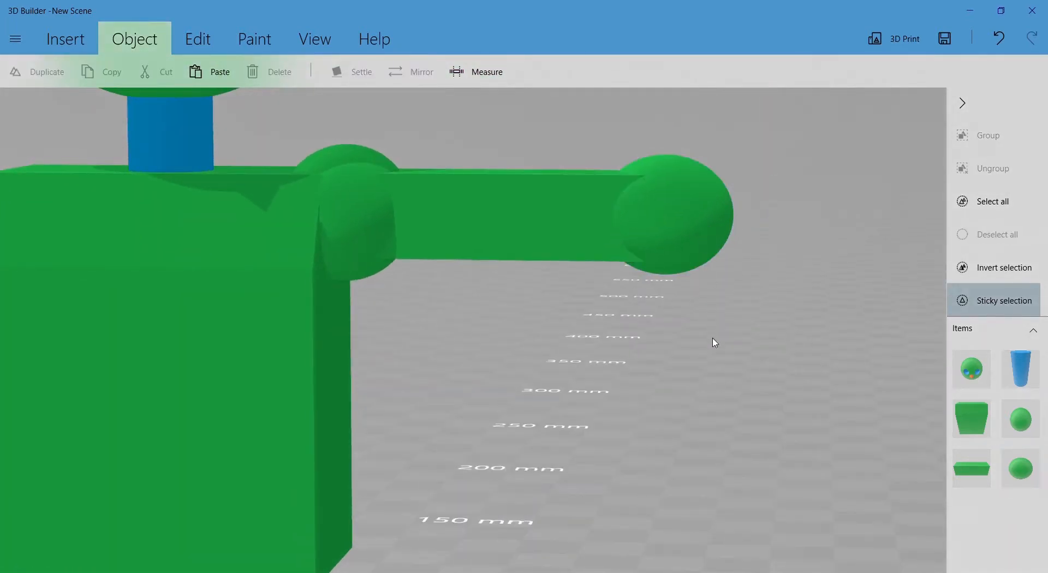
# Narrow the sphere at the arm's outer end and set its height to about 11.94 mm
pyautogui.moveTo(713, 344); pyautogui.dragTo(692, 272, button='right')
pyautogui.click(635, 243)
pyautogui.scroll(4, 694, 254)
pyautogui.moveTo(670, 411); pyautogui.dragTo(594, 482, button='right')
pyautogui.click(507, 502)
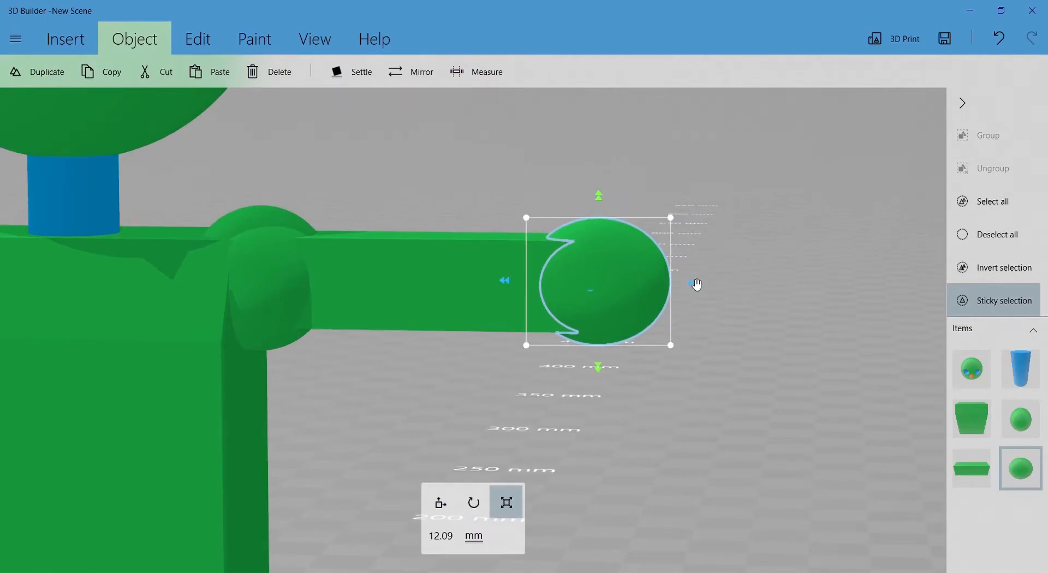
pyautogui.moveTo(673, 219); pyautogui.dragTo(680, 211)
pyautogui.moveTo(698, 281); pyautogui.dragTo(661, 275)
pyautogui.moveTo(582, 187); pyautogui.dragTo(581, 196)
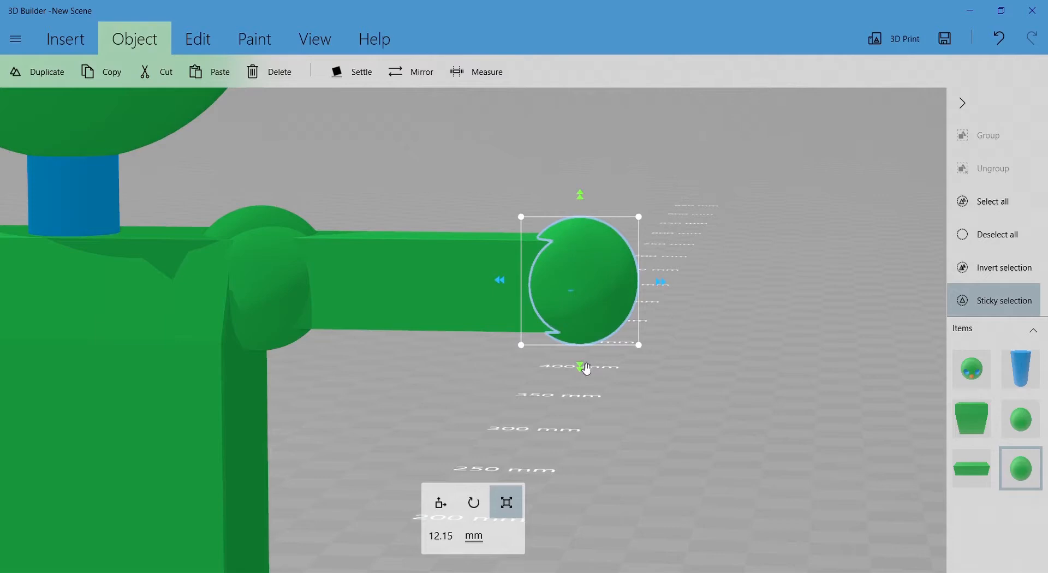
pyautogui.scroll(-2, 595, 356)
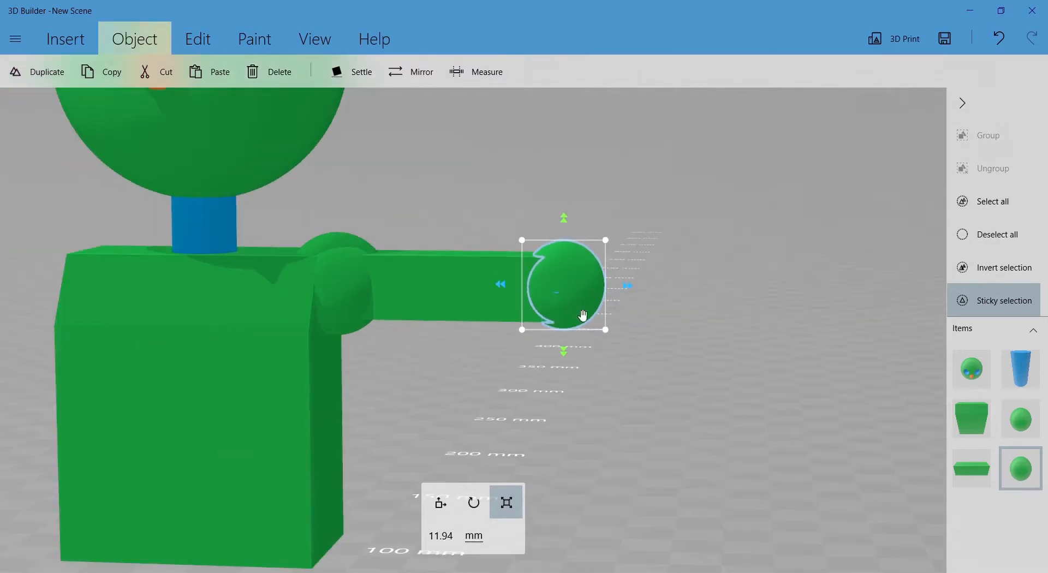
pyautogui.click(572, 295)
# Paint the shoulder sphere and the arm's outer sphere light blue, apply the color and clear the selection
pyautogui.scroll(-3, 657, 307)
pyautogui.moveTo(658, 307); pyautogui.dragTo(624, 394)
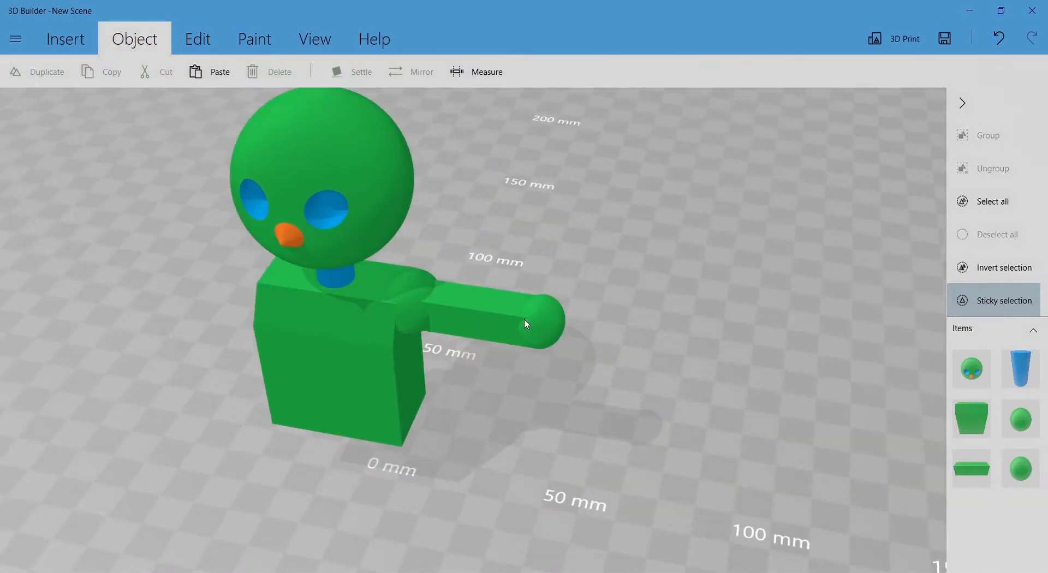
pyautogui.click(550, 317)
pyautogui.click(407, 288)
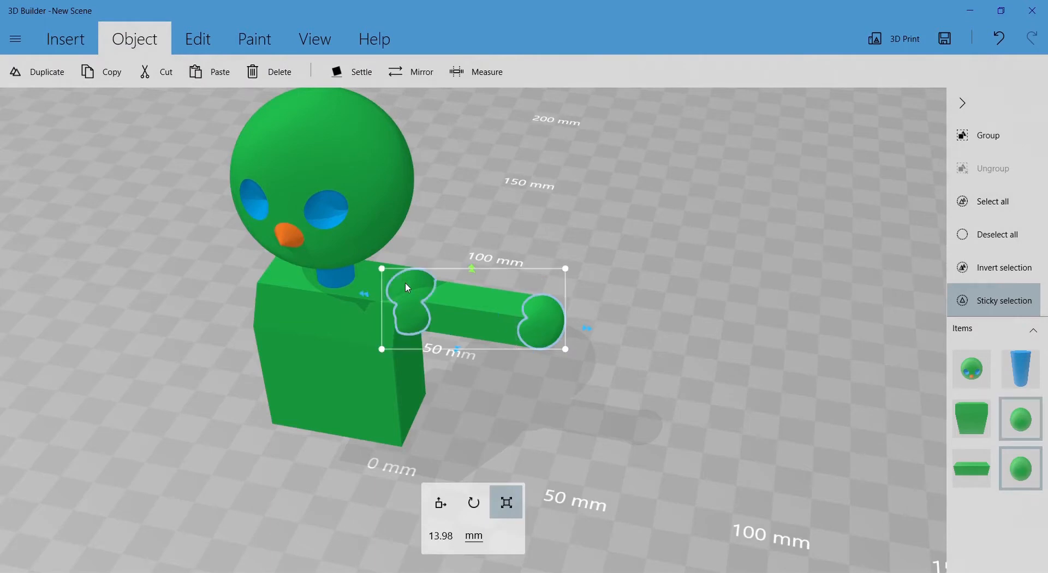
pyautogui.click(255, 46)
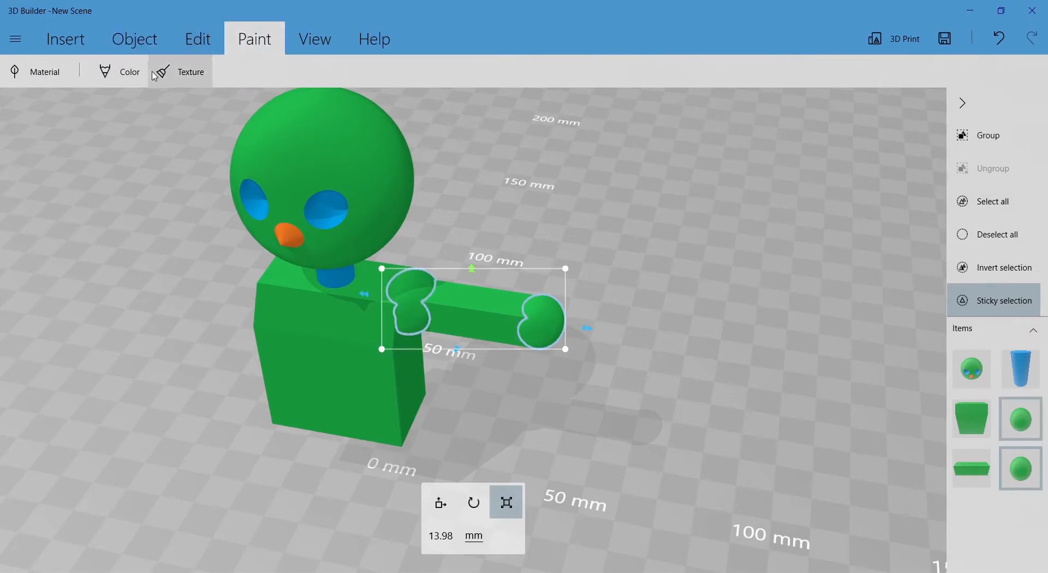
pyautogui.click(119, 72)
pyautogui.click(193, 52)
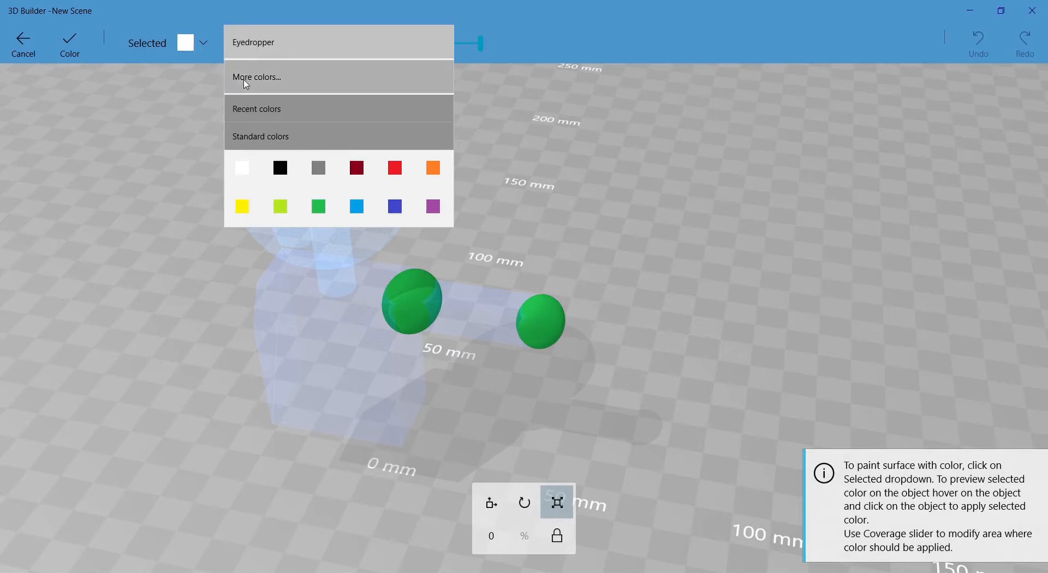
pyautogui.click(356, 204)
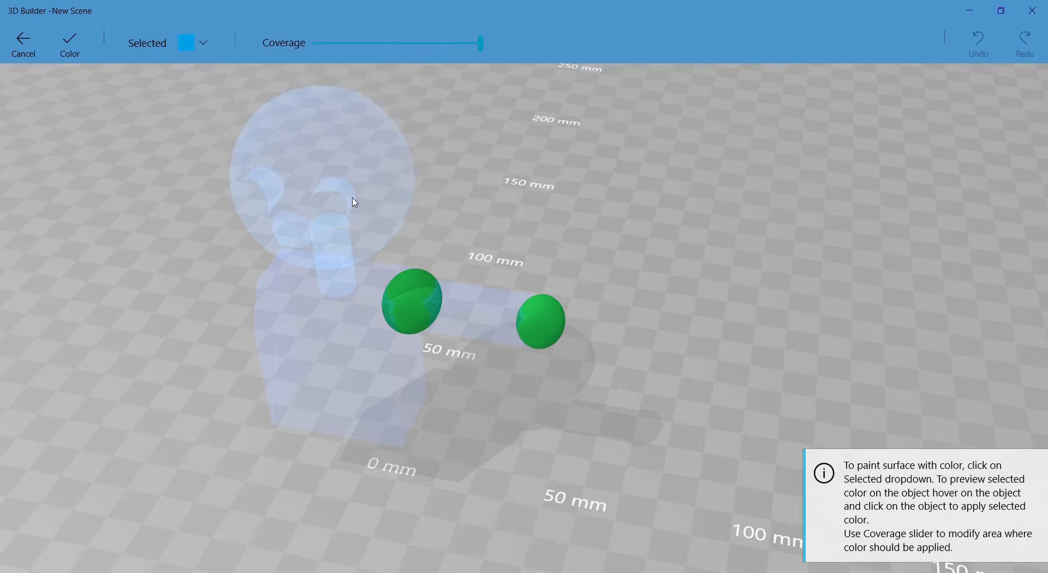
pyautogui.click(414, 302)
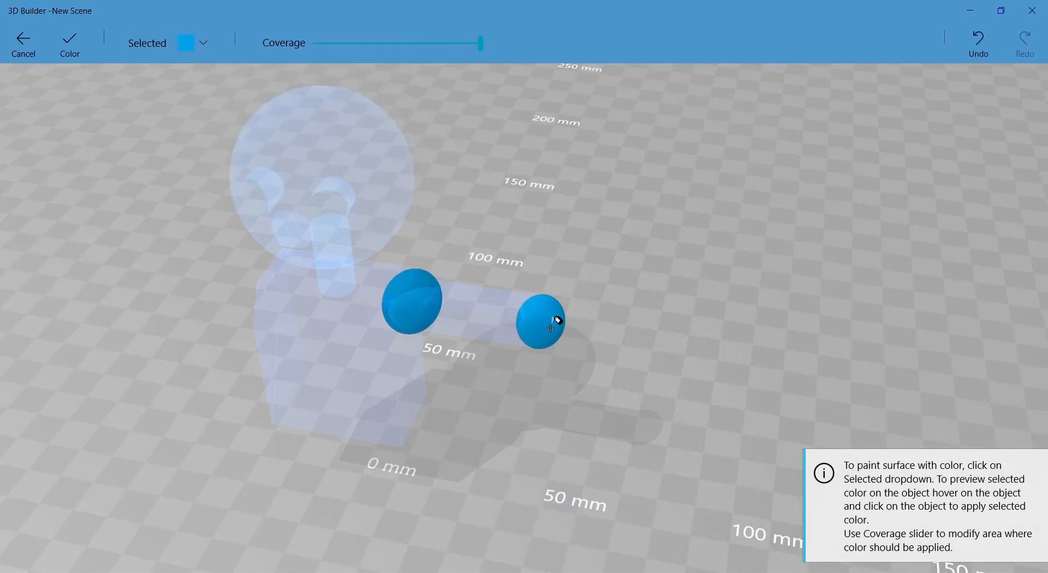
pyautogui.click(82, 38)
pyautogui.keyDown('ctrl'); pyautogui.click(484, 319); pyautogui.keyUp('ctrl')
pyautogui.keyDown('ctrl'); pyautogui.click(496, 316); pyautogui.keyUp('ctrl')
pyautogui.click(986, 233)
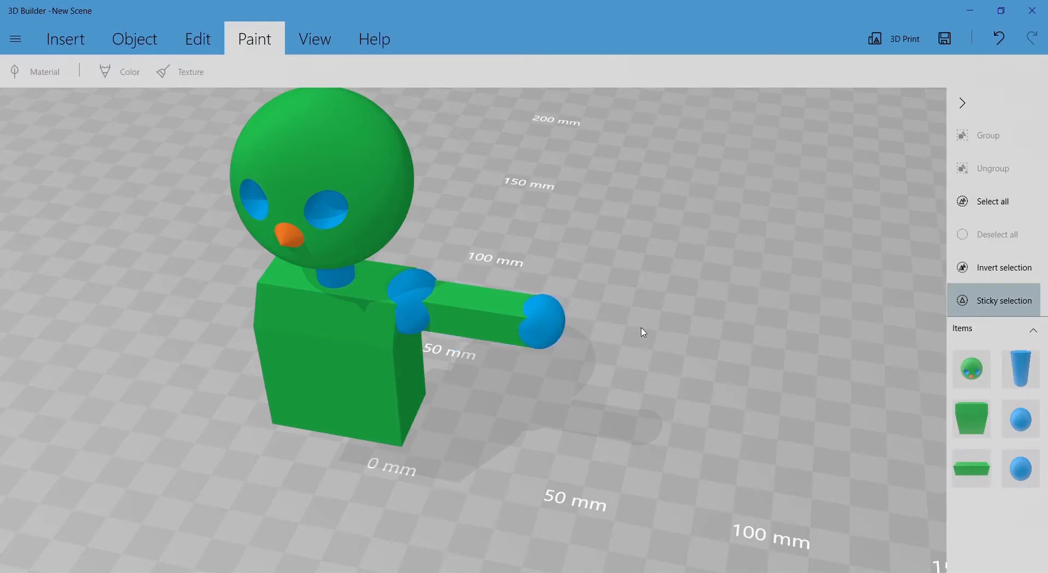
# Duplicate the arm bar and move the copy outward past the outer sphere to form the forearm
pyautogui.click(467, 314)
pyautogui.click(134, 38)
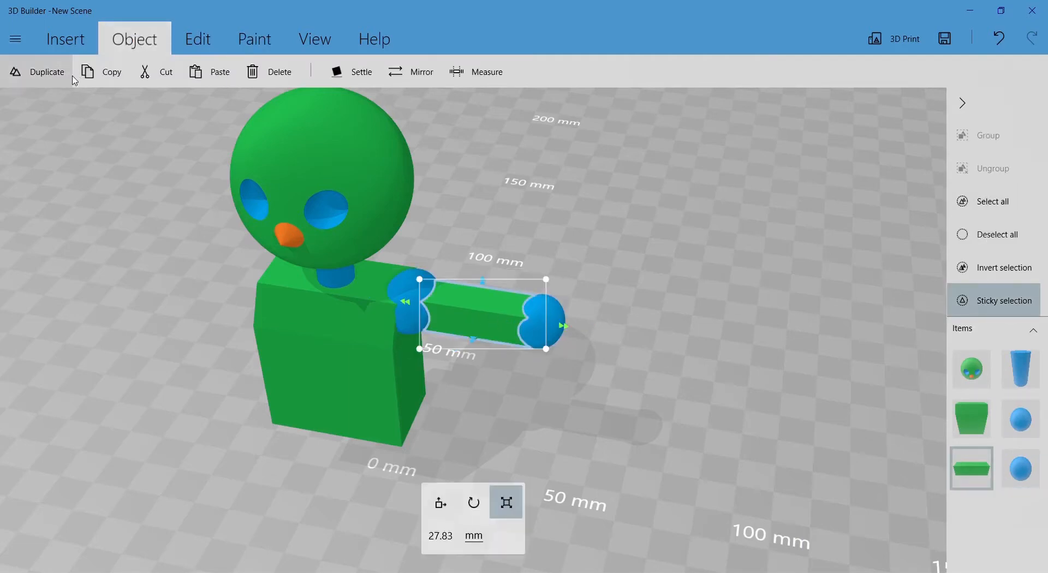
pyautogui.click(55, 74)
pyautogui.moveTo(433, 306); pyautogui.dragTo(700, 371)
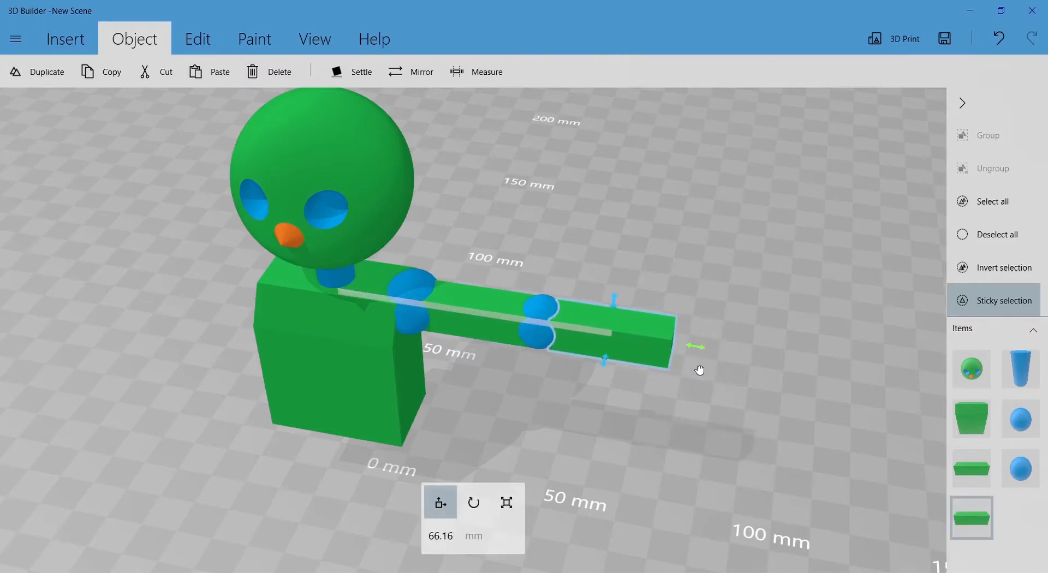
pyautogui.scroll(3, 683, 364)
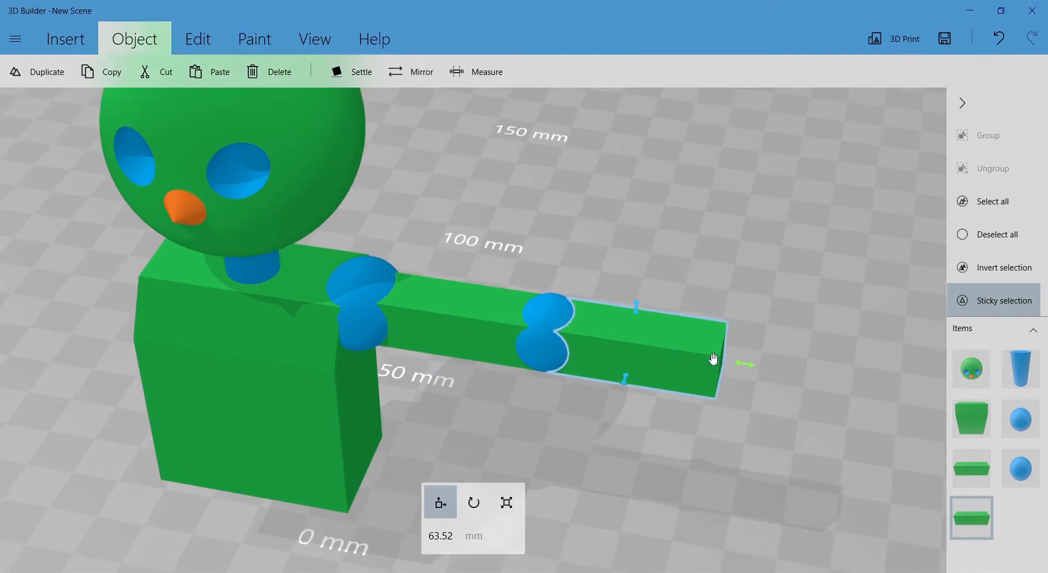
pyautogui.moveTo(727, 413); pyautogui.dragTo(764, 356)
pyautogui.hotkey('ctrl', 'z')
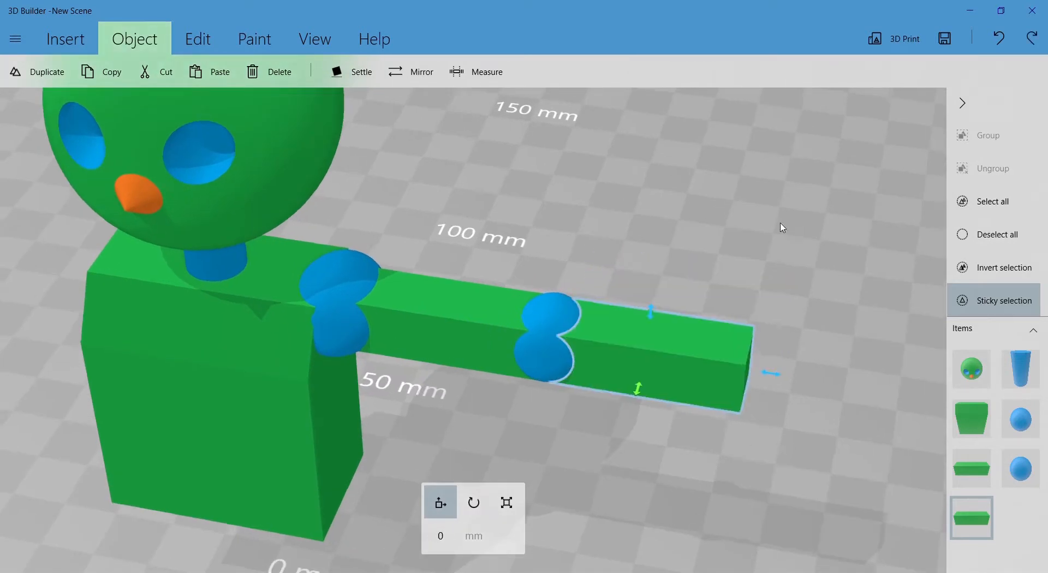
# Duplicate the arm bar again, place the copy at the forearm's outer end and shorten it to about 17.84 mm
pyautogui.moveTo(780, 227); pyautogui.dragTo(638, 202)
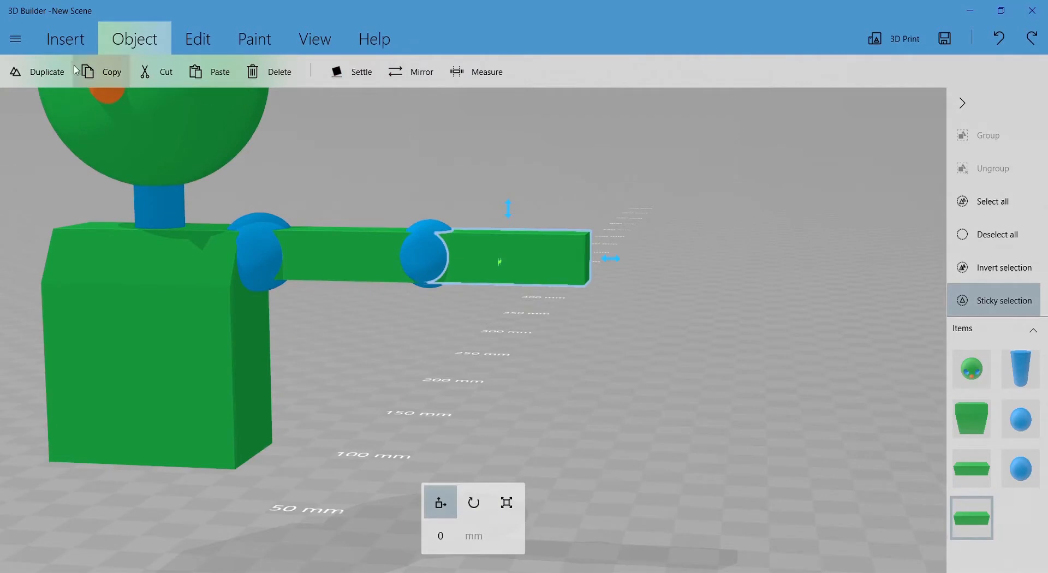
pyautogui.click(41, 71)
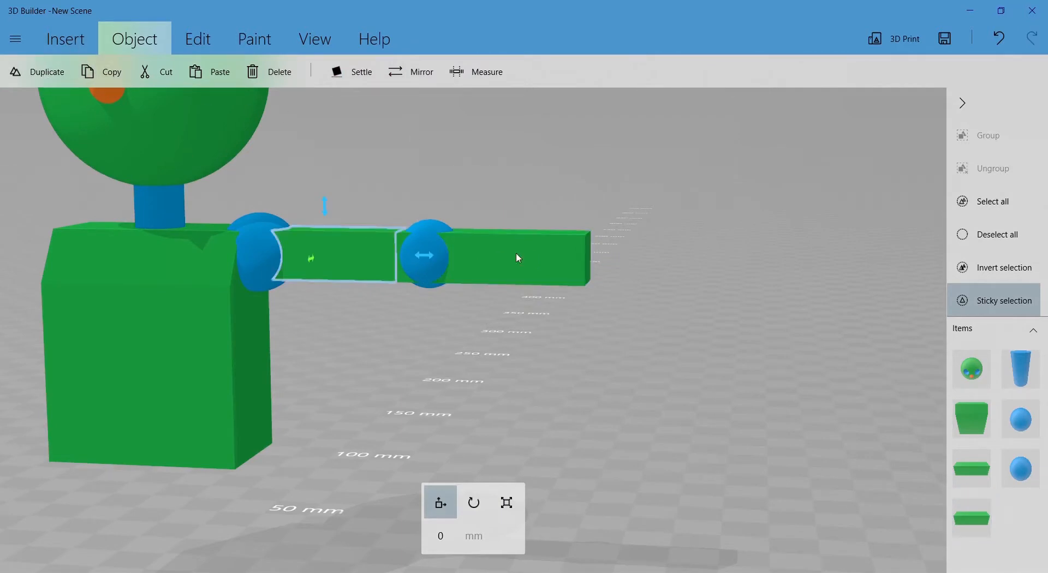
pyautogui.moveTo(430, 266); pyautogui.dragTo(706, 262)
pyautogui.press('s')
pyautogui.moveTo(702, 338); pyautogui.dragTo(651, 446)
pyautogui.moveTo(670, 451); pyautogui.dragTo(576, 340, button='right')
pyautogui.moveTo(552, 290); pyautogui.dragTo(571, 300)
pyautogui.scroll(5, 570, 301)
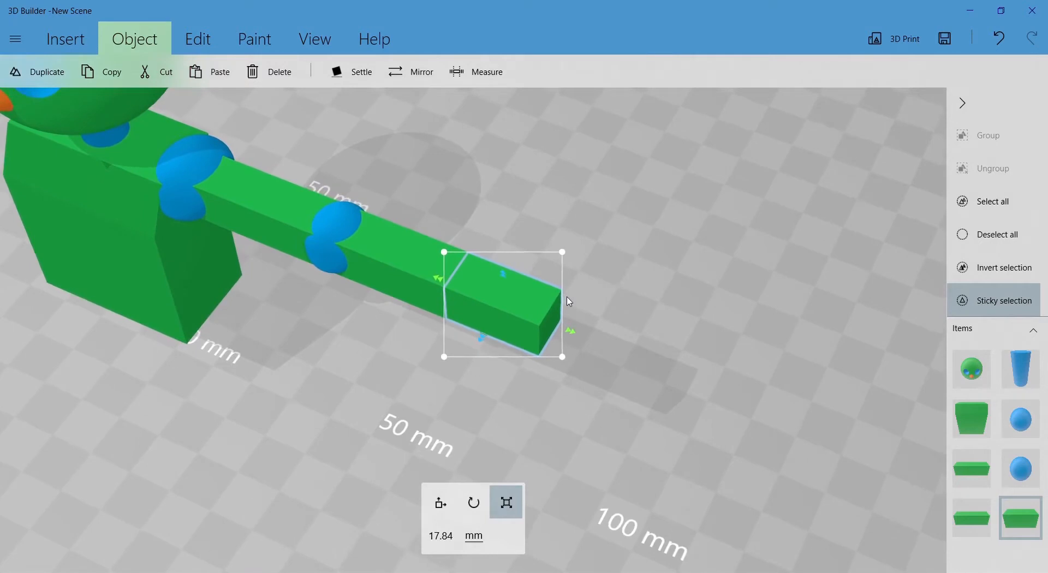
# Widen the hand block at the end of the forearm to about 18.52 mm from front to back
pyautogui.moveTo(463, 320); pyautogui.dragTo(433, 356)
pyautogui.moveTo(692, 300); pyautogui.dragTo(529, 372)
pyautogui.moveTo(600, 217); pyautogui.dragTo(666, 222)
pyautogui.moveTo(780, 294); pyautogui.dragTo(766, 318)
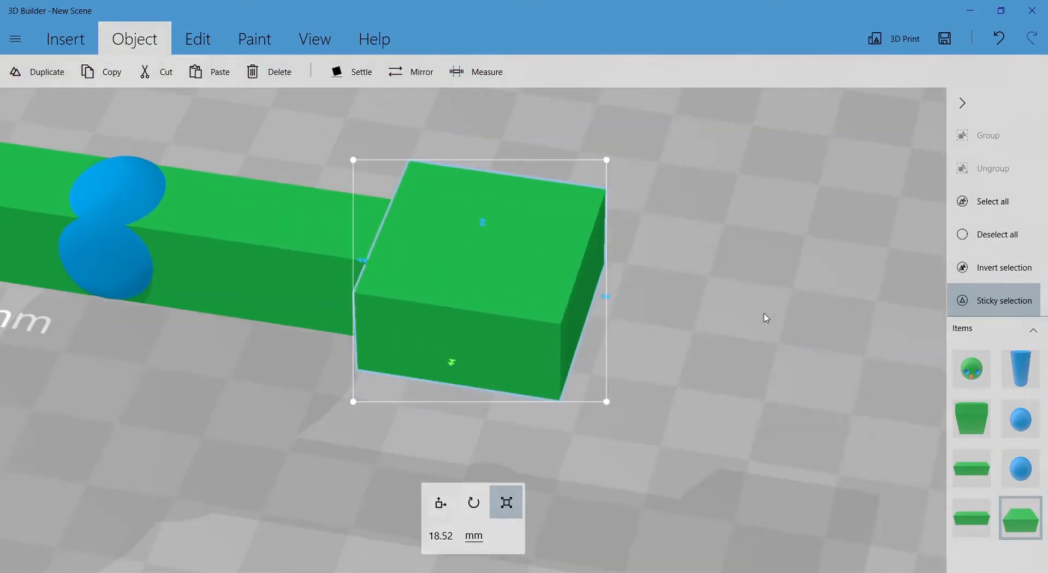
# Stretch the hand block to a length of about 26.9 mm
pyautogui.moveTo(605, 299); pyautogui.dragTo(747, 289)
pyautogui.scroll(-6, 453, 450)
pyautogui.moveTo(495, 411); pyautogui.dragTo(536, 394)
pyautogui.scroll(4, 515, 355)
pyautogui.moveTo(620, 248); pyautogui.dragTo(610, 253)
pyautogui.moveTo(697, 414); pyautogui.dragTo(687, 297)
pyautogui.scroll(3, 552, 316)
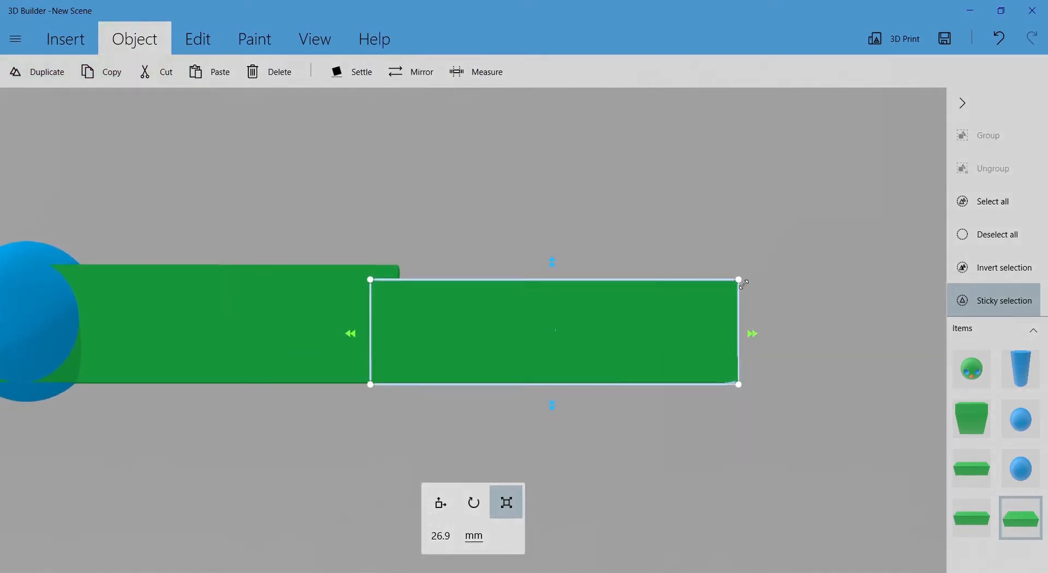
# Scale the hand block down from its corner and raise it to a vertical position of about 64.47 mm
pyautogui.moveTo(744, 283); pyautogui.dragTo(729, 299)
pyautogui.click(557, 305)
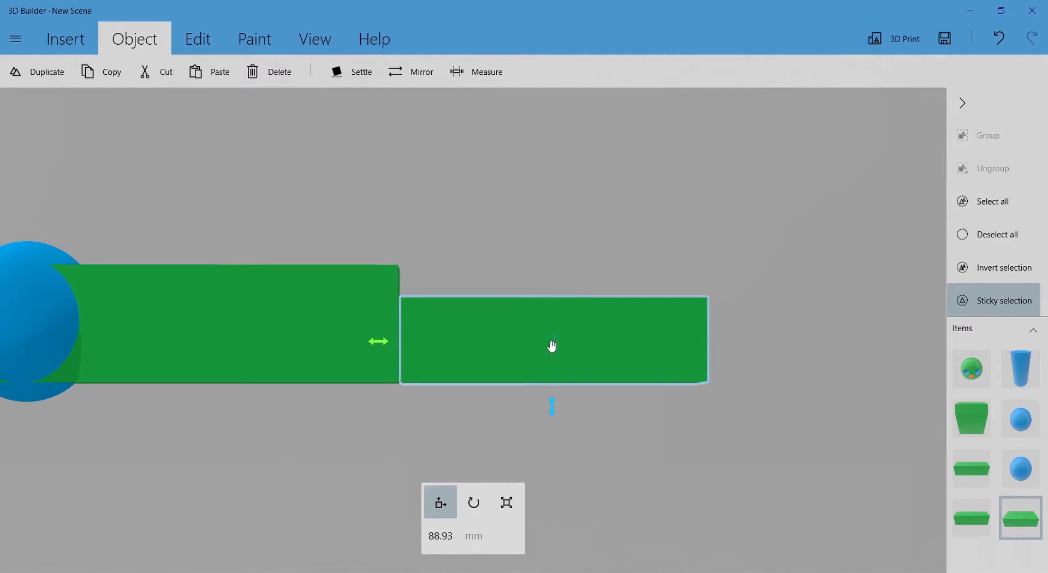
pyautogui.moveTo(555, 407); pyautogui.dragTo(554, 368)
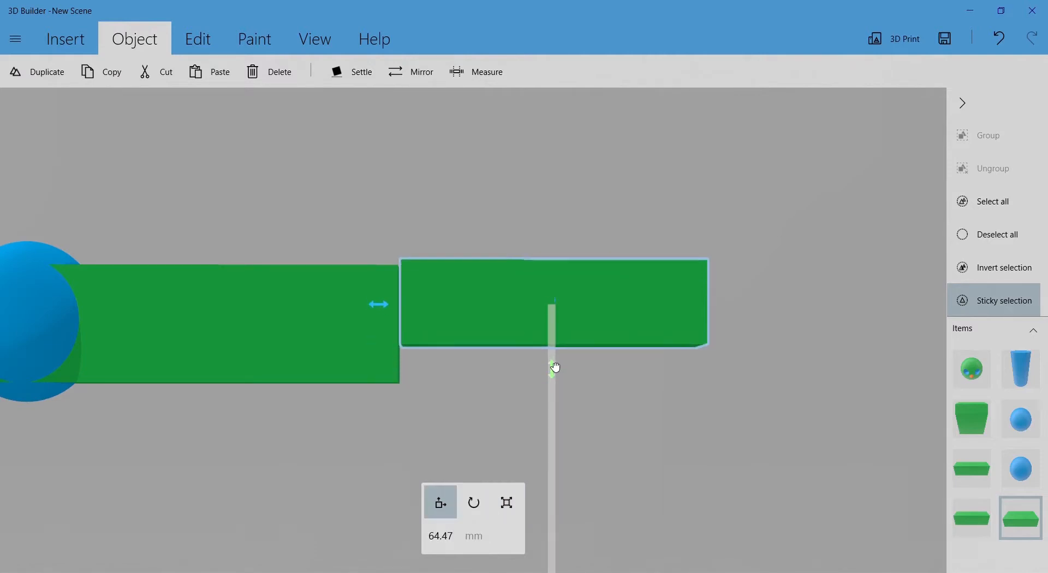
pyautogui.click(569, 311)
pyautogui.click(555, 306)
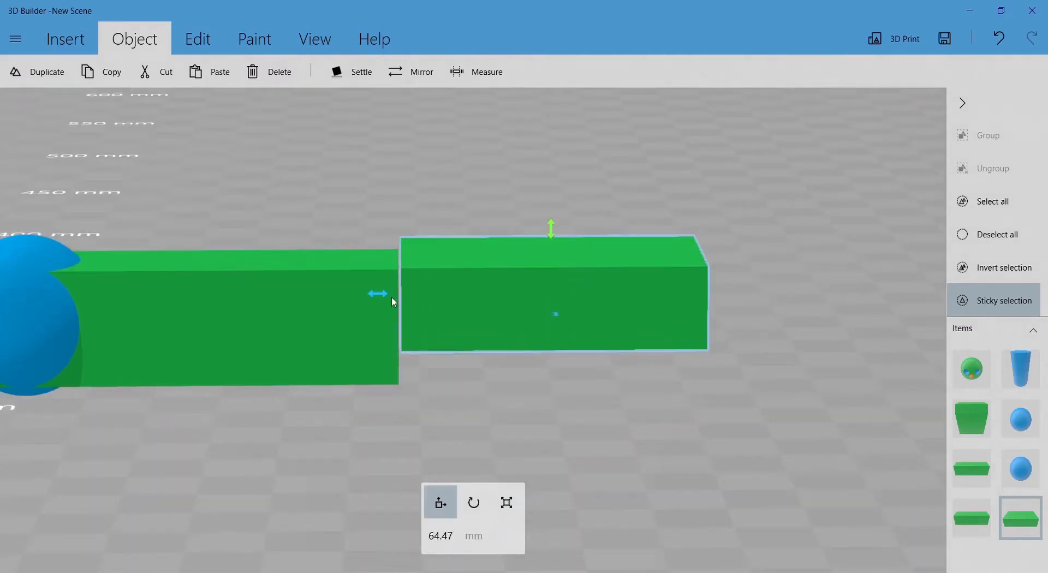
# Move the hand block inward to overlap the forearm's end, adjust its height position slightly and deselect it
pyautogui.moveTo(388, 297); pyautogui.dragTo(349, 311)
pyautogui.click(391, 197)
pyautogui.moveTo(381, 256); pyautogui.dragTo(475, 303)
pyautogui.click(476, 307)
pyautogui.moveTo(502, 230); pyautogui.dragTo(503, 235)
pyautogui.click(526, 336)
# Extend the hand block downward until it reaches just below the forearm's underside, and deselect it
pyautogui.moveTo(680, 377); pyautogui.dragTo(560, 341)
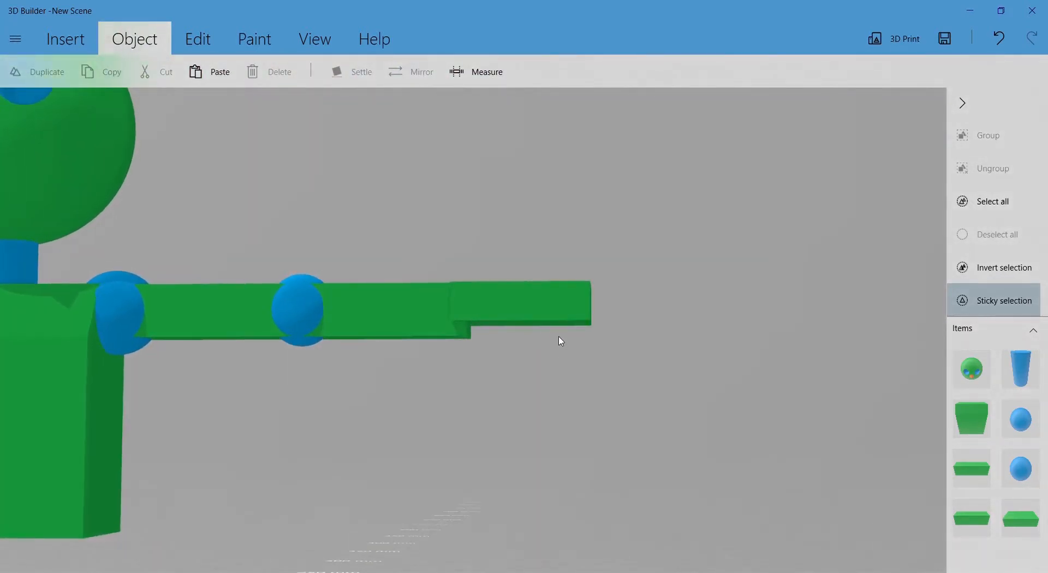
pyautogui.scroll(-3, 481, 317)
pyautogui.moveTo(428, 228); pyautogui.dragTo(644, 173, button='right')
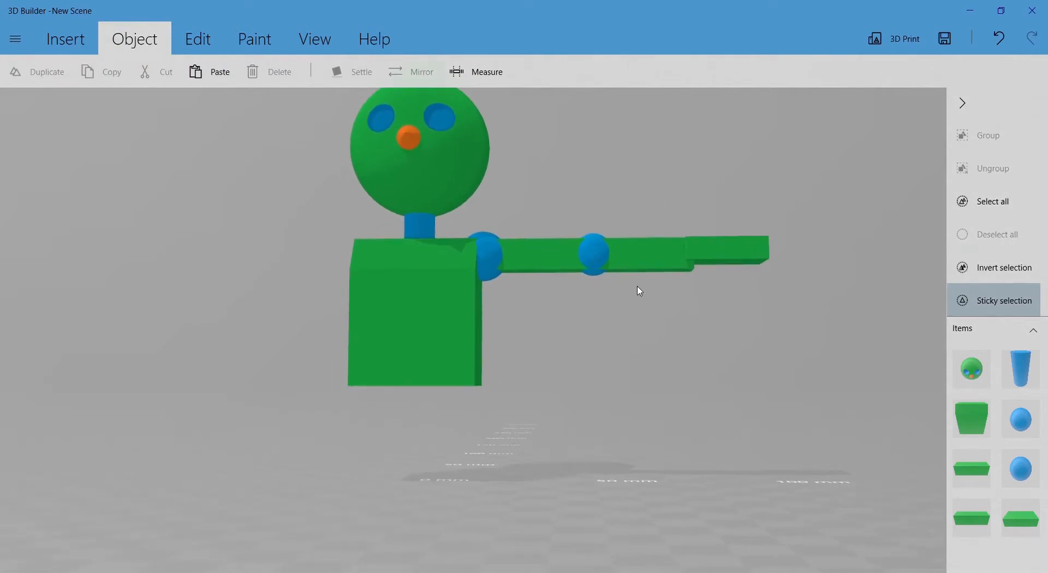
pyautogui.scroll(4, 635, 288)
pyautogui.moveTo(771, 304); pyautogui.dragTo(482, 347, button='right')
pyautogui.scroll(3, 589, 314)
pyautogui.click(774, 216)
pyautogui.press('s')
pyautogui.moveTo(785, 256); pyautogui.dragTo(786, 284)
pyautogui.click(717, 217)
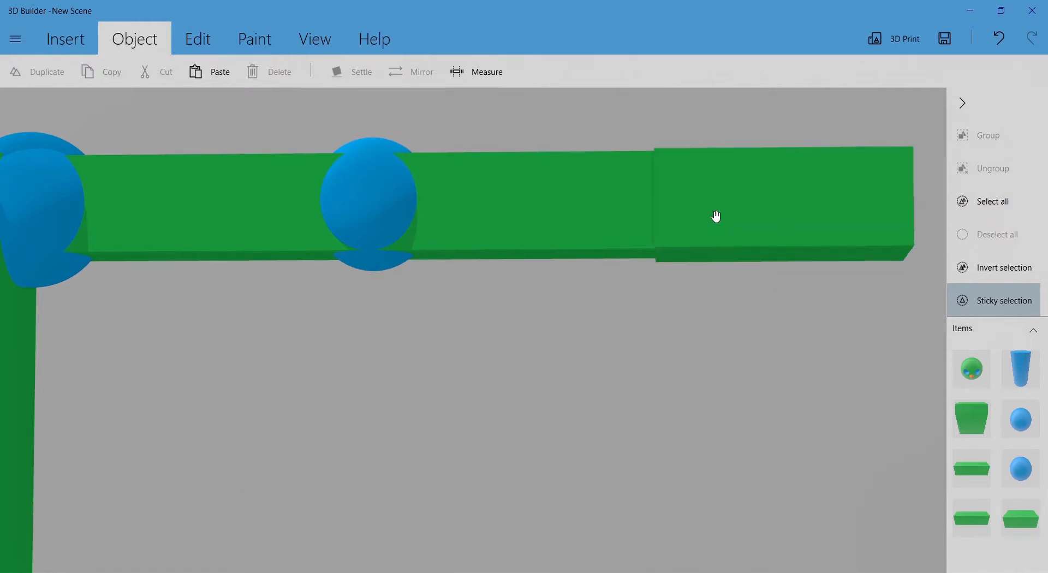
# Examine how the hand block meets the forearm from several angles
pyautogui.scroll(3, 725, 314)
pyautogui.moveTo(725, 314); pyautogui.dragTo(569, 426)
pyautogui.scroll(5, 594, 359)
pyautogui.scroll(-5, 594, 357)
pyautogui.moveTo(592, 351); pyautogui.dragTo(542, 388)
pyautogui.scroll(-3, 546, 385)
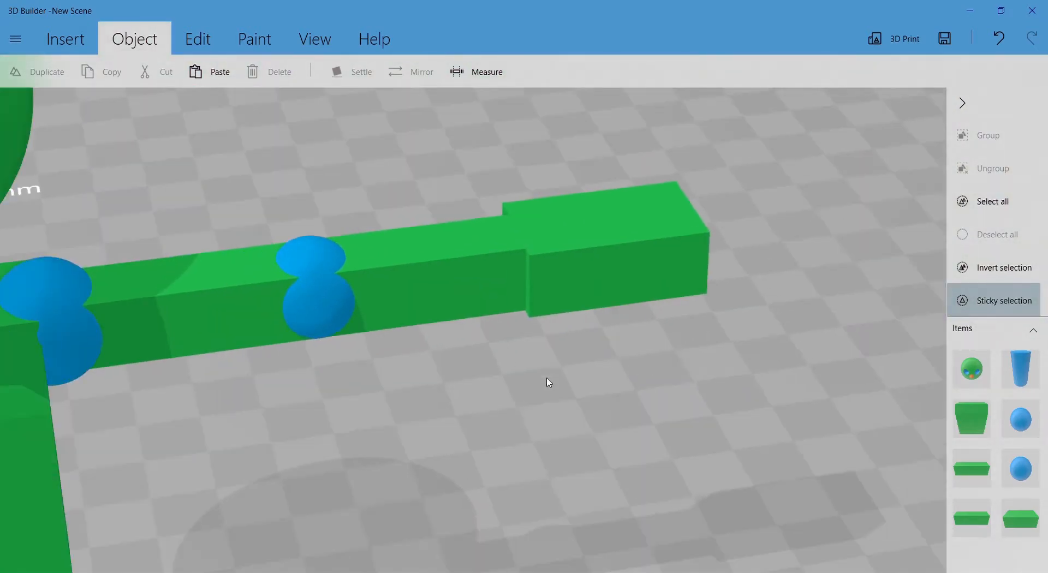
pyautogui.click(457, 250)
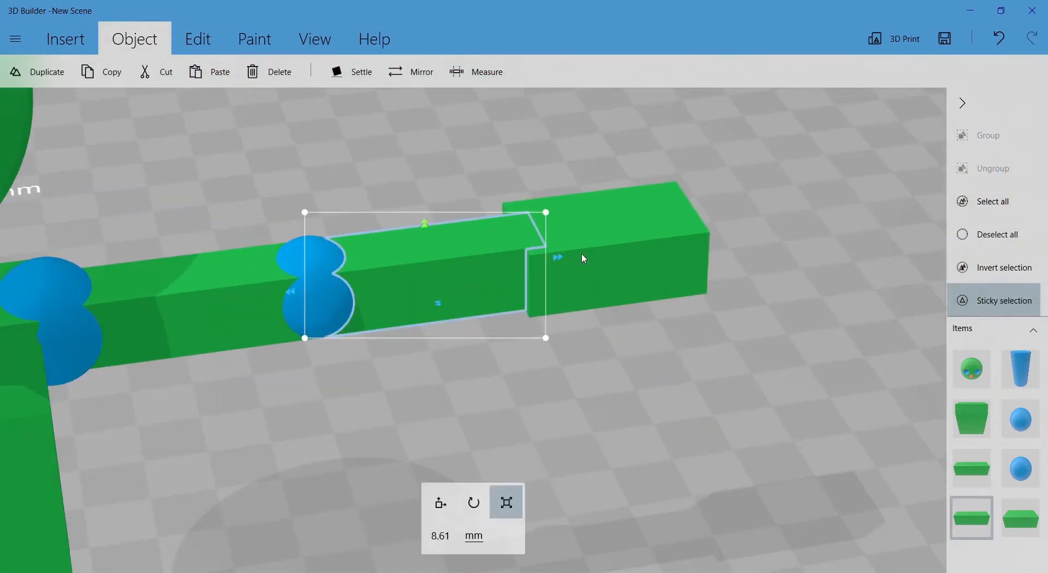
pyautogui.click(454, 274)
# Group the two blue spheres, the upper arm, the forearm and the hand block into one arm
pyautogui.scroll(-4, 458, 372)
pyautogui.moveTo(452, 385); pyautogui.dragTo(575, 368, button='right')
pyautogui.moveTo(580, 362); pyautogui.dragTo(512, 275)
pyautogui.click(377, 285)
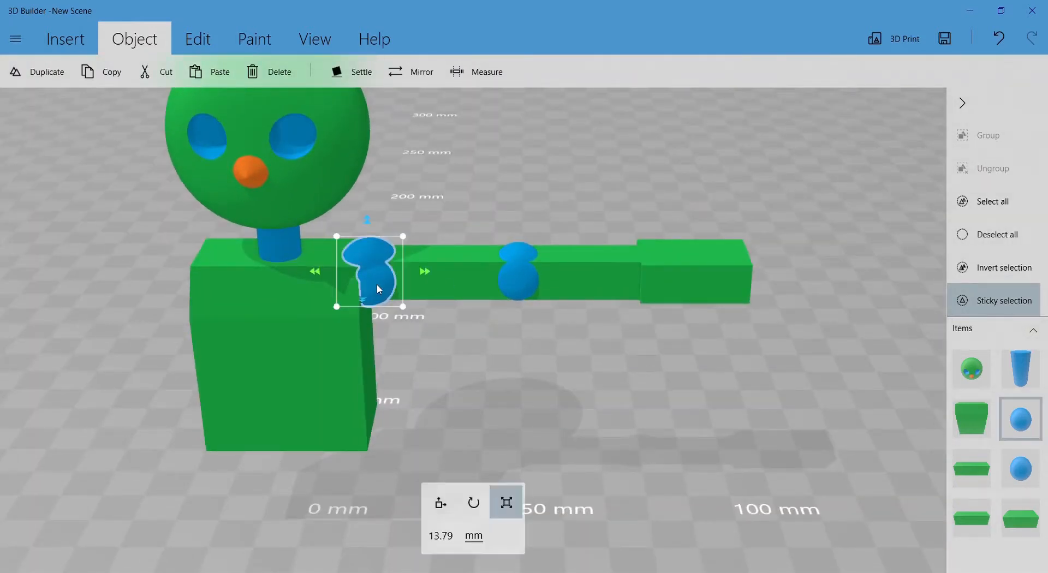
pyautogui.click(475, 274)
pyautogui.click(510, 278)
pyautogui.click(600, 299)
pyautogui.click(700, 291)
pyautogui.click(983, 151)
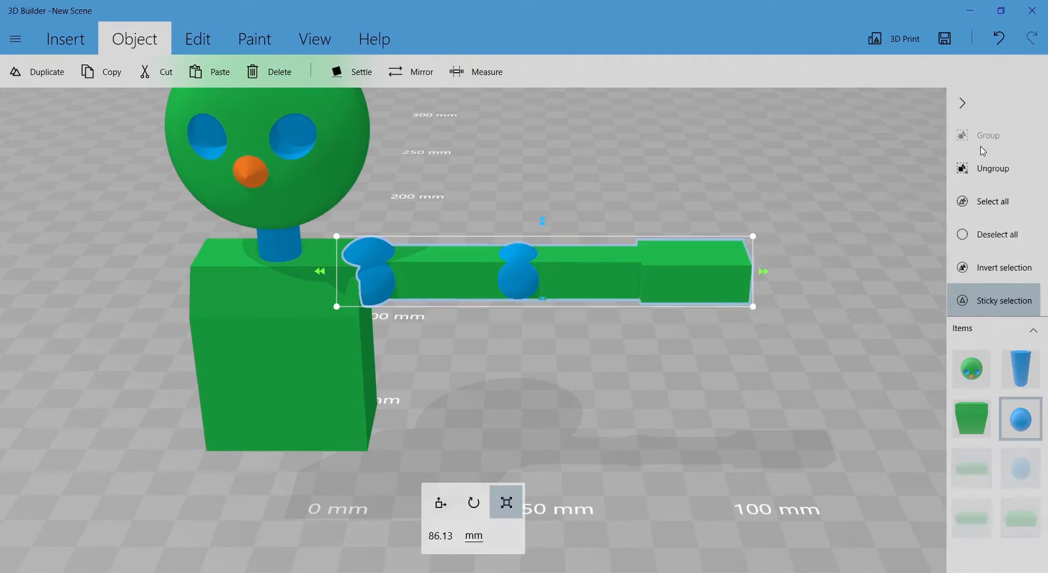
# Duplicate the grouped arm and move the copy to the opposite side of the body
pyautogui.click(39, 67)
pyautogui.moveTo(437, 189); pyautogui.dragTo(684, 172, button='right')
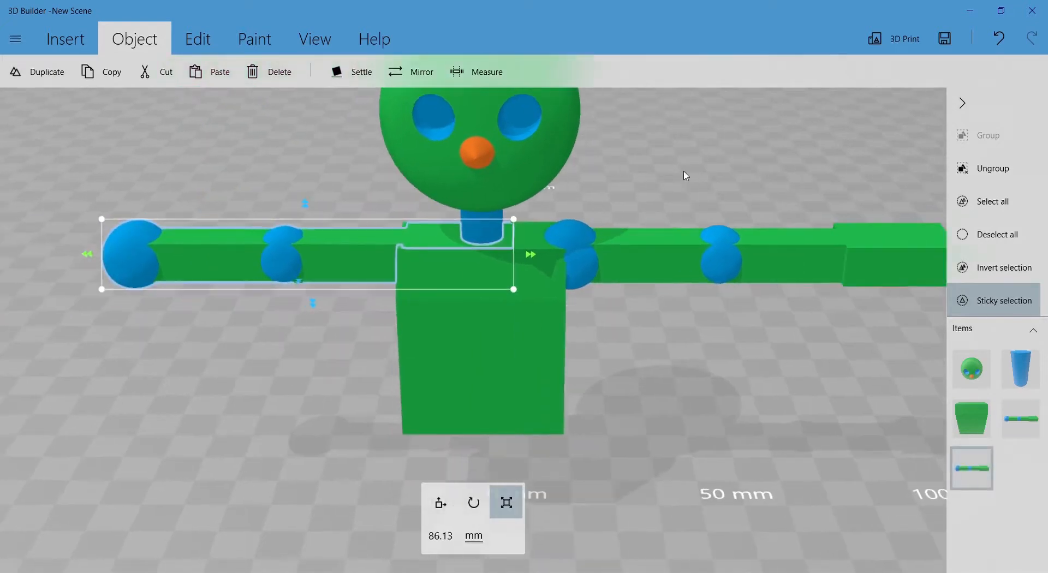
pyautogui.scroll(-2, 684, 179)
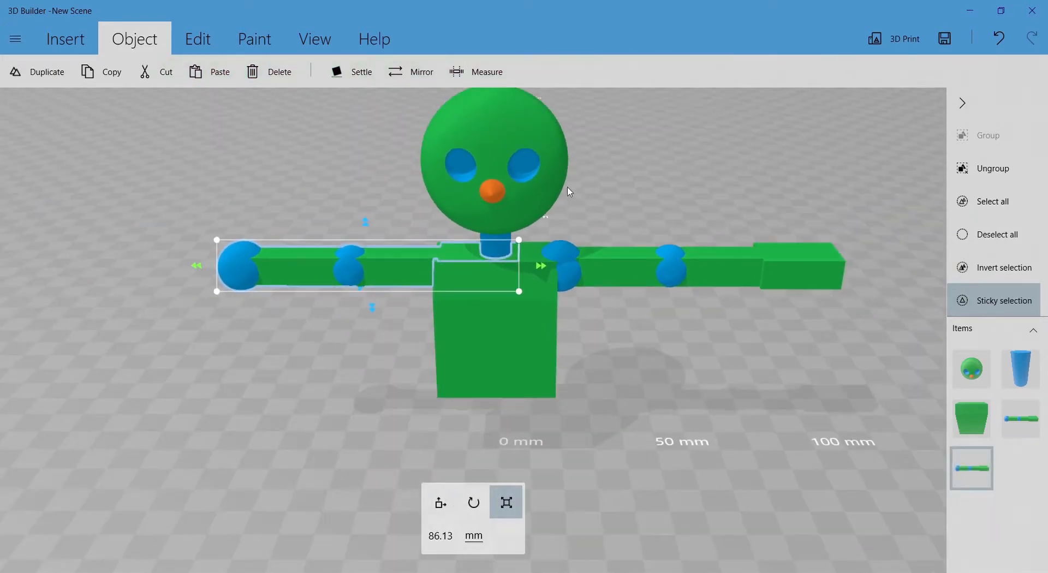
# Rotate the copied arm by 180 degrees so its hand points away from the body
pyautogui.press('r')
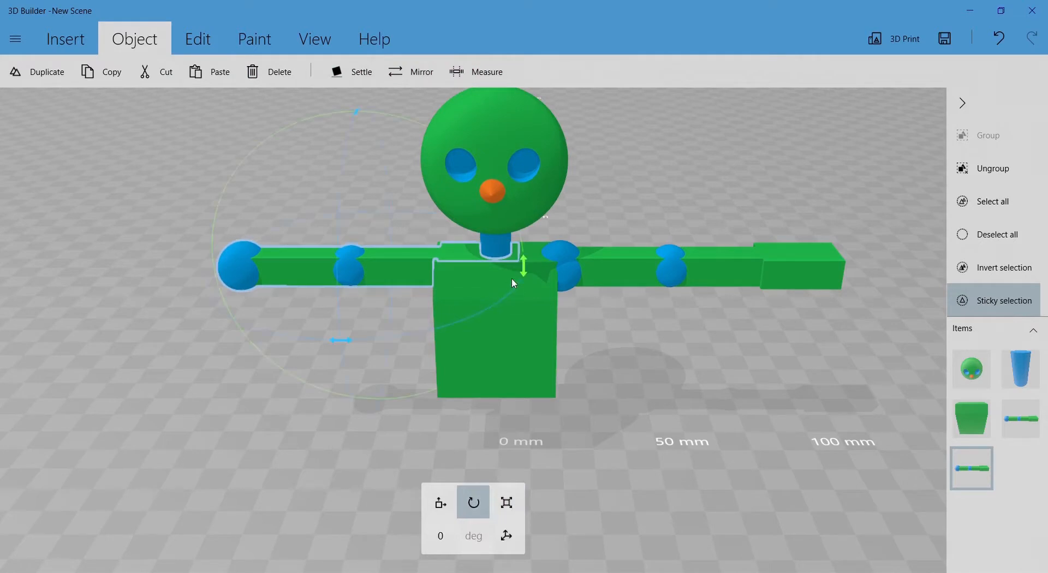
pyautogui.moveTo(527, 270); pyautogui.dragTo(179, 228)
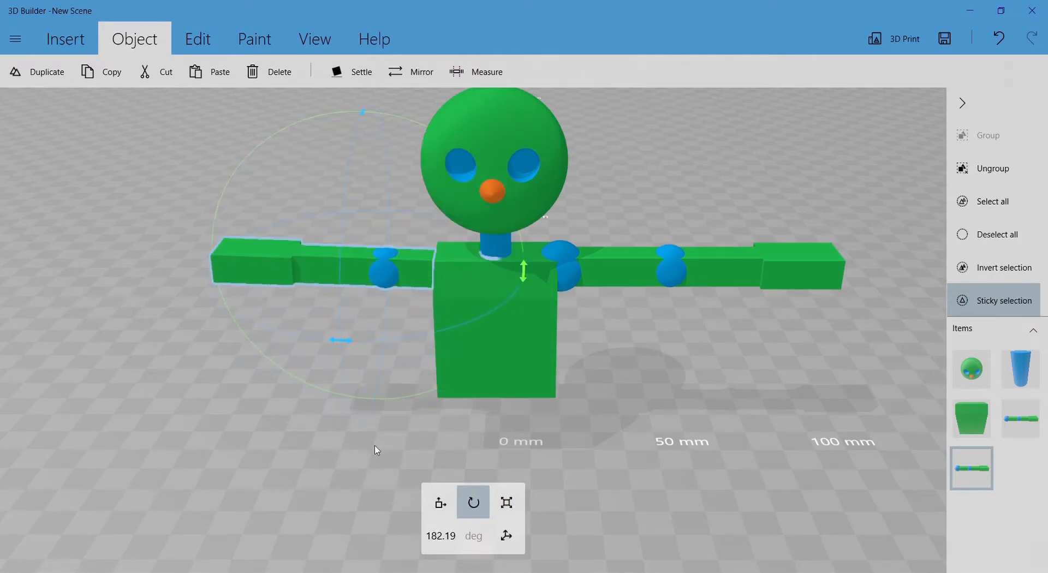
pyautogui.click(431, 547)
pyautogui.write('180')
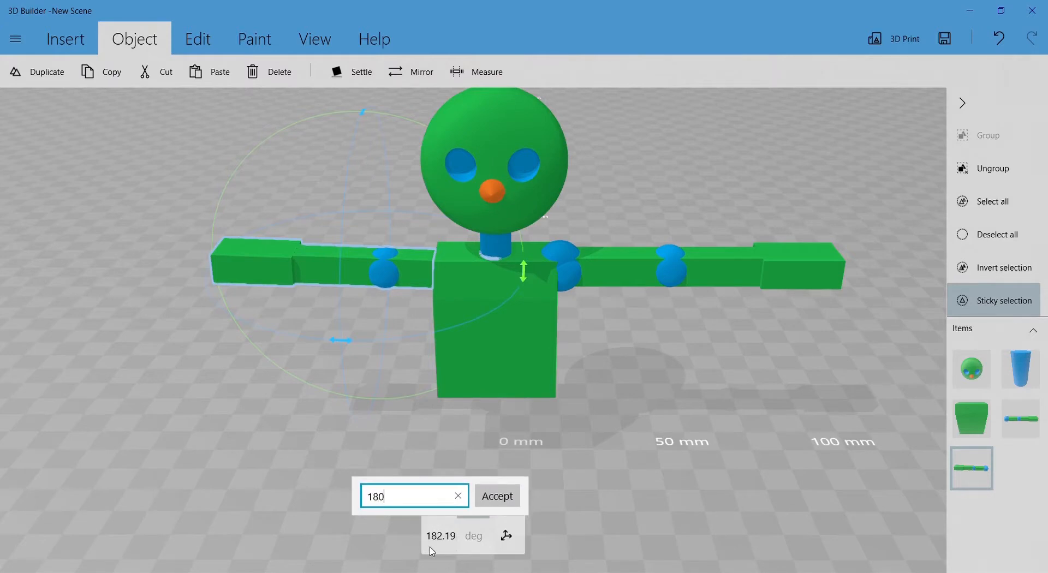
pyautogui.press('Return')
pyautogui.press('m')
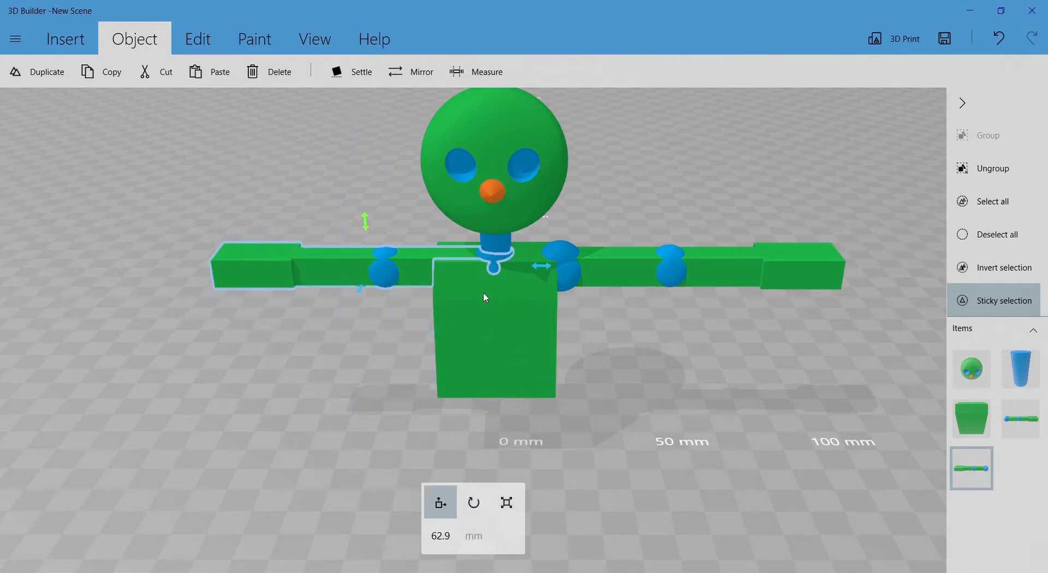
# Slide the rotated arm outward to about -54 mm so its shoulder joint meets the free side of the body
pyautogui.moveTo(539, 270); pyautogui.dragTo(482, 266)
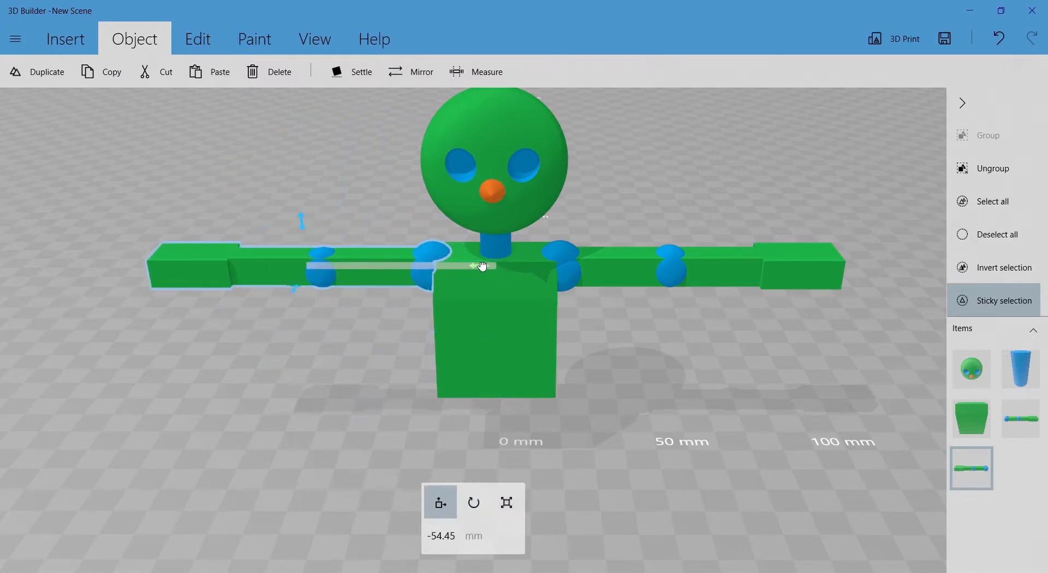
pyautogui.click(447, 310)
pyautogui.click(378, 271)
pyautogui.click(465, 303)
pyautogui.moveTo(683, 350); pyautogui.dragTo(631, 354)
# Select every part of the figure and raise it together to about 152 mm above the floor
pyautogui.click(993, 202)
pyautogui.moveTo(764, 262); pyautogui.dragTo(514, 233)
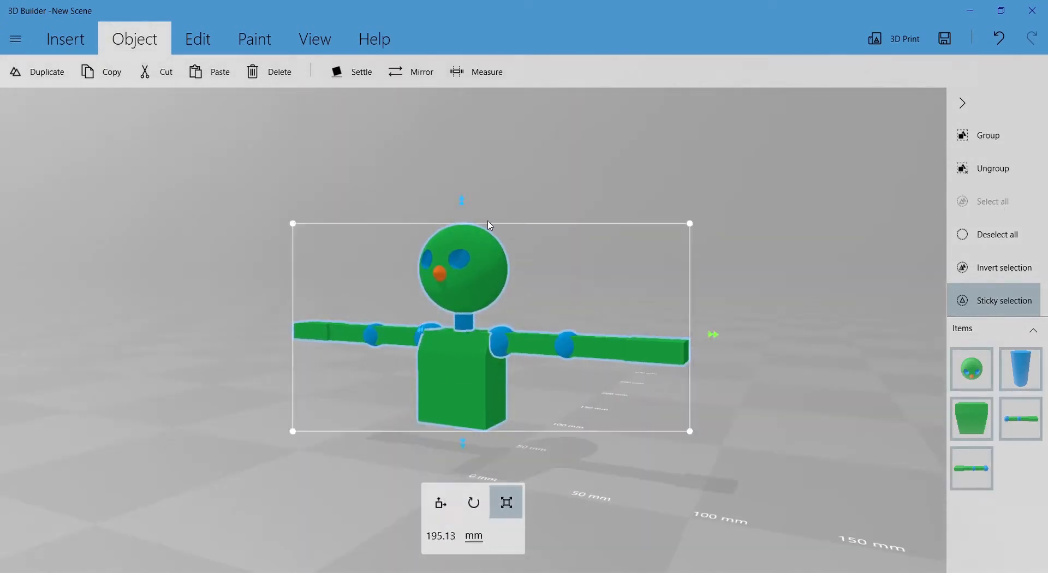
pyautogui.scroll(-3, 472, 202)
pyautogui.moveTo(492, 236); pyautogui.dragTo(511, 121)
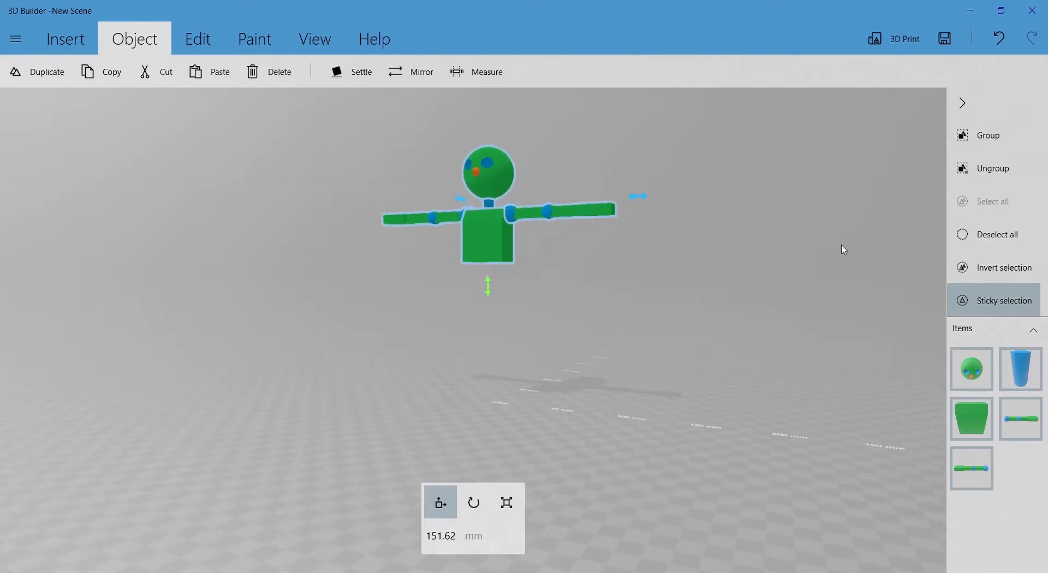
pyautogui.click(987, 228)
pyautogui.scroll(3, 495, 212)
pyautogui.moveTo(594, 258); pyautogui.dragTo(625, 363)
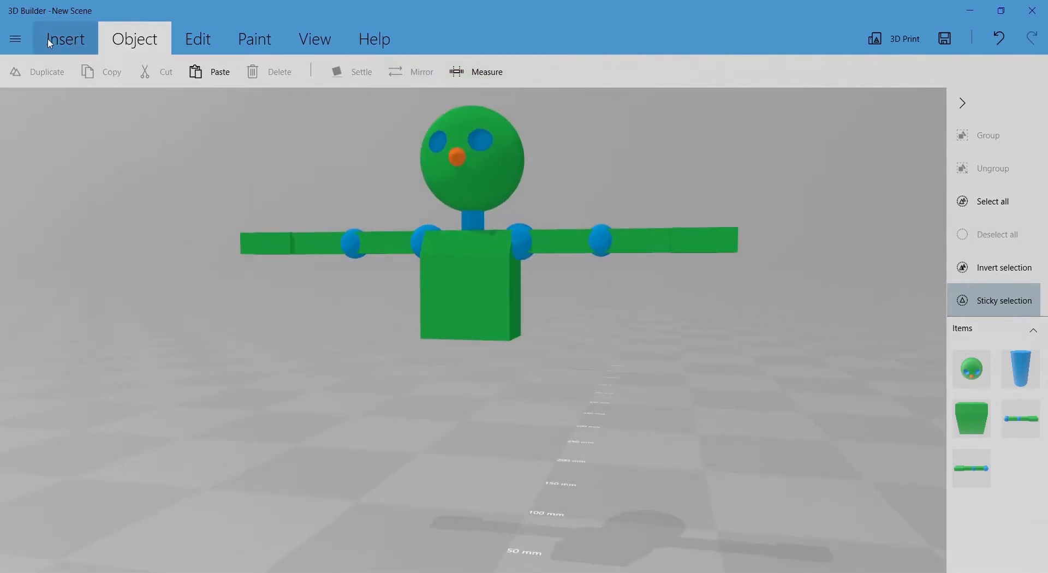
# Save the model under the name character
pyautogui.click(15, 38)
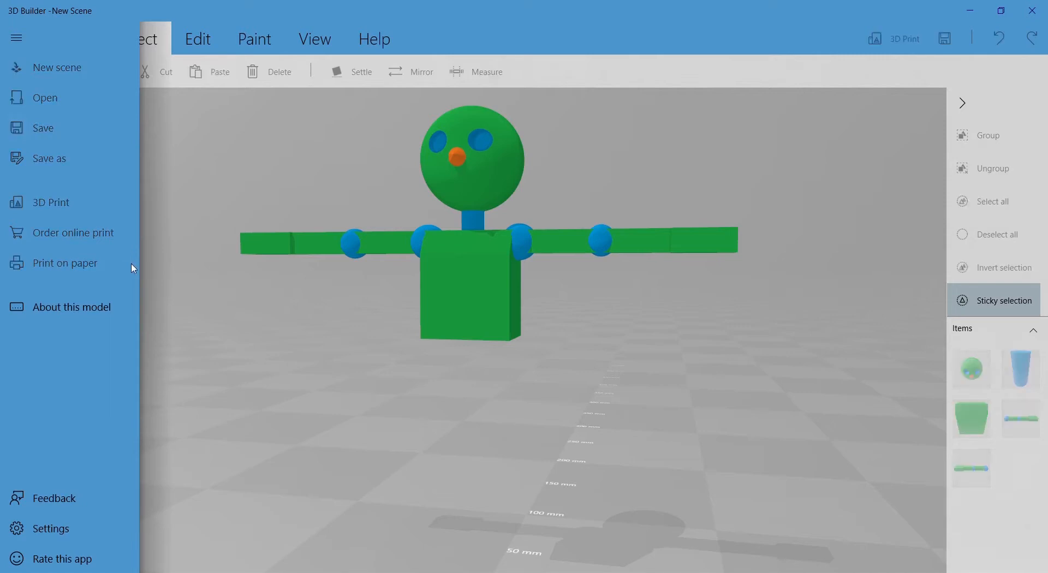
pyautogui.click(14, 39)
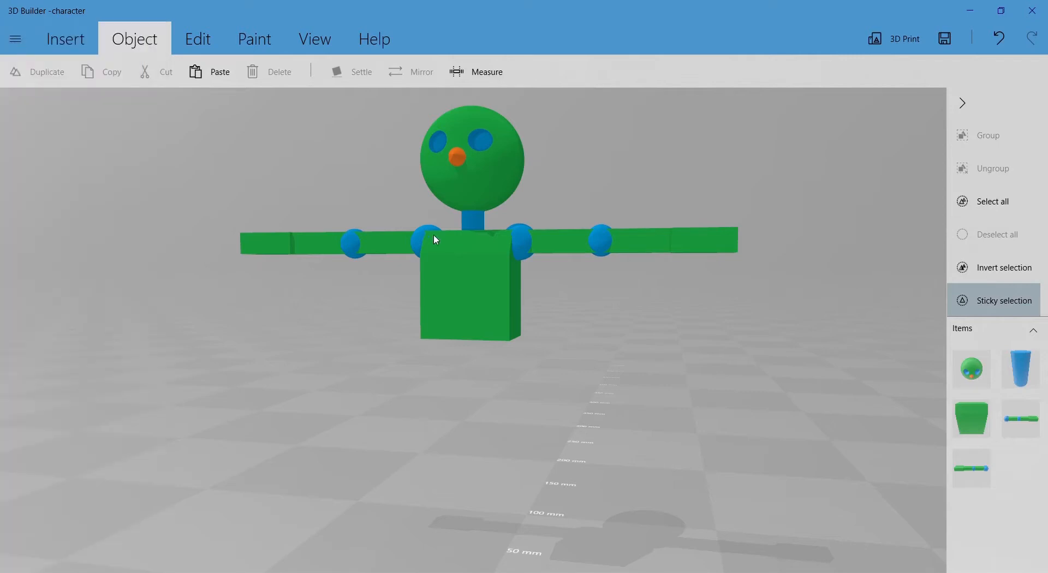
# Insert a cube and raise it to about 90 mm, directly beneath the body
pyautogui.scroll(3, 523, 312)
pyautogui.moveTo(522, 338); pyautogui.dragTo(607, 303, button='right')
pyautogui.moveTo(606, 302); pyautogui.dragTo(358, 319)
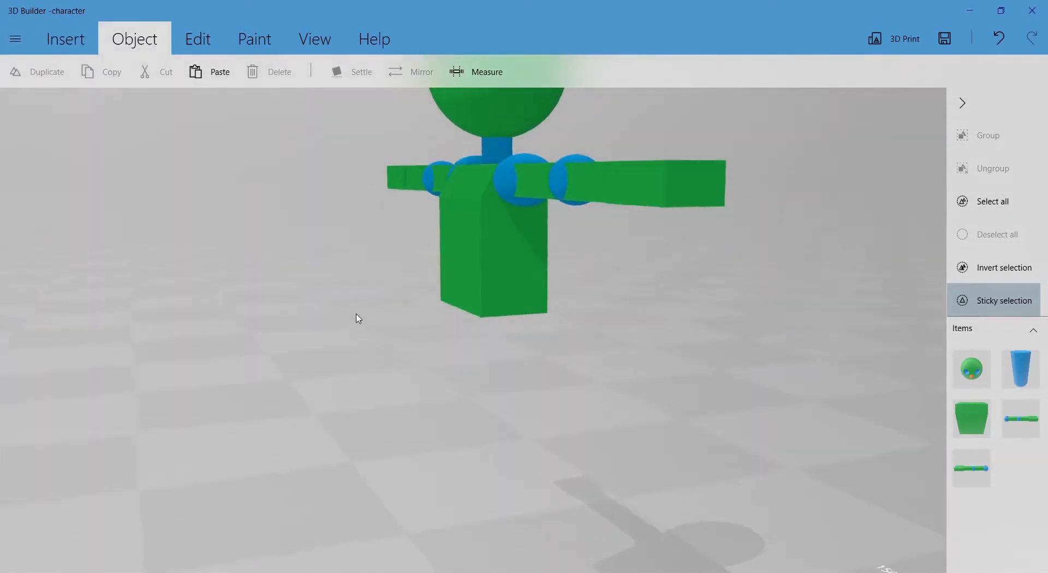
pyautogui.click(58, 48)
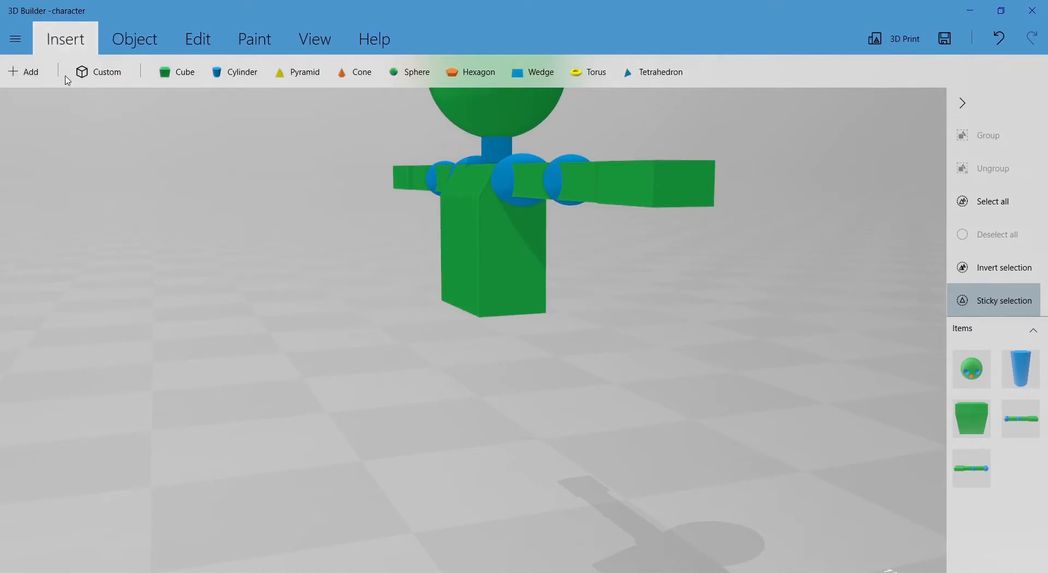
pyautogui.click(165, 74)
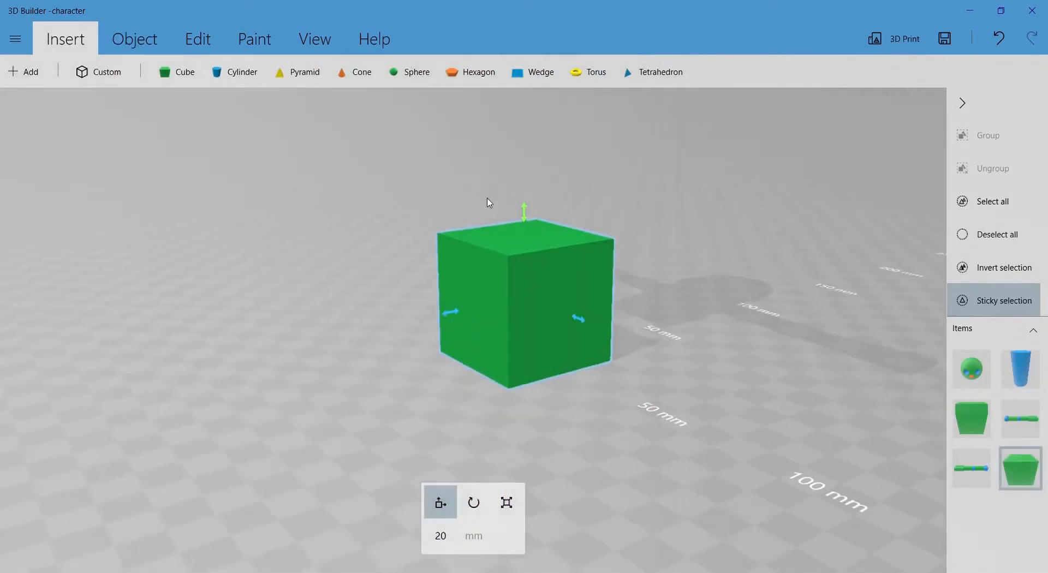
pyautogui.moveTo(508, 348); pyautogui.dragTo(509, 118)
pyautogui.scroll(5, 527, 284)
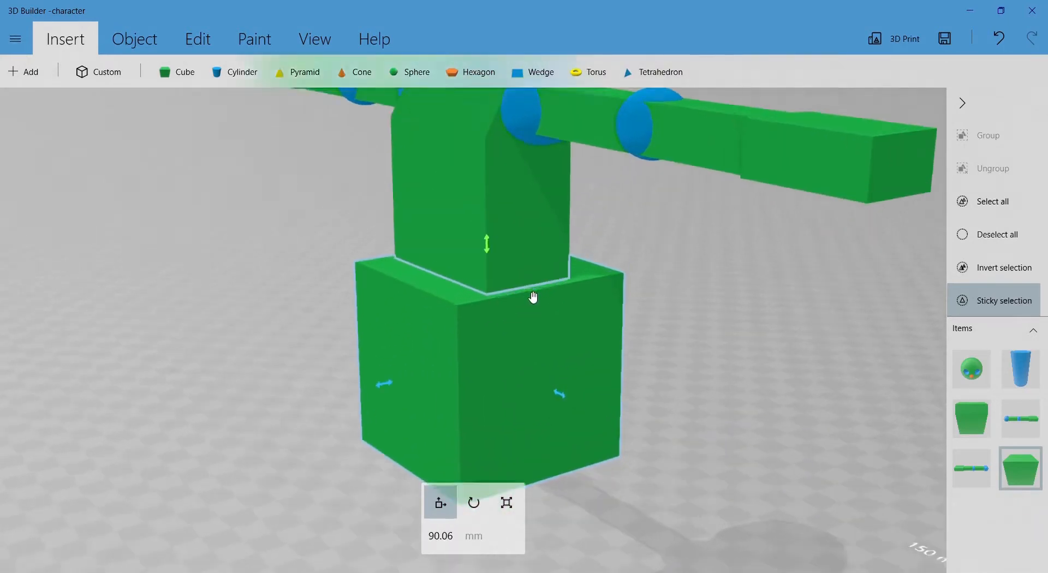
pyautogui.moveTo(653, 290); pyautogui.dragTo(611, 282)
pyautogui.moveTo(696, 279); pyautogui.dragTo(676, 268)
# Try to resize the cube to match the body's width and depth, making it about 20 mm deep
pyautogui.press('s')
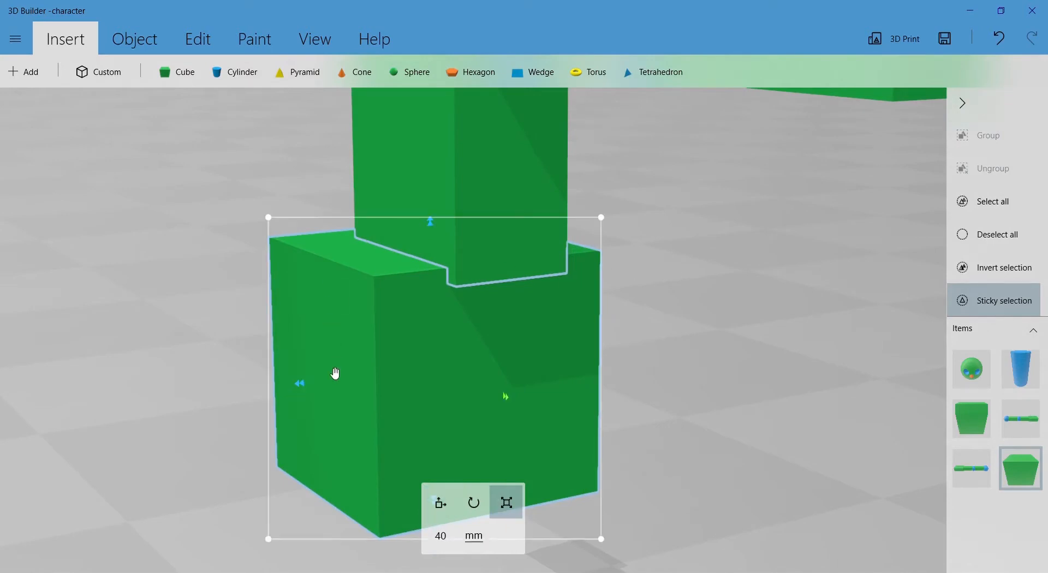
pyautogui.moveTo(305, 385); pyautogui.dragTo(391, 377)
pyautogui.hotkey('ctrl', 'z')
pyautogui.moveTo(276, 219); pyautogui.dragTo(358, 286)
pyautogui.hotkey('ctrl', 'z')
pyautogui.moveTo(539, 357); pyautogui.dragTo(498, 347)
pyautogui.moveTo(290, 365); pyautogui.dragTo(360, 352)
pyautogui.moveTo(620, 323); pyautogui.dragTo(582, 381)
pyautogui.scroll(3, 482, 322)
pyautogui.moveTo(461, 386); pyautogui.dragTo(452, 378)
pyautogui.moveTo(596, 306); pyautogui.dragTo(769, 298)
pyautogui.scroll(-4, 767, 295)
# Delete the resized cube beneath the body
pyautogui.click(537, 358)
pyautogui.click(535, 358)
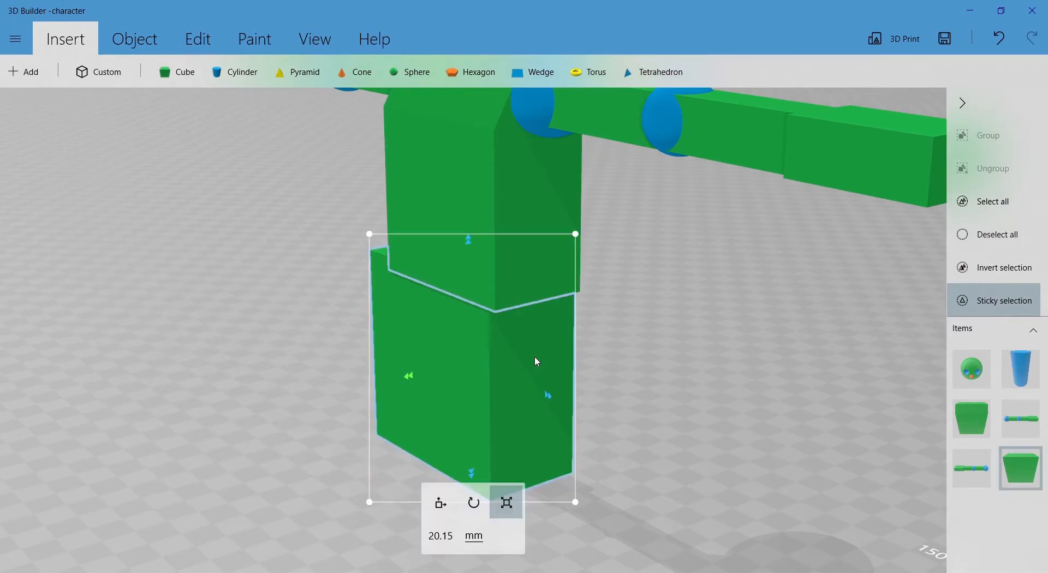
pyautogui.press('Delete')
# Duplicate the beveled body, align the copy with the original and lower it to extend the torso downward
pyautogui.scroll(-3, 583, 362)
pyautogui.click(533, 256)
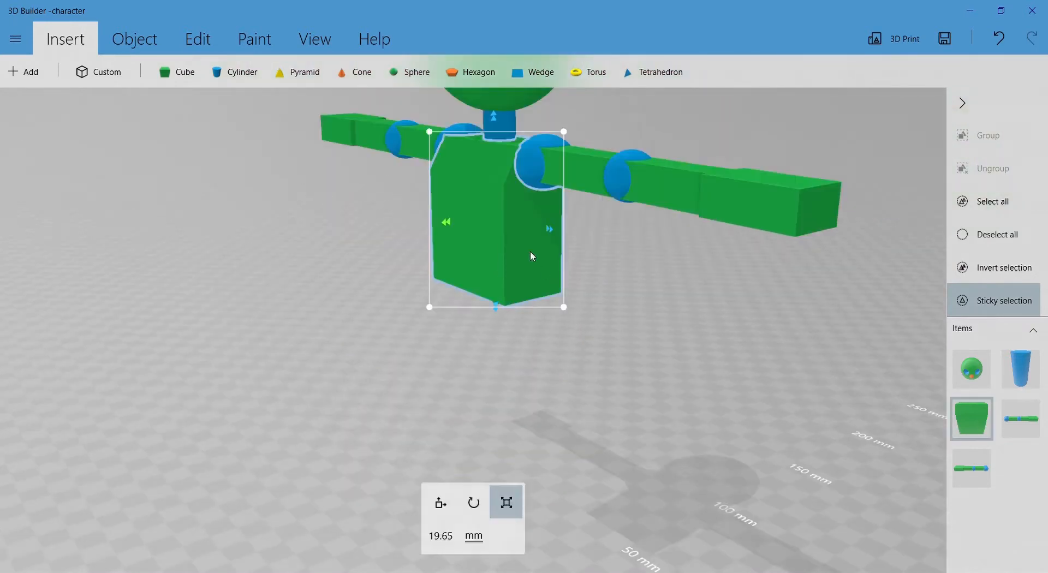
pyautogui.scroll(-2, 720, 298)
pyautogui.click(158, 40)
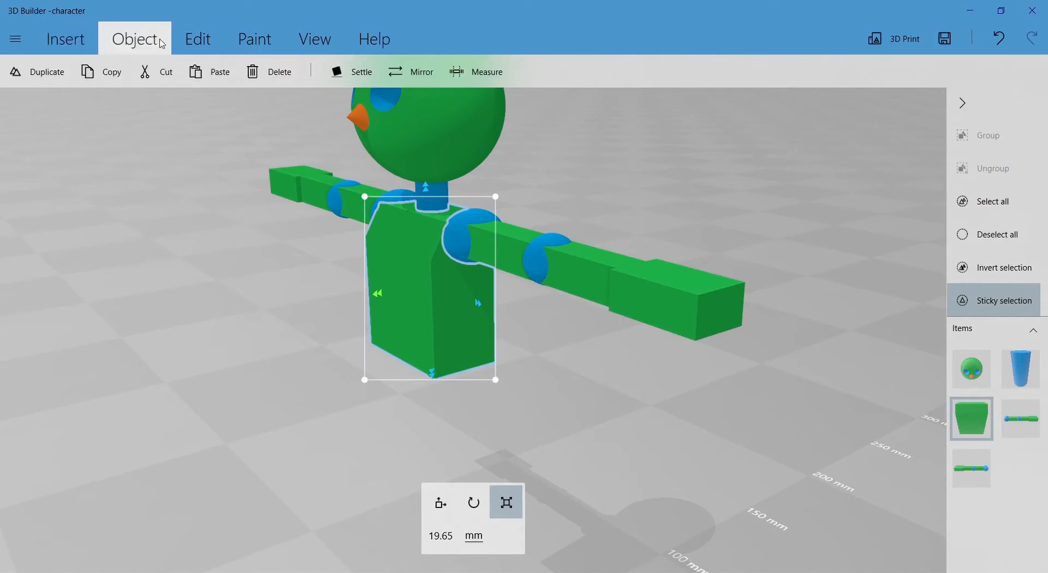
pyautogui.click(48, 72)
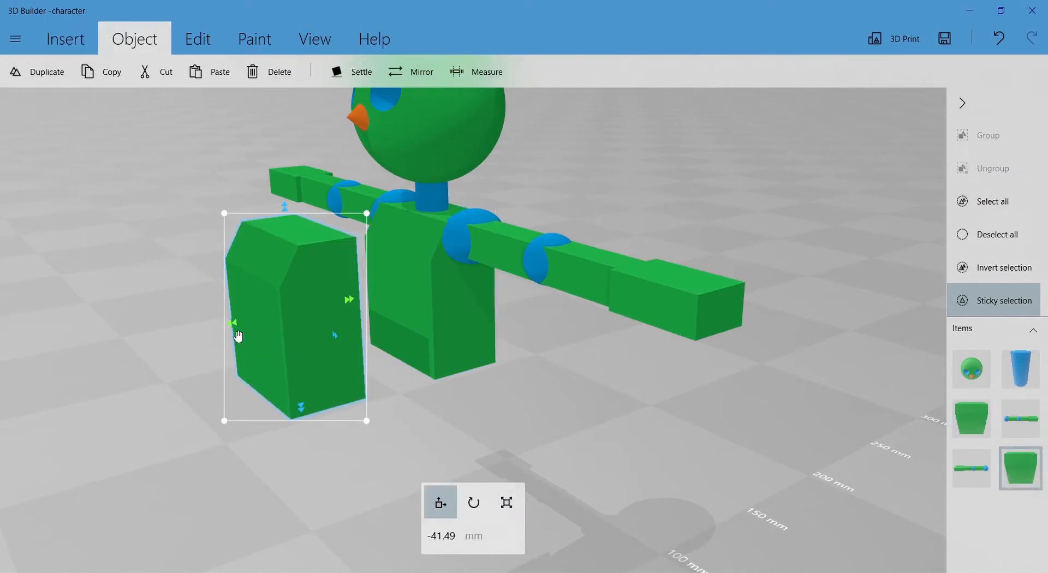
pyautogui.moveTo(236, 328); pyautogui.dragTo(387, 301)
pyautogui.moveTo(607, 377); pyautogui.dragTo(463, 202)
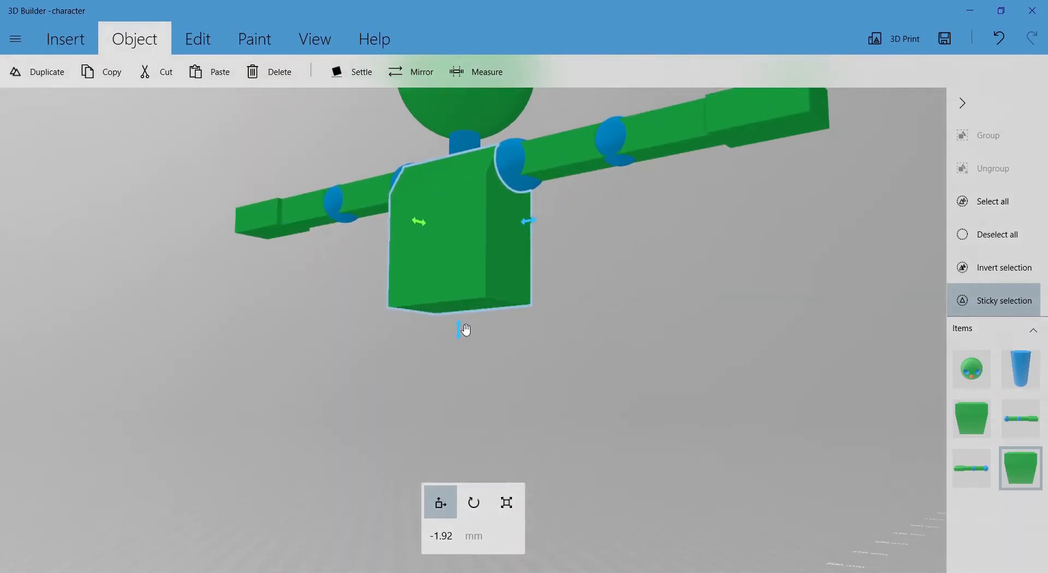
pyautogui.moveTo(461, 334); pyautogui.dragTo(464, 443)
# Flip the body copy by 180 degrees so its beveled end faces down
pyautogui.moveTo(604, 400); pyautogui.dragTo(553, 366)
pyautogui.scroll(2, 541, 355)
pyautogui.press('space')
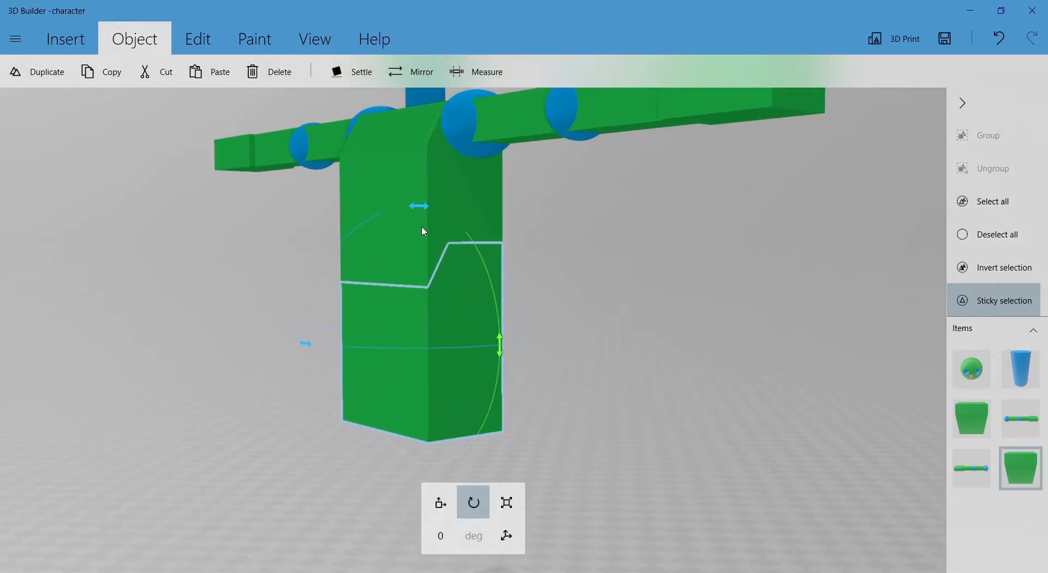
pyautogui.moveTo(424, 214); pyautogui.dragTo(437, 530)
pyautogui.click(442, 537)
pyautogui.write('180')
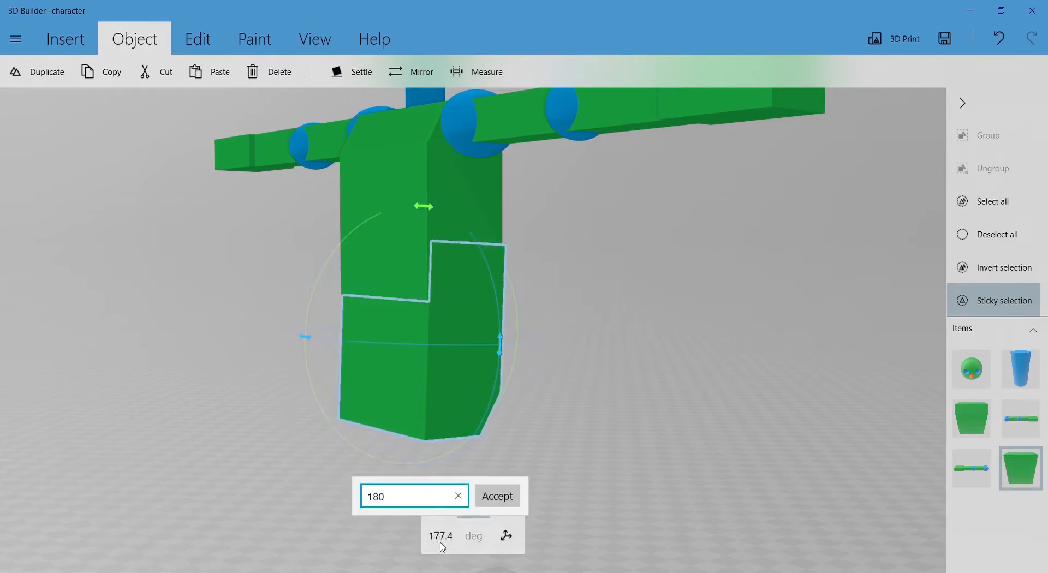
pyautogui.press('Return')
# Try to turn the flipped body copy about its vertical axis, entering 270 degrees
pyautogui.moveTo(611, 415); pyautogui.dragTo(618, 370, button='right')
pyautogui.scroll(2, 617, 372)
pyautogui.moveTo(510, 379); pyautogui.dragTo(713, 362)
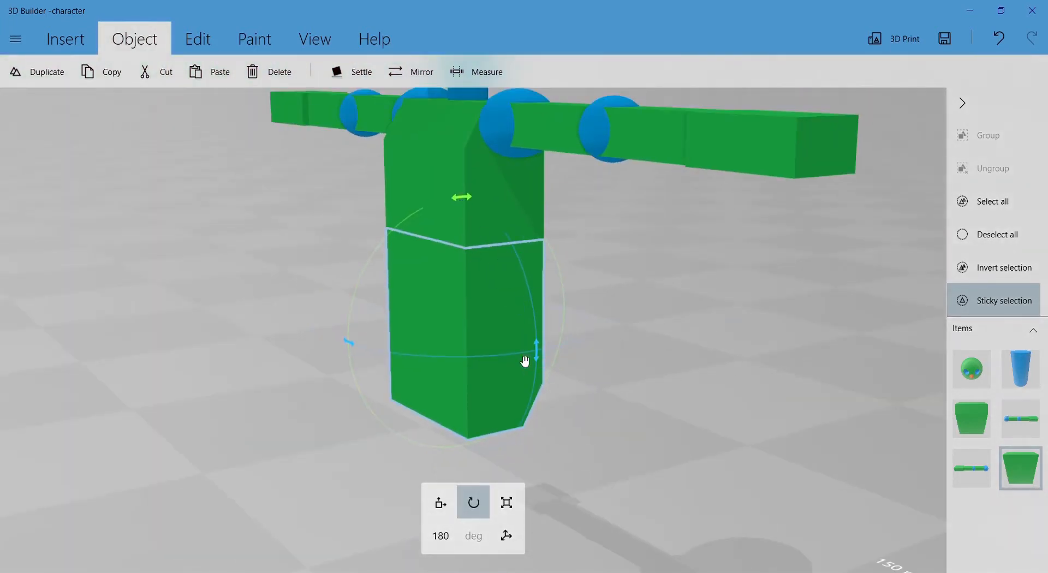
pyautogui.moveTo(392, 361); pyautogui.dragTo(579, 308)
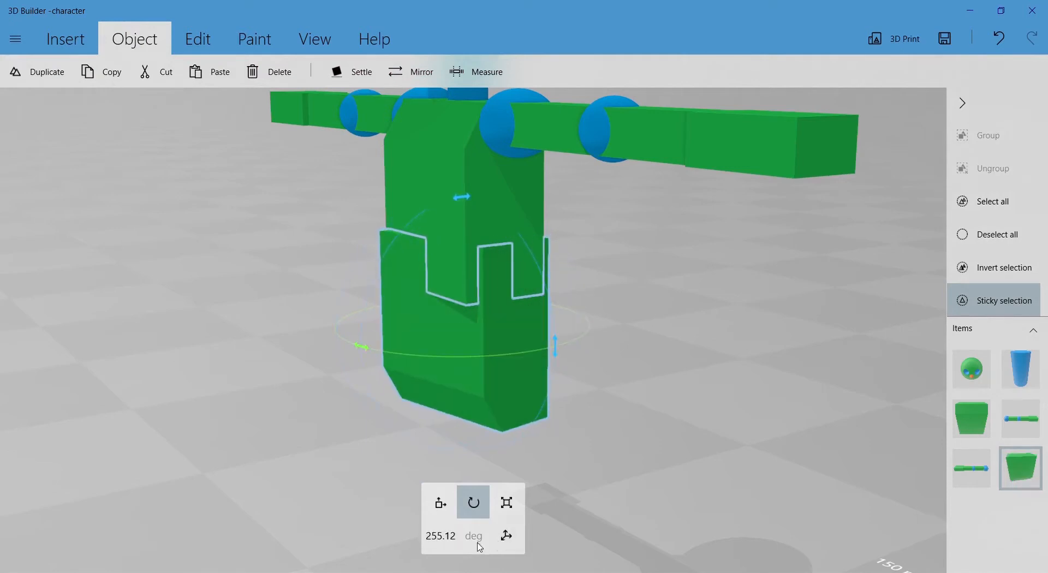
pyautogui.click(440, 536)
pyautogui.write('2')
pyautogui.write('70')
pyautogui.press('Return')
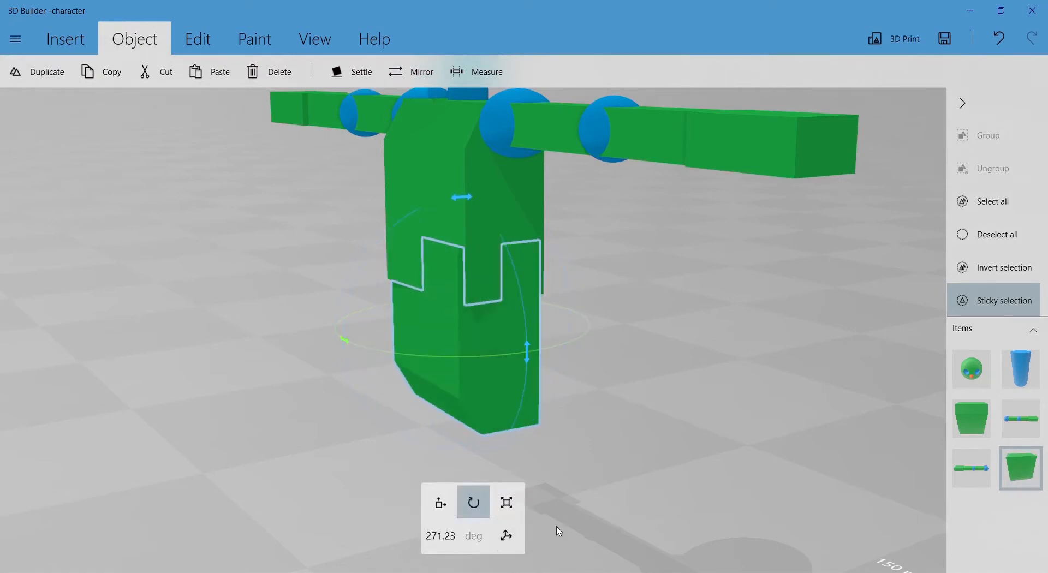
# Re-enter 270 degrees for the body copy's turn about the vertical axis, and undo the turns back to the flipped state
pyautogui.moveTo(613, 366); pyautogui.dragTo(621, 311)
pyautogui.click(676, 365)
pyautogui.moveTo(773, 375); pyautogui.dragTo(569, 337)
pyautogui.scroll(3, 569, 336)
pyautogui.click(493, 351)
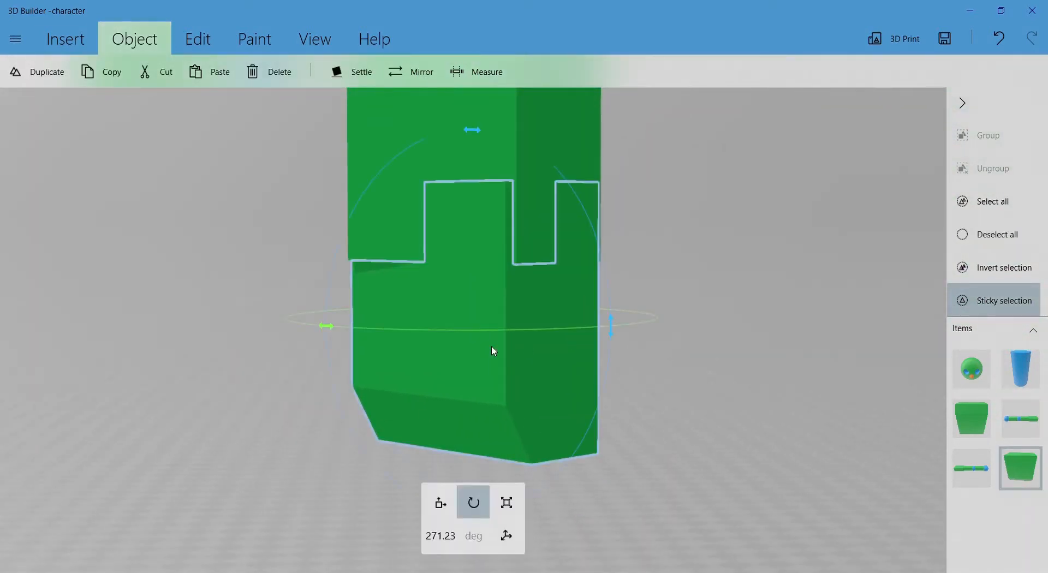
pyautogui.click(448, 536)
pyautogui.write('270')
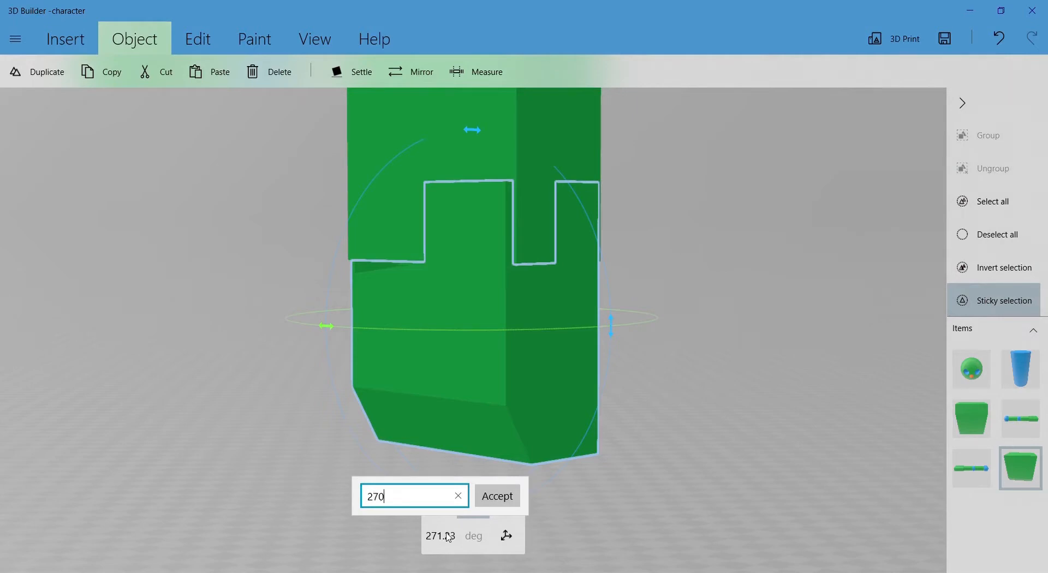
pyautogui.press('Return')
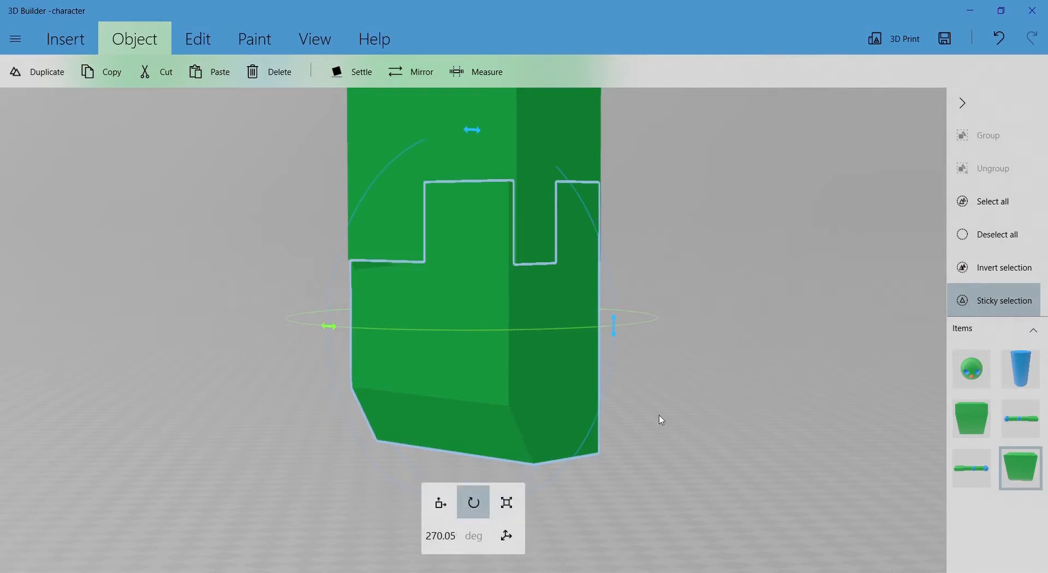
pyautogui.hotkey('ctrl', 'z')
pyautogui.hotkey('ctrl', 'z')
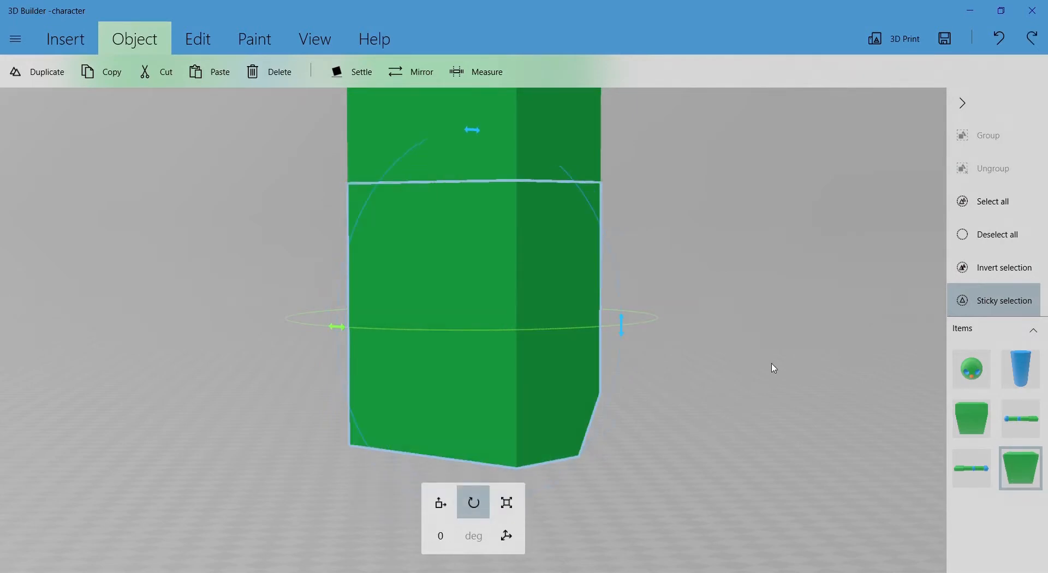
# Turn the lower body block about its vertical axis to about 265 degrees so a bevel faces the front
pyautogui.moveTo(701, 346); pyautogui.dragTo(789, 465)
pyautogui.moveTo(789, 464); pyautogui.dragTo(676, 350, button='right')
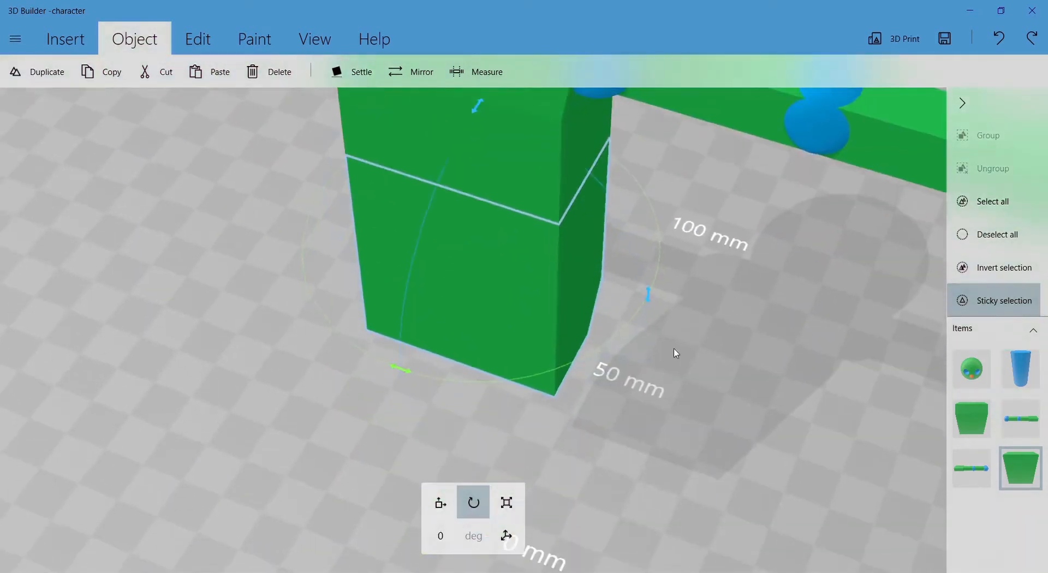
pyautogui.moveTo(676, 350); pyautogui.dragTo(693, 419)
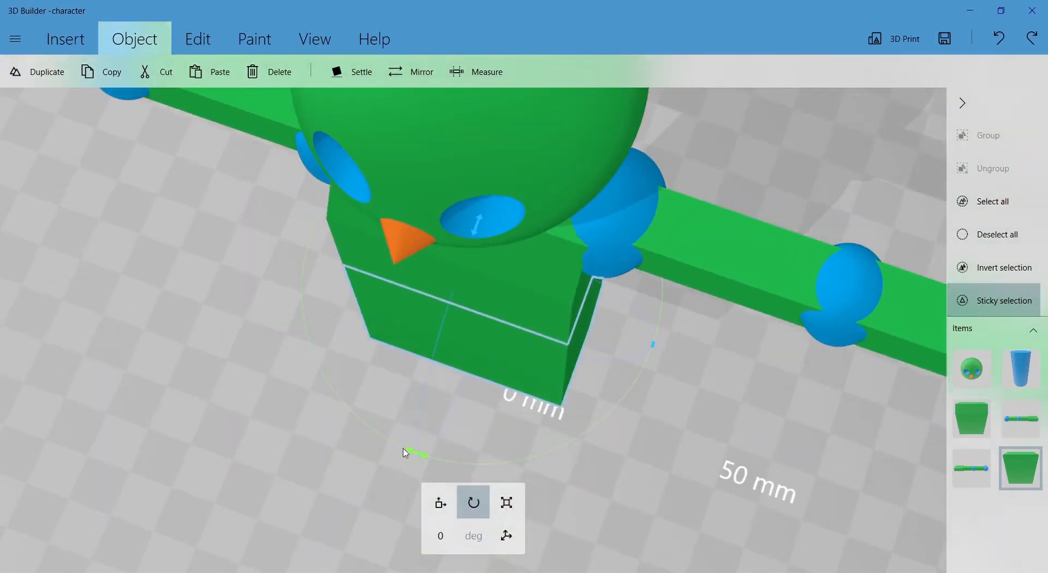
pyautogui.moveTo(449, 450); pyautogui.dragTo(601, 120)
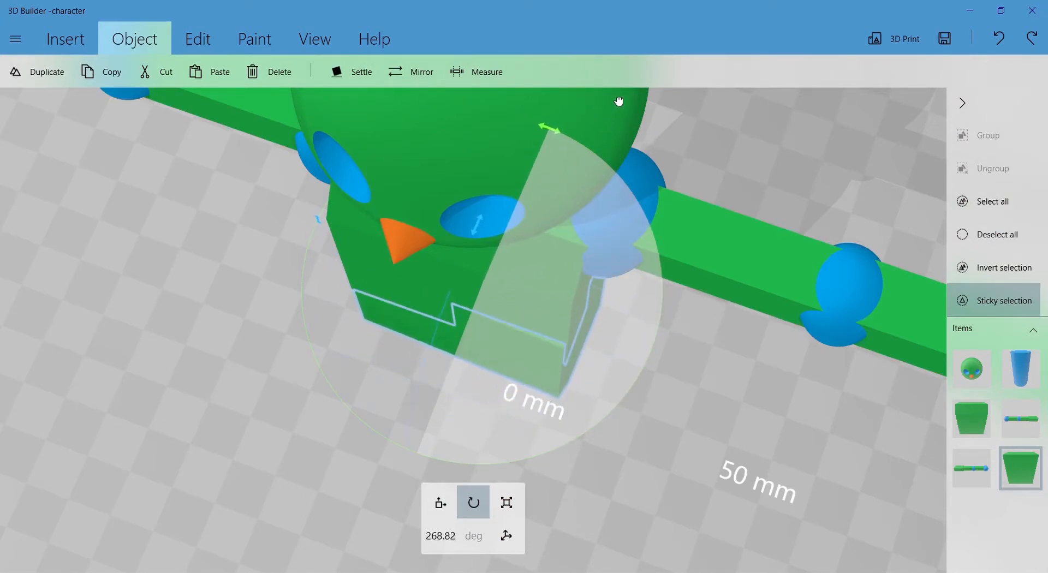
pyautogui.moveTo(618, 97)
pyautogui.mouseDown()
pyautogui.moveTo(605, 95)
pyautogui.moveTo(617, 103)
pyautogui.moveTo(611, 90)
pyautogui.mouseUp()
pyautogui.moveTo(684, 415); pyautogui.dragTo(631, 414, button='right')
pyautogui.click(436, 546)
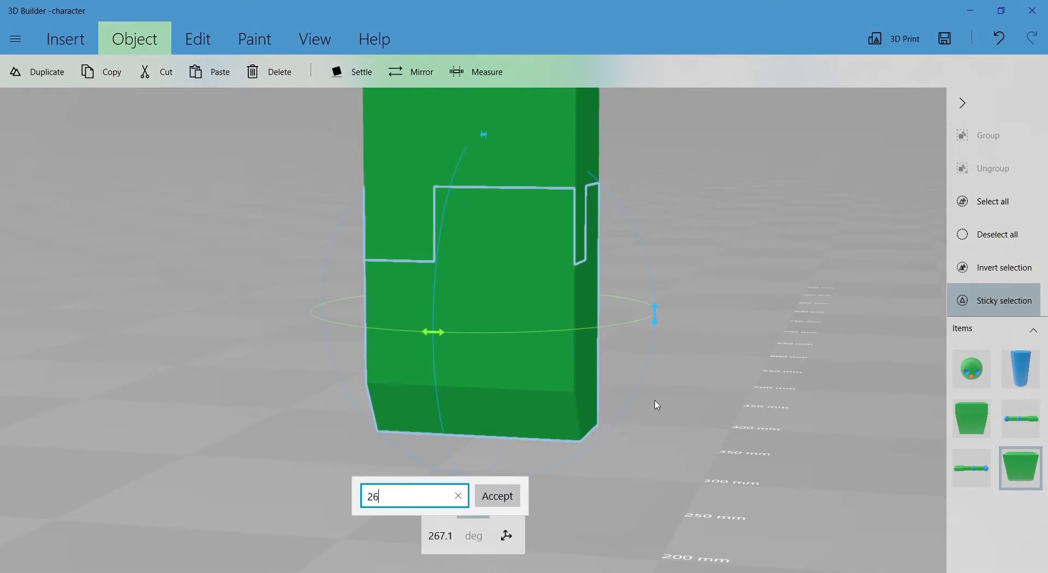
pyautogui.press('Return')
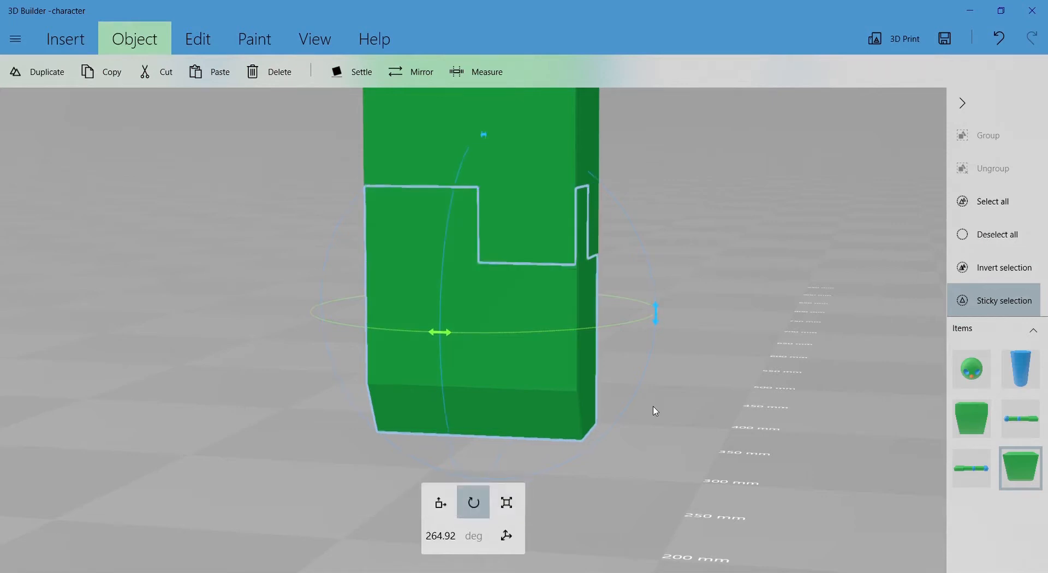
# Examine from several angles how the lower body block lines up with the upper body
pyautogui.click(712, 330)
pyautogui.moveTo(712, 331); pyautogui.dragTo(886, 310)
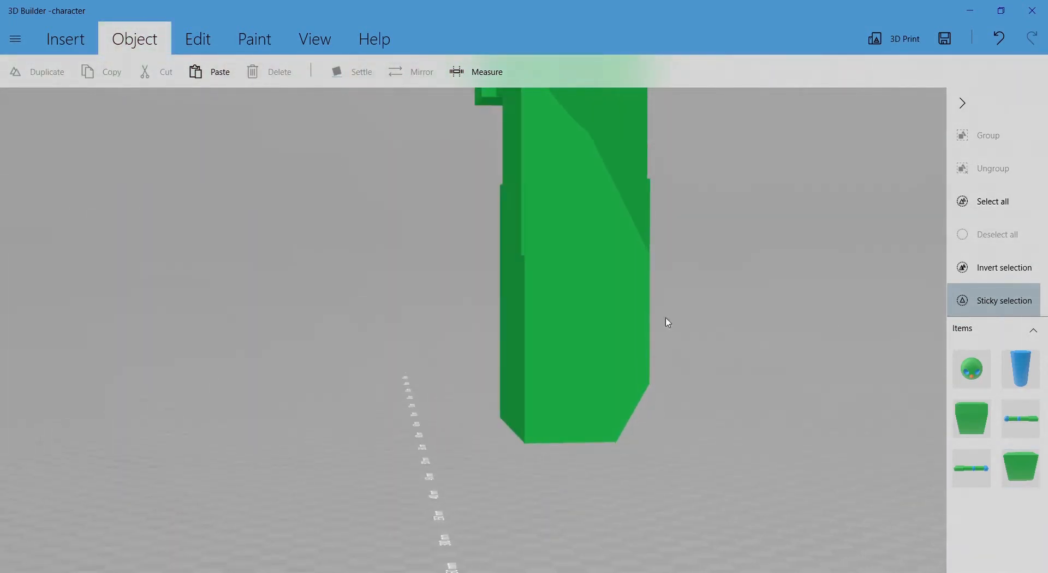
pyautogui.moveTo(706, 332); pyautogui.dragTo(572, 267)
pyautogui.click(571, 266)
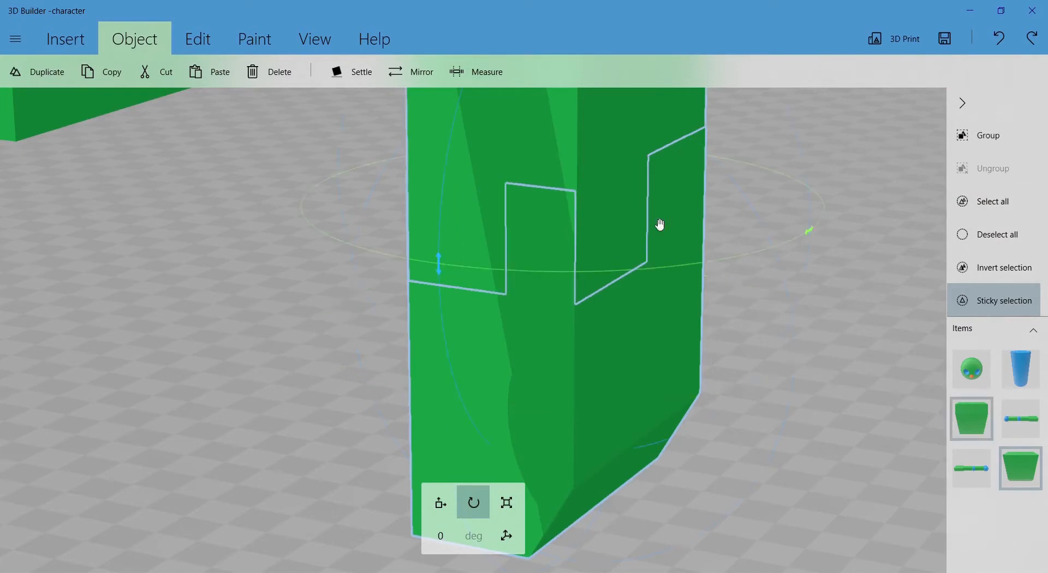
pyautogui.click(640, 399)
pyautogui.click(640, 398)
pyautogui.scroll(-4, 722, 354)
pyautogui.click(595, 367)
pyautogui.click(600, 149)
# Shorten the lower body block by pulling its underside upward
pyautogui.moveTo(726, 307); pyautogui.dragTo(291, 304)
pyautogui.scroll(5, 271, 284)
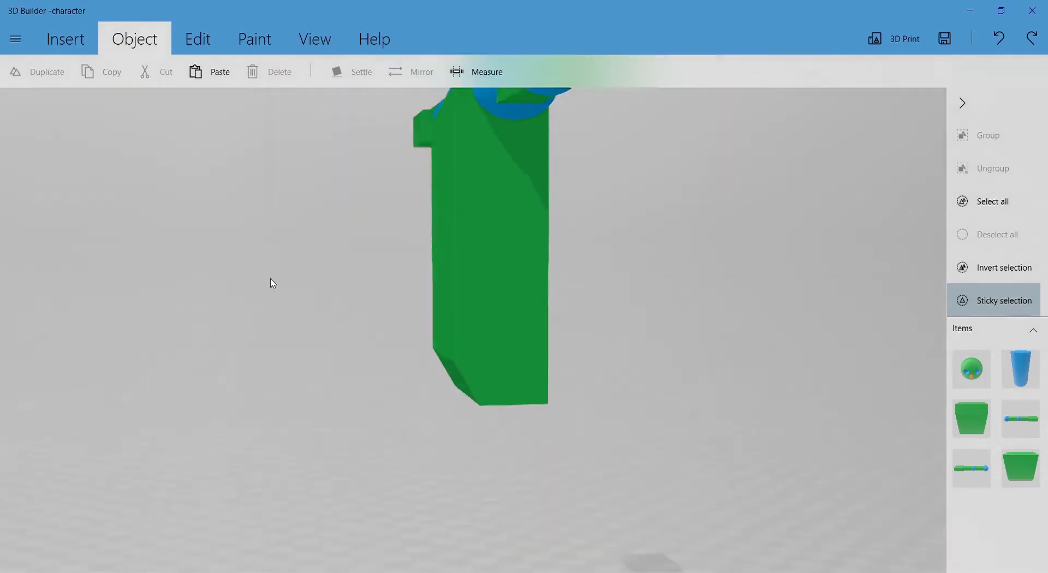
pyautogui.click(446, 348)
pyautogui.moveTo(490, 421); pyautogui.dragTo(492, 358)
pyautogui.click(791, 381)
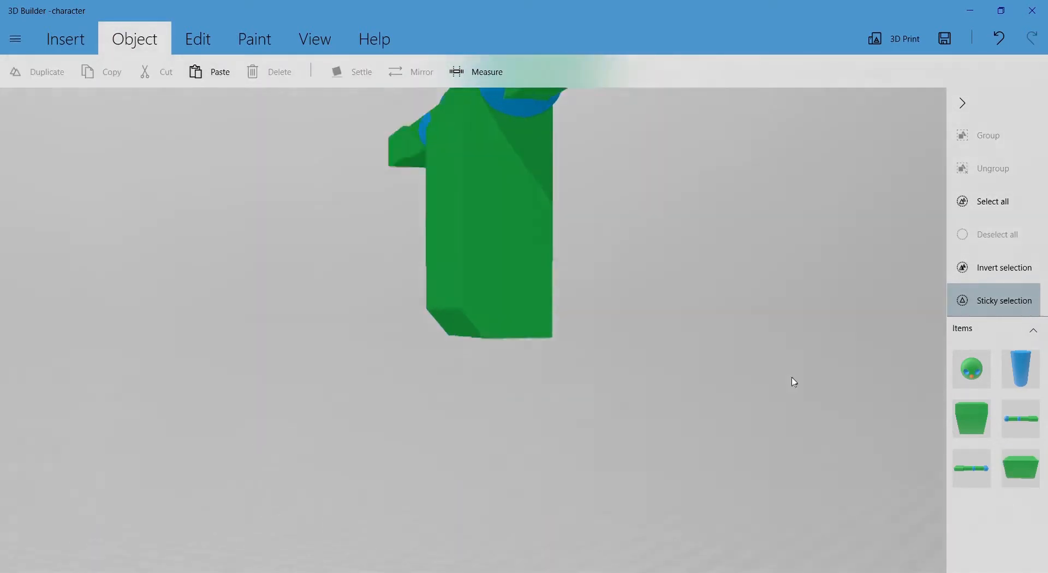
pyautogui.scroll(-5, 768, 330)
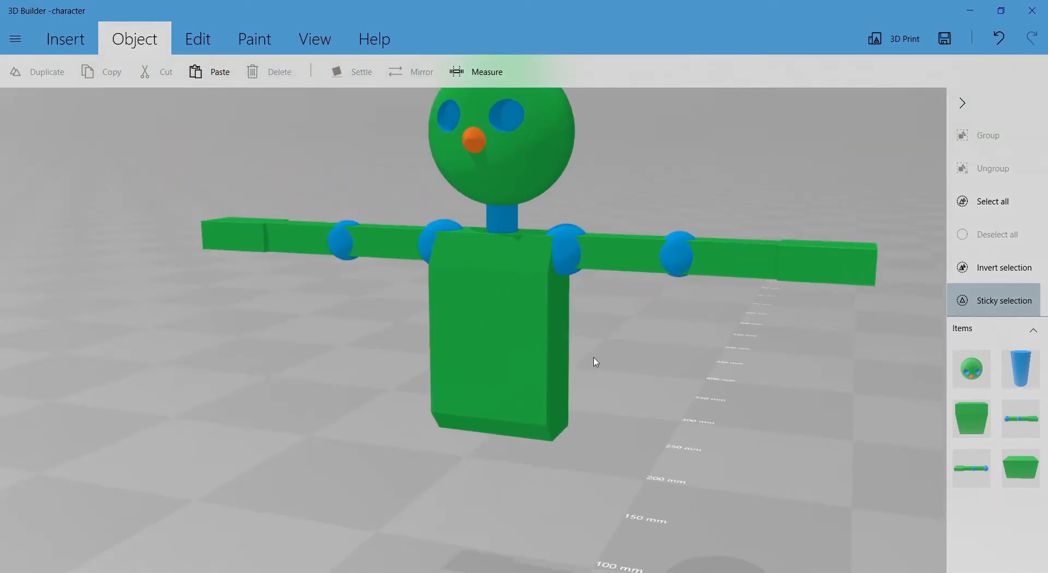
# Examine the lower body block from the side and from the front
pyautogui.moveTo(421, 287); pyautogui.dragTo(555, 315)
pyautogui.click(446, 293)
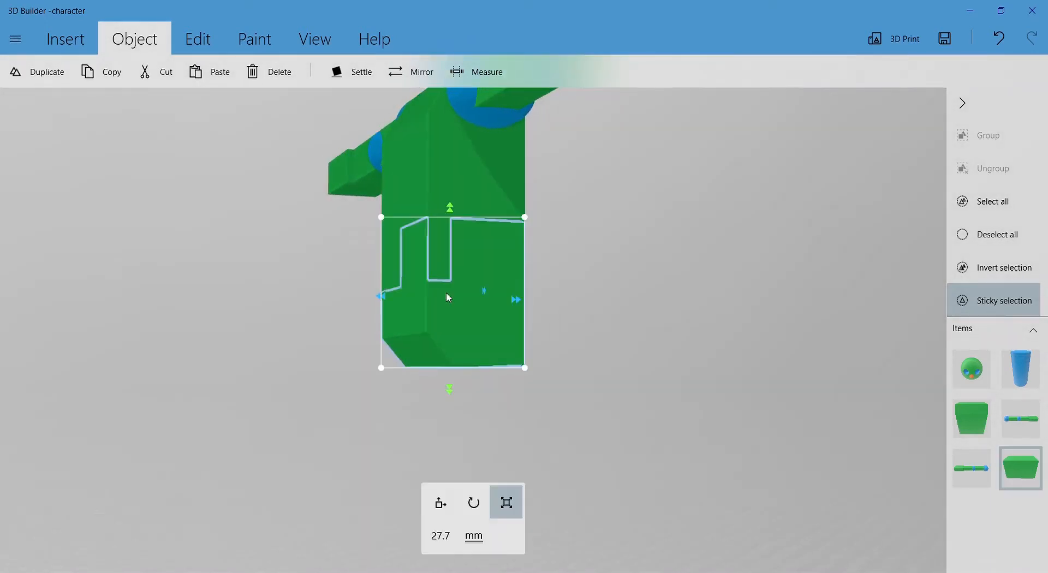
pyautogui.click(456, 339)
pyautogui.moveTo(629, 358); pyautogui.dragTo(869, 368)
pyautogui.scroll(-3, 671, 210)
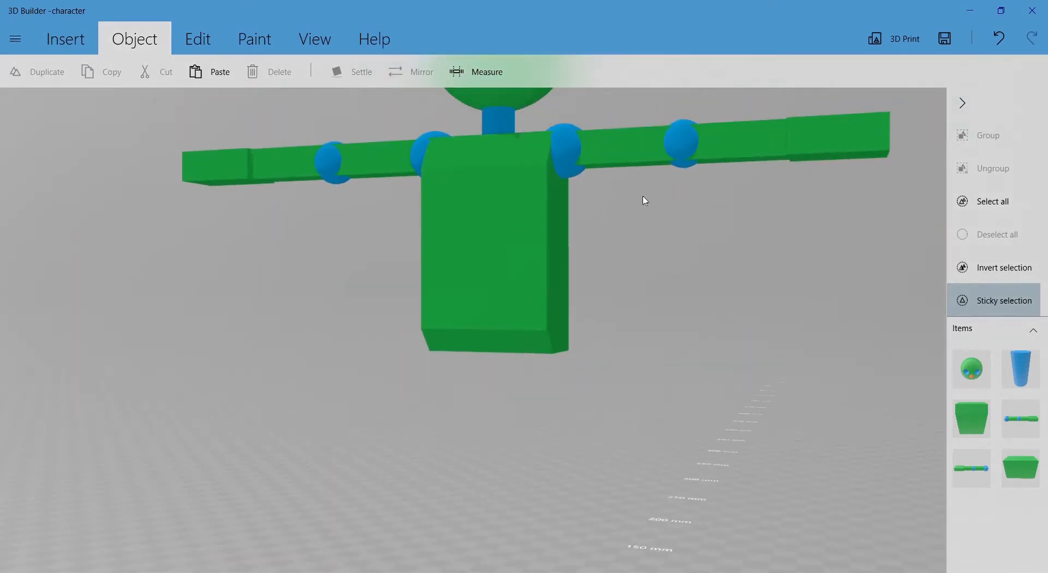
# Ungroup the arm on the character's left side and select only its shoulder sphere
pyautogui.click(562, 135)
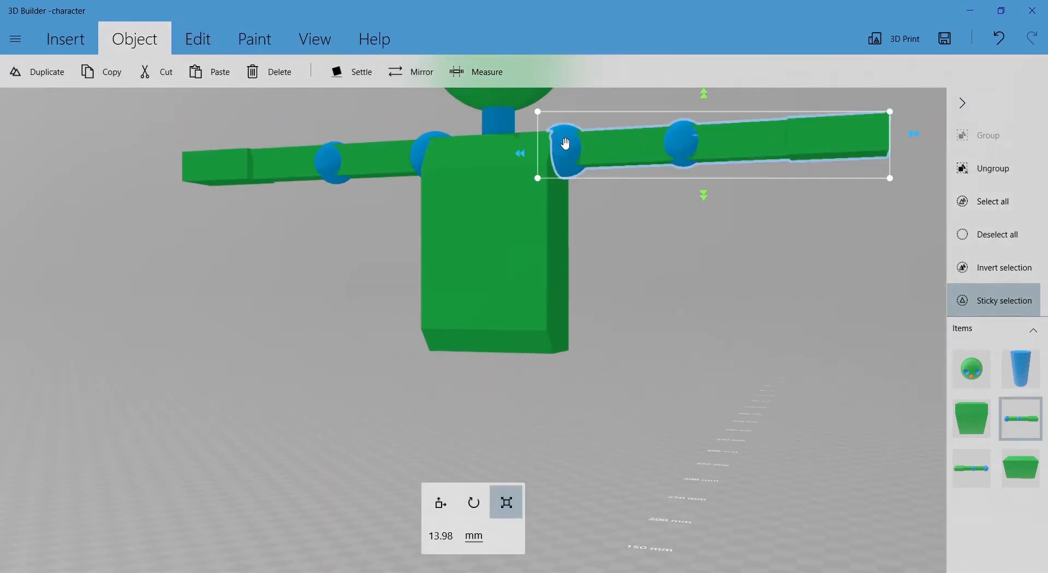
pyautogui.click(564, 140)
pyautogui.click(52, 36)
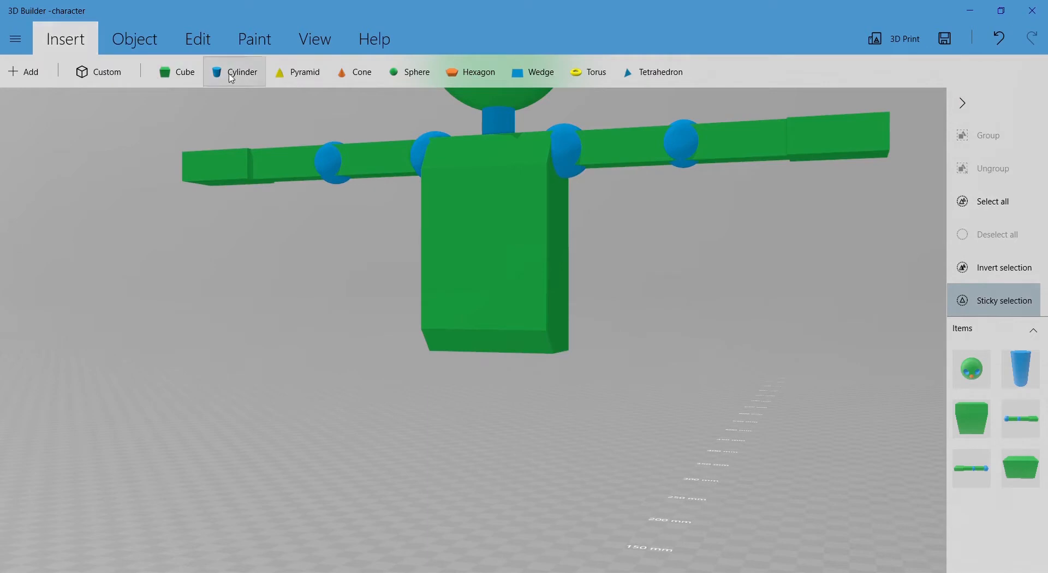
pyautogui.click(136, 38)
pyautogui.click(555, 150)
pyautogui.click(571, 148)
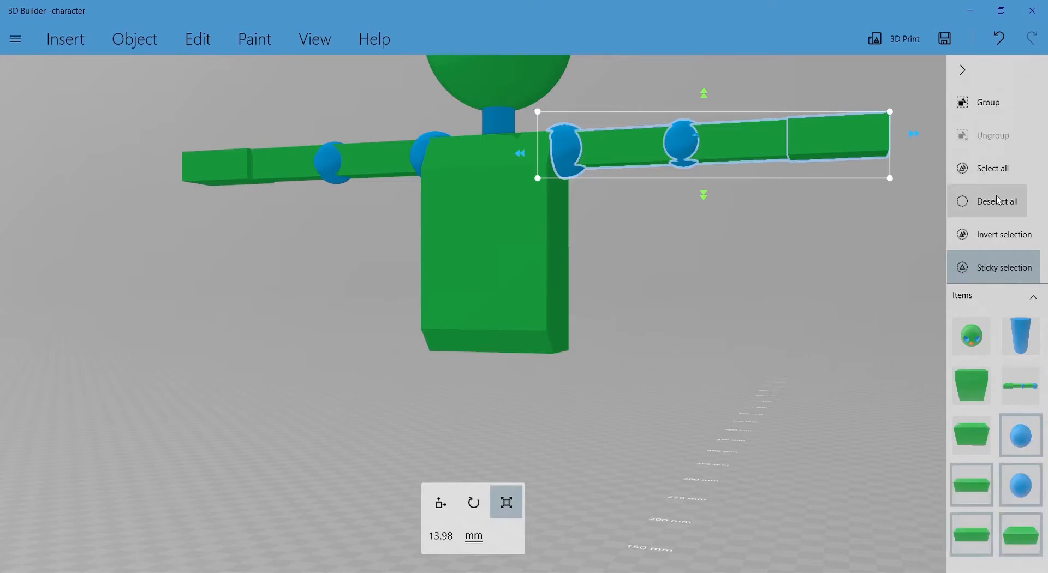
pyautogui.click(977, 201)
pyautogui.click(576, 145)
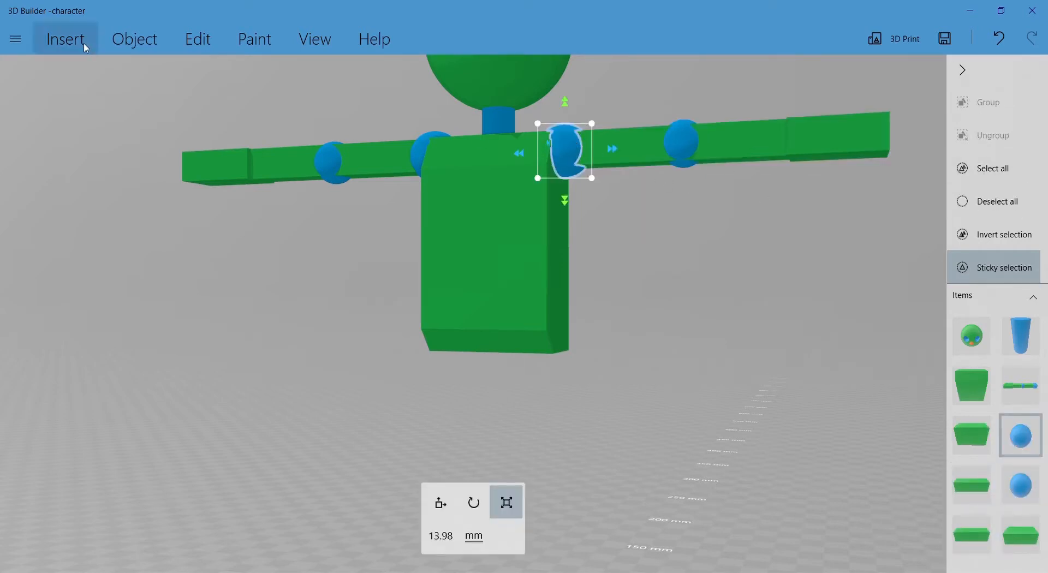
# Duplicate the shoulder sphere and move the copy down to the torso's lower corner on the same side as a hip joint
pyautogui.click(126, 36)
pyautogui.click(39, 71)
pyautogui.press('m')
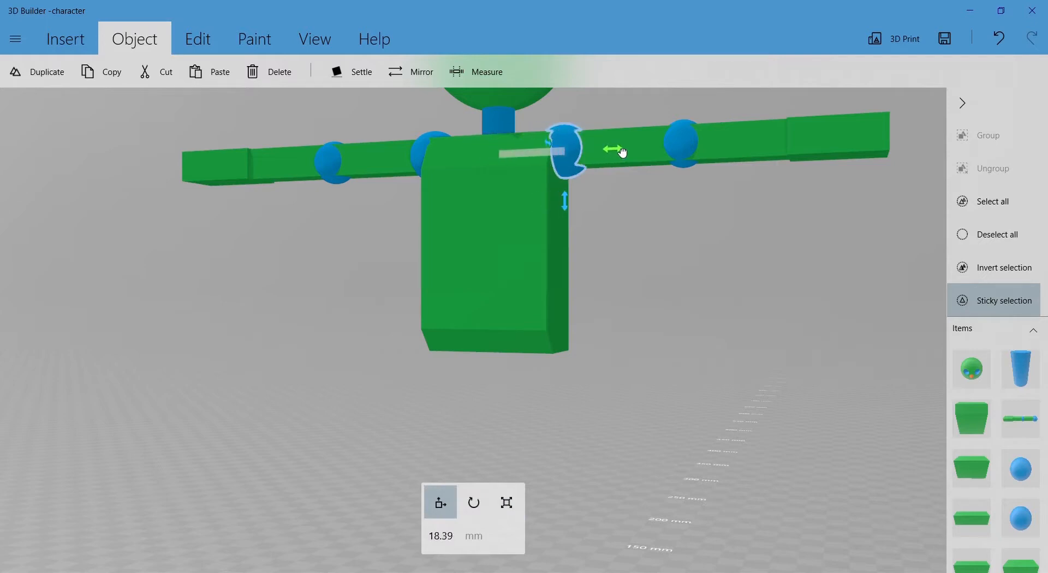
pyautogui.moveTo(570, 203); pyautogui.dragTo(734, 406)
pyautogui.scroll(5, 693, 400)
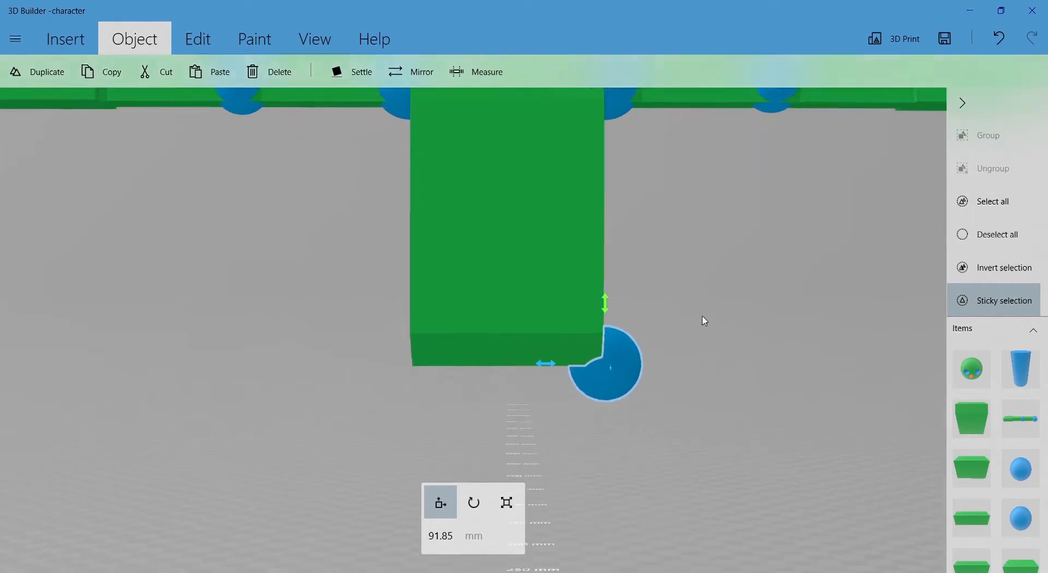
# Resize the hip sphere so that it matches the depth of the body block in side view
pyautogui.press('s')
pyautogui.moveTo(599, 365); pyautogui.dragTo(542, 360)
pyautogui.moveTo(553, 324); pyautogui.dragTo(769, 309)
pyautogui.scroll(3, 667, 331)
pyautogui.moveTo(417, 376)
pyautogui.mouseDown()
pyautogui.moveTo(435, 368)
pyautogui.moveTo(400, 367)
pyautogui.moveTo(444, 360)
pyautogui.moveTo(409, 358)
pyautogui.mouseUp()
pyautogui.moveTo(644, 384); pyautogui.dragTo(301, 339)
pyautogui.click(518, 329)
pyautogui.click(482, 338)
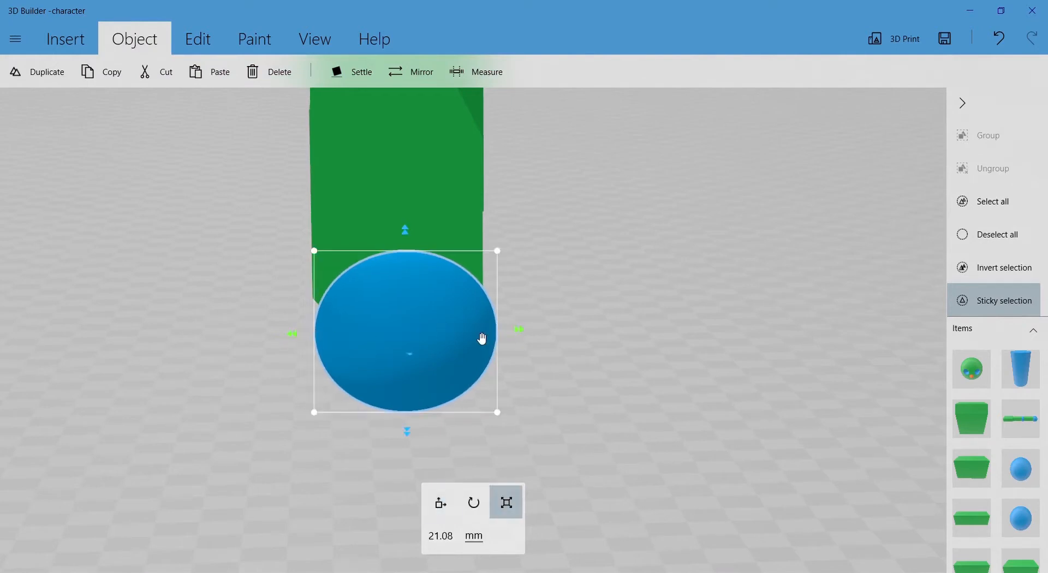
pyautogui.moveTo(521, 331); pyautogui.dragTo(517, 330)
pyautogui.moveTo(584, 345); pyautogui.dragTo(500, 322)
pyautogui.click(478, 332)
# Duplicate the lower body block and position the copy in line with the torso, protruding below it
pyautogui.moveTo(608, 345); pyautogui.dragTo(782, 351)
pyautogui.scroll(-4, 648, 316)
pyautogui.moveTo(663, 314); pyautogui.dragTo(731, 318)
pyautogui.scroll(-2, 728, 316)
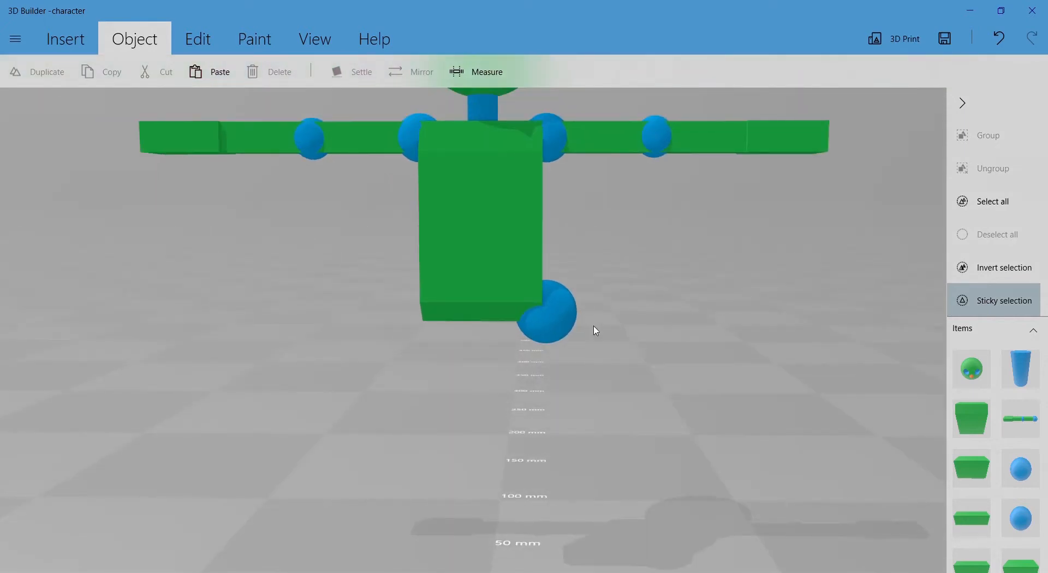
pyautogui.scroll(3, 589, 314)
pyautogui.moveTo(712, 358); pyautogui.dragTo(598, 354)
pyautogui.scroll(-3, 682, 322)
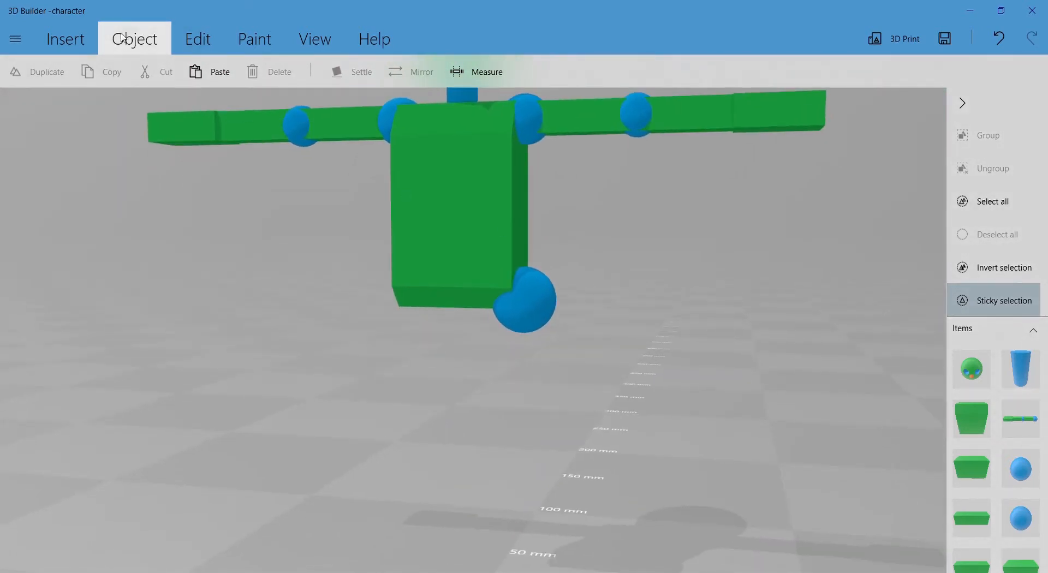
pyautogui.click(457, 278)
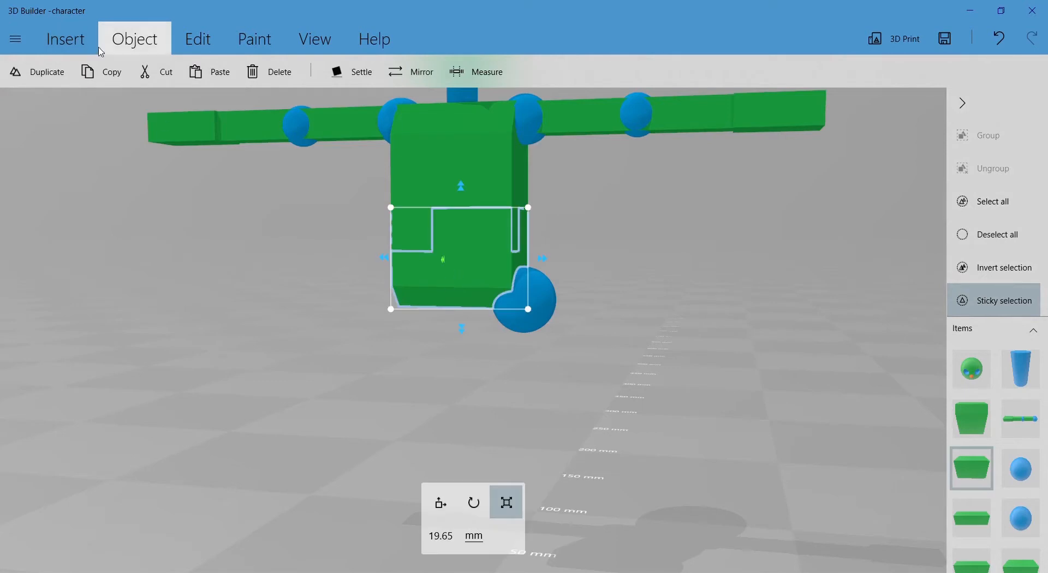
pyautogui.click(55, 70)
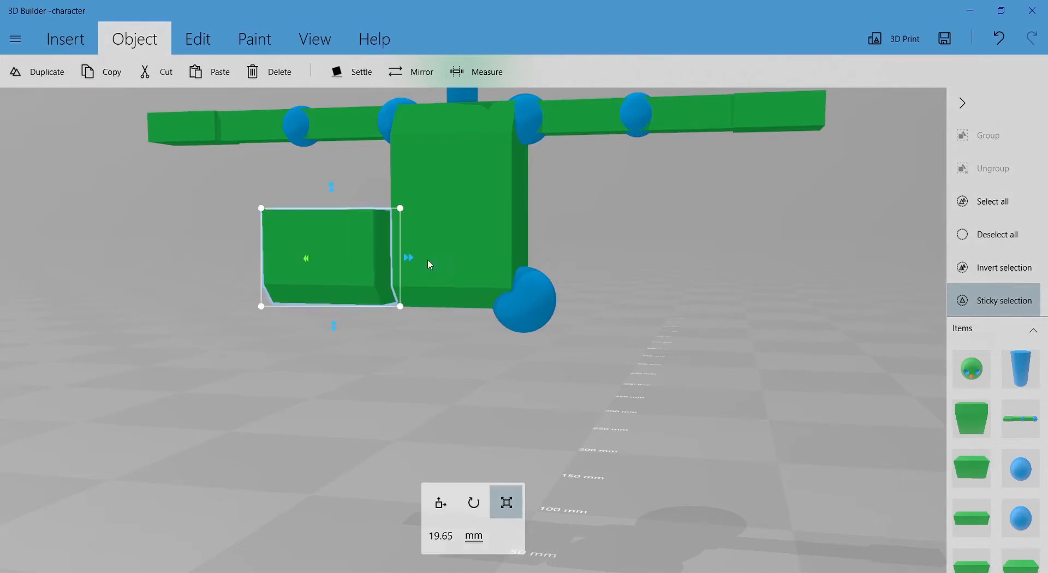
pyautogui.moveTo(504, 281); pyautogui.dragTo(545, 275)
pyautogui.moveTo(467, 198); pyautogui.dragTo(469, 266)
# Reduce the copied lower block to about 14 mm deep and shorten it from below to about 16 mm high
pyautogui.scroll(3, 551, 320)
pyautogui.moveTo(674, 342); pyautogui.dragTo(519, 391)
pyautogui.click(507, 503)
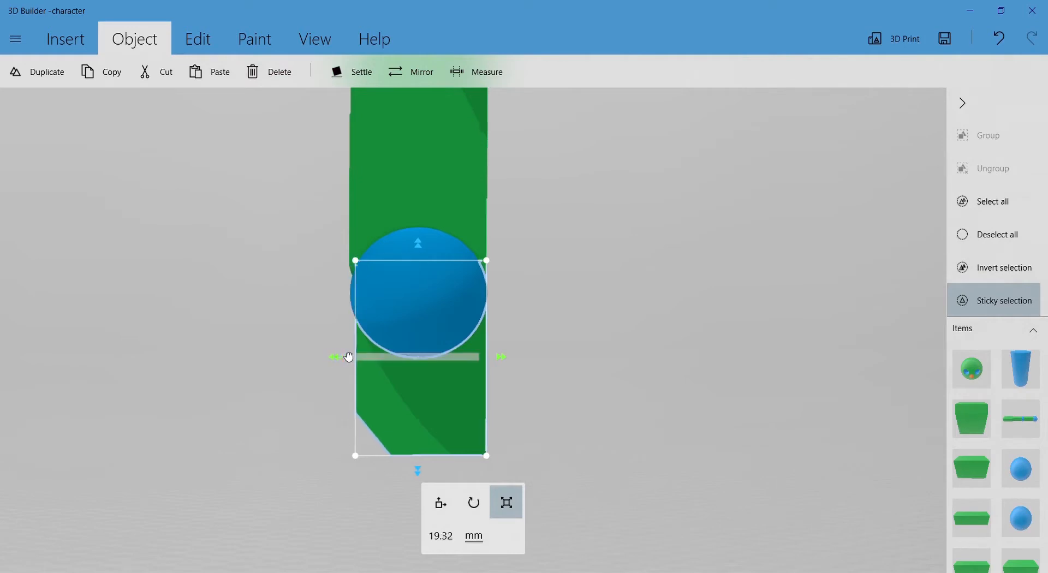
pyautogui.moveTo(343, 357); pyautogui.dragTo(367, 359)
pyautogui.moveTo(612, 371); pyautogui.dragTo(860, 369)
pyautogui.moveTo(680, 375); pyautogui.dragTo(928, 386)
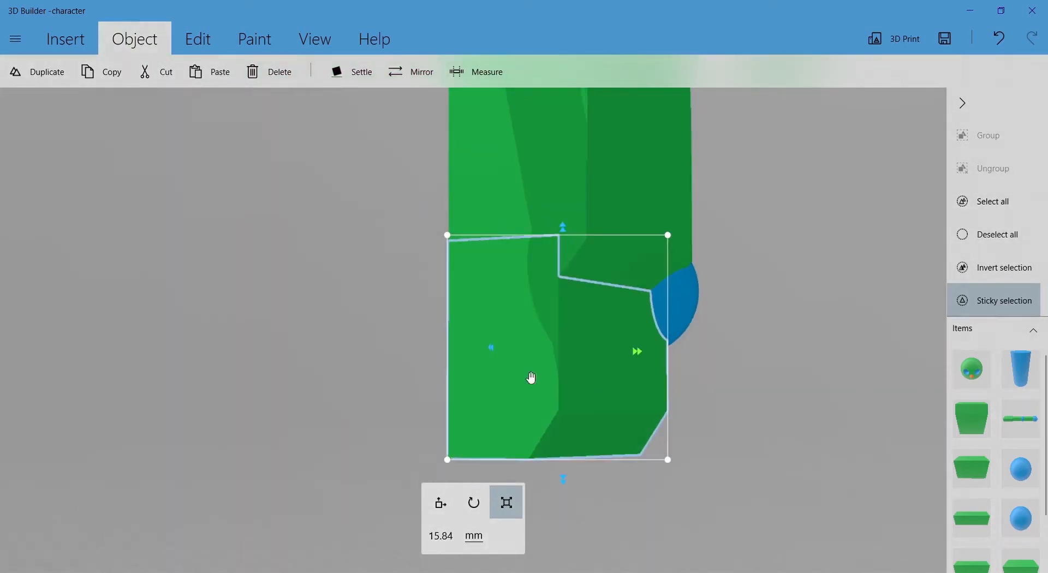
pyautogui.moveTo(637, 351)
pyautogui.mouseDown()
pyautogui.moveTo(613, 354)
pyautogui.moveTo(629, 354)
pyautogui.mouseUp()
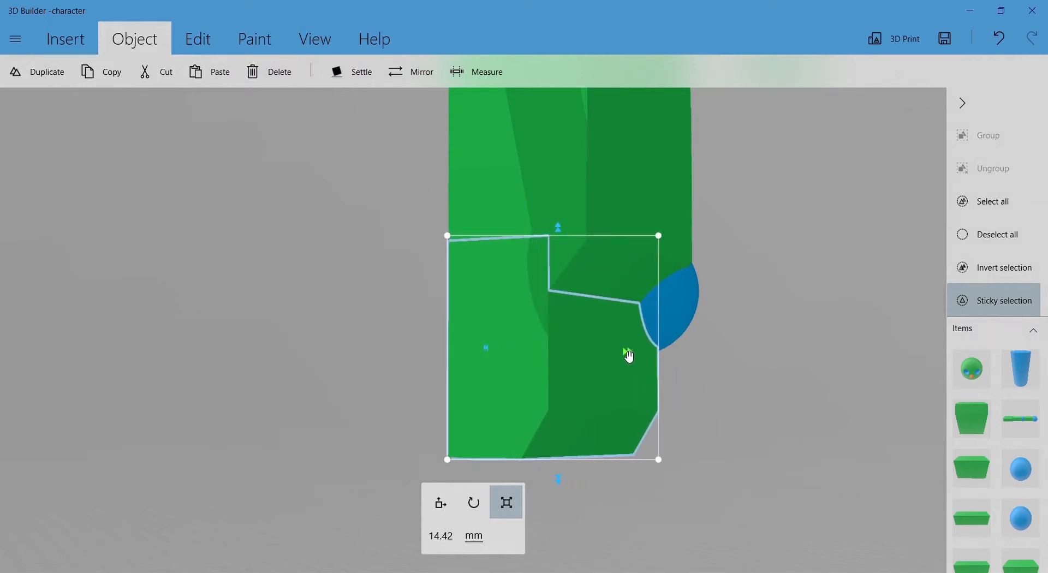
pyautogui.moveTo(560, 480); pyautogui.dragTo(554, 397)
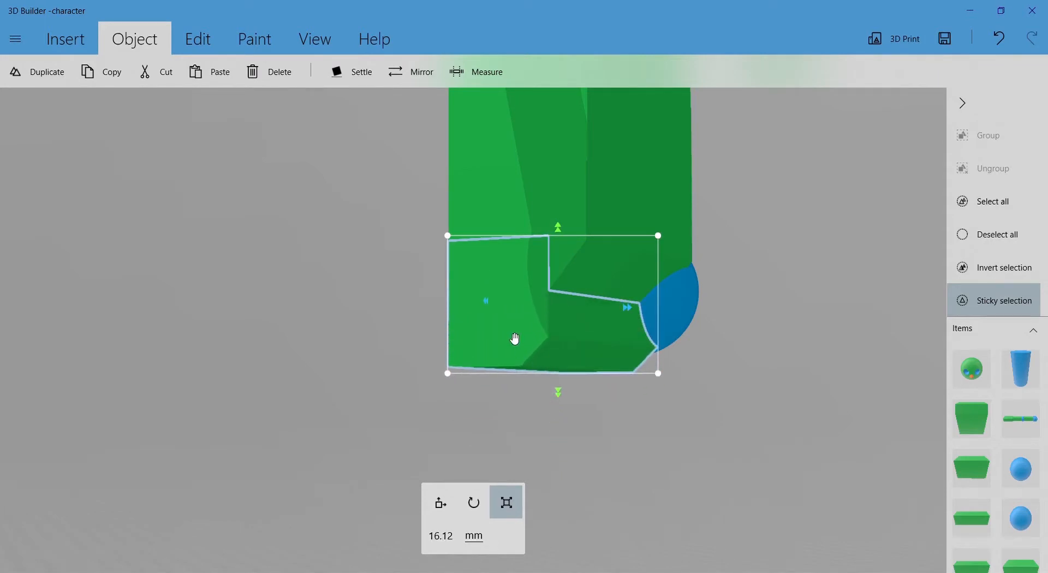
pyautogui.click(515, 339)
# Lower the hip sphere to about 85 mm above the floor so it sits beside the small bottom block
pyautogui.scroll(-5, 677, 318)
pyautogui.moveTo(598, 328); pyautogui.dragTo(127, 352)
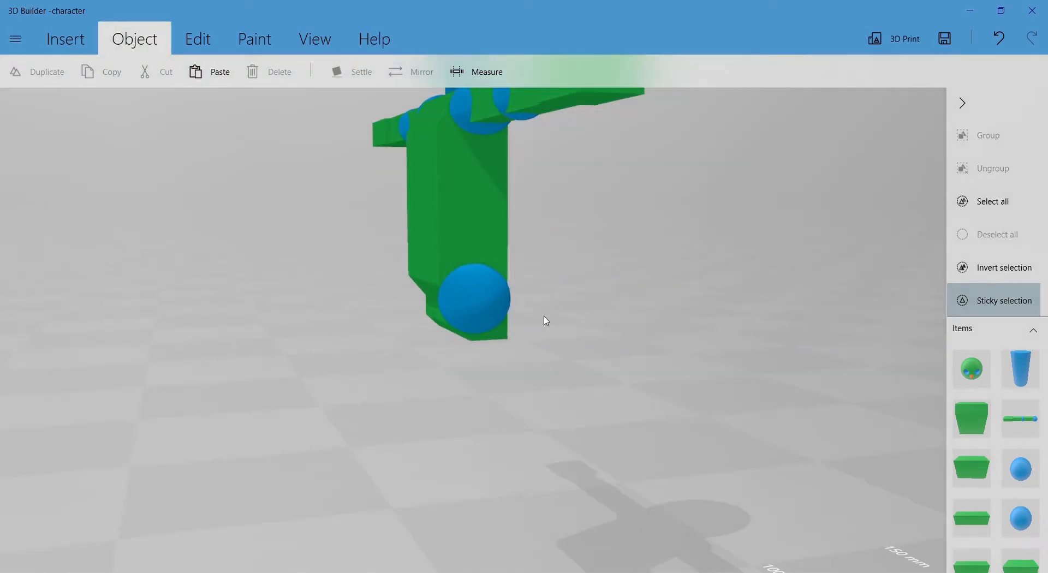
pyautogui.moveTo(546, 321); pyautogui.dragTo(485, 367)
pyautogui.scroll(3, 458, 367)
pyautogui.click(461, 344)
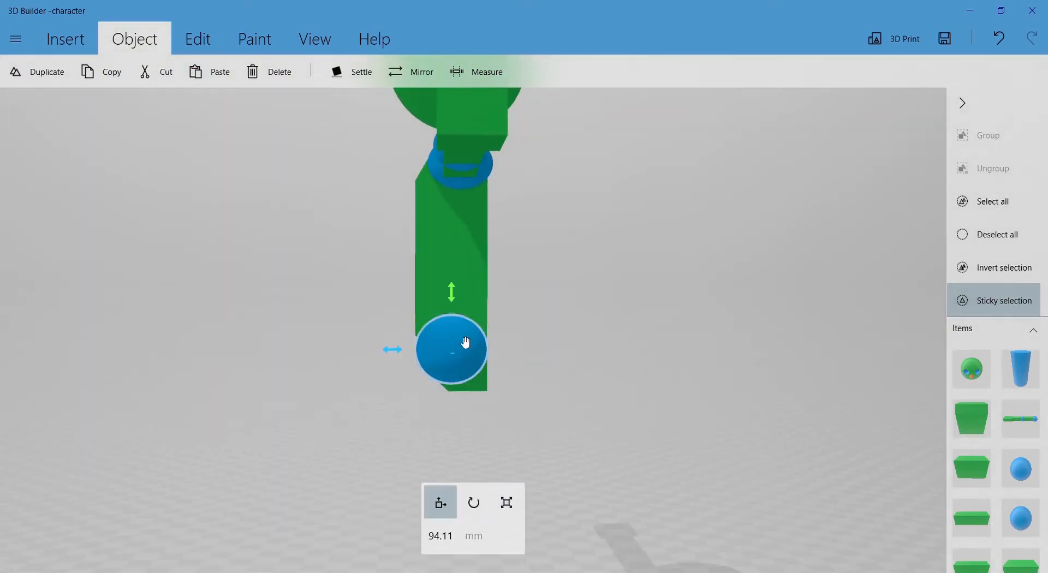
pyautogui.moveTo(457, 300); pyautogui.dragTo(482, 381)
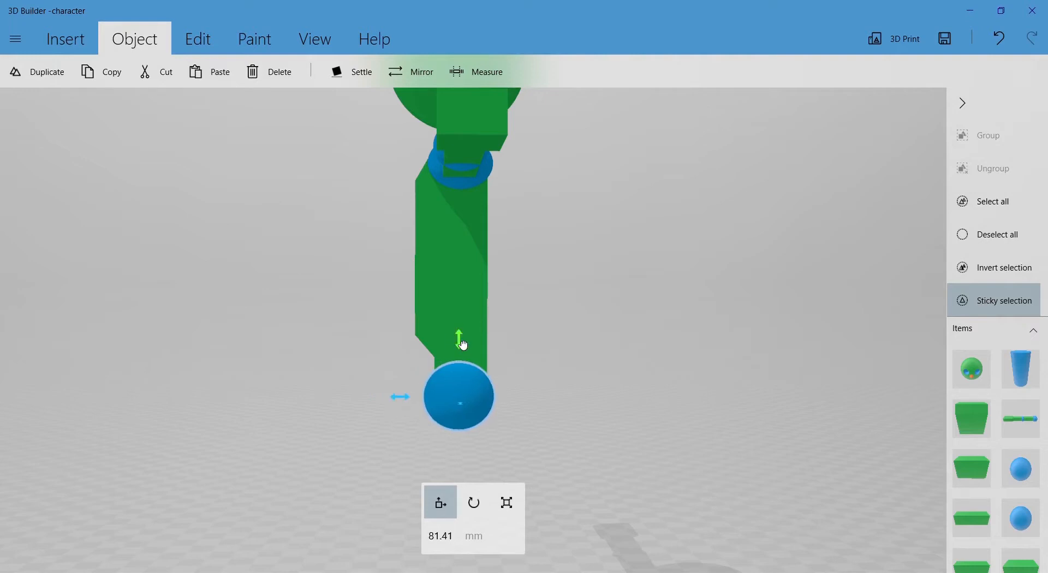
pyautogui.moveTo(463, 345); pyautogui.dragTo(462, 330)
# Insert a cube and scale it down proportionally to about 13 mm
pyautogui.moveTo(560, 340); pyautogui.dragTo(805, 335)
pyautogui.moveTo(712, 340); pyautogui.dragTo(652, 339)
pyautogui.scroll(-3, 652, 339)
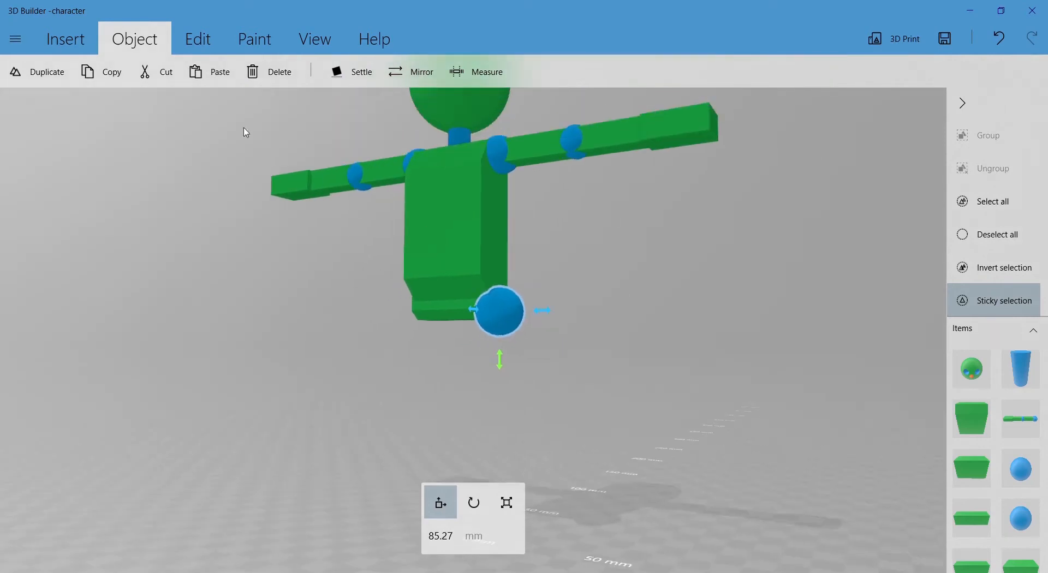
pyautogui.click(86, 45)
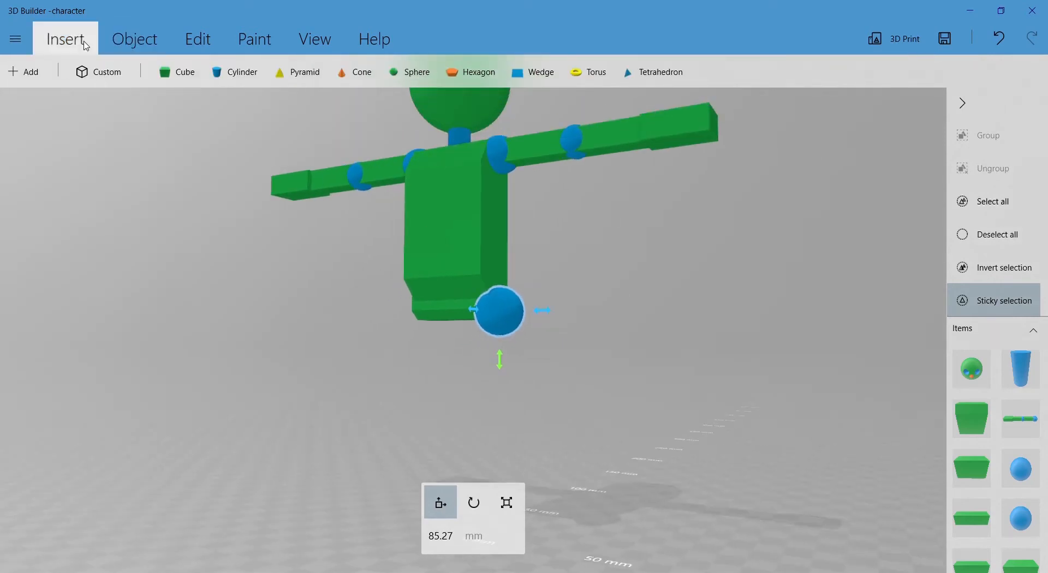
pyautogui.click(178, 68)
pyautogui.press('s')
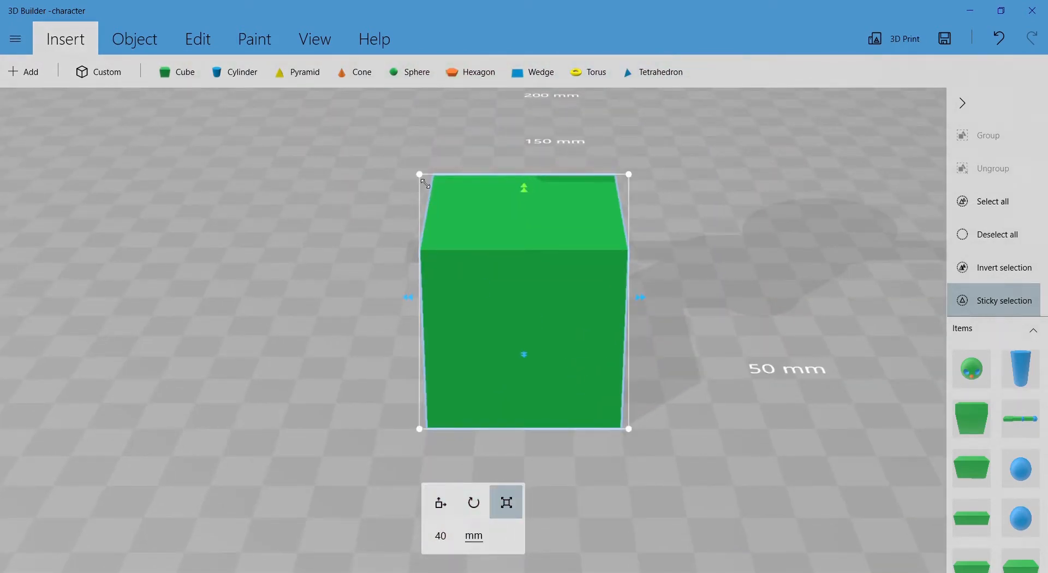
pyautogui.moveTo(425, 184); pyautogui.dragTo(485, 268)
# Shift the small cube sideways below the hip sphere and stretch it upward to about 86 mm tall as a leg
pyautogui.scroll(-5, 542, 273)
pyautogui.moveTo(677, 278); pyautogui.dragTo(613, 338, button='right')
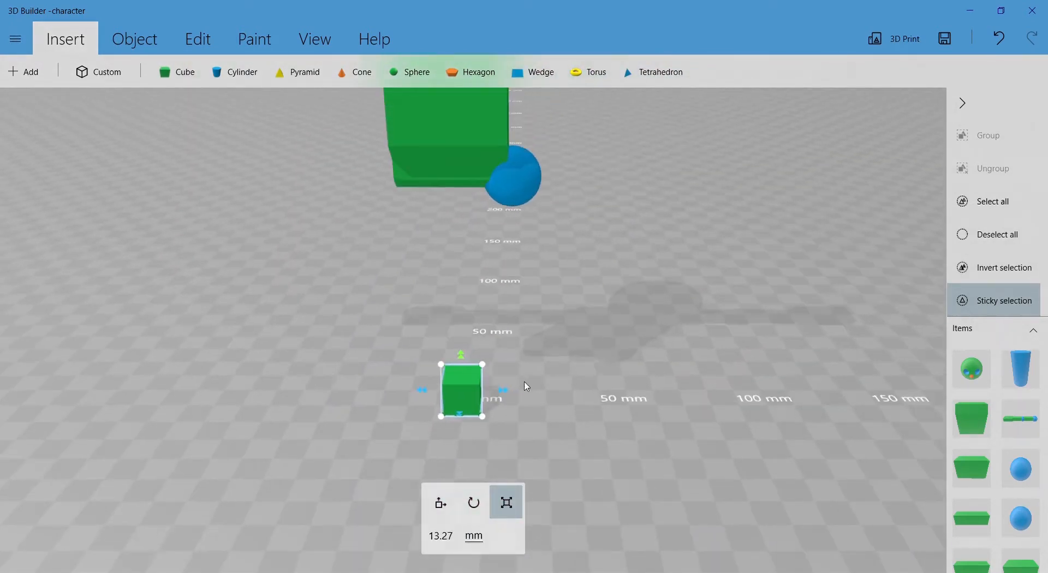
pyautogui.press('m')
pyautogui.moveTo(551, 392); pyautogui.dragTo(588, 392)
pyautogui.press('s')
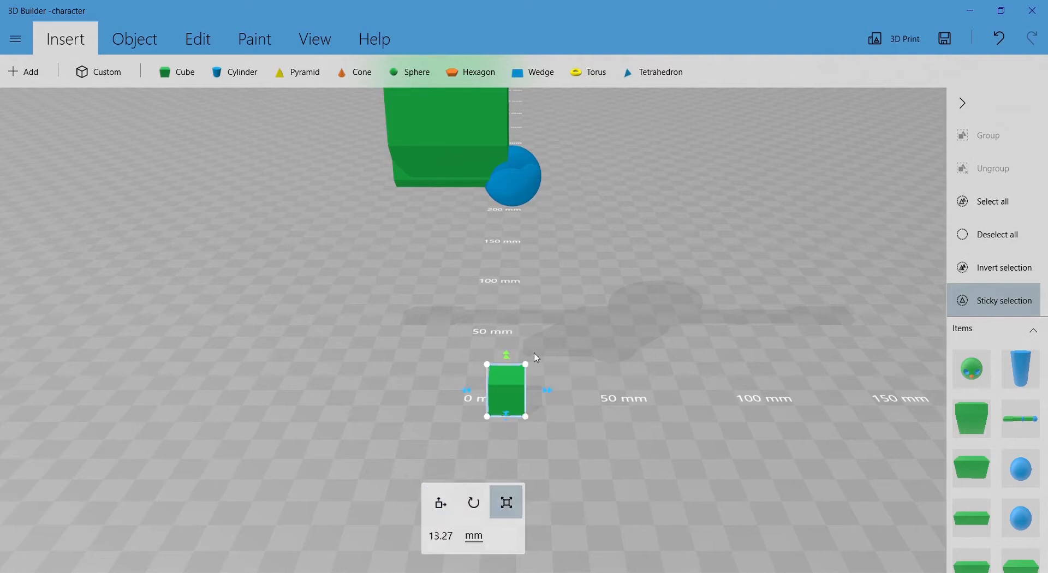
pyautogui.moveTo(513, 359); pyautogui.dragTo(503, 164)
# Align the leg under the hip sphere by moving it sideways to about 18 mm
pyautogui.moveTo(426, 229); pyautogui.dragTo(702, 253, button='right')
pyautogui.press('m')
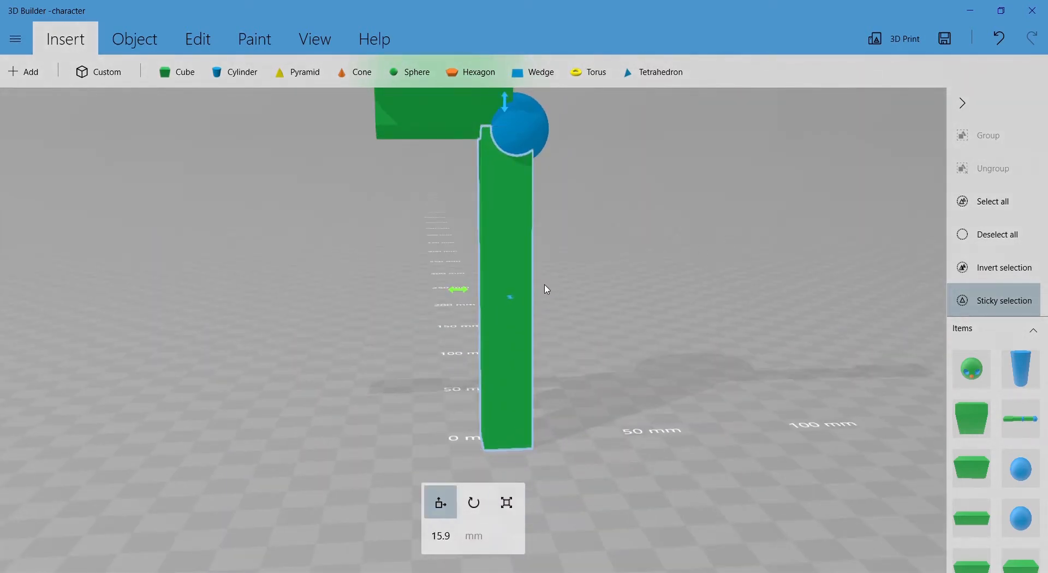
pyautogui.moveTo(465, 291); pyautogui.dragTo(474, 291)
pyautogui.moveTo(471, 291); pyautogui.dragTo(691, 299, button='right')
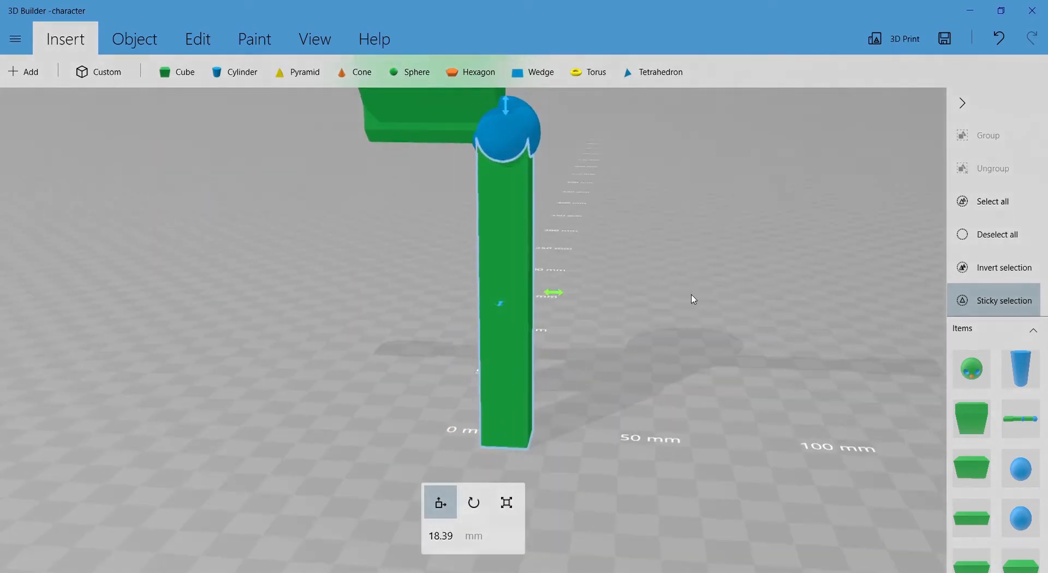
pyautogui.press('s')
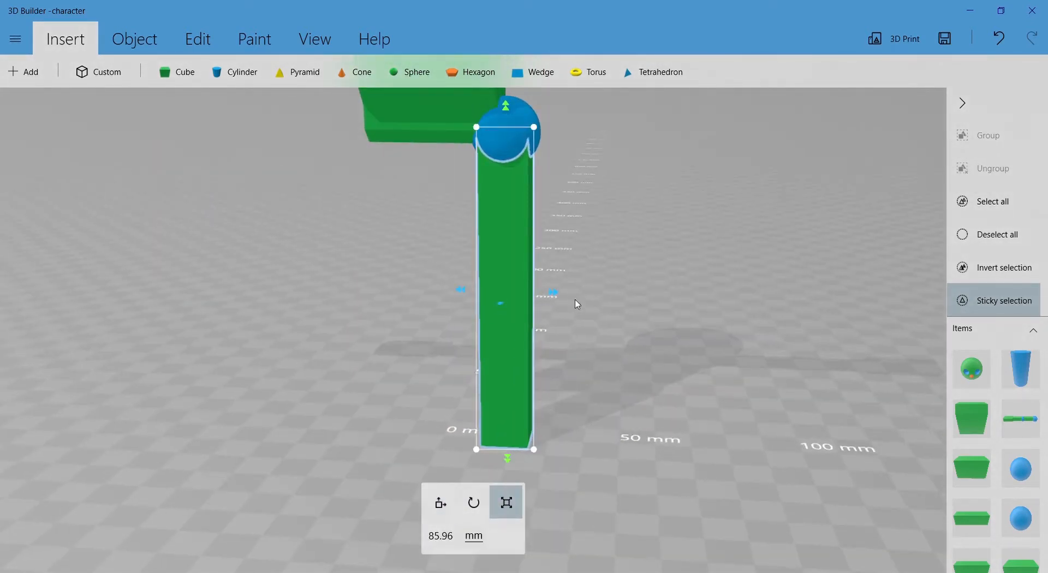
pyautogui.click(512, 233)
# Duplicate the hip sphere and slide the copy sideways onto the original, in line with the leg
pyautogui.moveTo(732, 276); pyautogui.dragTo(369, 254)
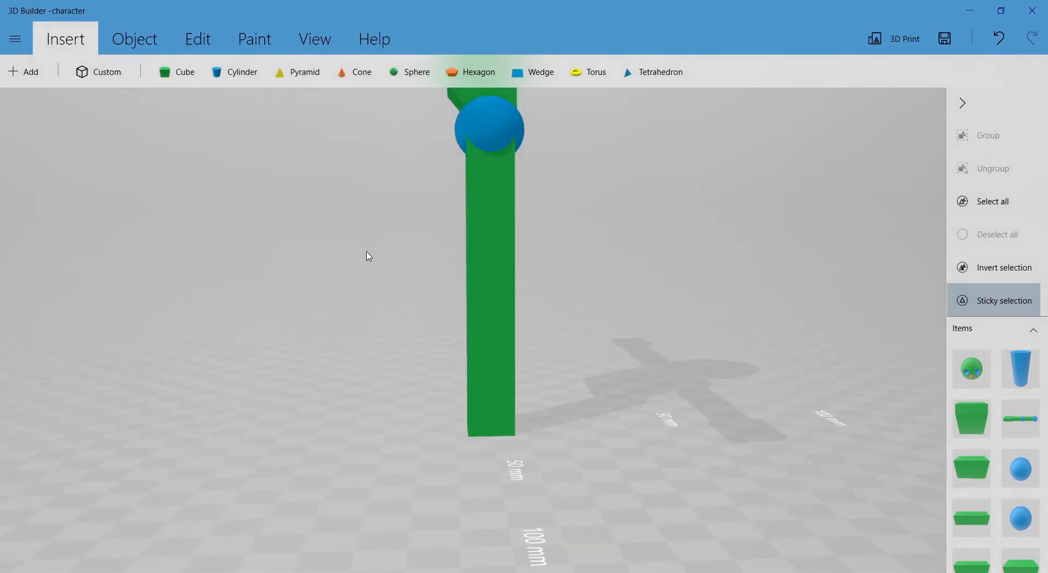
pyautogui.scroll(-2, 580, 250)
pyautogui.scroll(2, 605, 244)
pyautogui.moveTo(586, 240); pyautogui.dragTo(549, 209)
pyautogui.click(480, 154)
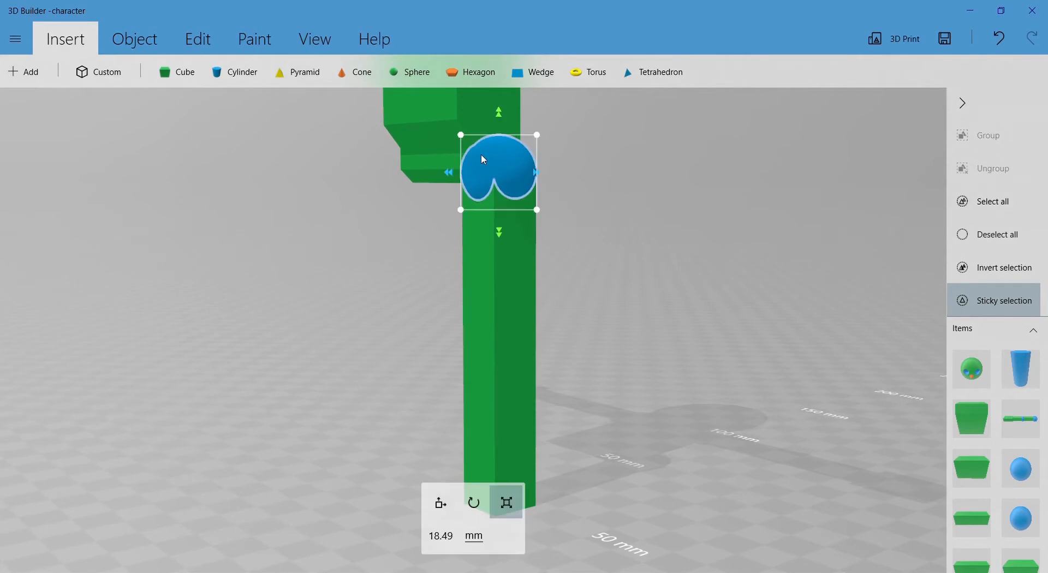
pyautogui.click(112, 48)
pyautogui.click(47, 71)
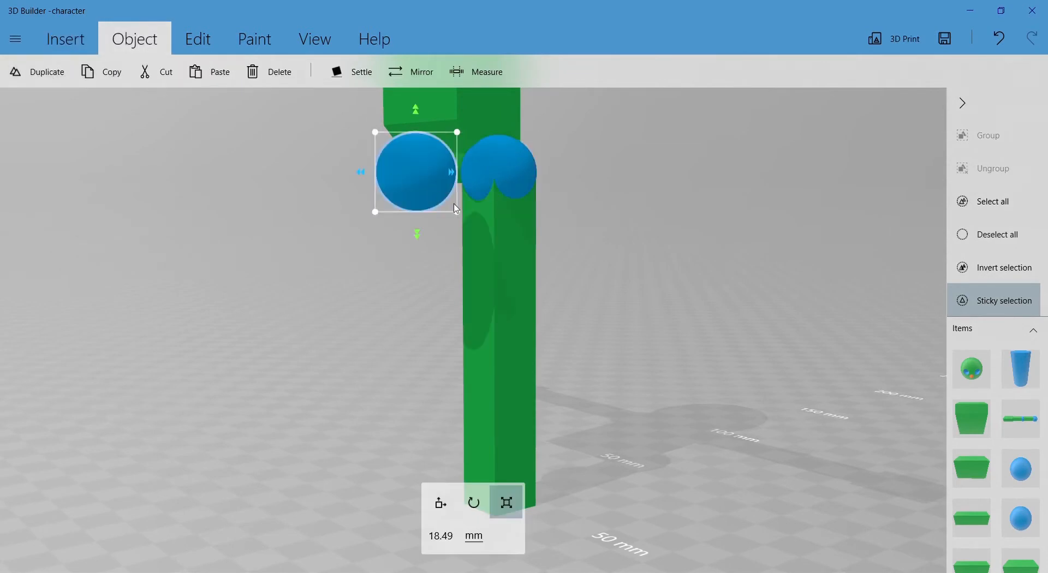
pyautogui.moveTo(362, 173); pyautogui.dragTo(461, 175)
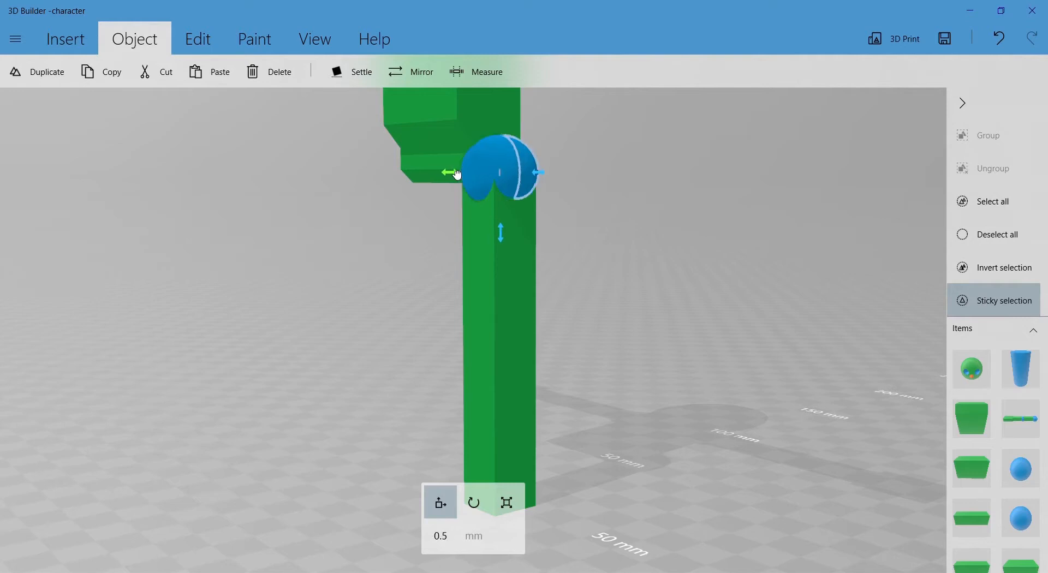
pyautogui.moveTo(676, 251); pyautogui.dragTo(456, 254)
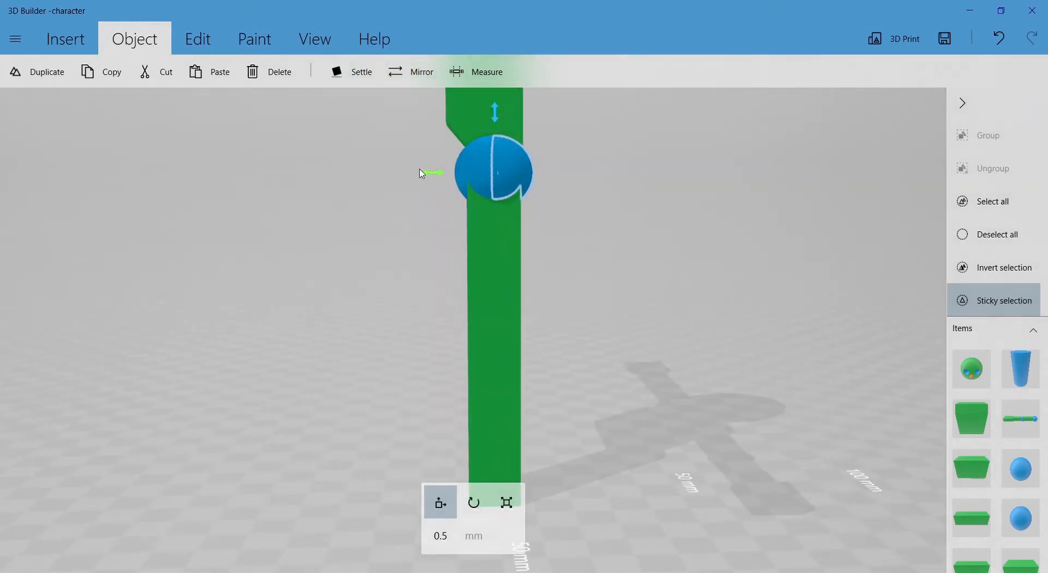
pyautogui.moveTo(420, 170); pyautogui.dragTo(442, 174)
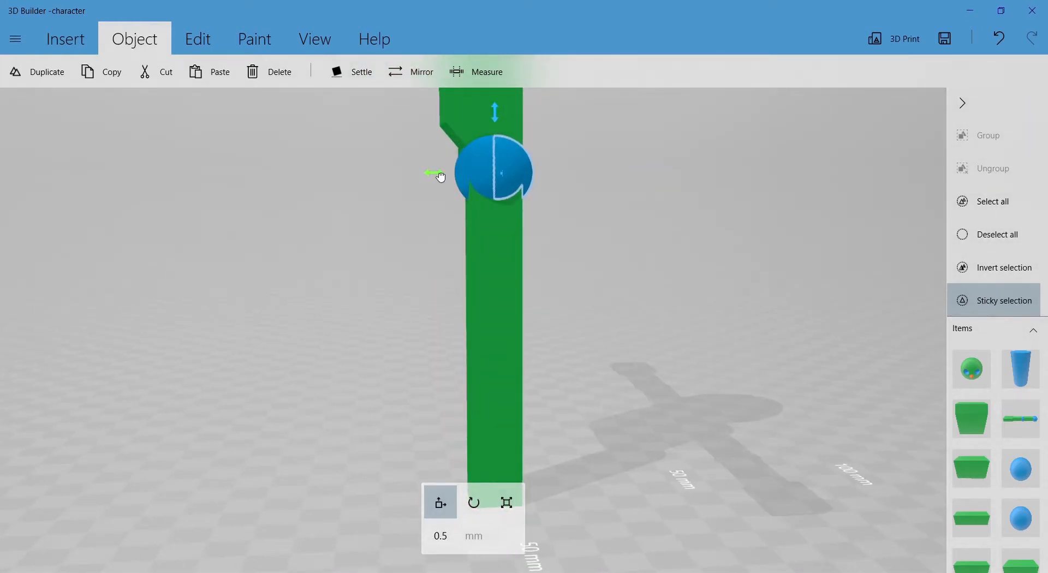
# Lower the copied sphere to about 43 mm, halfway down the leg, as a knee joint
pyautogui.moveTo(500, 121); pyautogui.dragTo(494, 283)
pyautogui.moveTo(737, 322); pyautogui.dragTo(879, 300)
pyautogui.moveTo(694, 366); pyautogui.dragTo(704, 308, button='right')
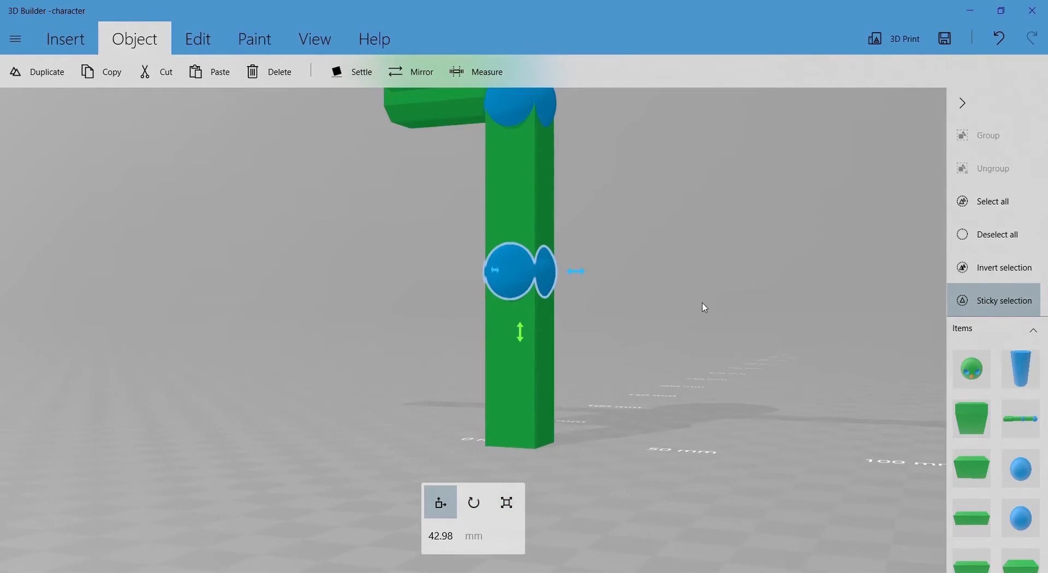
# Raise the knee sphere to about 44.7 mm on the leg
pyautogui.moveTo(859, 306); pyautogui.dragTo(481, 343)
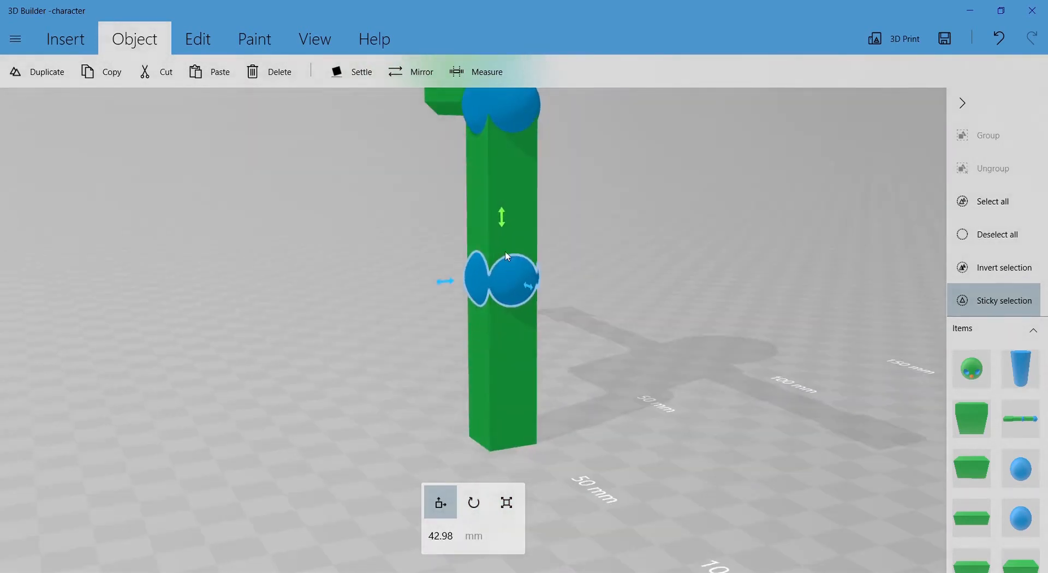
pyautogui.moveTo(503, 220); pyautogui.dragTo(501, 213)
pyautogui.click(153, 40)
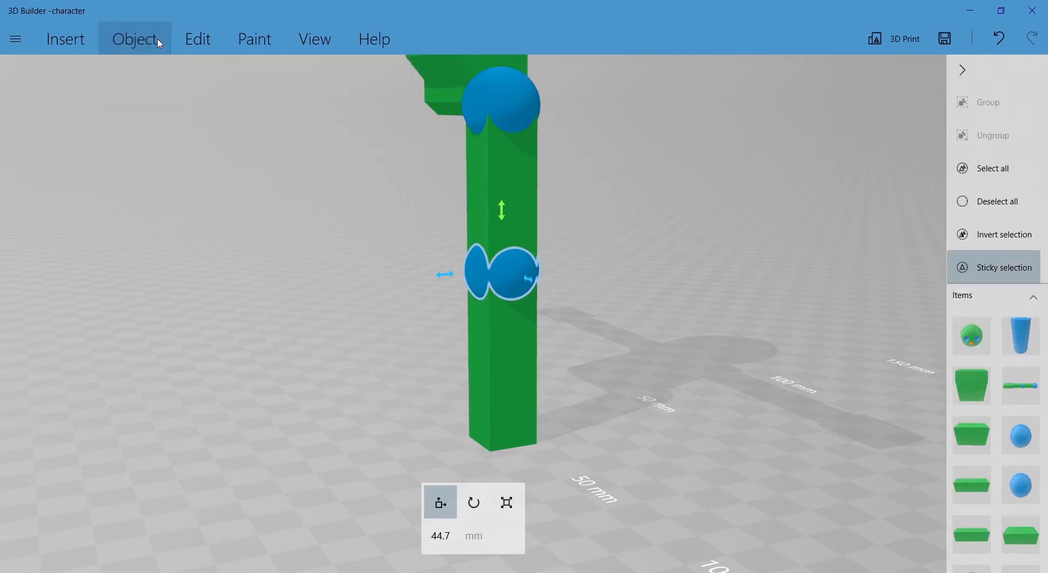
# Insert a cube at the base of the leg and flatten it into a low foot block
pyautogui.click(82, 40)
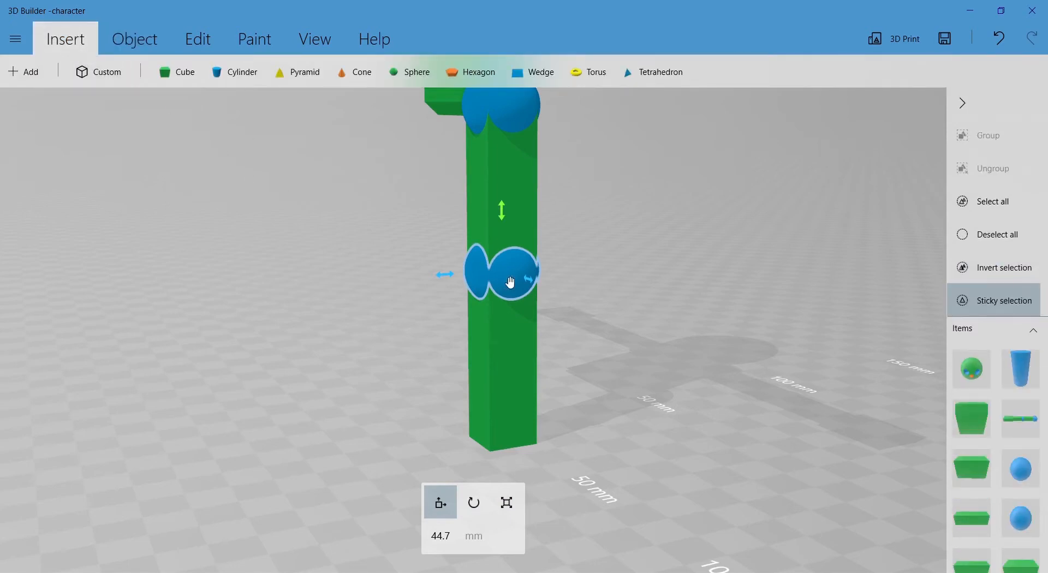
pyautogui.click(164, 130)
pyautogui.click(153, 73)
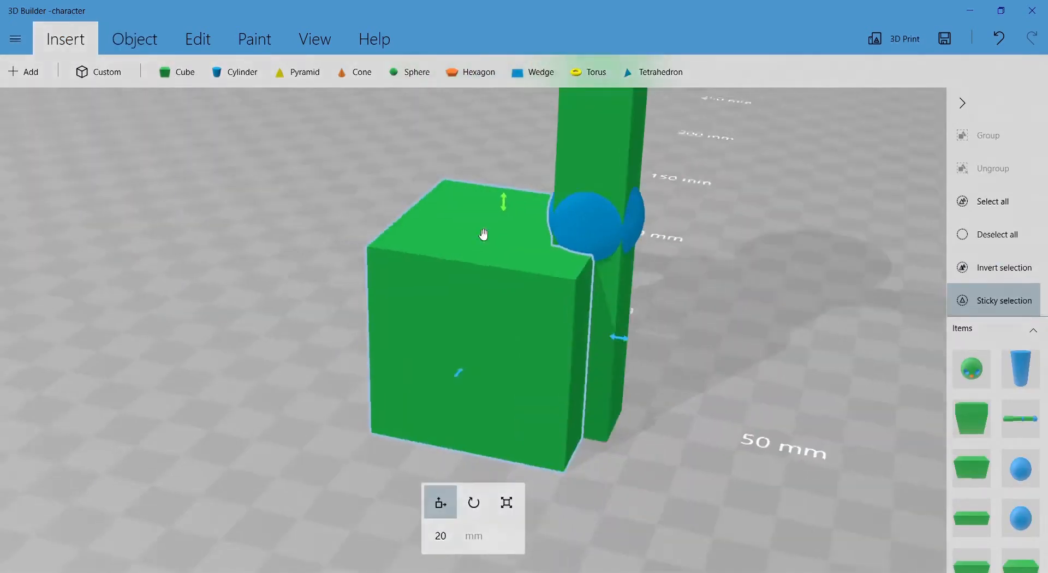
pyautogui.moveTo(529, 199); pyautogui.dragTo(529, 232)
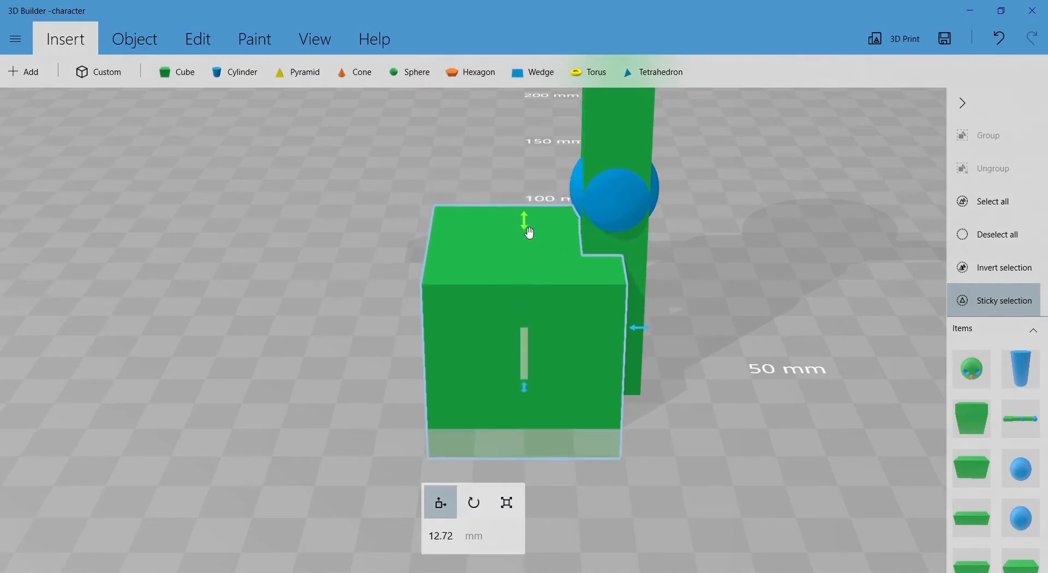
pyautogui.hotkey('ctrl', 'z')
pyautogui.press('s')
pyautogui.moveTo(527, 195); pyautogui.dragTo(513, 325)
# Resize the foot block under the leg to about 23 mm long and 13.6 mm wide
pyautogui.moveTo(412, 361); pyautogui.dragTo(502, 374)
pyautogui.moveTo(528, 293); pyautogui.dragTo(547, 318)
pyautogui.moveTo(721, 341); pyautogui.dragTo(689, 349)
pyautogui.scroll(3, 704, 349)
pyautogui.moveTo(902, 337); pyautogui.dragTo(665, 391)
pyautogui.moveTo(555, 456); pyautogui.dragTo(590, 472)
pyautogui.moveTo(639, 431); pyautogui.dragTo(382, 409)
pyautogui.click(507, 503)
pyautogui.moveTo(565, 423); pyautogui.dragTo(74, 393)
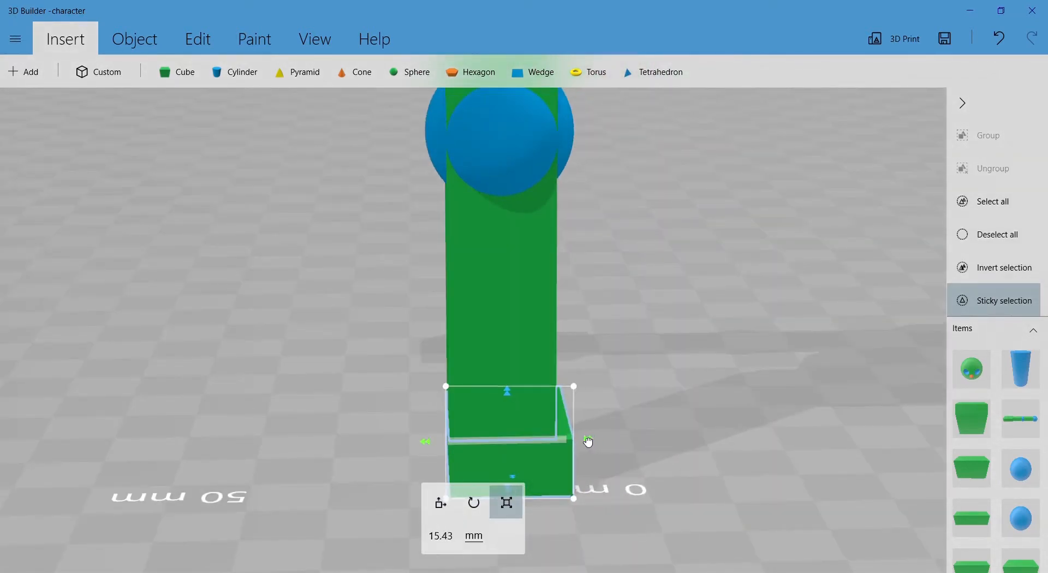
pyautogui.moveTo(625, 425); pyautogui.dragTo(818, 411)
pyautogui.moveTo(496, 391); pyautogui.dragTo(752, 395)
# Trim the foot block's side to about 13.3 mm wide so it sits closer to the leg's face
pyautogui.scroll(4, 756, 406)
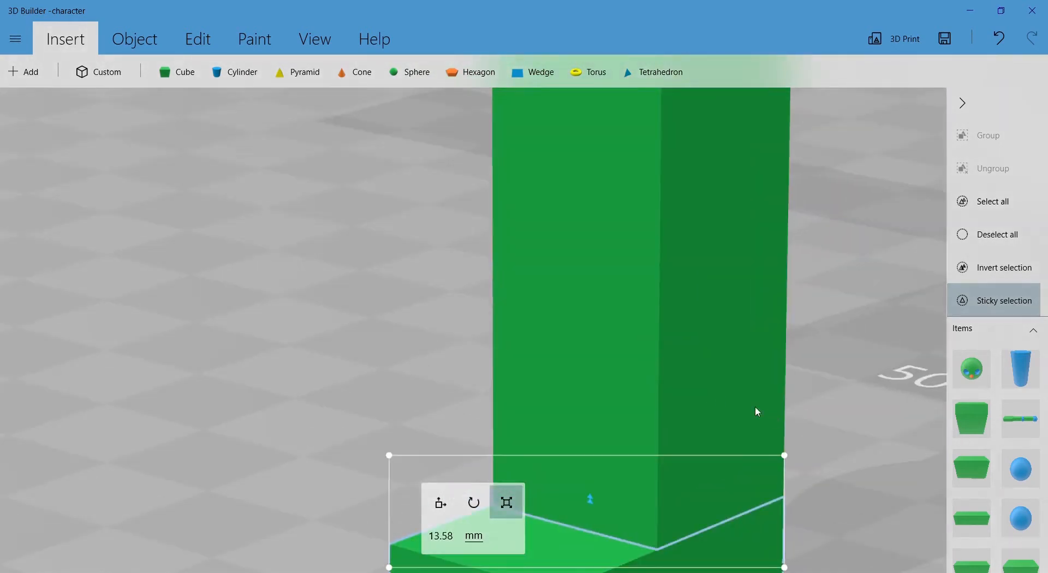
pyautogui.moveTo(755, 406); pyautogui.dragTo(536, 213, button='right')
pyautogui.moveTo(536, 213); pyautogui.dragTo(642, 319)
pyautogui.click(503, 362)
pyautogui.moveTo(682, 369); pyautogui.dragTo(496, 321)
pyautogui.click(395, 318)
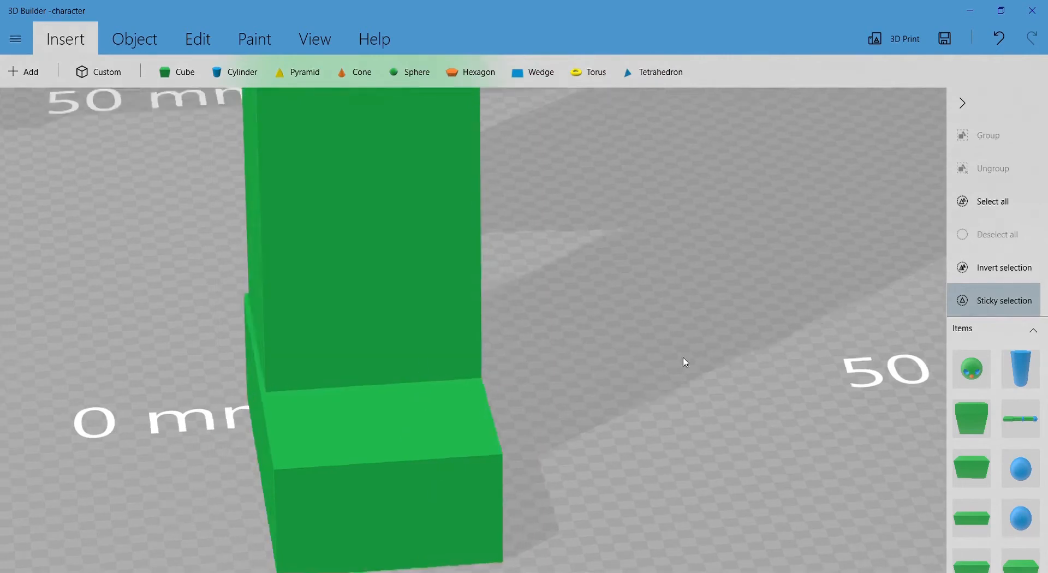
pyautogui.moveTo(683, 360); pyautogui.dragTo(466, 447)
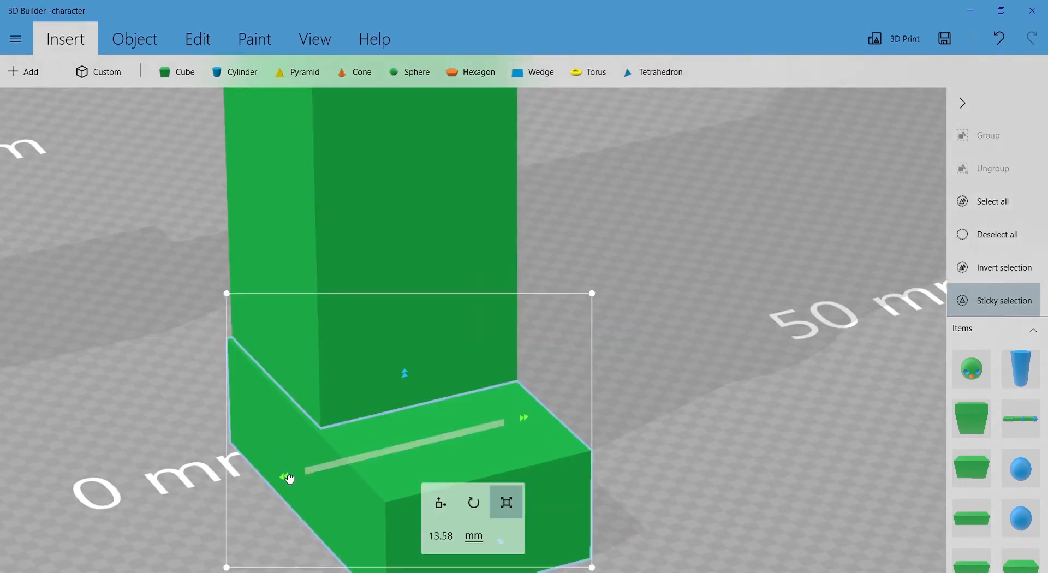
pyautogui.moveTo(293, 479); pyautogui.dragTo(295, 479)
pyautogui.click(341, 470)
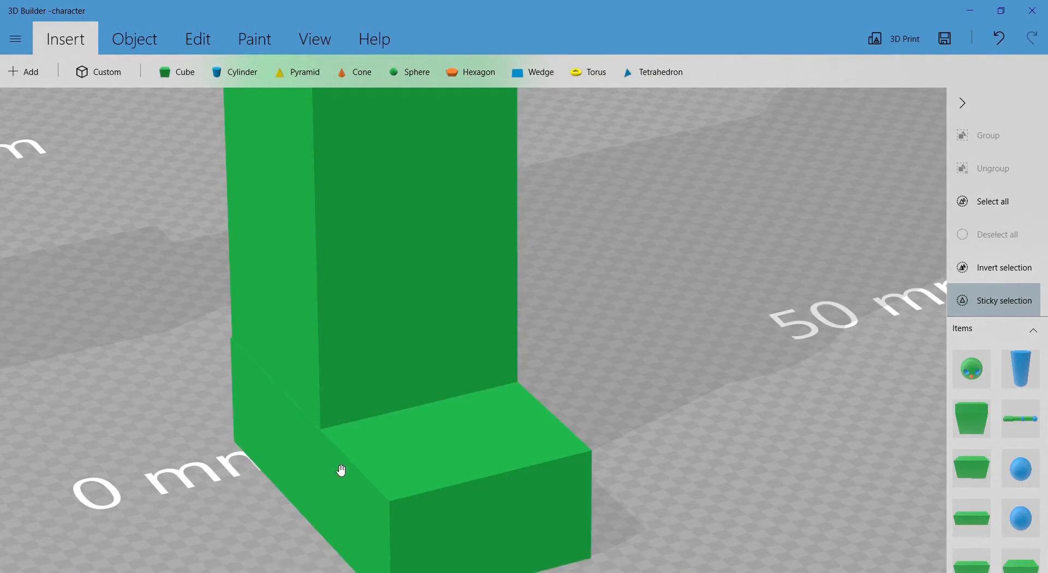
# Compare the widths and edge alignment of the leg and the foot block from several sides
pyautogui.moveTo(700, 370); pyautogui.dragTo(145, 397)
pyautogui.click(510, 334)
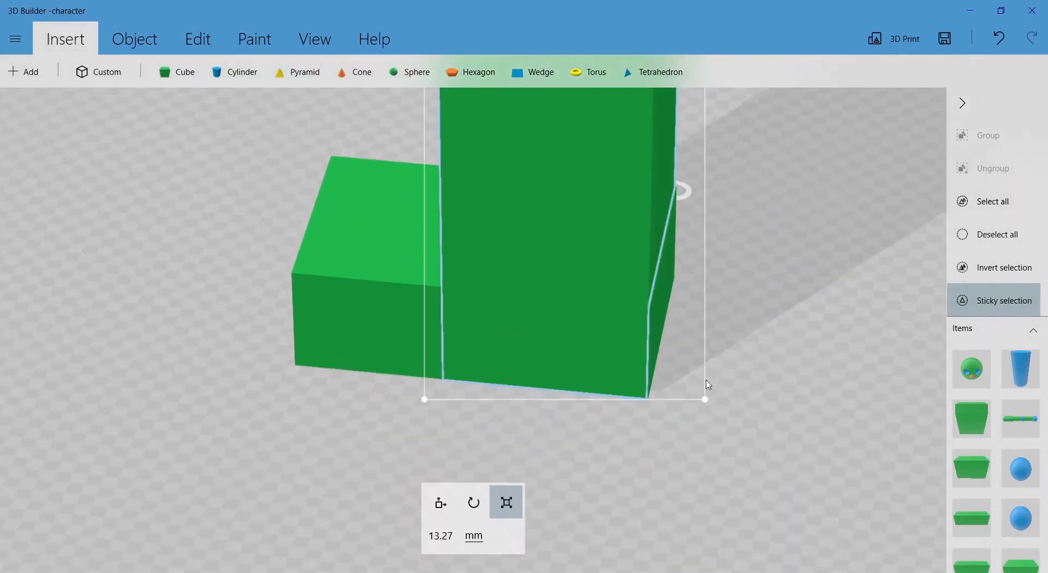
pyautogui.moveTo(716, 320); pyautogui.dragTo(691, 371, button='right')
pyautogui.rightClick(677, 376)
pyautogui.rightClick(674, 378)
pyautogui.rightClick(673, 380)
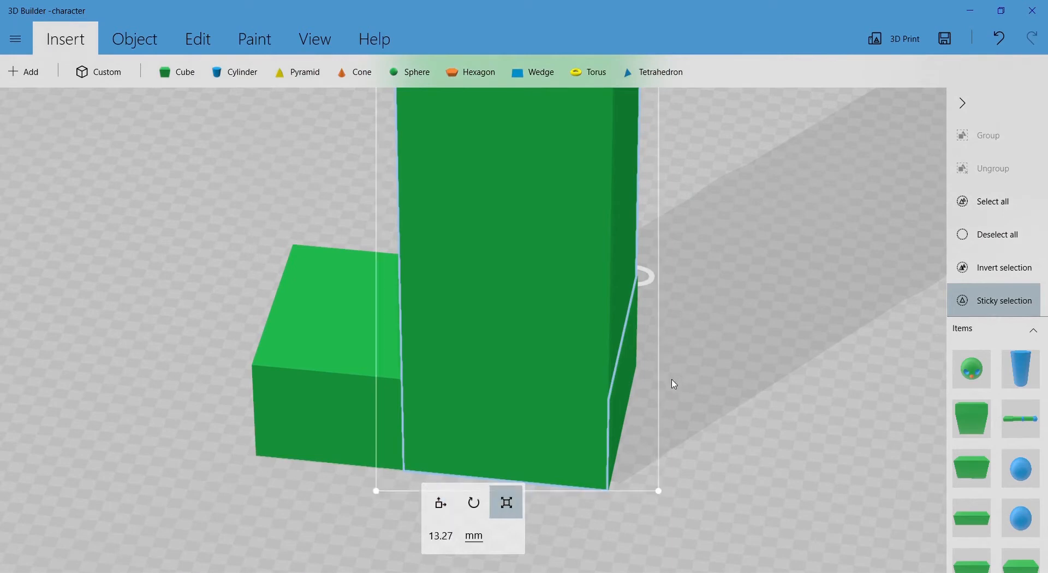
pyautogui.scroll(-2, 679, 399)
pyautogui.scroll(-2, 680, 401)
pyautogui.click(530, 338)
pyautogui.click(513, 379)
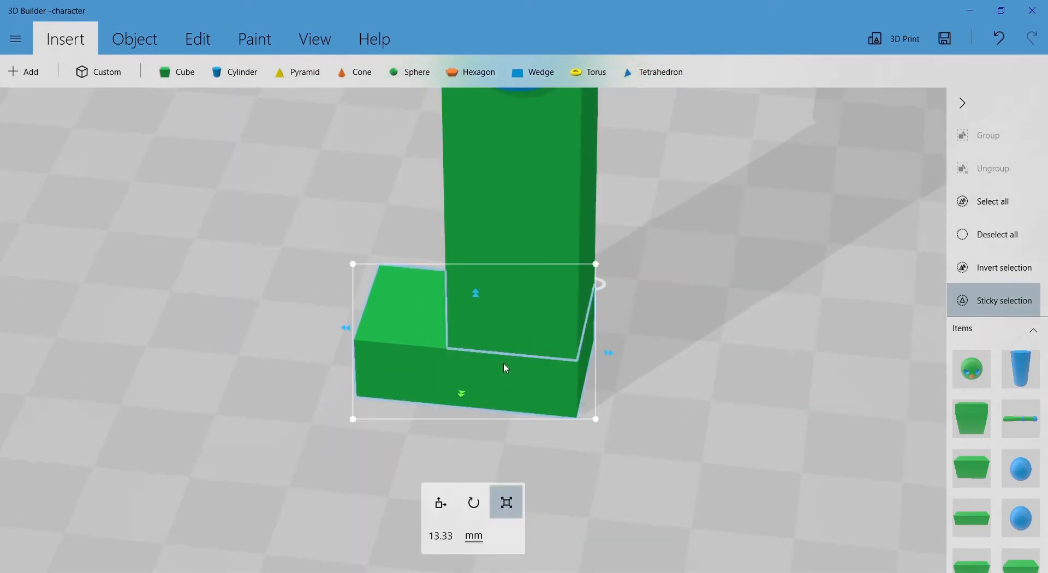
pyautogui.scroll(2, 625, 368)
pyautogui.moveTo(654, 391); pyautogui.dragTo(653, 397)
pyautogui.click(649, 396)
pyautogui.moveTo(751, 434); pyautogui.dragTo(579, 415)
pyautogui.click(518, 376)
pyautogui.click(348, 381)
pyautogui.moveTo(166, 345); pyautogui.dragTo(793, 355)
pyautogui.scroll(-3, 766, 370)
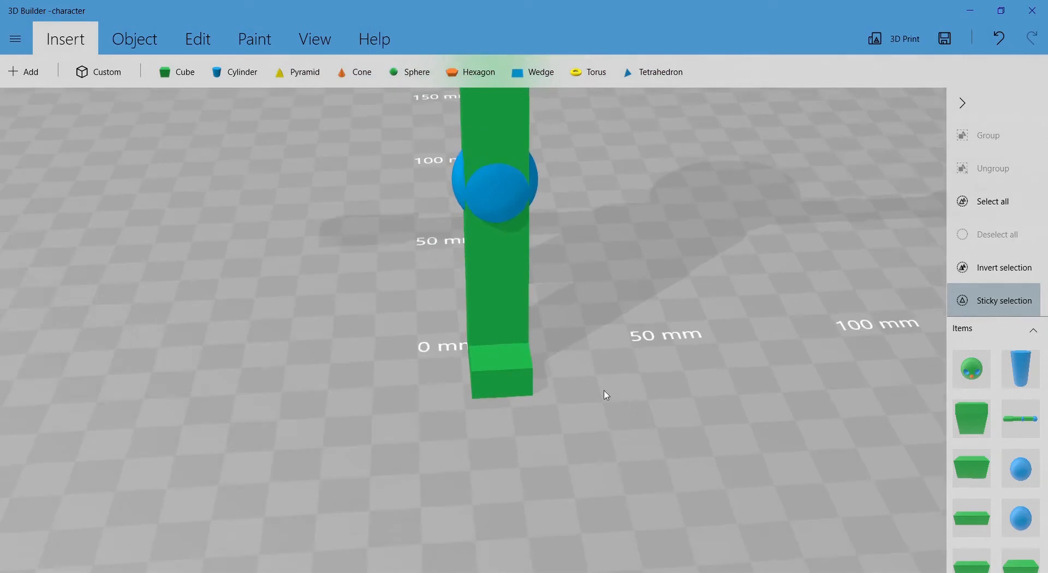
# Examine the foot block's length and proportions against the whole leg from the front and side
pyautogui.moveTo(604, 393); pyautogui.dragTo(882, 393)
pyautogui.click(563, 395)
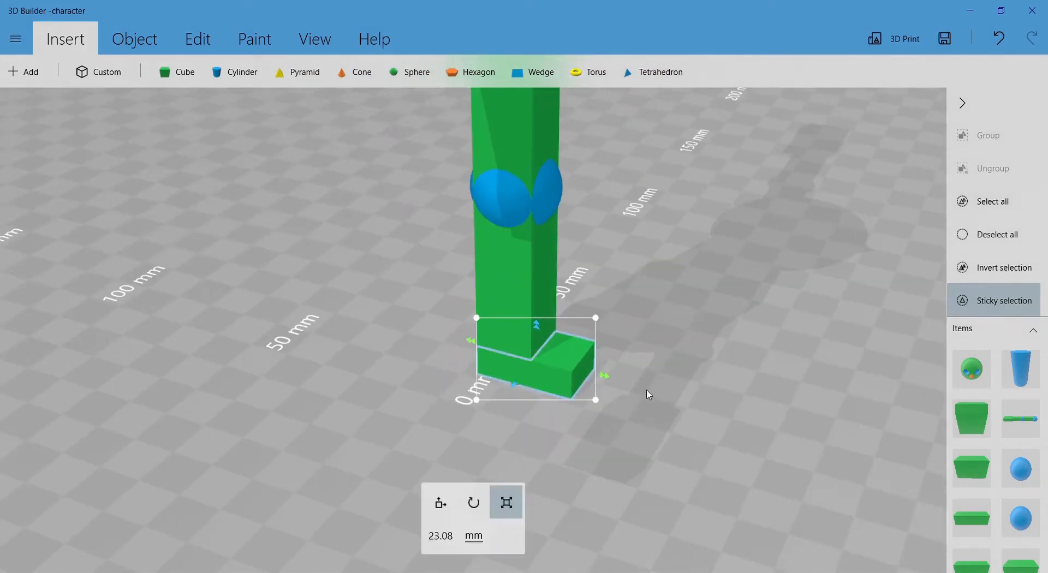
pyautogui.scroll(4, 649, 395)
pyautogui.moveTo(718, 358); pyautogui.dragTo(768, 326)
pyautogui.moveTo(768, 326); pyautogui.dragTo(564, 284, button='right')
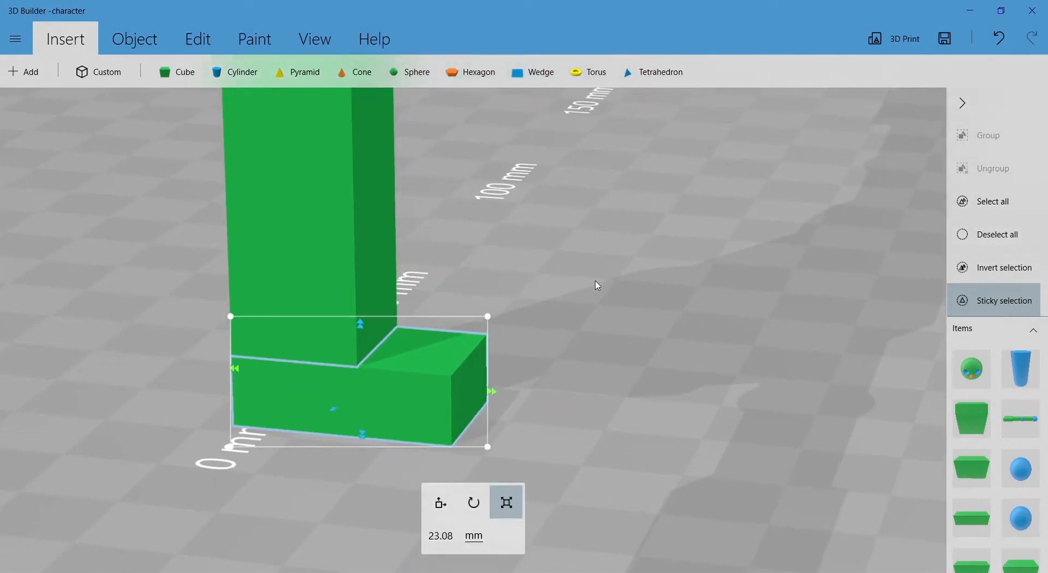
pyautogui.scroll(-3, 613, 274)
pyautogui.click(493, 329)
pyautogui.moveTo(595, 250); pyautogui.dragTo(601, 352, button='right')
pyautogui.click(509, 430)
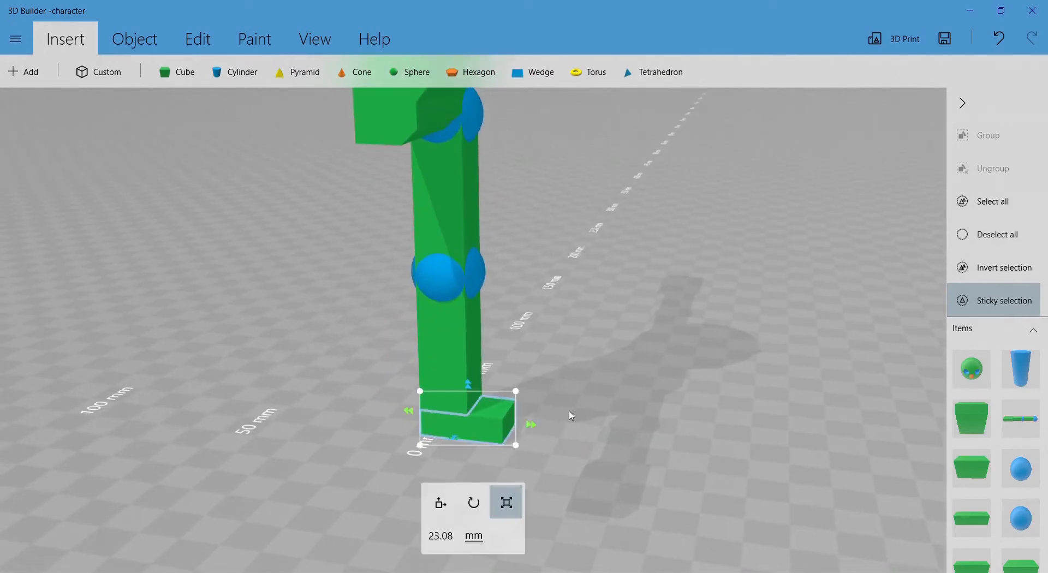
pyautogui.scroll(2, 601, 421)
pyautogui.scroll(-4, 646, 377)
pyautogui.scroll(2, 694, 394)
pyautogui.moveTo(694, 395); pyautogui.dragTo(543, 337)
pyautogui.scroll(-3, 605, 294)
pyautogui.moveTo(606, 294); pyautogui.dragTo(599, 377, button='right')
pyautogui.moveTo(599, 374); pyautogui.dragTo(361, 380)
pyautogui.moveTo(366, 360); pyautogui.dragTo(471, 247, button='right')
pyautogui.scroll(4, 384, 345)
pyautogui.scroll(2, 385, 345)
pyautogui.moveTo(471, 247); pyautogui.dragTo(750, 382)
pyautogui.moveTo(734, 382); pyautogui.dragTo(719, 336, button='right')
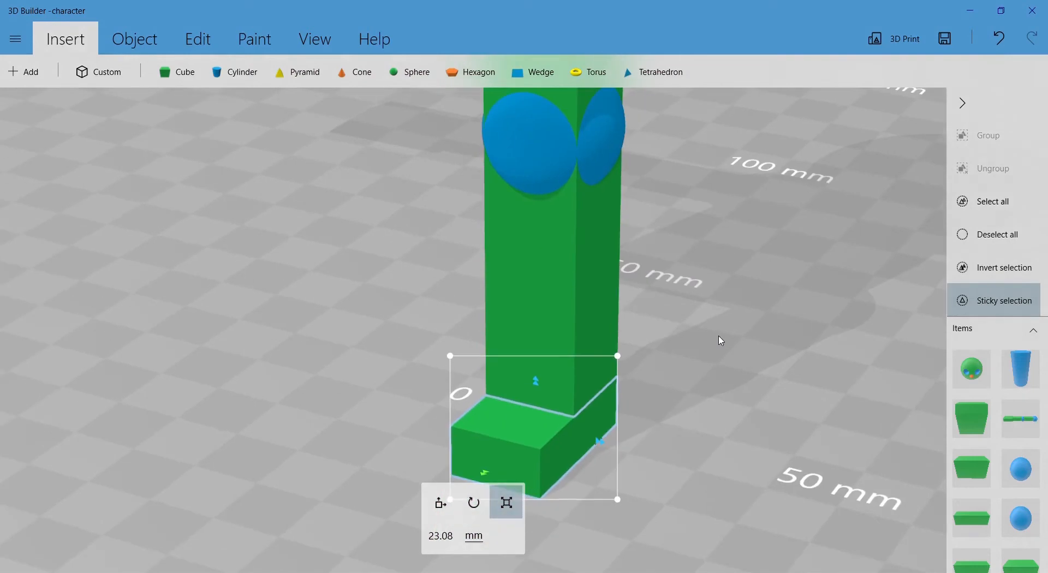
pyautogui.moveTo(721, 343); pyautogui.dragTo(751, 295)
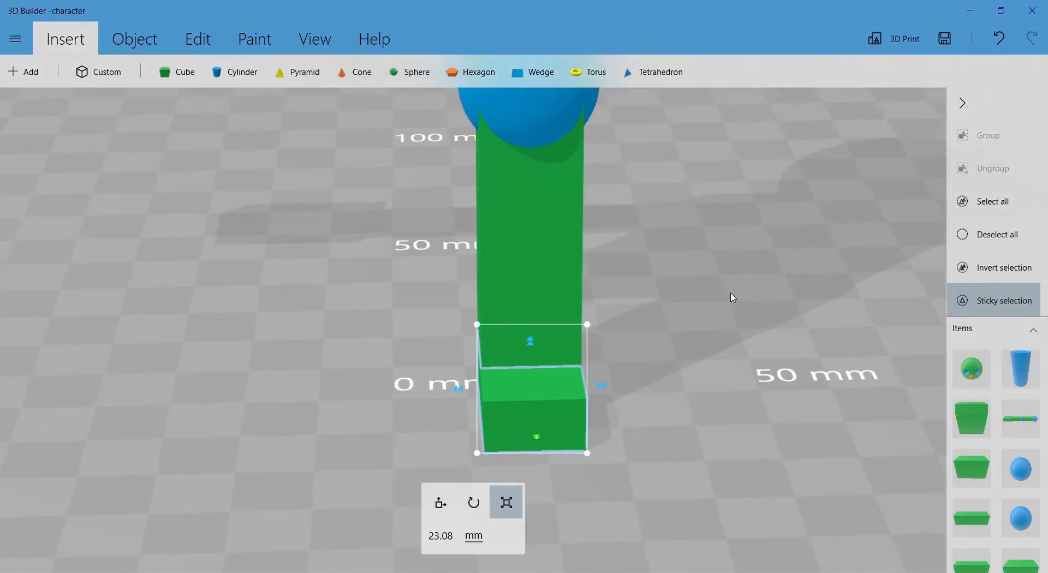
pyautogui.scroll(2, 706, 297)
pyautogui.scroll(-2, 693, 382)
# Extend the foot block forward to about 28 mm long
pyautogui.moveTo(693, 382)
pyautogui.mouseDown()
pyautogui.moveTo(627, 377)
pyautogui.moveTo(703, 370)
pyautogui.mouseUp()
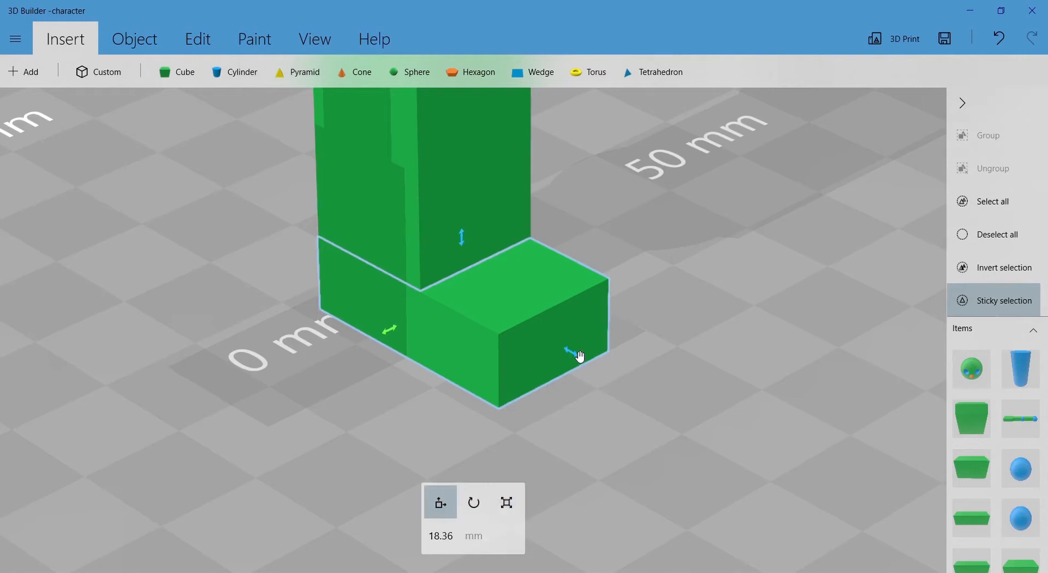
pyautogui.moveTo(574, 354); pyautogui.dragTo(617, 389)
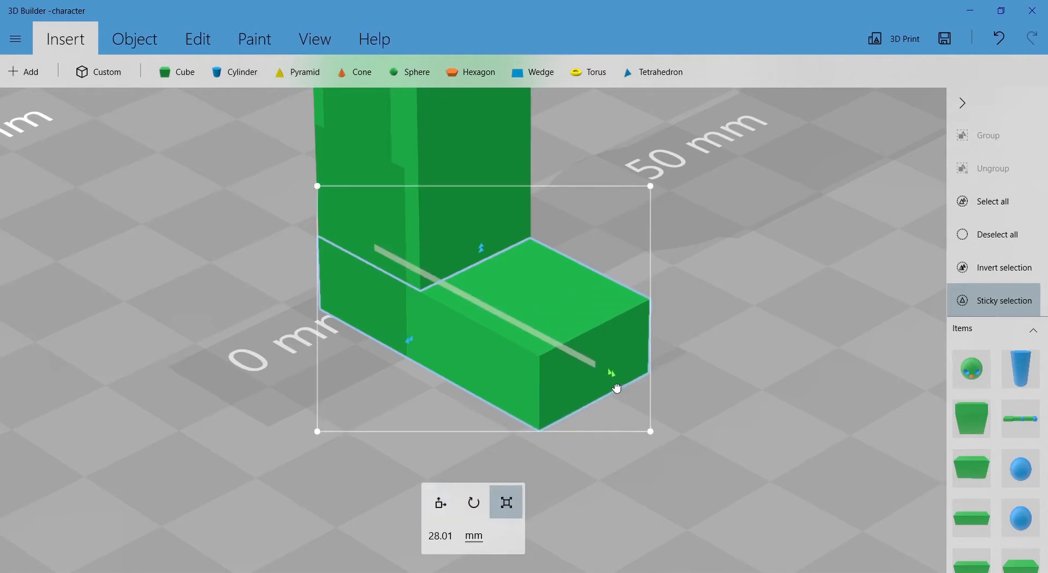
pyautogui.scroll(-5, 567, 361)
pyautogui.click(592, 283)
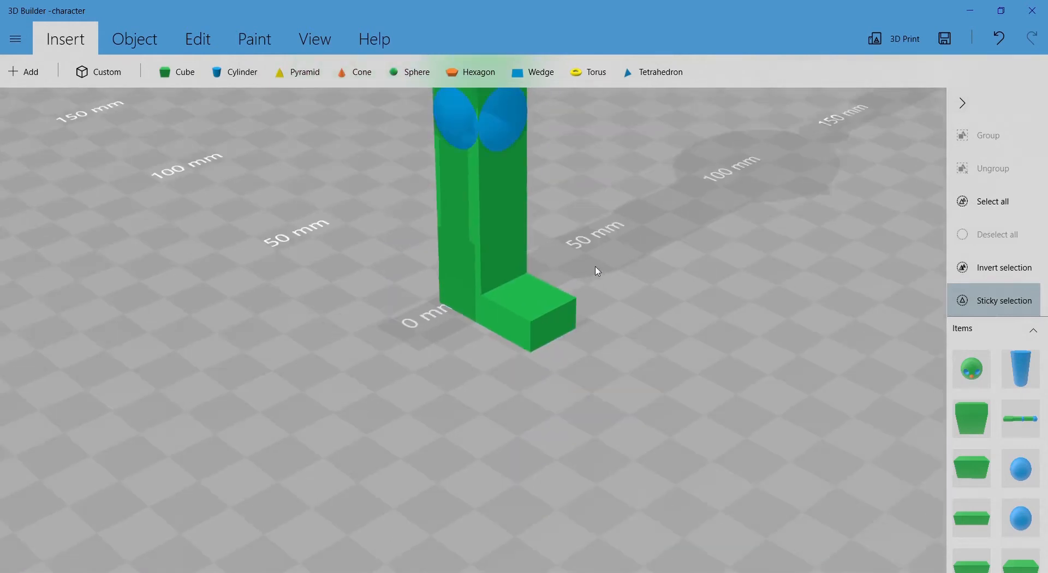
# Duplicate the knee sphere and lower the copy to about 4.7 mm at the front end of the foot
pyautogui.click(520, 158)
pyautogui.moveTo(642, 203); pyautogui.dragTo(611, 349, button='right')
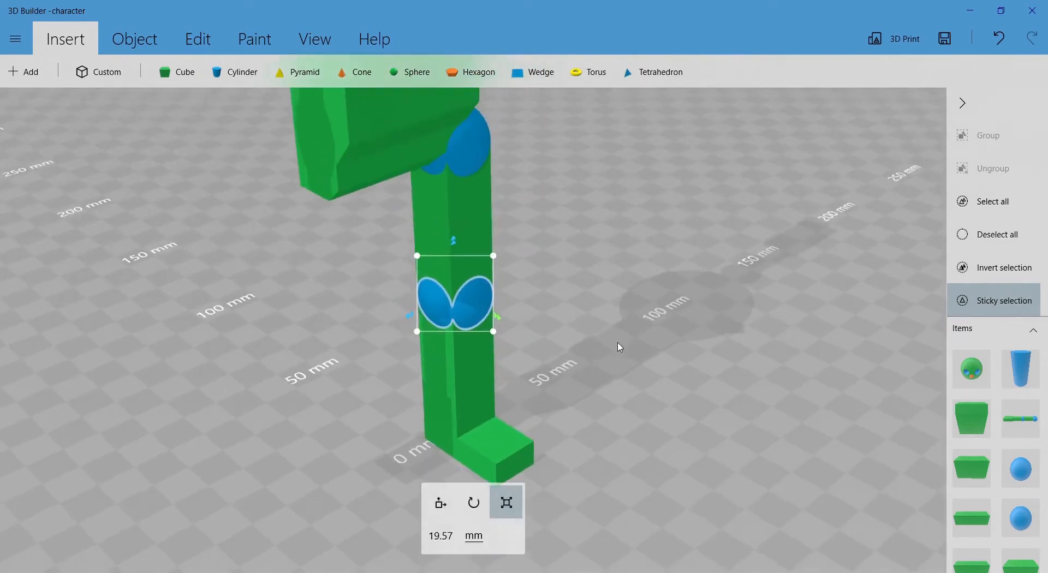
pyautogui.scroll(-2, 588, 335)
pyautogui.moveTo(587, 334); pyautogui.dragTo(702, 320)
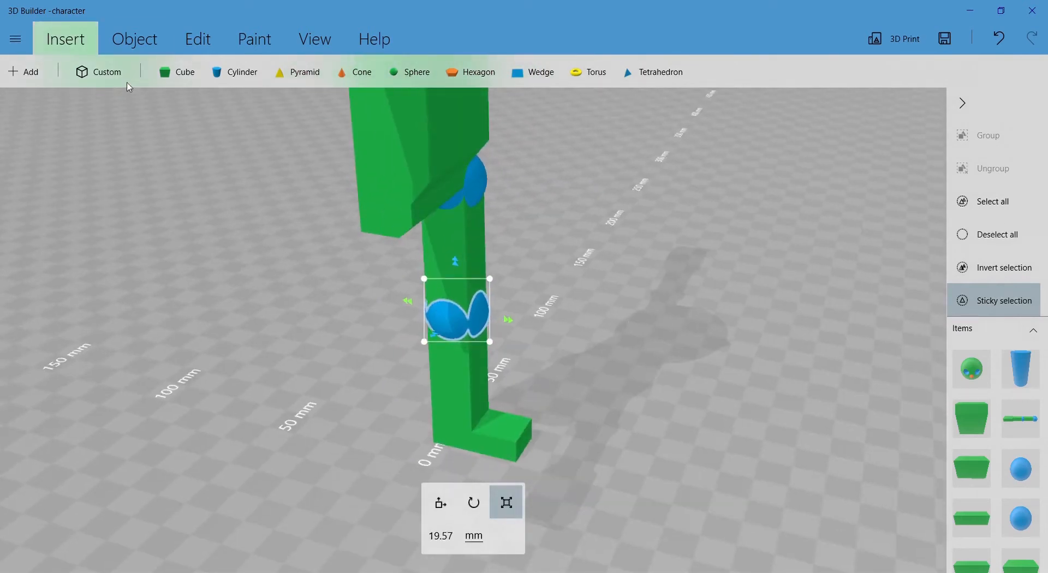
pyautogui.click(135, 39)
pyautogui.click(38, 71)
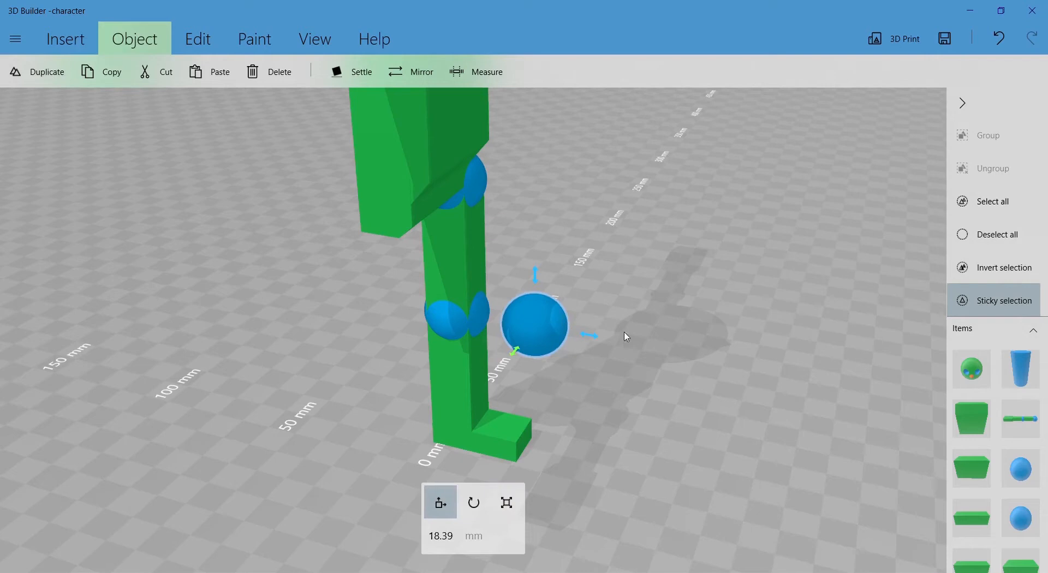
pyautogui.scroll(3, 613, 281)
pyautogui.moveTo(516, 112); pyautogui.dragTo(555, 371)
# Flatten the copied sphere at the toe end to about 10.6 mm tall and rest it at ground level
pyautogui.moveTo(648, 356); pyautogui.dragTo(739, 217, button='right')
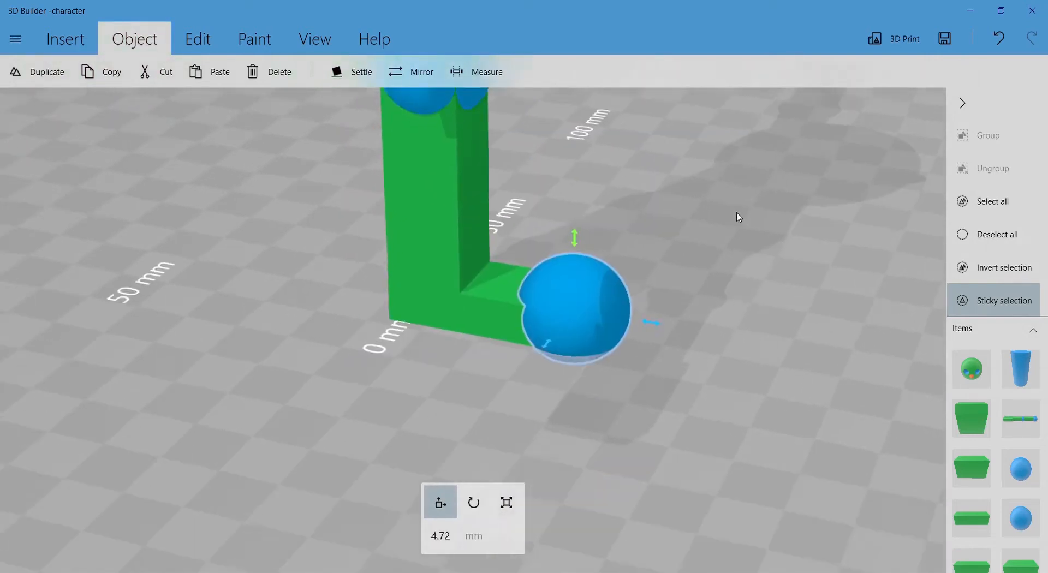
pyautogui.scroll(4, 766, 244)
pyautogui.moveTo(824, 182); pyautogui.dragTo(907, 108)
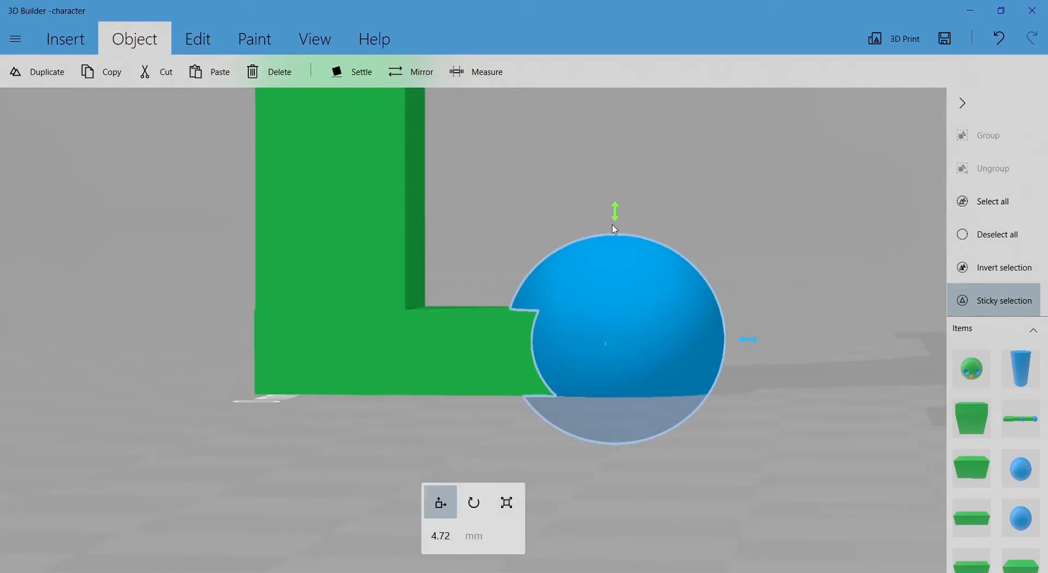
pyautogui.moveTo(618, 206); pyautogui.dragTo(612, 260)
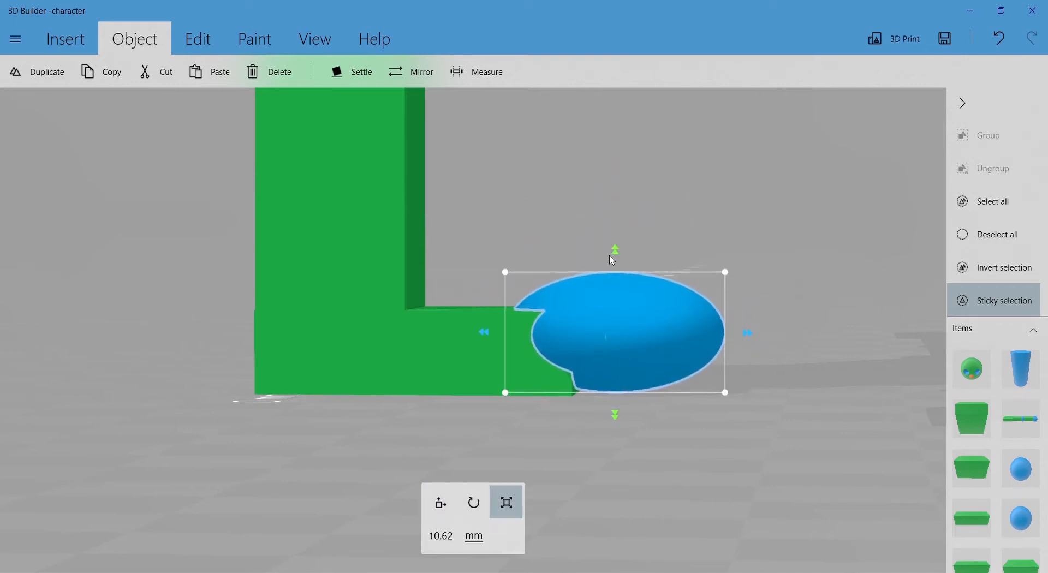
# Shorten the toe sphere to about 14.5 mm and slide it back into the foot to about -19.1 mm
pyautogui.moveTo(744, 340); pyautogui.dragTo(691, 345)
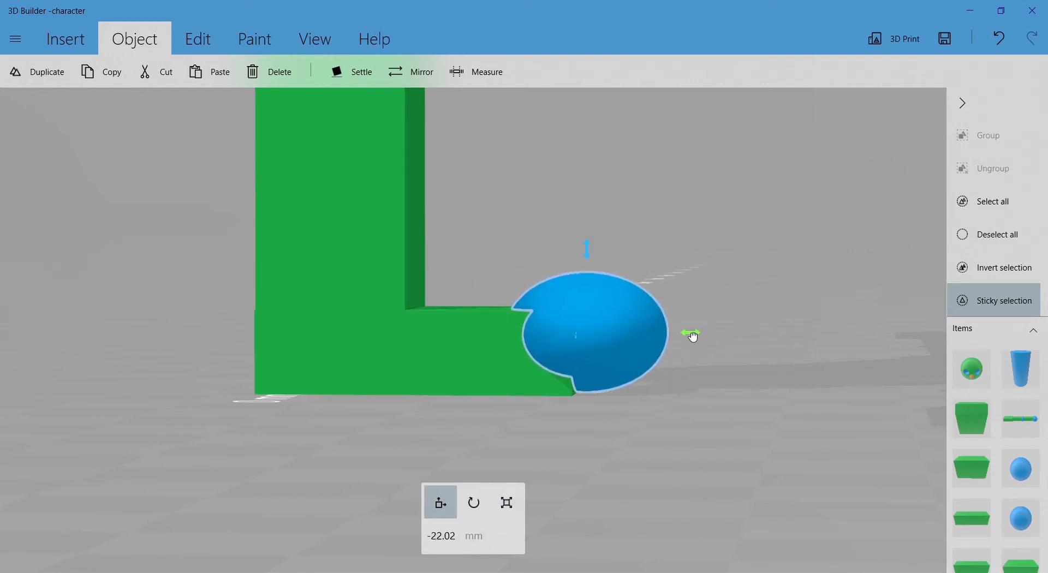
pyautogui.moveTo(693, 337); pyautogui.dragTo(667, 339)
pyautogui.moveTo(747, 247); pyautogui.dragTo(814, 285)
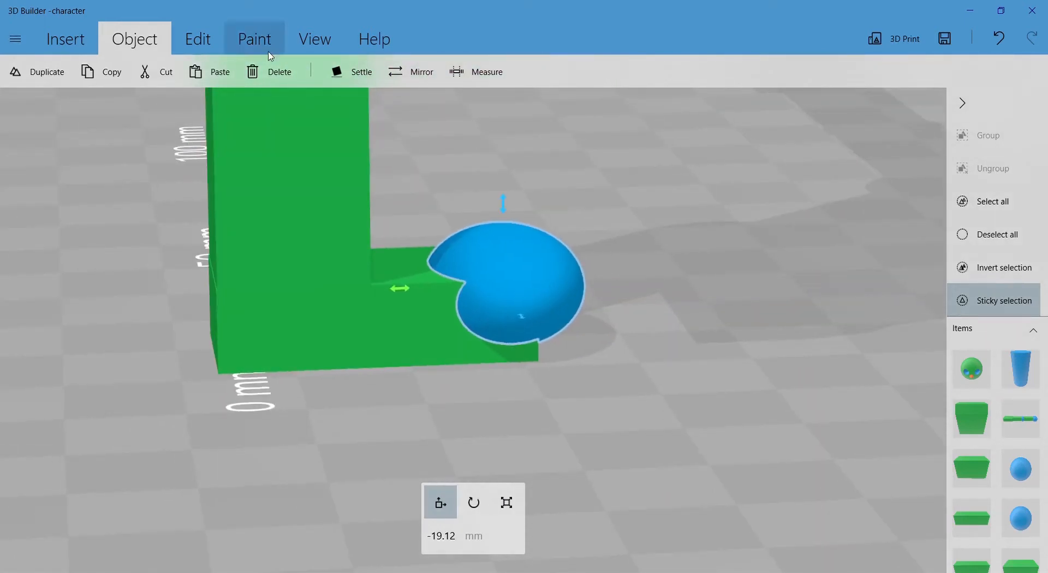
pyautogui.click(57, 32)
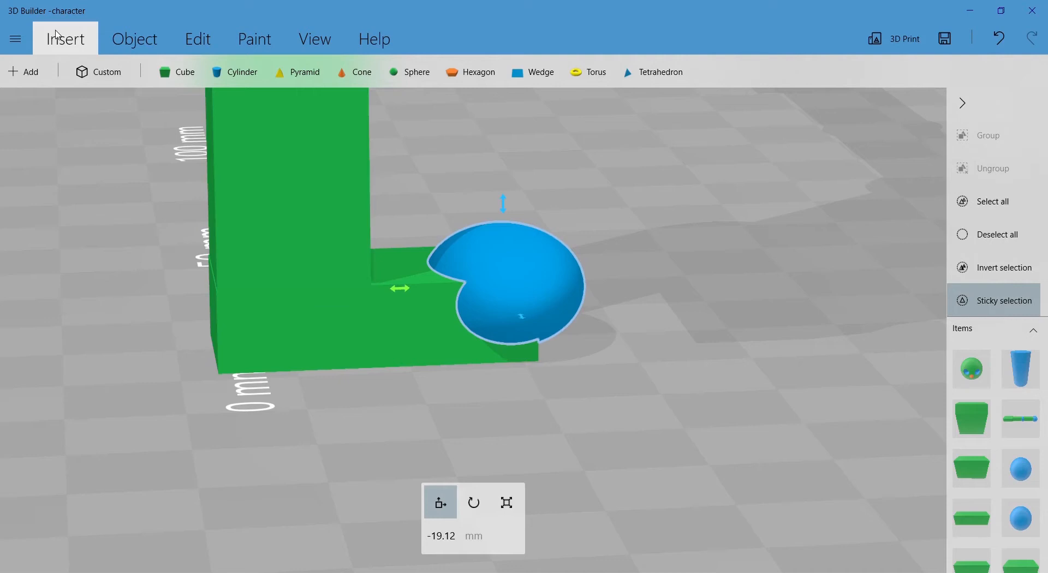
pyautogui.click(55, 35)
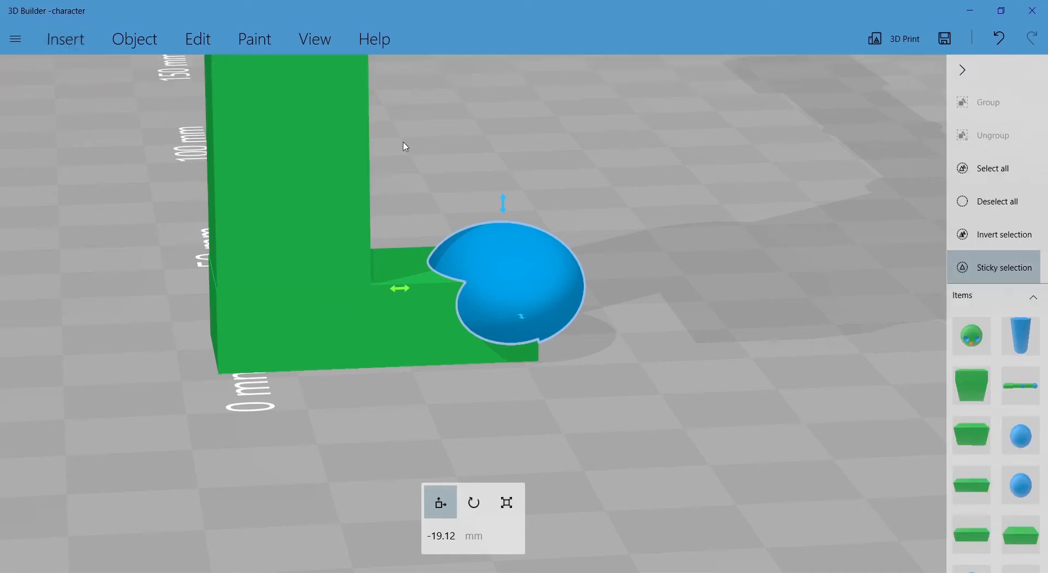
pyautogui.click(550, 297)
# Narrow the toe sphere to about 12.8 mm wide to match the foot block
pyautogui.moveTo(707, 339); pyautogui.dragTo(457, 317)
pyautogui.click(628, 332)
pyautogui.moveTo(849, 288); pyautogui.dragTo(698, 301, button='right')
pyautogui.moveTo(739, 276); pyautogui.dragTo(564, 321)
pyautogui.press('s')
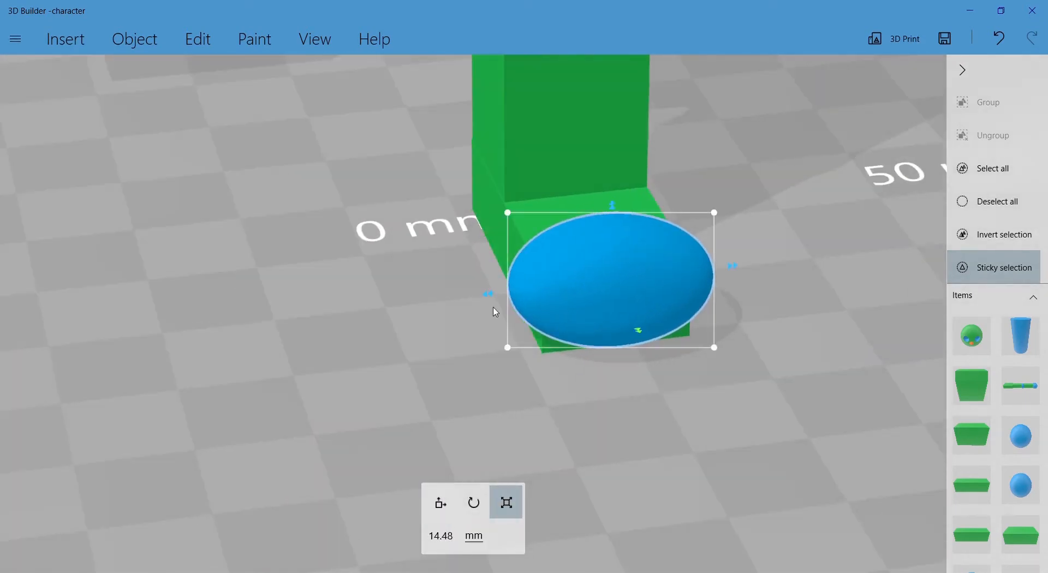
pyautogui.moveTo(494, 301); pyautogui.dragTo(527, 300)
# Flatten the toe sphere to about 7.2 mm tall so it fits the foot block's front face
pyautogui.moveTo(662, 299); pyautogui.dragTo(795, 344, button='right')
pyautogui.moveTo(763, 339); pyautogui.dragTo(763, 339)
pyautogui.moveTo(529, 358); pyautogui.dragTo(947, 351)
pyautogui.moveTo(679, 320); pyautogui.dragTo(380, 239)
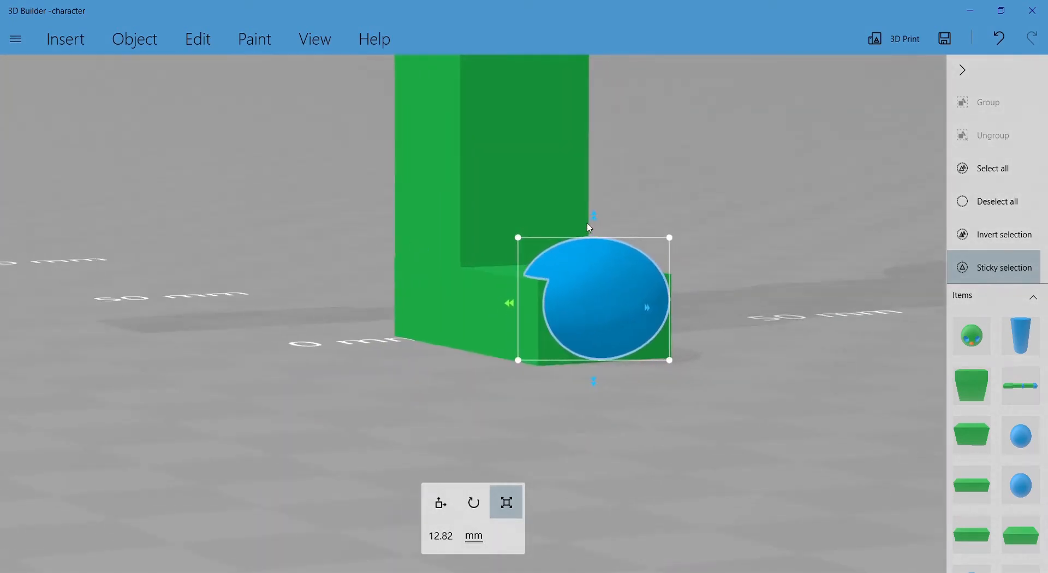
pyautogui.moveTo(598, 220); pyautogui.dragTo(597, 262)
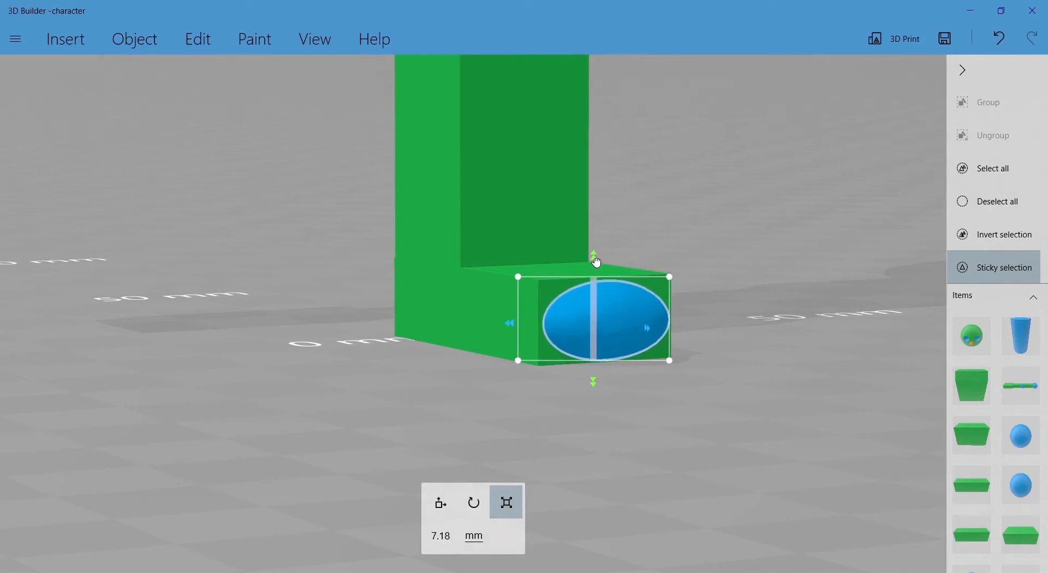
# Resize the toe sphere to about 13.2 mm long and 7.7 mm tall, widening it beyond the foot block's front face
pyautogui.moveTo(676, 231); pyautogui.dragTo(641, 282)
pyautogui.moveTo(582, 295); pyautogui.dragTo(569, 273)
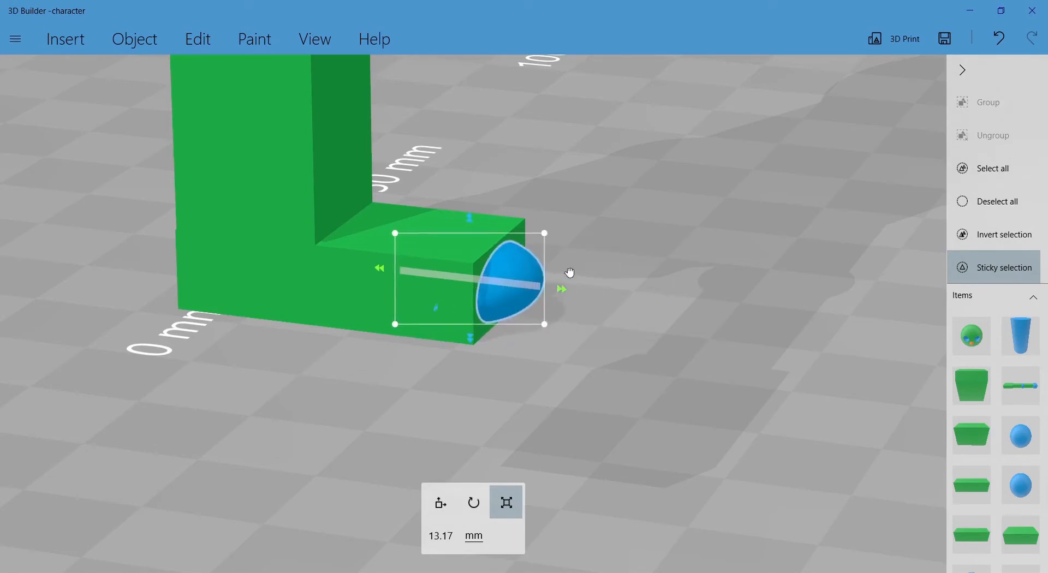
pyautogui.click(534, 263)
pyautogui.moveTo(546, 234); pyautogui.dragTo(572, 231)
pyautogui.moveTo(714, 262); pyautogui.dragTo(505, 334)
pyautogui.moveTo(505, 333); pyautogui.dragTo(377, 366, button='right')
pyautogui.moveTo(379, 371); pyautogui.dragTo(535, 307)
pyautogui.click(520, 263)
pyautogui.moveTo(520, 263); pyautogui.dragTo(523, 278)
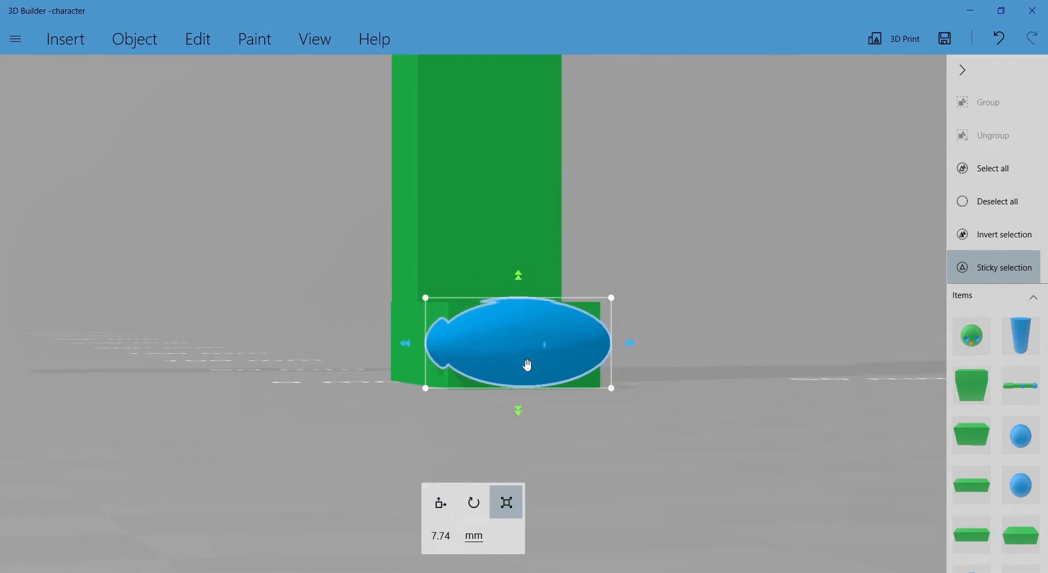
# Stretch the toe sphere downward below ground level and raise it to about 4.4 mm
pyautogui.moveTo(518, 414); pyautogui.dragTo(527, 469)
pyautogui.click(522, 275)
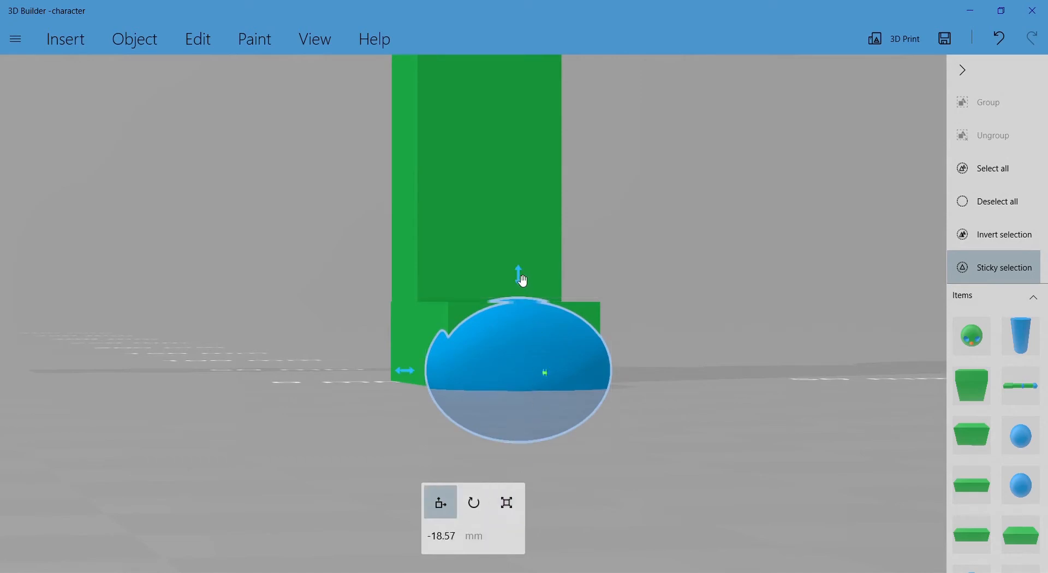
pyautogui.moveTo(522, 277); pyautogui.dragTo(527, 241)
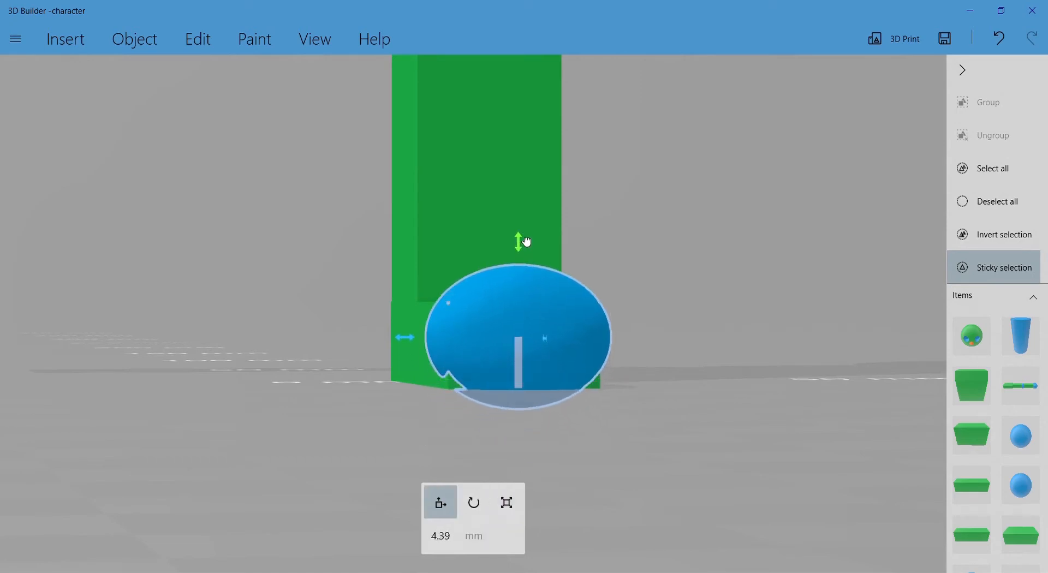
# Delete the sphere at the toe end of the foot
pyautogui.moveTo(661, 307); pyautogui.dragTo(720, 356)
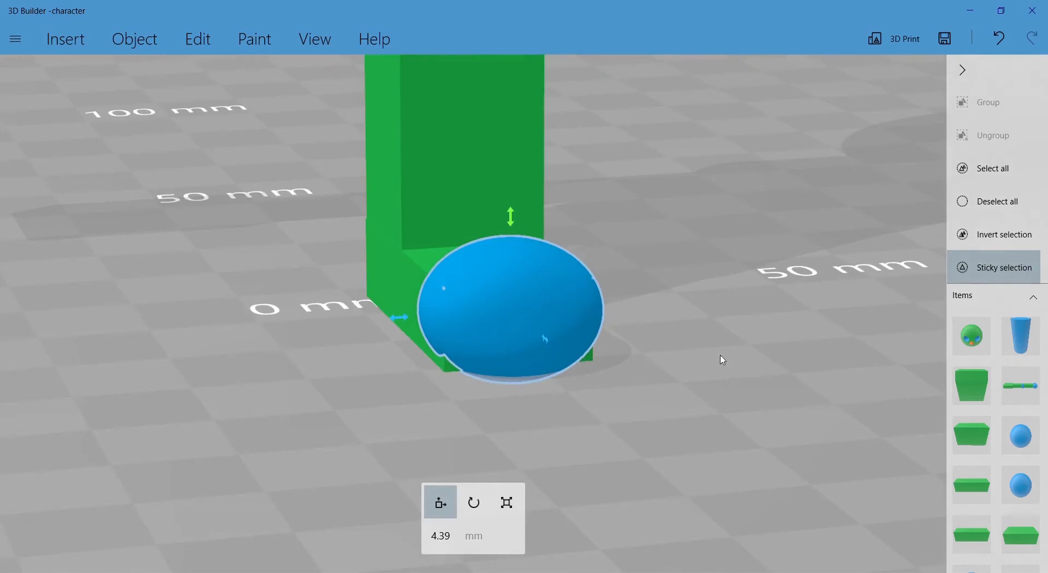
pyautogui.moveTo(613, 381); pyautogui.dragTo(628, 344)
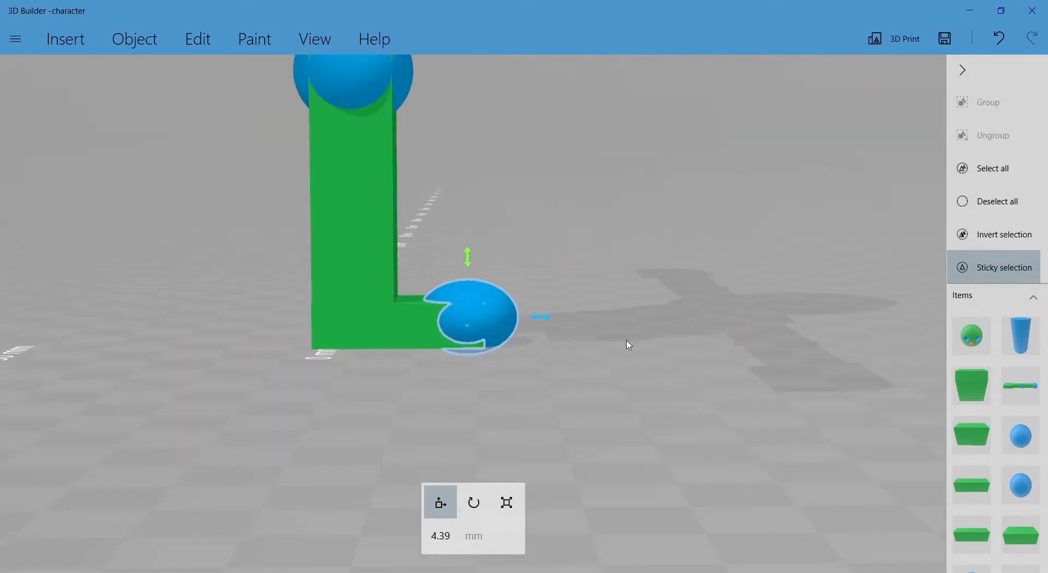
pyautogui.scroll(-5, 625, 331)
pyautogui.click(504, 302)
pyautogui.moveTo(671, 245); pyautogui.dragTo(737, 364)
pyautogui.scroll(5, 734, 364)
pyautogui.moveTo(668, 416); pyautogui.dragTo(702, 260, button='right')
pyautogui.scroll(3, 701, 262)
pyautogui.moveTo(674, 286); pyautogui.dragTo(566, 300)
pyautogui.click(553, 299)
pyautogui.press('Delete')
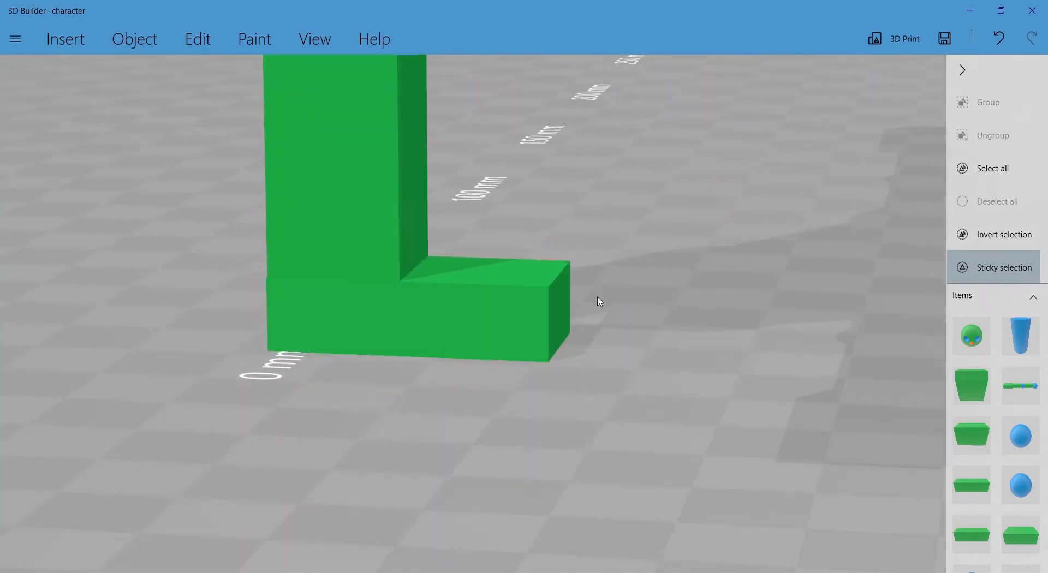
# Lengthen the foot block forward to about 32.1 mm
pyautogui.click(515, 298)
pyautogui.moveTo(590, 316); pyautogui.dragTo(632, 314)
pyautogui.click(631, 228)
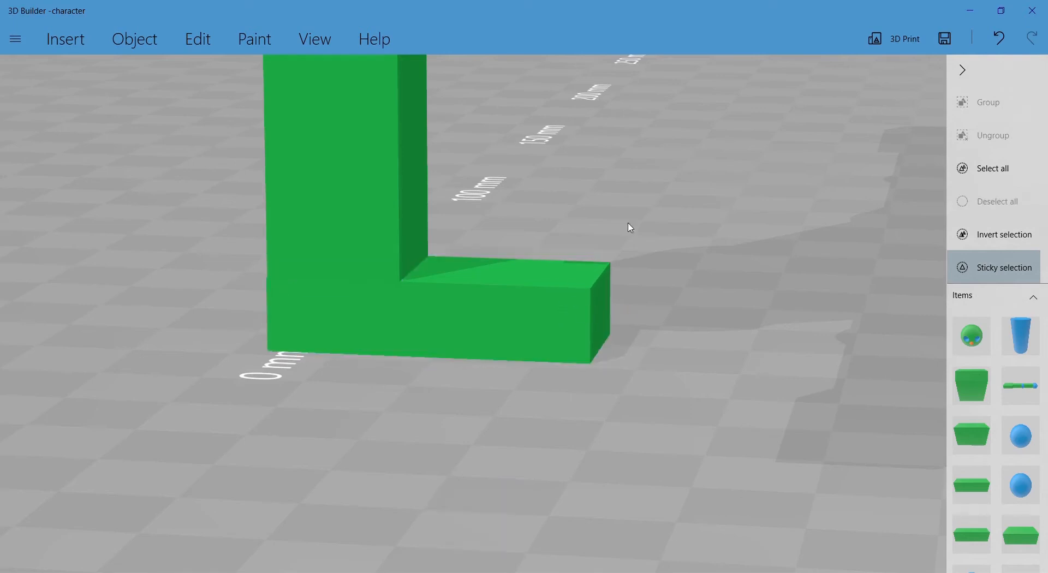
# Duplicate the lengthened foot block to make a separate toe piece
pyautogui.scroll(-5, 628, 227)
pyautogui.moveTo(627, 227); pyautogui.dragTo(267, 265)
pyautogui.scroll(-1, 532, 292)
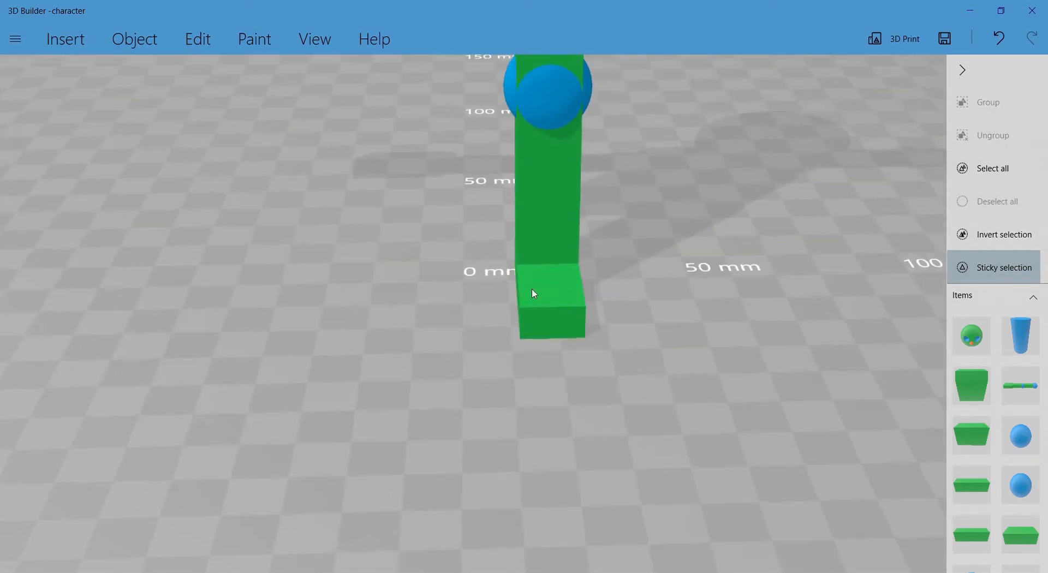
pyautogui.scroll(4, 534, 294)
pyautogui.click(533, 293)
pyautogui.click(507, 503)
pyautogui.moveTo(407, 389); pyautogui.dragTo(689, 410)
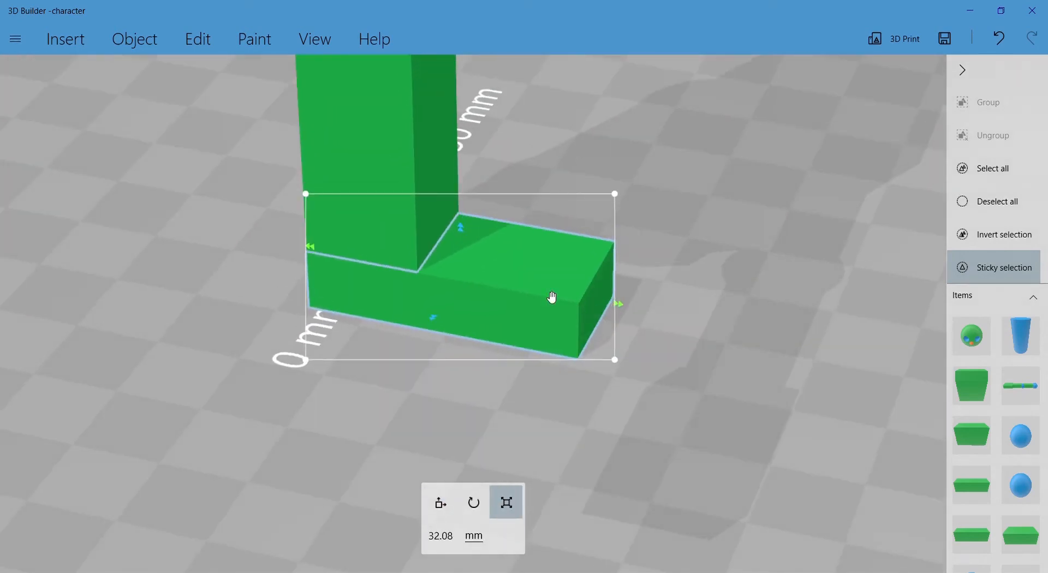
pyautogui.click(76, 33)
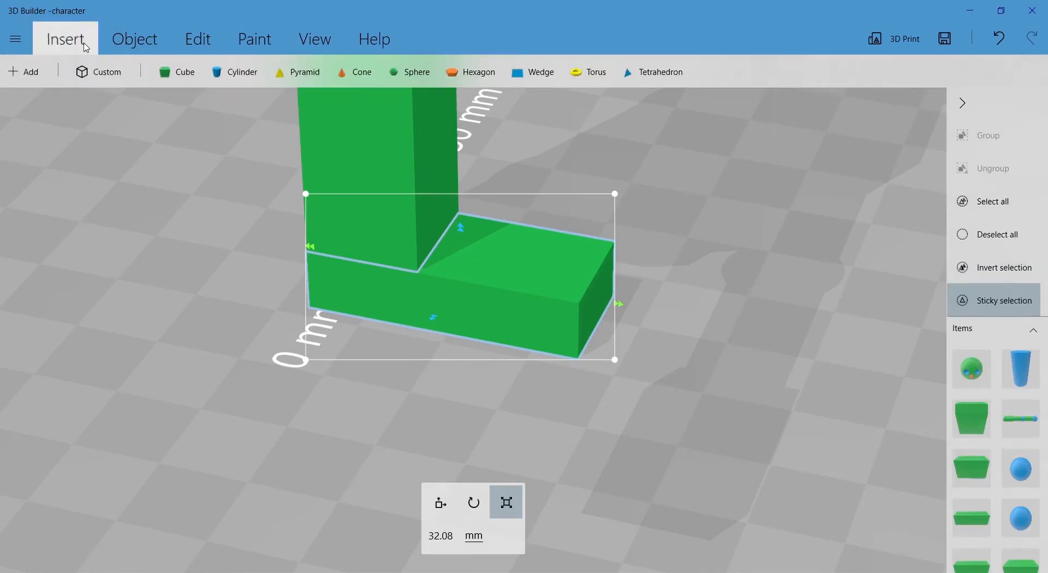
pyautogui.click(143, 44)
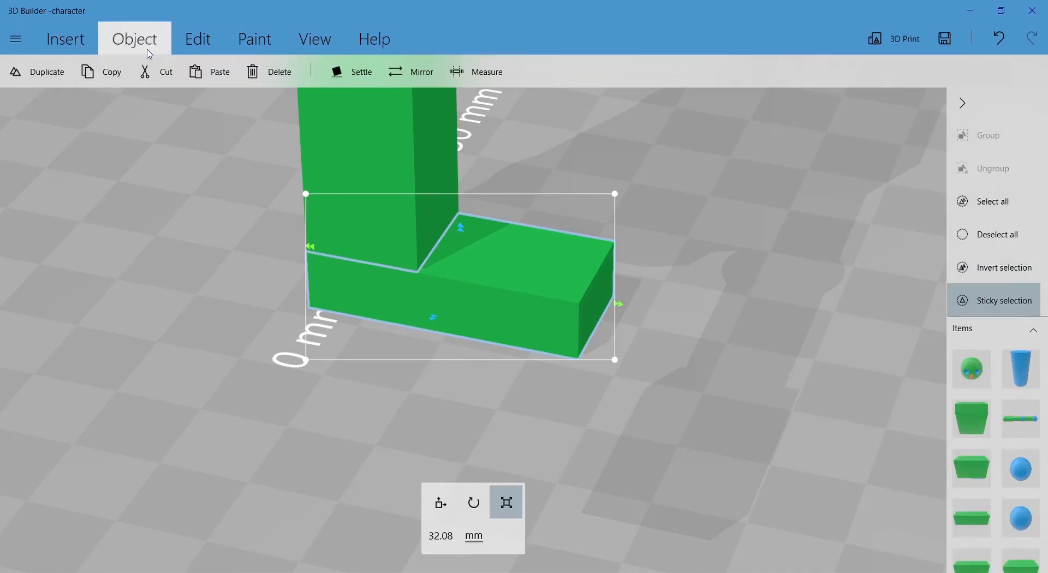
pyautogui.click(44, 70)
# Shift the duplicated block forward along the foot and rotate it a quarter turn so it lies across the foot
pyautogui.click(845, 348)
pyautogui.click(843, 348)
pyautogui.click(837, 347)
pyautogui.moveTo(779, 346); pyautogui.dragTo(546, 303)
pyautogui.moveTo(725, 312); pyautogui.dragTo(632, 377)
pyautogui.click(628, 337)
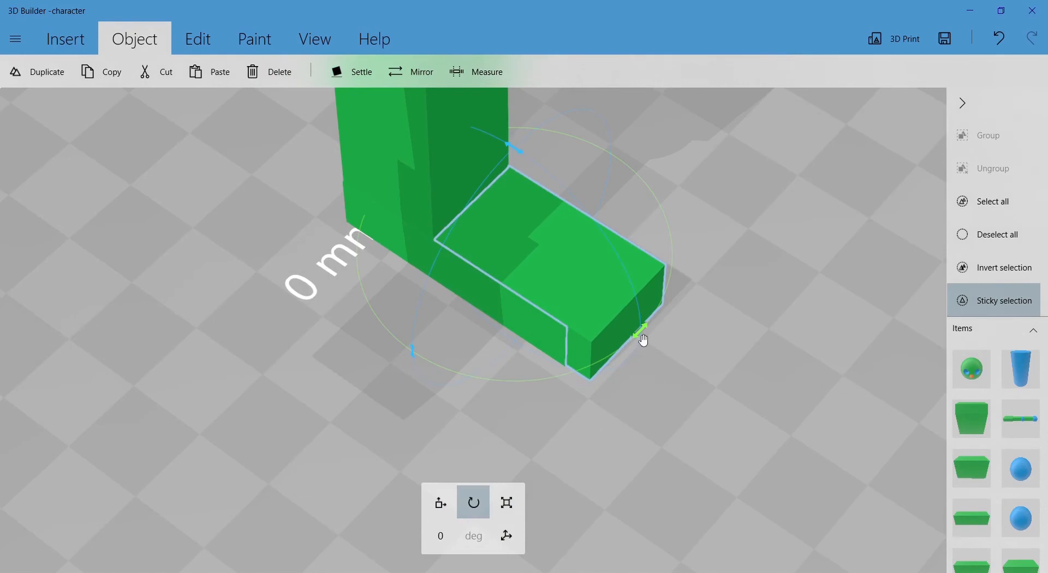
pyautogui.moveTo(671, 309); pyautogui.dragTo(644, 159)
pyautogui.click(440, 537)
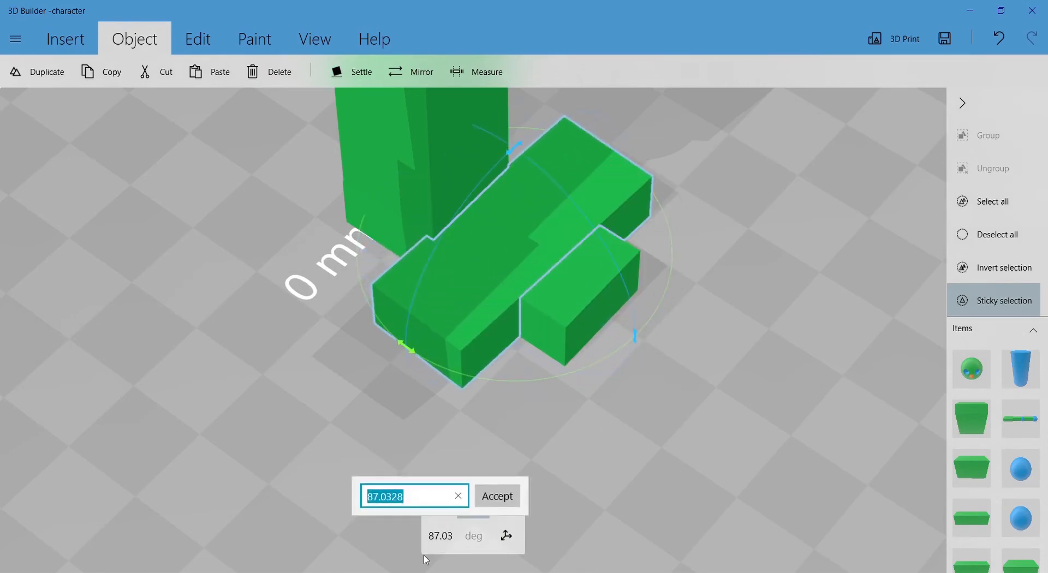
pyautogui.press('Return')
# Shrink the crosswise block and place it at the front end of the foot, at about -21.1 mm
pyautogui.moveTo(739, 394); pyautogui.dragTo(564, 353)
pyautogui.click(692, 285)
pyautogui.moveTo(732, 255); pyautogui.dragTo(679, 259)
pyautogui.moveTo(410, 287); pyautogui.dragTo(472, 276)
pyautogui.moveTo(584, 329); pyautogui.dragTo(595, 386)
pyautogui.moveTo(922, 429); pyautogui.dragTo(616, 407)
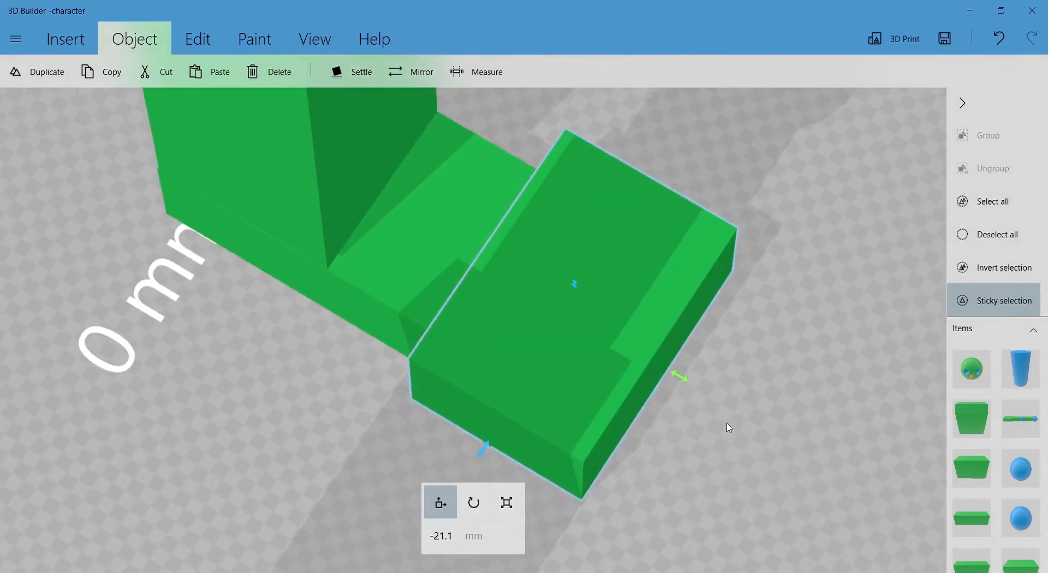
pyautogui.moveTo(727, 425); pyautogui.dragTo(592, 429)
# Fit the toe block's width to the foot and slide it sideways to about 18.4 mm, centred across the foot
pyautogui.click(506, 502)
pyautogui.moveTo(425, 410)
pyautogui.mouseDown()
pyautogui.moveTo(451, 389)
pyautogui.moveTo(415, 398)
pyautogui.mouseUp()
pyautogui.moveTo(765, 288); pyautogui.dragTo(643, 347)
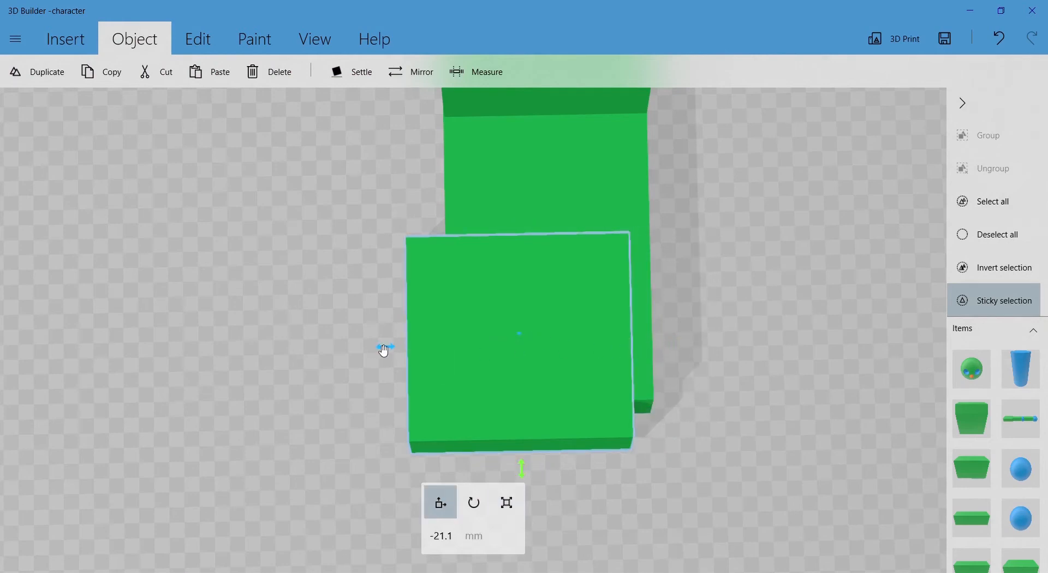
pyautogui.moveTo(387, 348); pyautogui.dragTo(416, 349)
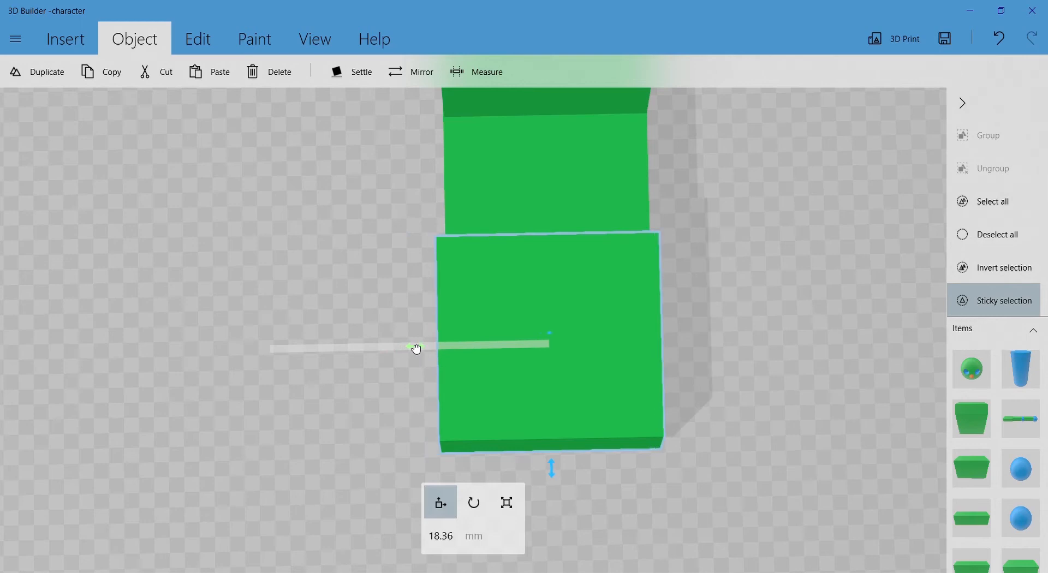
# Raise the top of the toe block so it stands slightly taller than the foot block, and deselect it
pyautogui.moveTo(691, 371); pyautogui.dragTo(922, 217)
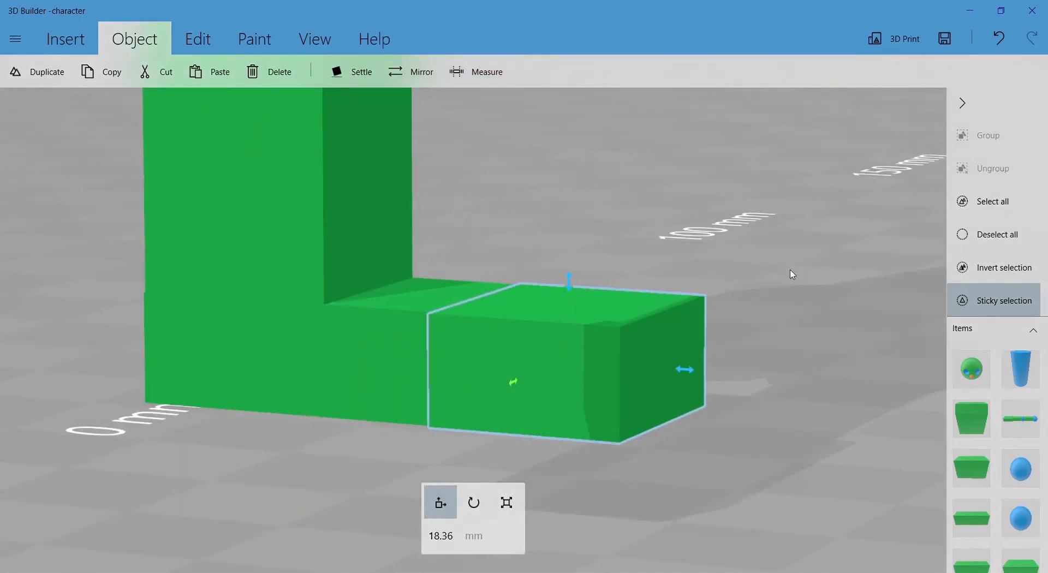
pyautogui.moveTo(793, 275); pyautogui.dragTo(819, 265)
pyautogui.press('s')
pyautogui.moveTo(568, 284); pyautogui.dragTo(566, 252)
pyautogui.moveTo(692, 348); pyautogui.dragTo(749, 354)
pyautogui.click(570, 332)
# Delete the knee sphere from the leg, leaving the leg block in place
pyautogui.scroll(-4, 726, 286)
pyautogui.moveTo(726, 285); pyautogui.dragTo(163, 238, button='right')
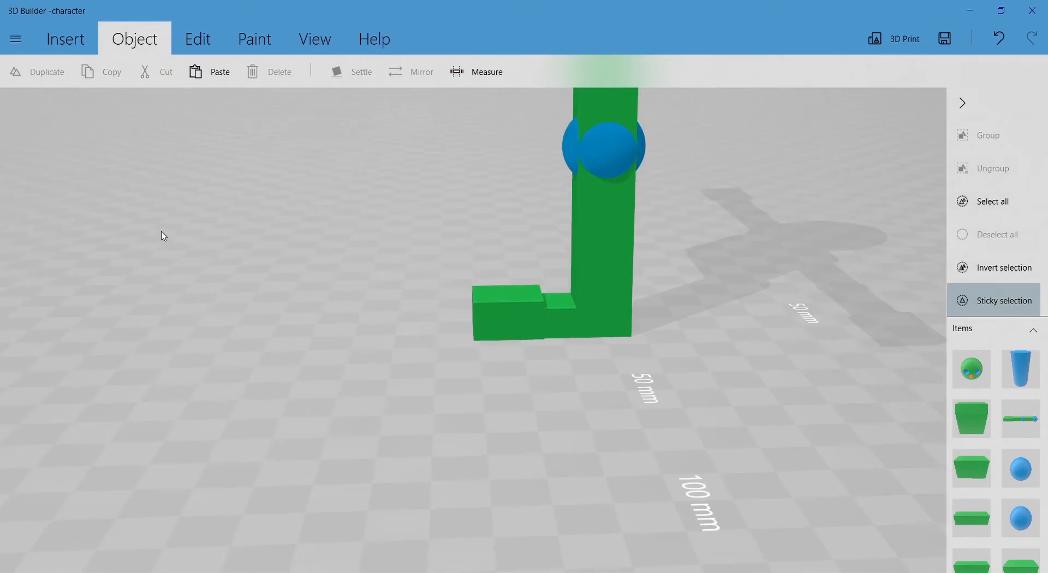
pyautogui.scroll(-4, 331, 96)
pyautogui.moveTo(331, 97); pyautogui.dragTo(331, 364, button='right')
pyautogui.moveTo(428, 371); pyautogui.dragTo(857, 351, button='right')
pyautogui.moveTo(733, 306); pyautogui.dragTo(649, 411, button='right')
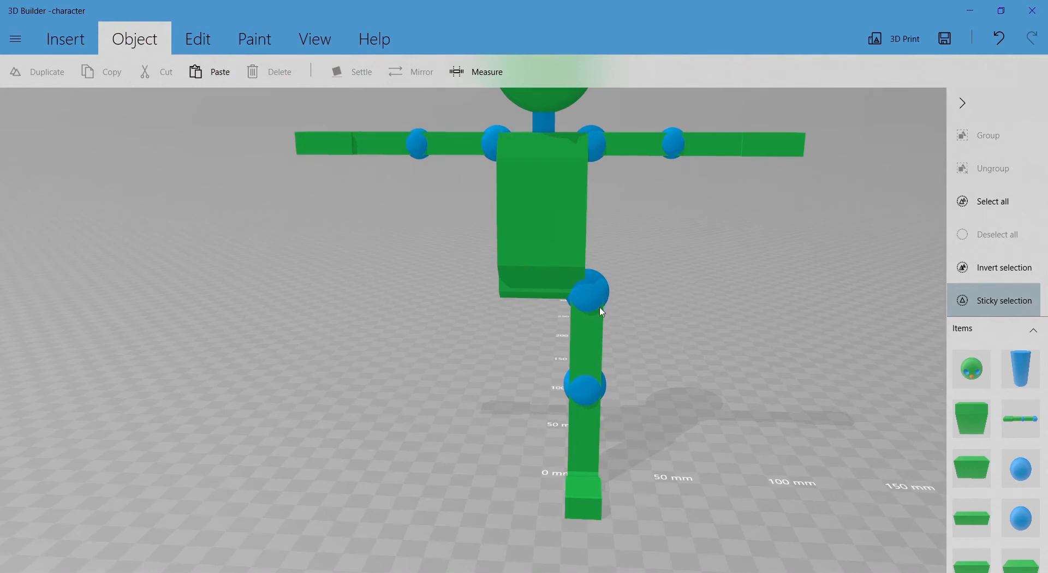
pyautogui.click(600, 353)
pyautogui.moveTo(707, 402); pyautogui.dragTo(627, 331, button='right')
pyautogui.scroll(3, 627, 331)
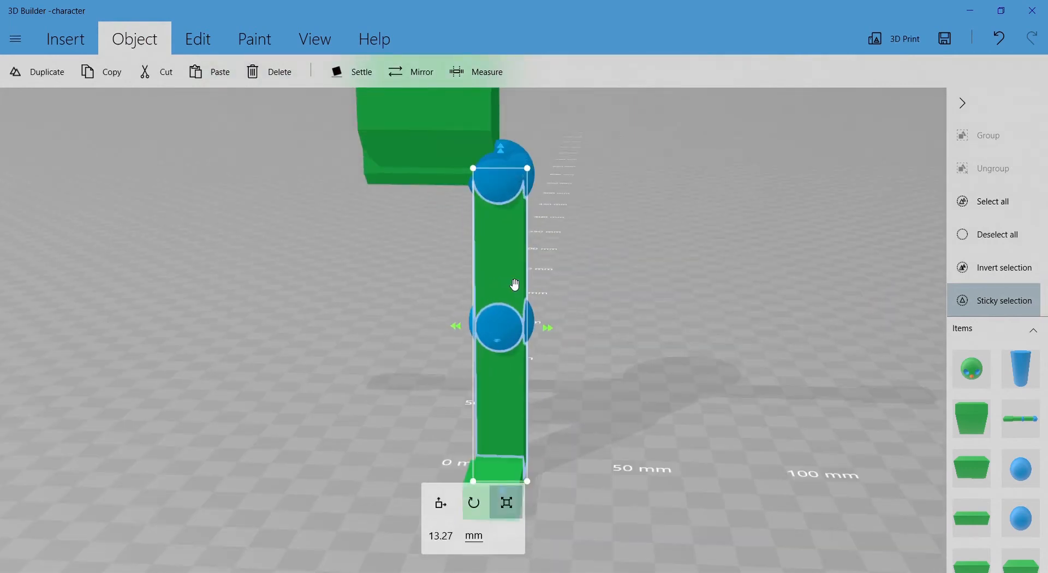
pyautogui.click(520, 332)
pyautogui.click(506, 337)
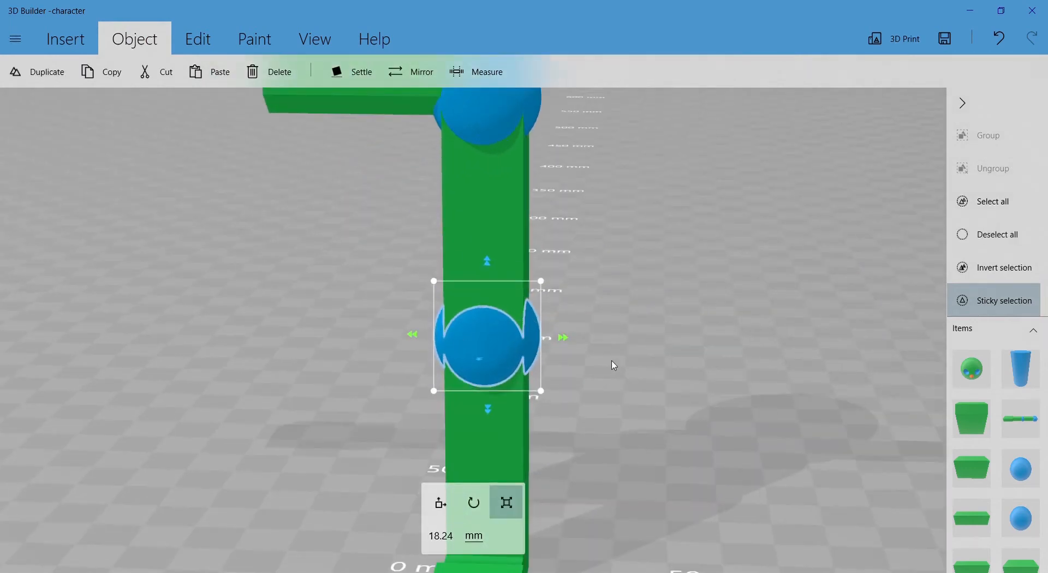
pyautogui.scroll(-3, 612, 361)
pyautogui.press('Delete')
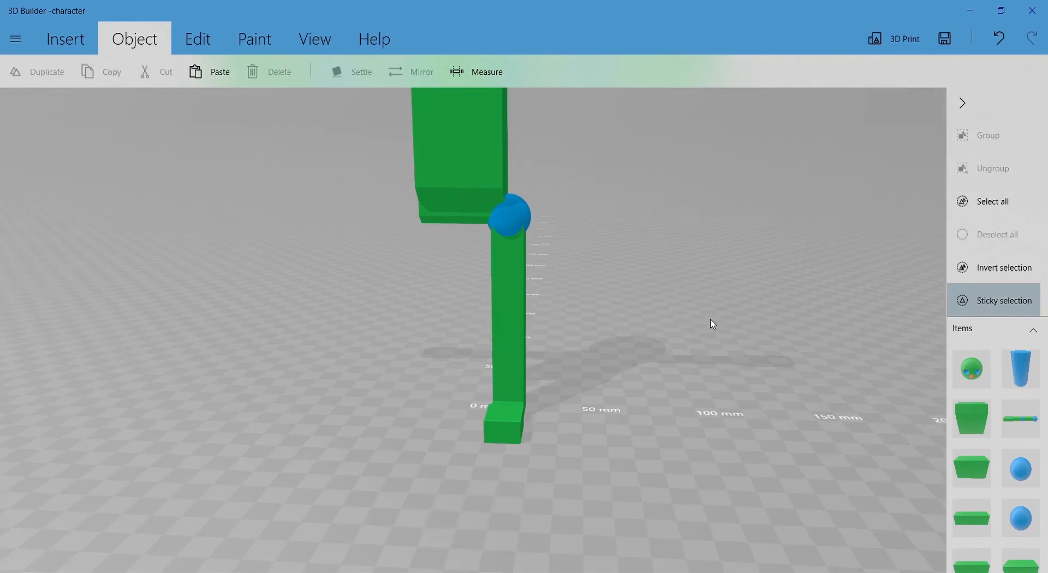
# Delete the elbow sphere from the ungrouped arm above the finished leg
pyautogui.moveTo(711, 320); pyautogui.dragTo(411, 278)
pyautogui.moveTo(410, 278); pyautogui.dragTo(421, 379, button='right')
pyautogui.moveTo(480, 384); pyautogui.dragTo(671, 455)
pyautogui.click(608, 233)
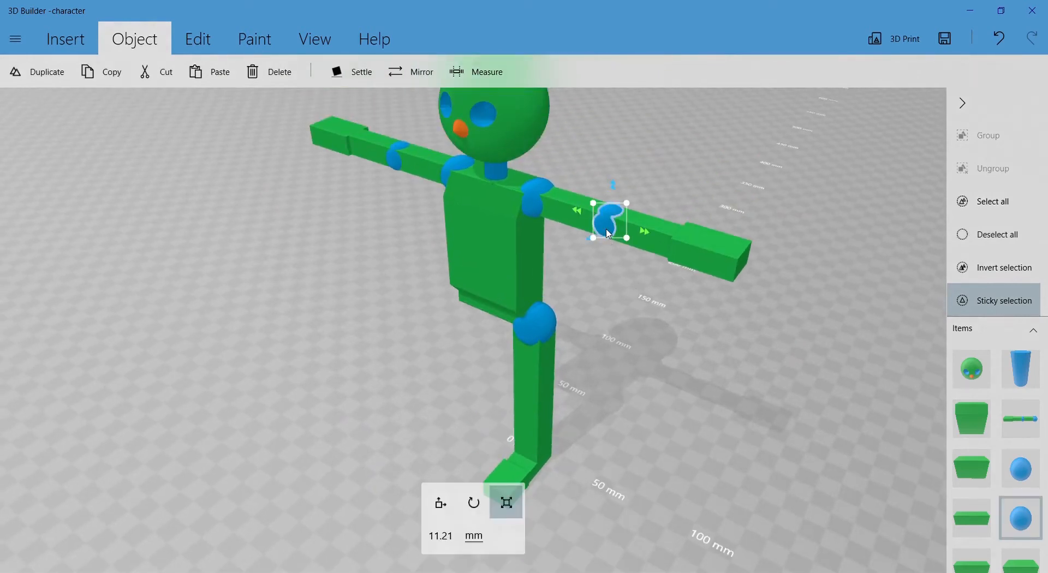
pyautogui.press('Delete')
# Ungroup the opposite arm and delete its elbow sphere
pyautogui.moveTo(302, 275); pyautogui.dragTo(445, 260)
pyautogui.click(328, 210)
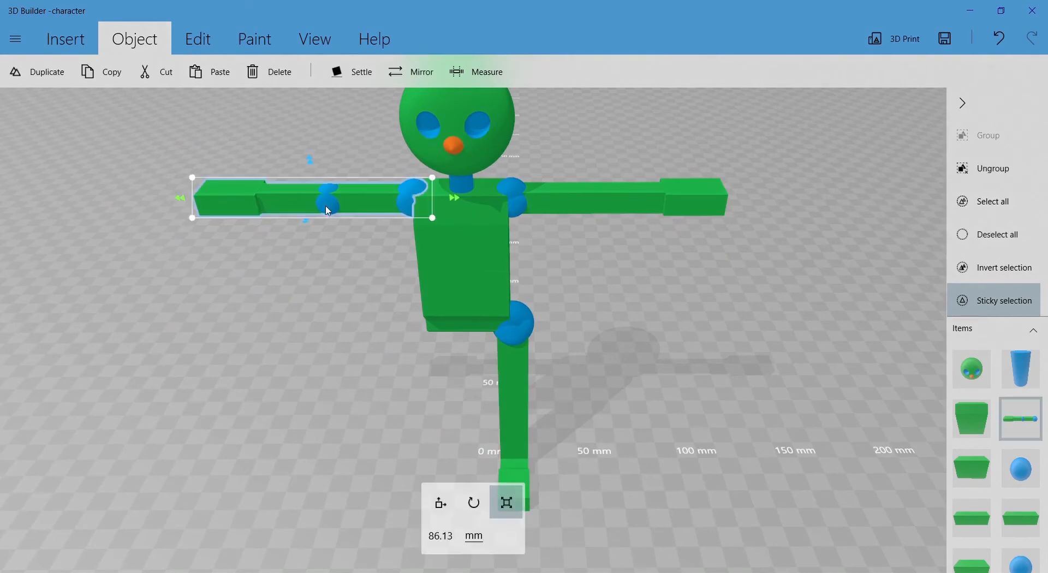
pyautogui.click(1002, 170)
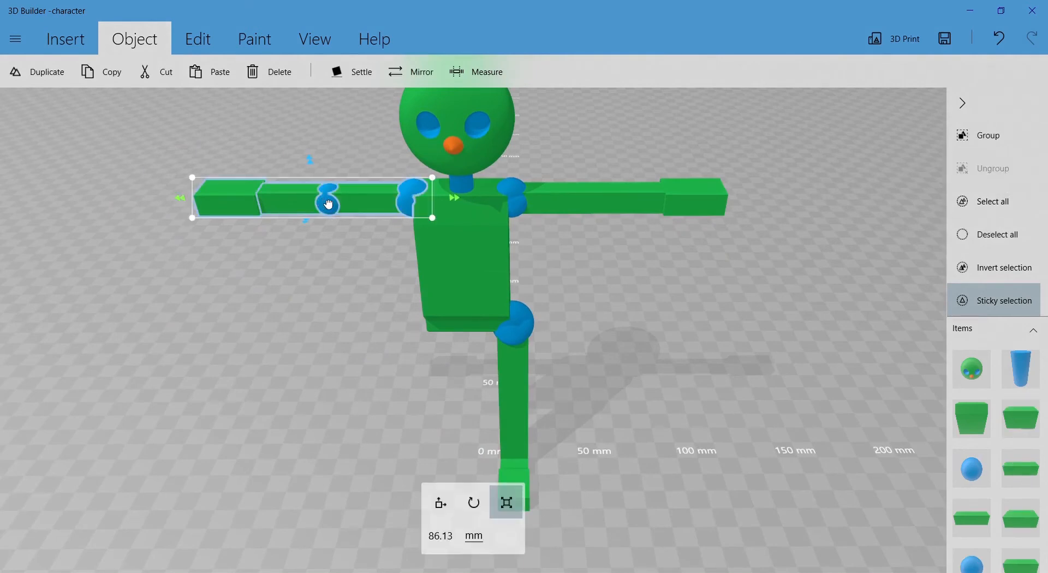
pyautogui.click(997, 235)
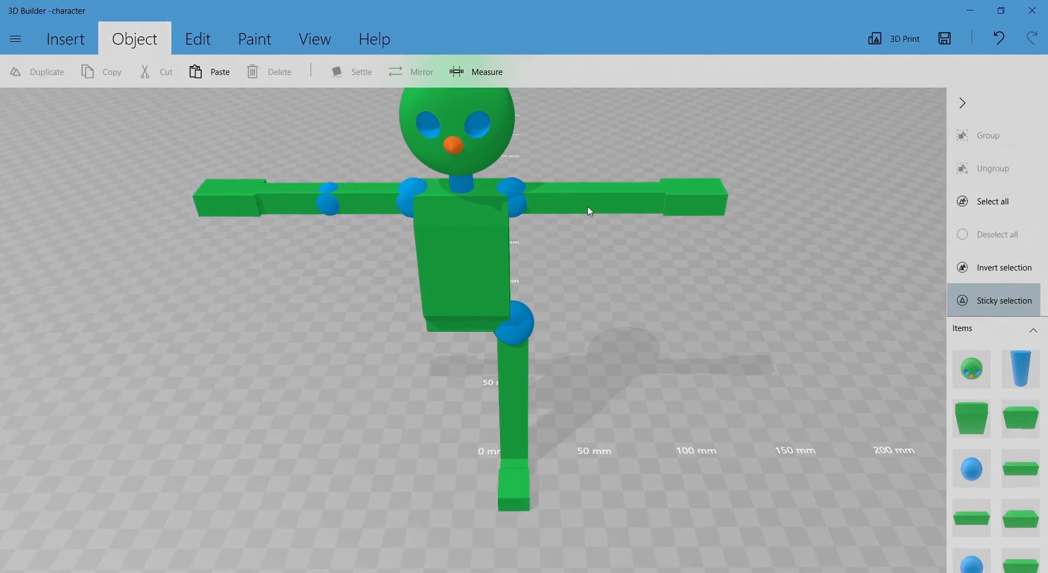
pyautogui.click(330, 203)
pyautogui.press('Delete')
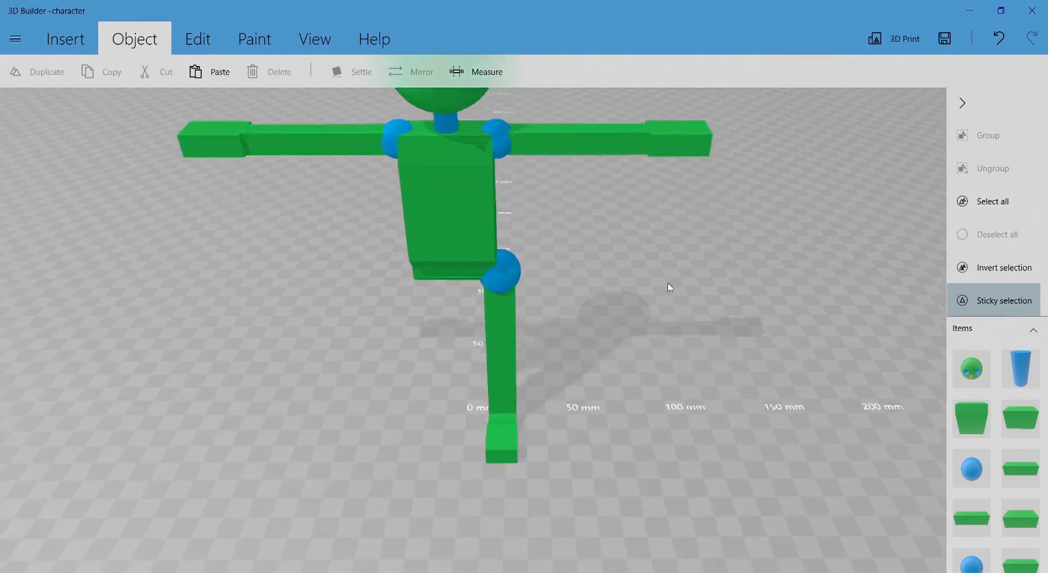
# Group the hip sphere, leg block, foot block and toe block into one leg
pyautogui.moveTo(674, 321); pyautogui.dragTo(665, 242, button='right')
pyautogui.scroll(3, 537, 224)
pyautogui.moveTo(629, 277); pyautogui.dragTo(705, 307, button='right')
pyautogui.moveTo(704, 306); pyautogui.dragTo(695, 259)
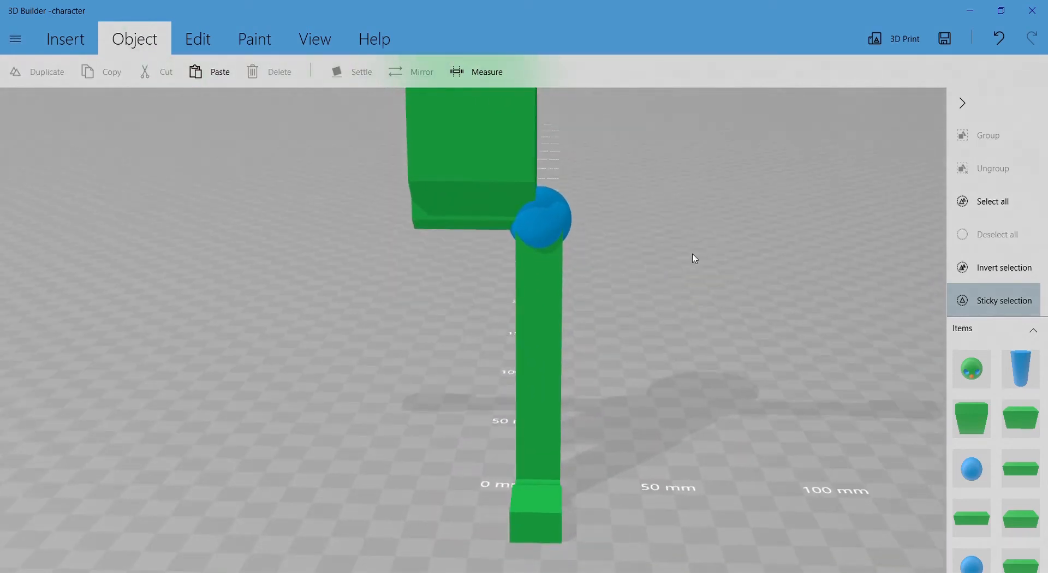
pyautogui.click(563, 218)
pyautogui.moveTo(686, 339); pyautogui.dragTo(628, 257)
pyautogui.click(594, 256)
pyautogui.moveTo(750, 482); pyautogui.dragTo(488, 471)
pyautogui.moveTo(685, 548); pyautogui.dragTo(596, 544)
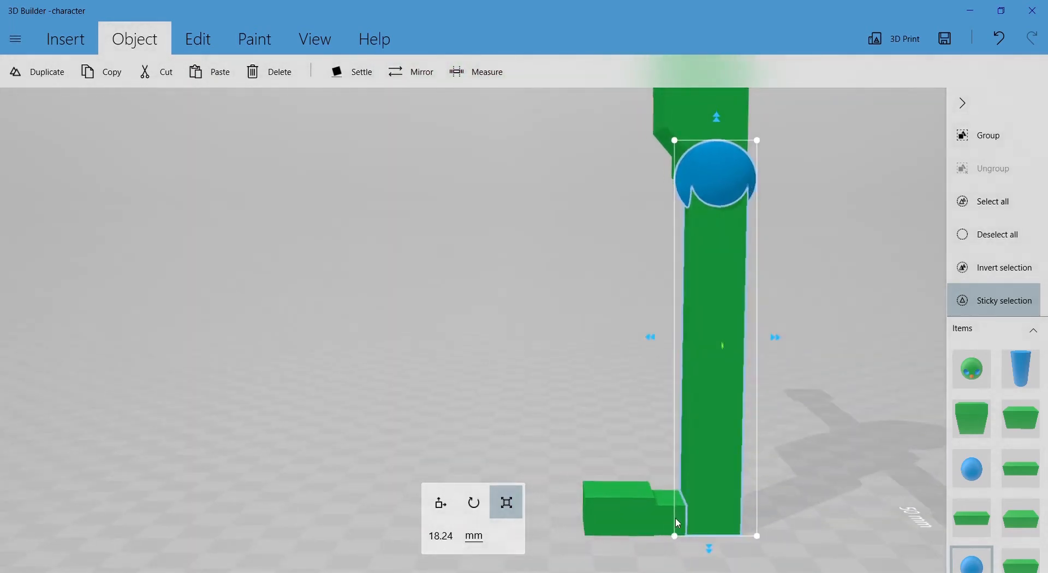
pyautogui.click(671, 519)
pyautogui.click(624, 503)
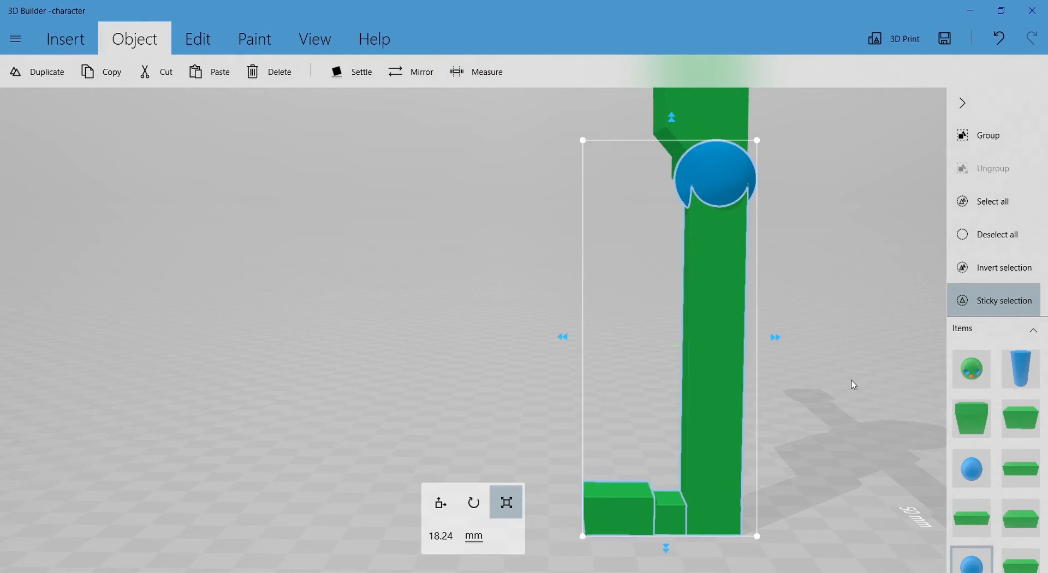
pyautogui.click(994, 141)
# Duplicate the grouped leg and move the copy to the opposite side of the pelvis, at a sideways position of about -27.6 mm
pyautogui.moveTo(419, 243); pyautogui.dragTo(850, 250)
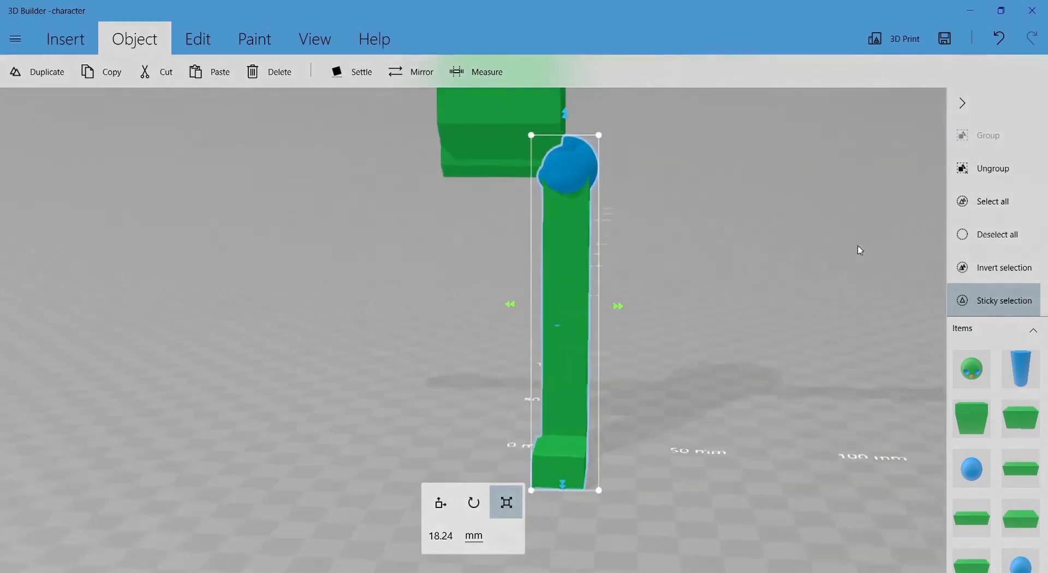
pyautogui.click(64, 72)
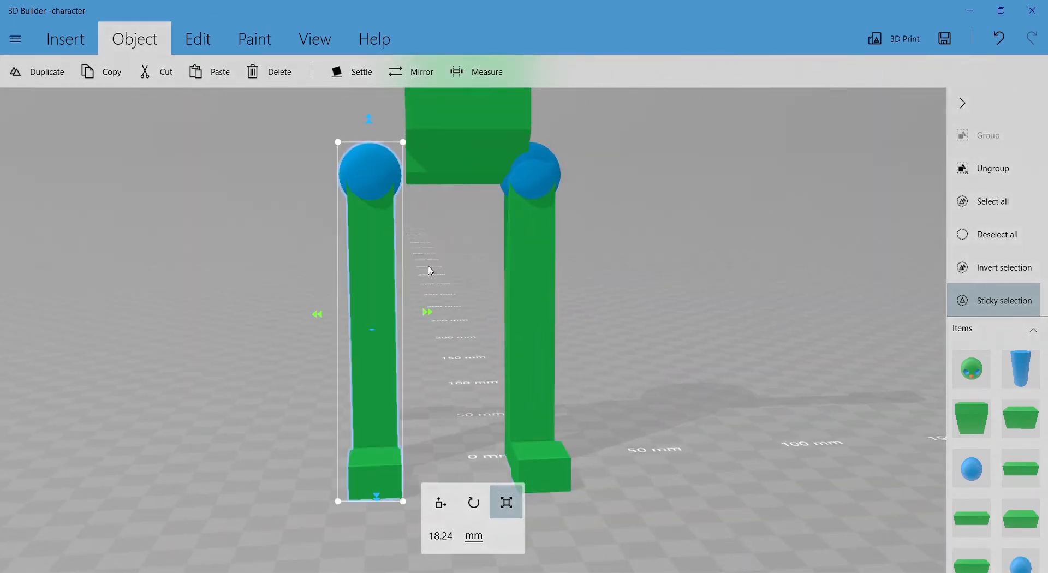
pyautogui.click(431, 319)
# Set the duplicated leg's sideways position to -18.39 mm, mirroring the original leg's offset, and deselect it
pyautogui.click(533, 315)
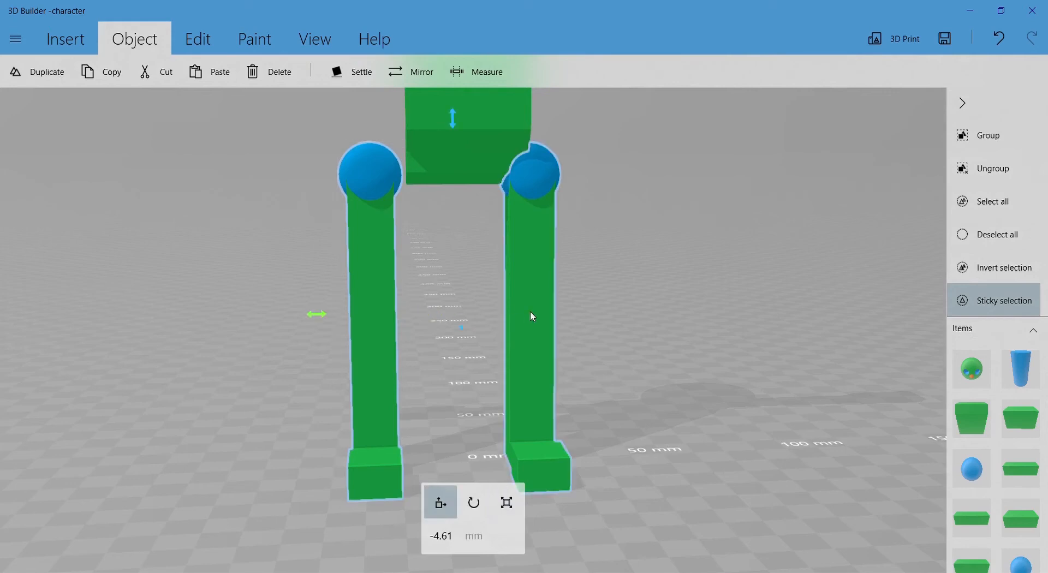
pyautogui.click(388, 344)
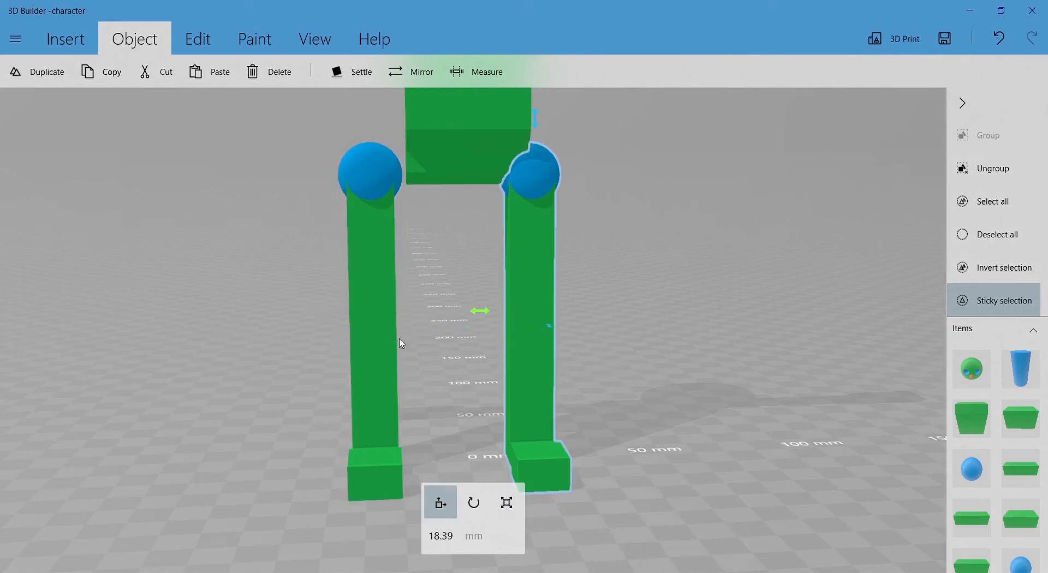
pyautogui.click(442, 536)
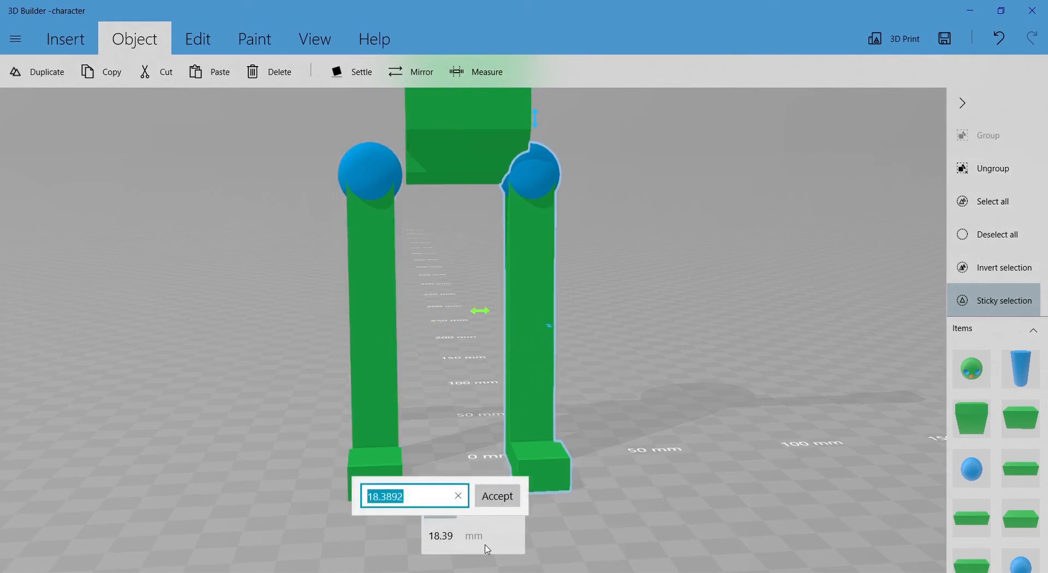
pyautogui.press('Escape')
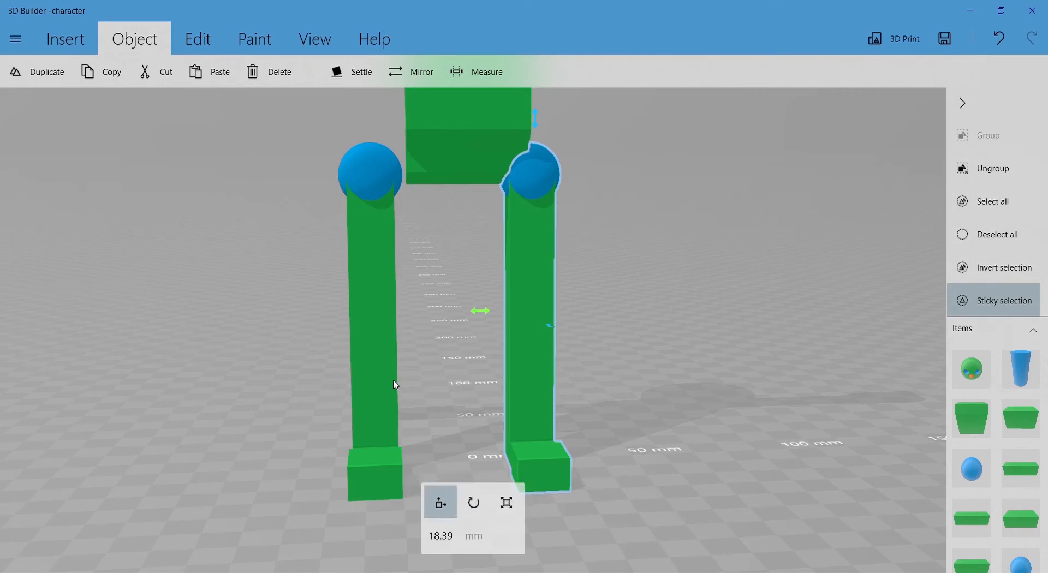
pyautogui.click(373, 376)
pyautogui.click(529, 370)
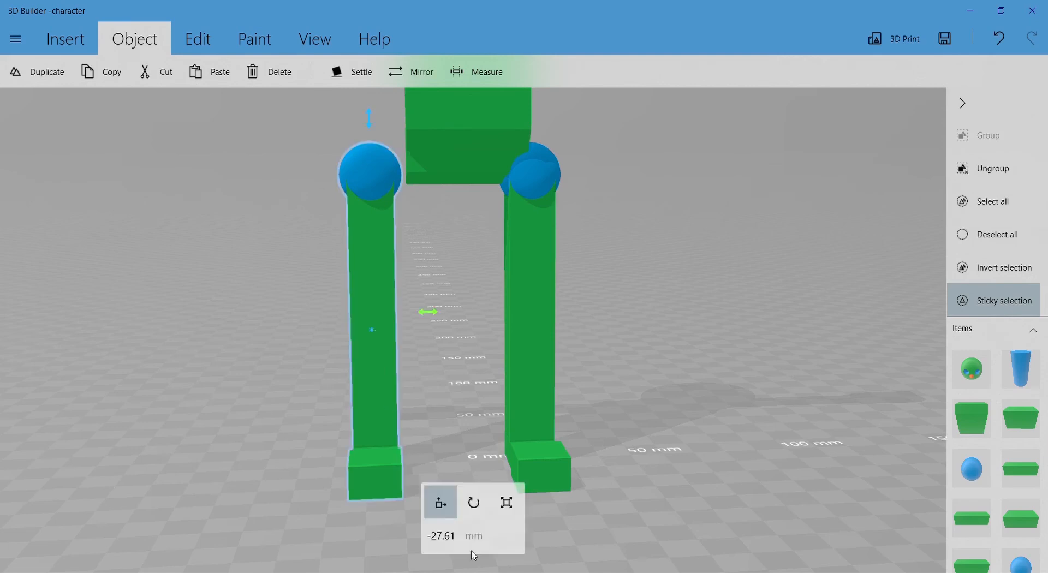
pyautogui.click(445, 539)
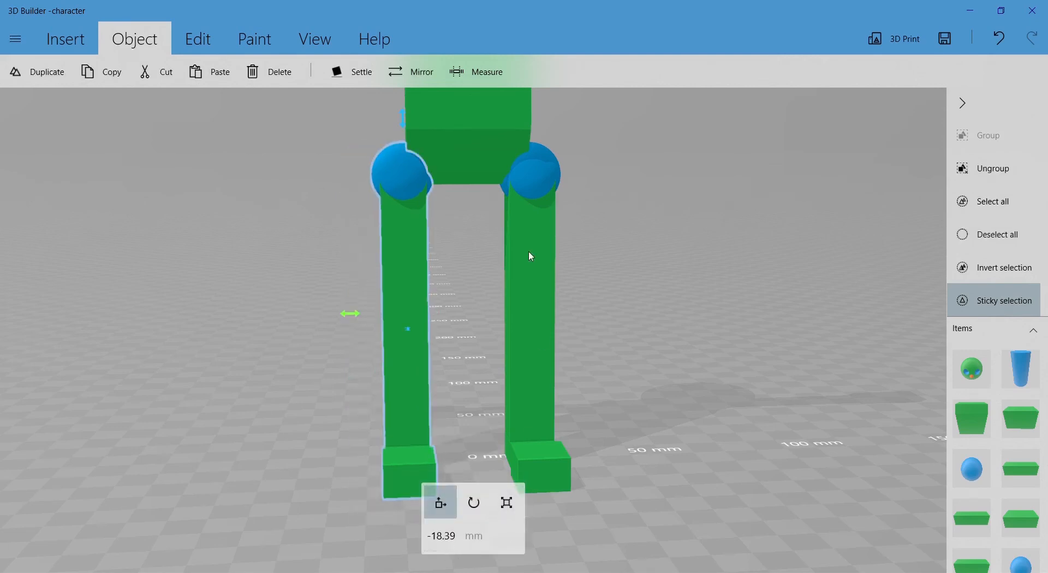
pyautogui.click(401, 282)
pyautogui.scroll(-5, 713, 282)
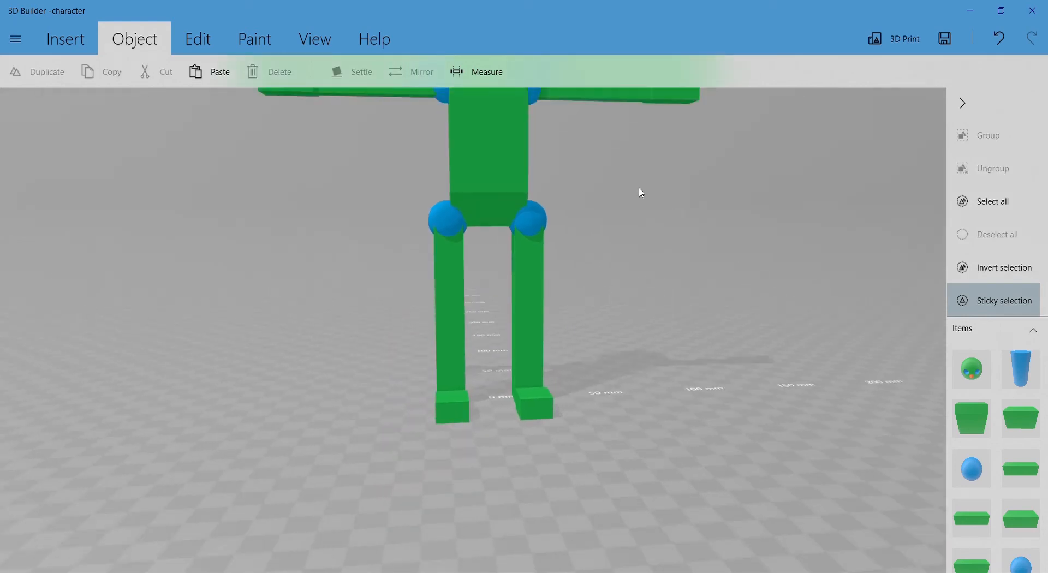
# Move the original leg inward under the pelvis and set its sideways position to 14 mm
pyautogui.moveTo(640, 190); pyautogui.dragTo(655, 336, button='right')
pyautogui.moveTo(655, 335); pyautogui.dragTo(627, 344)
pyautogui.scroll(5, 624, 339)
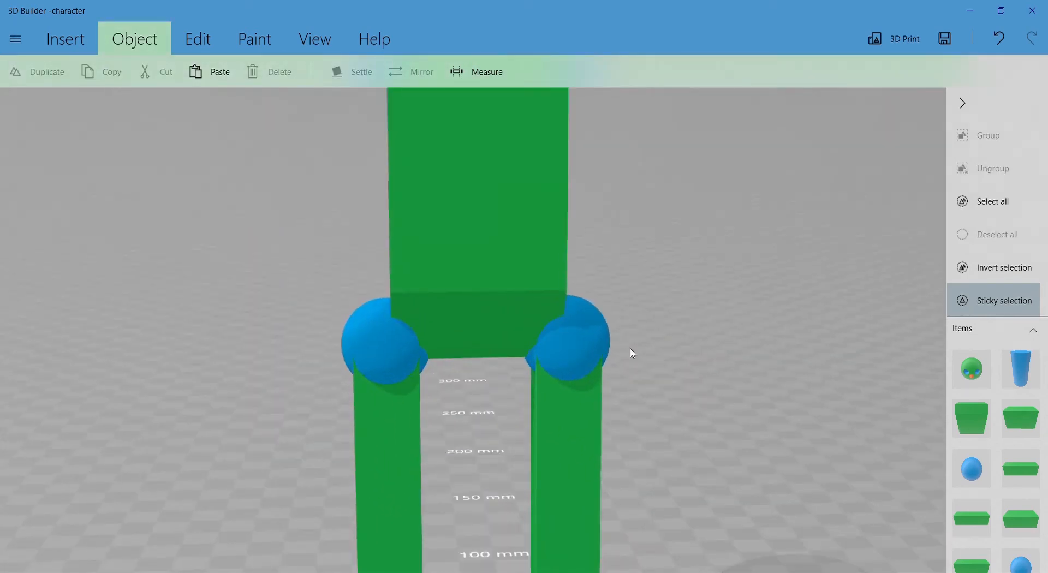
pyautogui.moveTo(726, 362); pyautogui.dragTo(692, 263, button='right')
pyautogui.click(557, 269)
pyautogui.moveTo(732, 409); pyautogui.dragTo(718, 325)
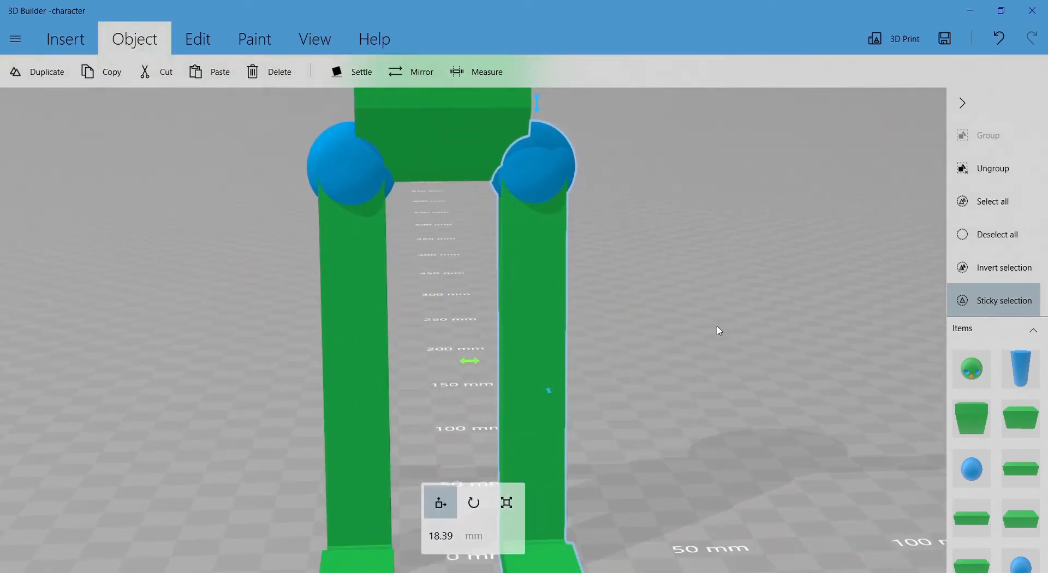
pyautogui.press('space')
pyautogui.moveTo(478, 363); pyautogui.dragTo(456, 365)
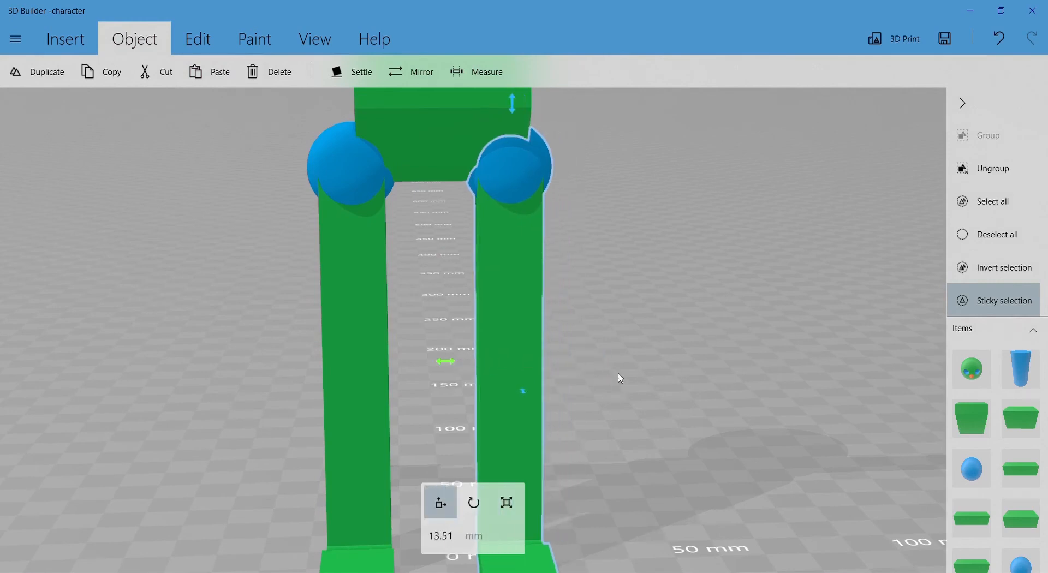
pyautogui.click(453, 536)
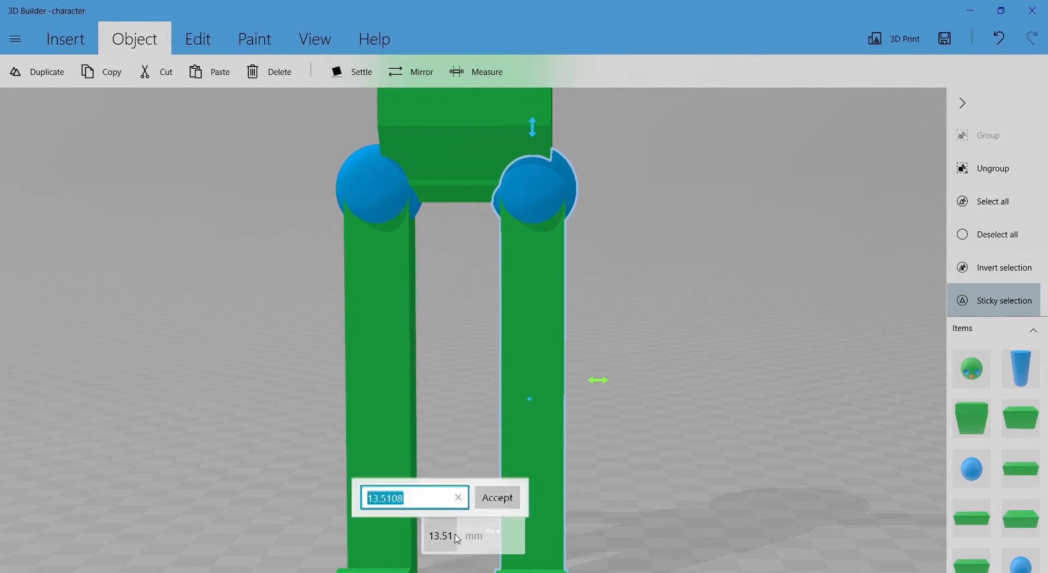
pyautogui.write('14')
pyautogui.press('Return')
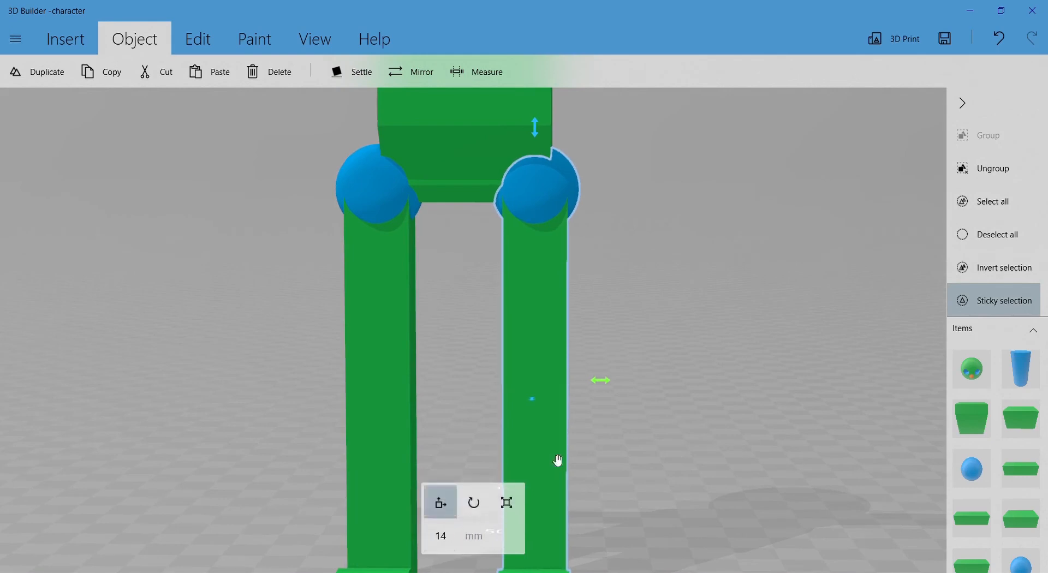
# Try to apply a sideways position of -14 mm with both legs selected, and undo that move
pyautogui.click(375, 365)
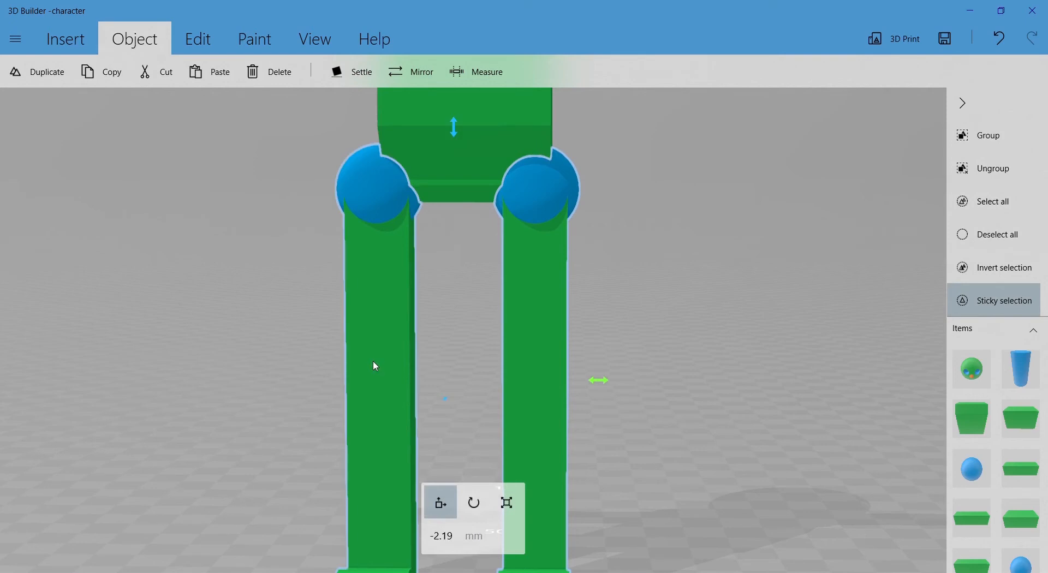
pyautogui.click(443, 541)
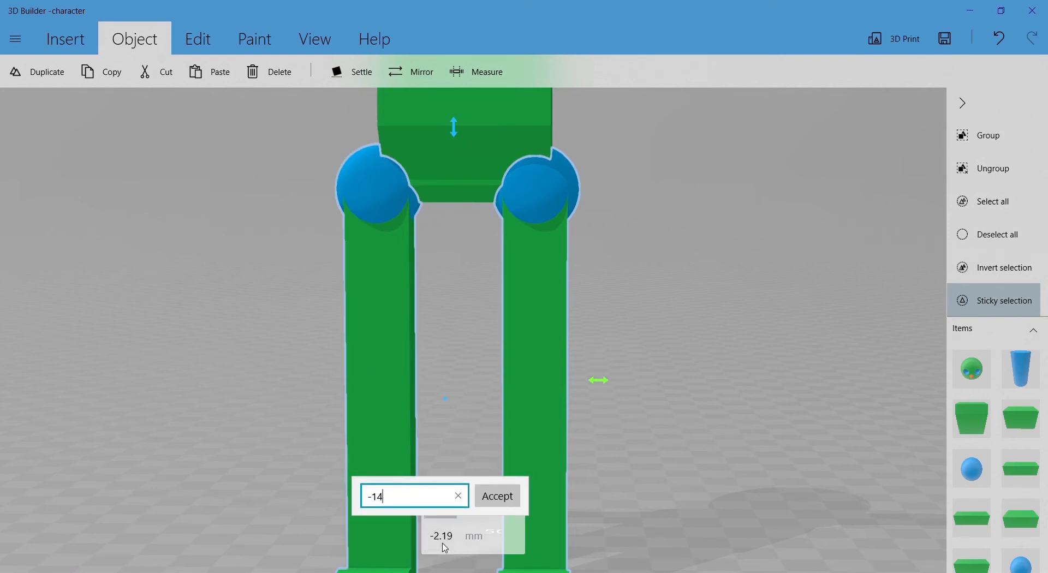
pyautogui.press('Return')
pyautogui.hotkey('ctrl', 'z')
# Set only the duplicated leg's sideways position to -14 mm and deselect it
pyautogui.click(540, 377)
pyautogui.click(456, 543)
pyautogui.write('-14')
pyautogui.press('Return')
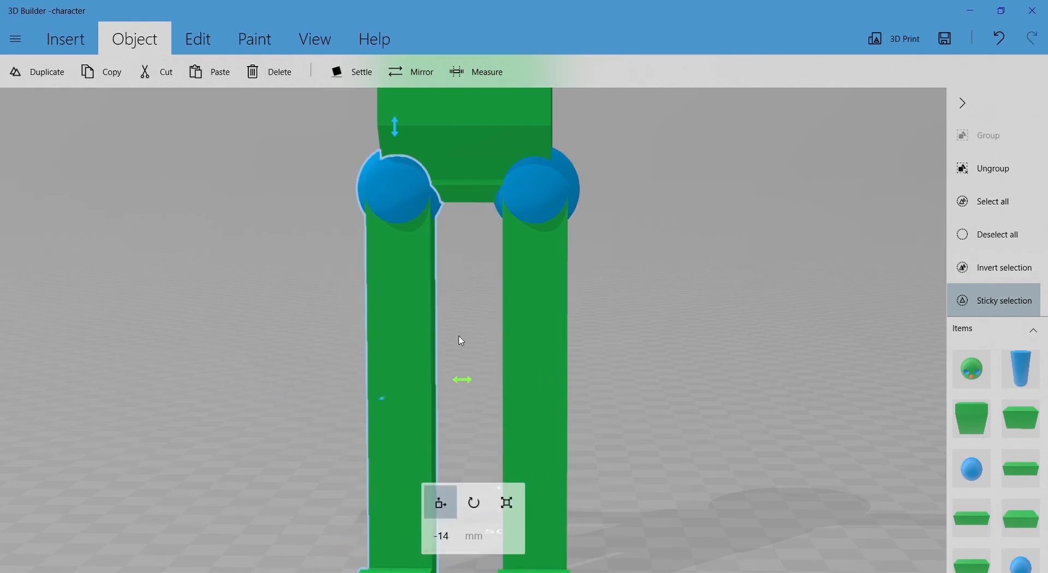
pyautogui.click(405, 360)
# Stretch the pelvis block downward between the hip spheres to a height of about 22.6 mm, and deselect it
pyautogui.scroll(-8, 633, 360)
pyautogui.moveTo(649, 315); pyautogui.dragTo(496, 325)
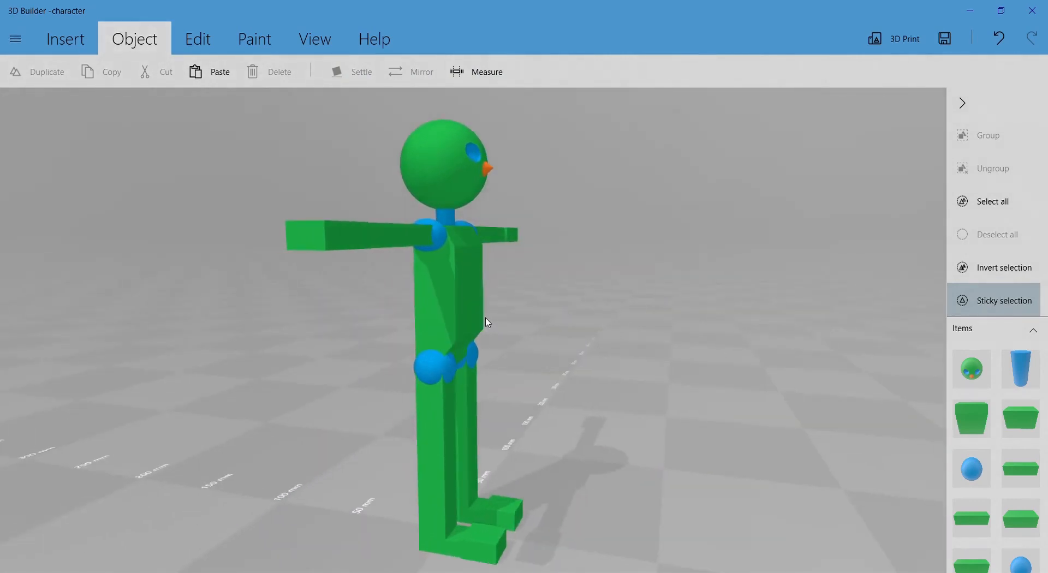
pyautogui.click(496, 324)
pyautogui.moveTo(556, 368); pyautogui.dragTo(371, 311)
pyautogui.click(448, 311)
pyautogui.scroll(3, 450, 314)
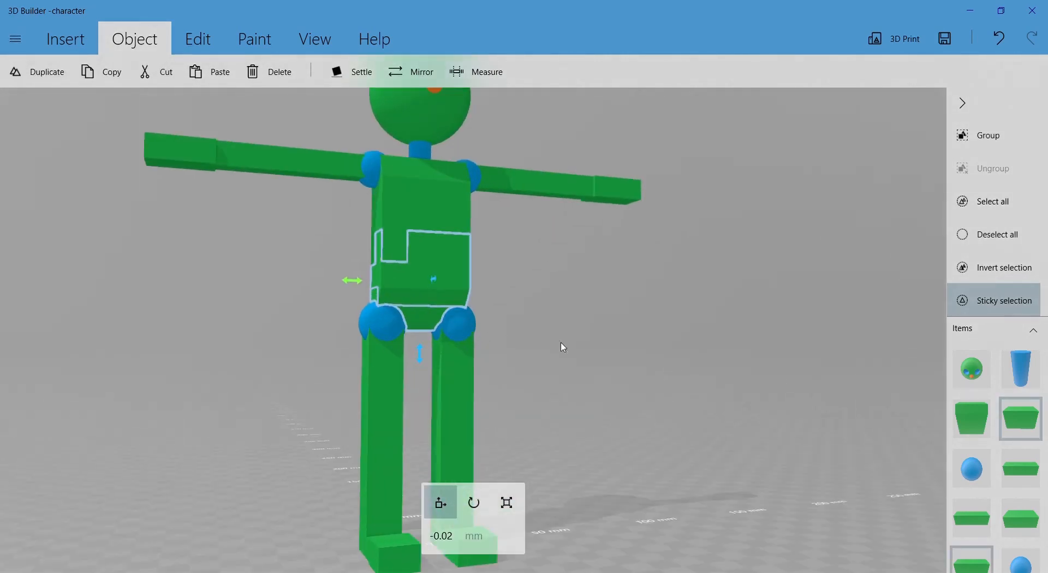
pyautogui.click(429, 303)
pyautogui.moveTo(536, 343); pyautogui.dragTo(602, 346)
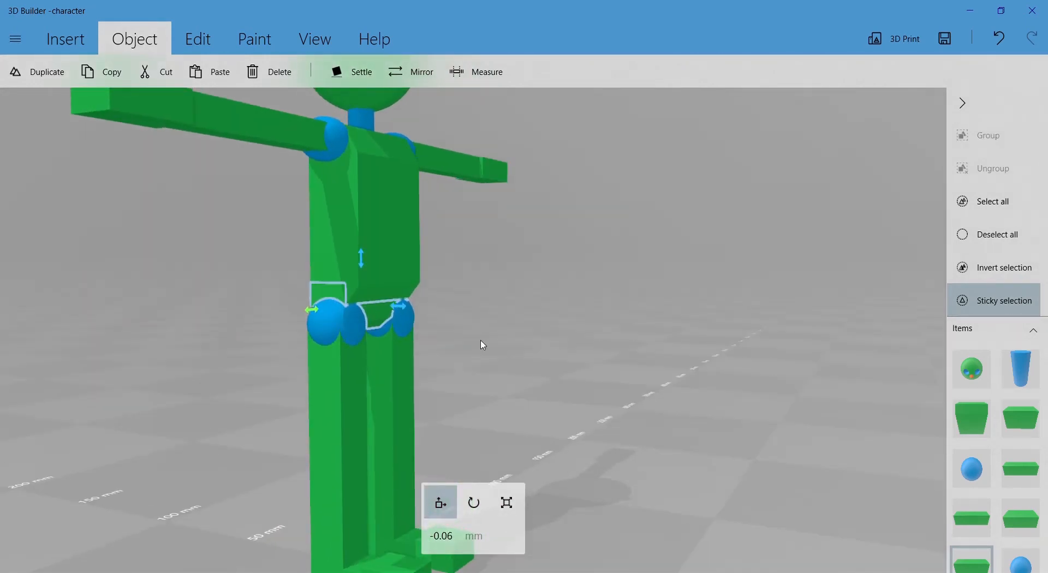
pyautogui.press('s')
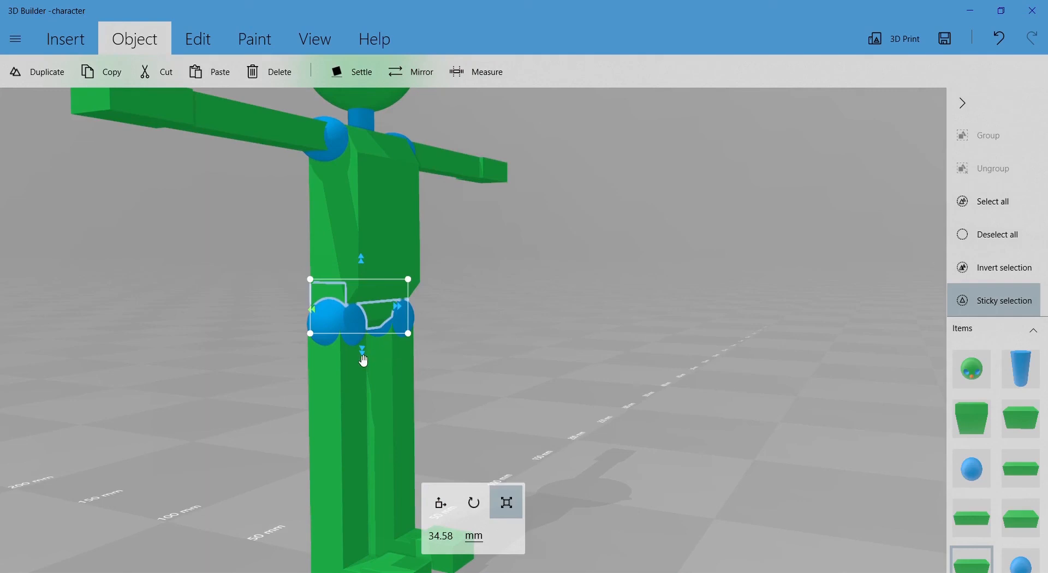
pyautogui.moveTo(364, 375); pyautogui.dragTo(364, 381)
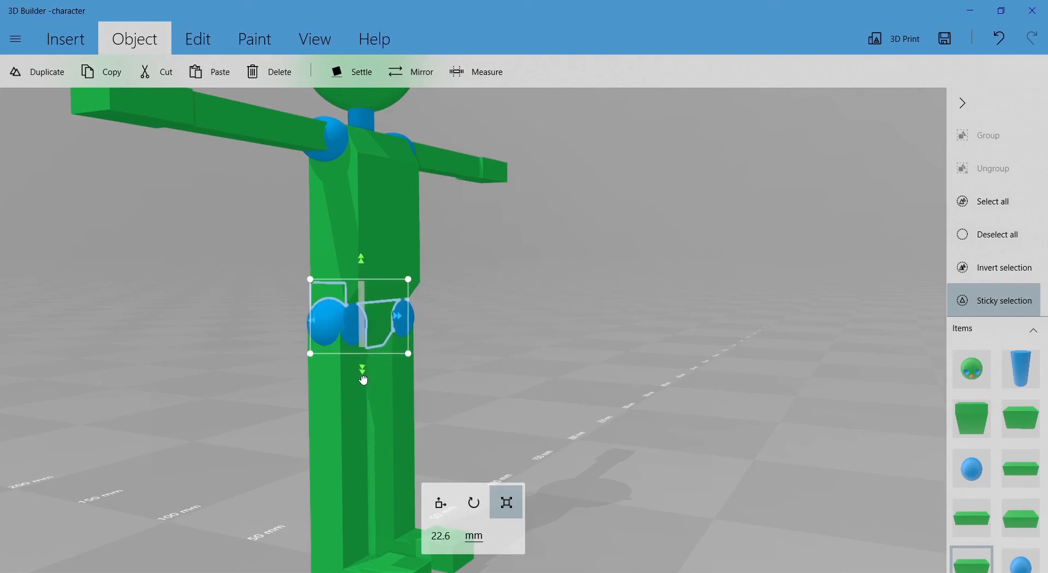
pyautogui.moveTo(437, 371); pyautogui.dragTo(280, 374)
pyautogui.click(407, 344)
# Lower both legs together to a vertical position of about 40.15 mm so the hip spheres sit lower on the pelvis
pyautogui.scroll(4, 572, 345)
pyautogui.moveTo(572, 345); pyautogui.dragTo(421, 344)
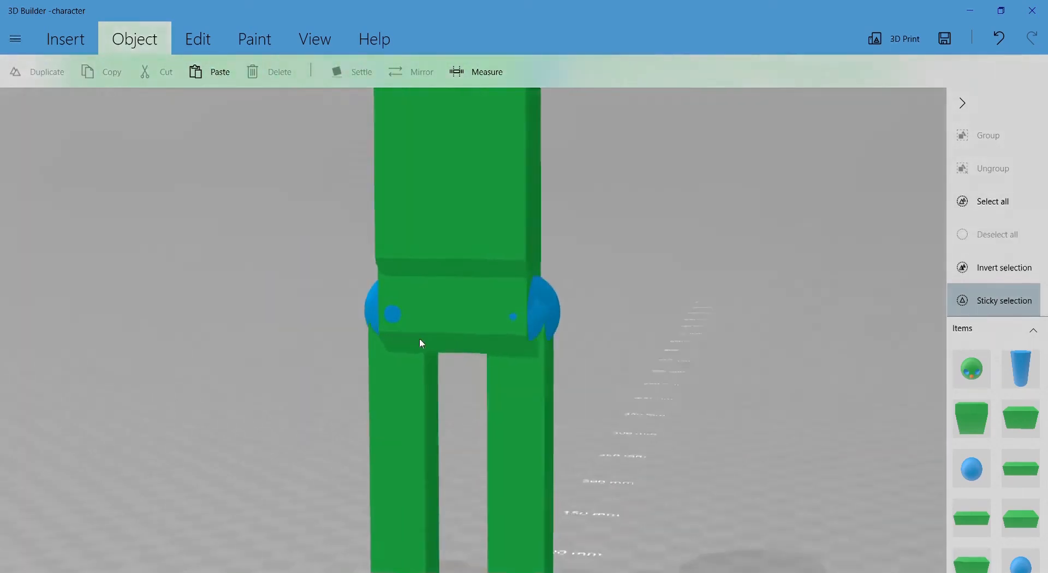
pyautogui.scroll(2, 481, 328)
pyautogui.click(481, 327)
pyautogui.click(328, 395)
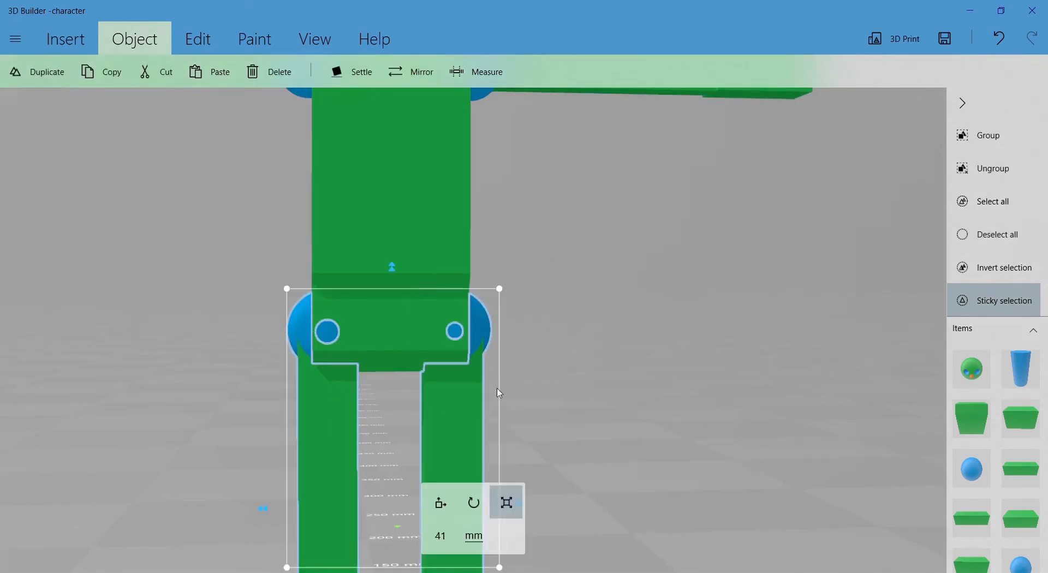
pyautogui.scroll(-3, 494, 390)
pyautogui.press('space')
pyautogui.moveTo(449, 278); pyautogui.dragTo(447, 299)
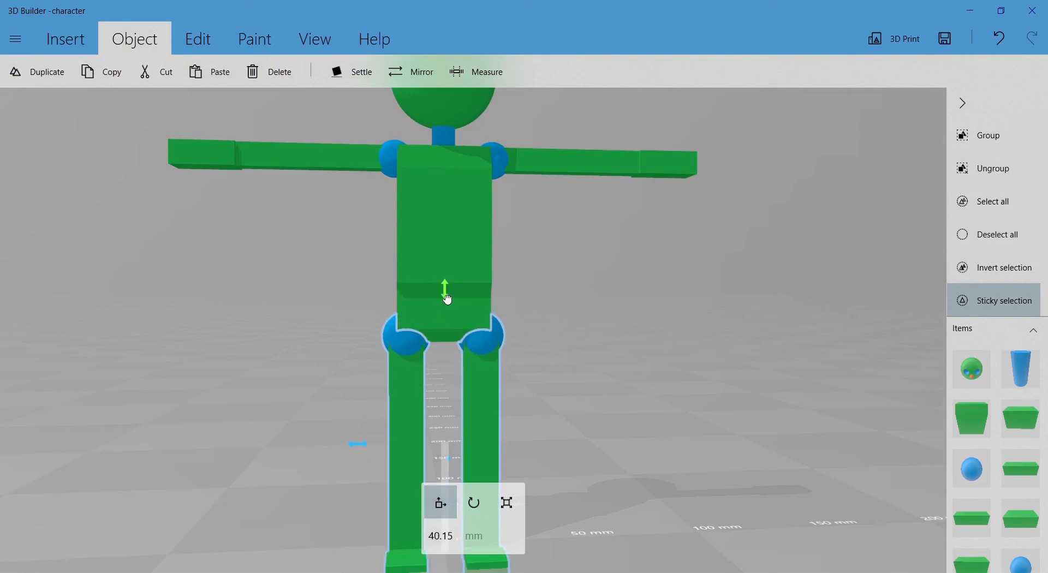
pyautogui.click(586, 349)
# Raise the whole figure to a vertical position of about 101.32 mm so the feet clear the ground plane, and deselect it
pyautogui.moveTo(585, 349); pyautogui.dragTo(889, 344)
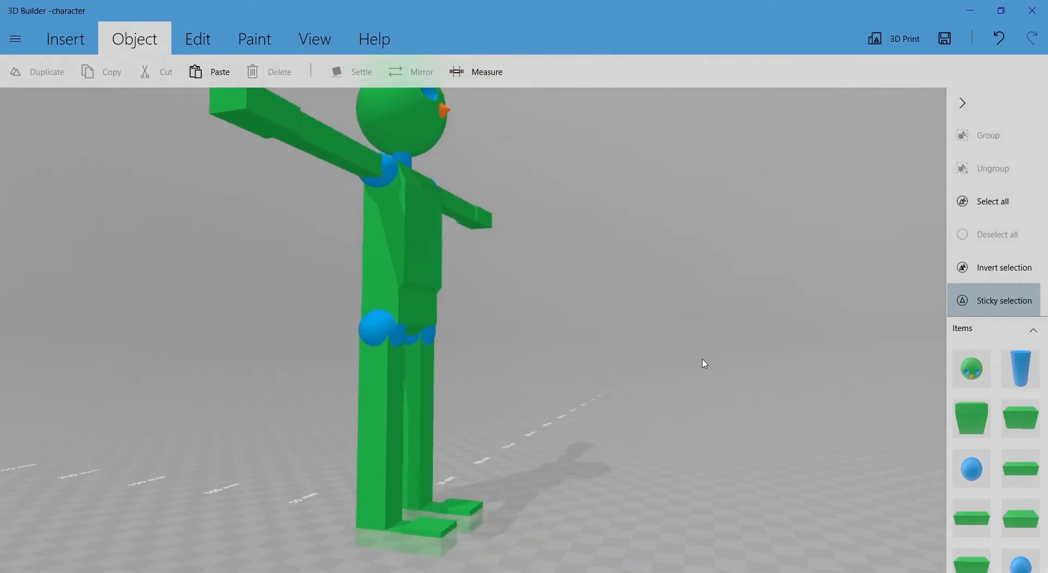
pyautogui.scroll(-3, 704, 363)
pyautogui.click(987, 206)
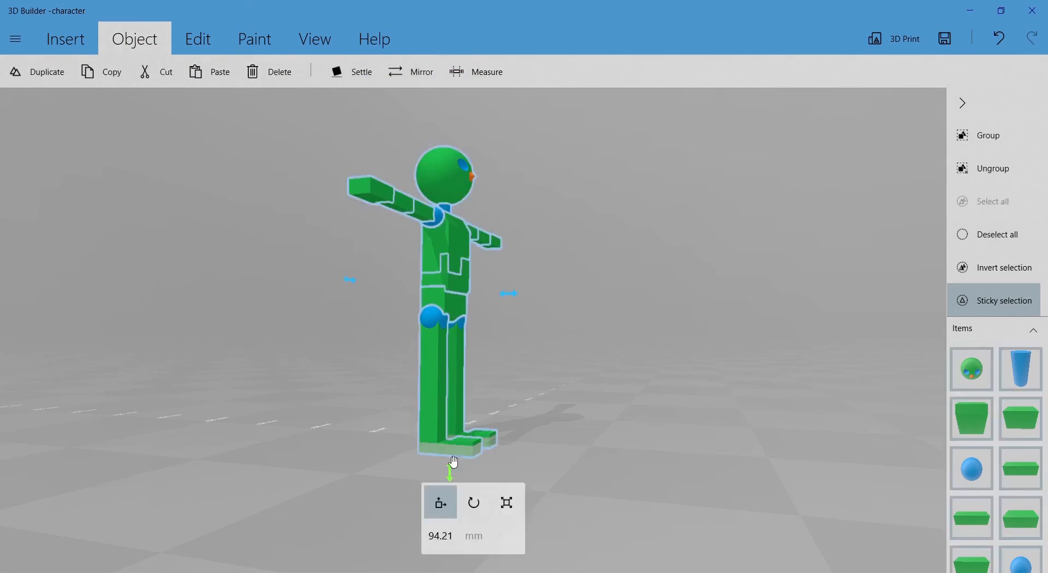
pyautogui.moveTo(453, 474)
pyautogui.mouseDown()
pyautogui.moveTo(452, 434)
pyautogui.moveTo(452, 461)
pyautogui.mouseUp()
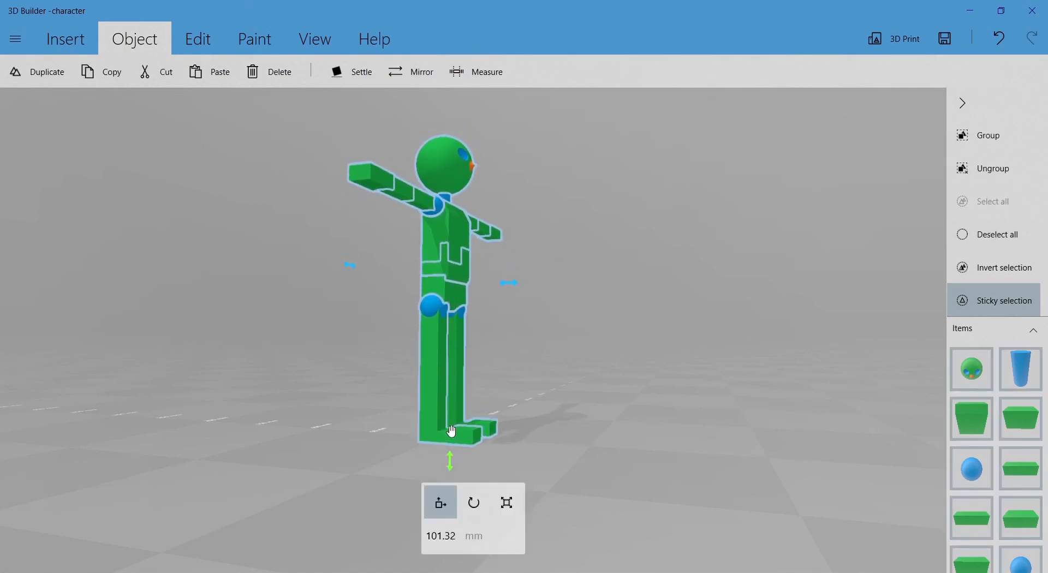
pyautogui.click(975, 270)
# Select every part of the figure and group them into a single object
pyautogui.moveTo(936, 260); pyautogui.dragTo(268, 348)
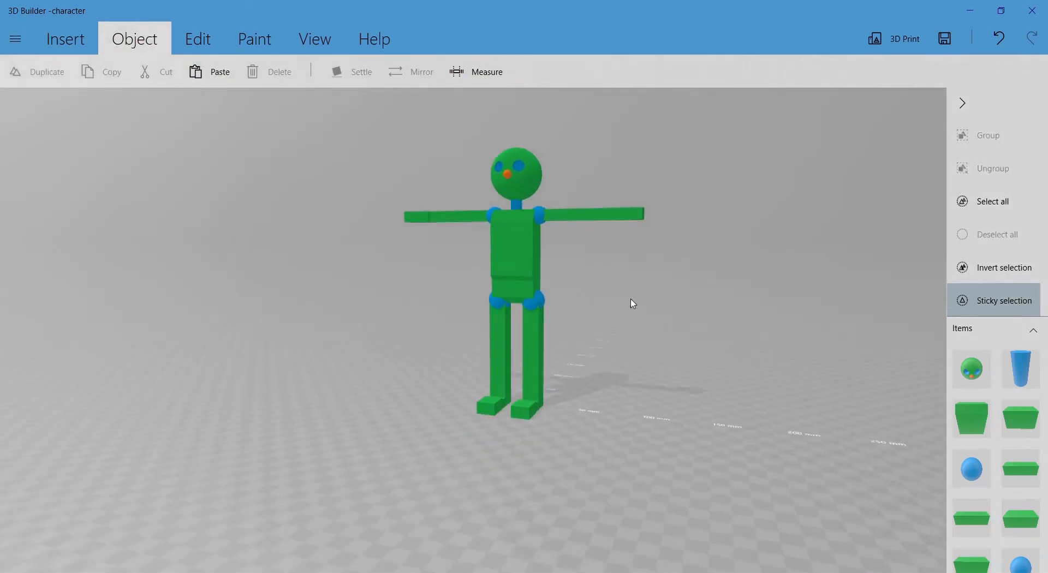
pyautogui.moveTo(637, 283); pyautogui.dragTo(617, 326)
pyautogui.scroll(3, 617, 327)
pyautogui.moveTo(646, 309); pyautogui.dragTo(633, 435, button='right')
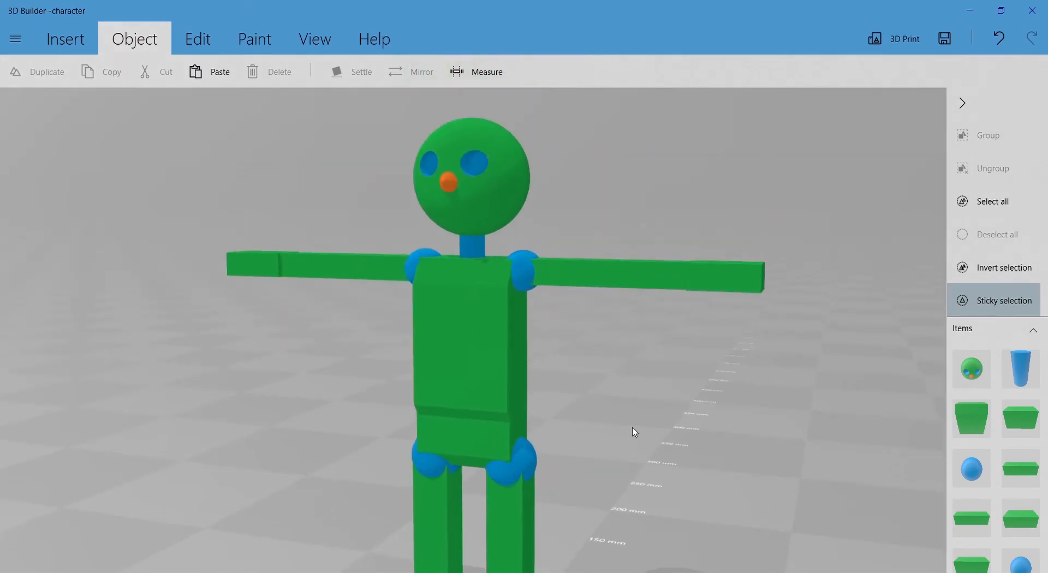
pyautogui.scroll(-1, 632, 435)
pyautogui.click(162, 47)
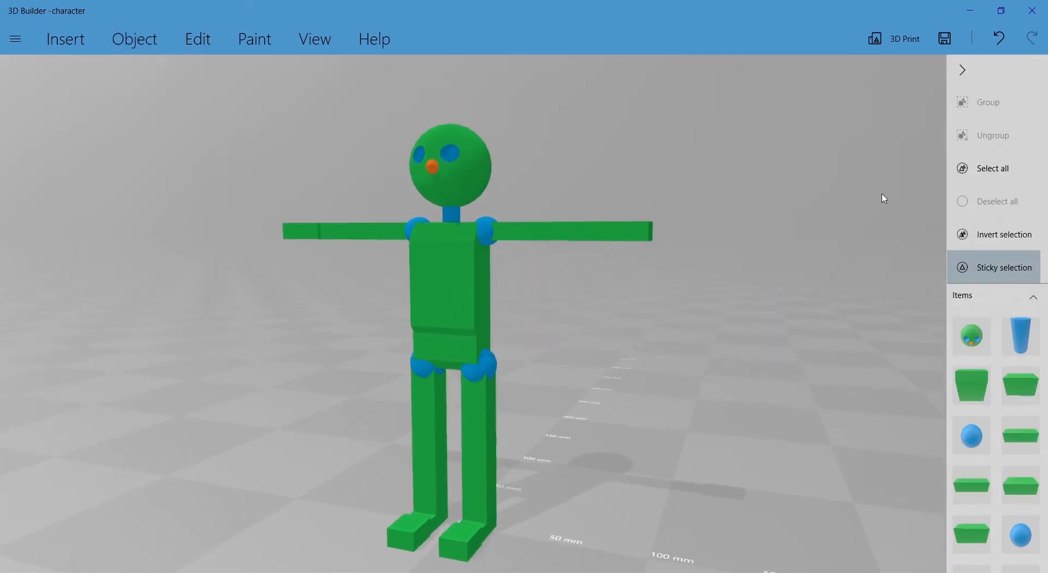
pyautogui.click(992, 168)
pyautogui.moveTo(456, 268); pyautogui.dragTo(529, 301)
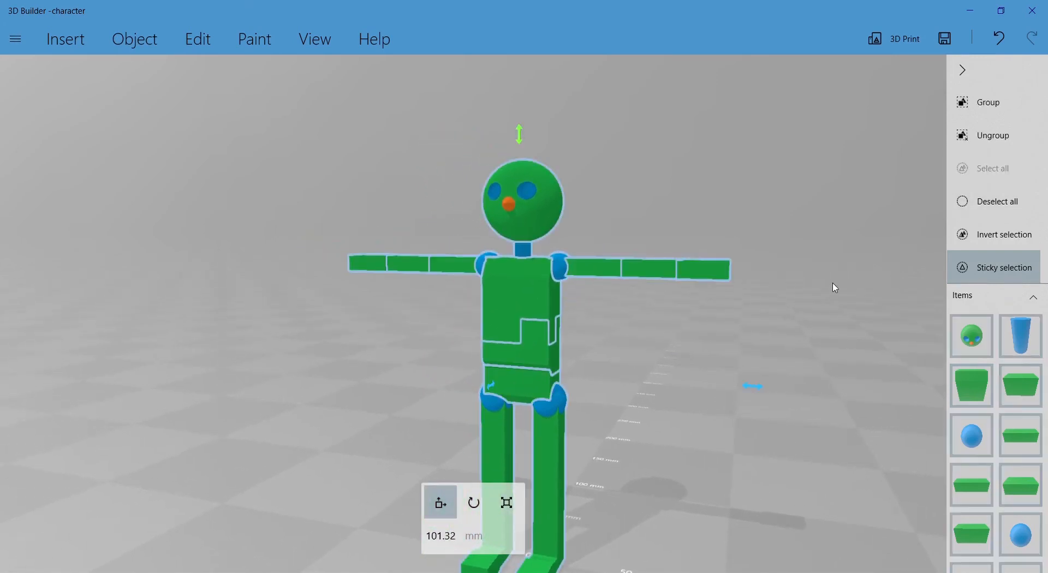
pyautogui.click(982, 116)
# Inspect the grouped figure from several sides and ungroup it into its separate parts
pyautogui.moveTo(705, 327); pyautogui.dragTo(605, 264, button='right')
pyautogui.moveTo(430, 225); pyautogui.dragTo(676, 340)
pyautogui.moveTo(664, 367); pyautogui.dragTo(553, 302, button='right')
pyautogui.click(455, 326)
pyautogui.moveTo(456, 326); pyautogui.dragTo(825, 347)
pyautogui.moveTo(711, 325); pyautogui.dragTo(311, 346)
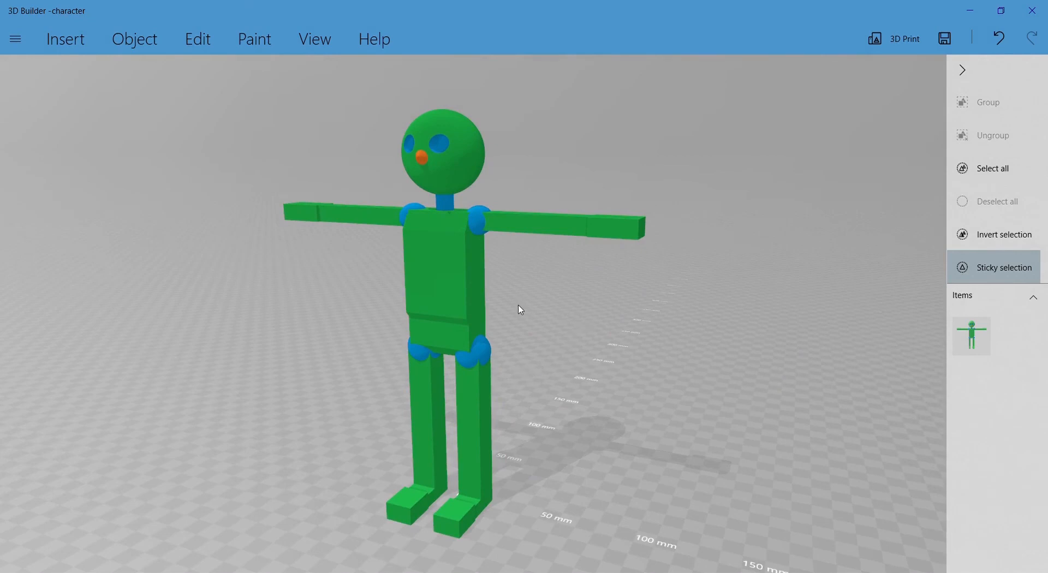
pyautogui.moveTo(479, 314); pyautogui.dragTo(547, 197)
pyautogui.click(464, 195)
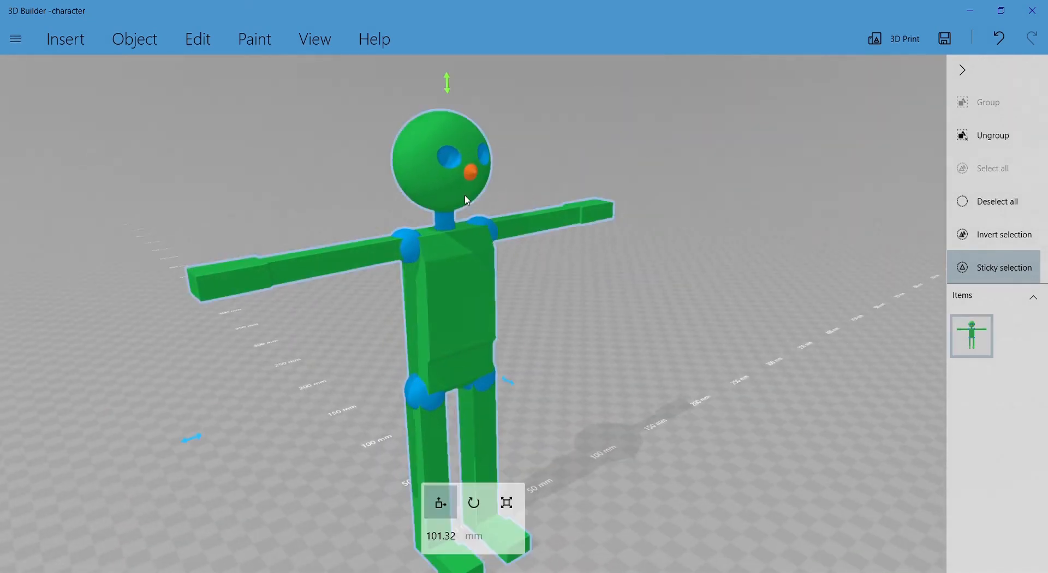
pyautogui.click(988, 135)
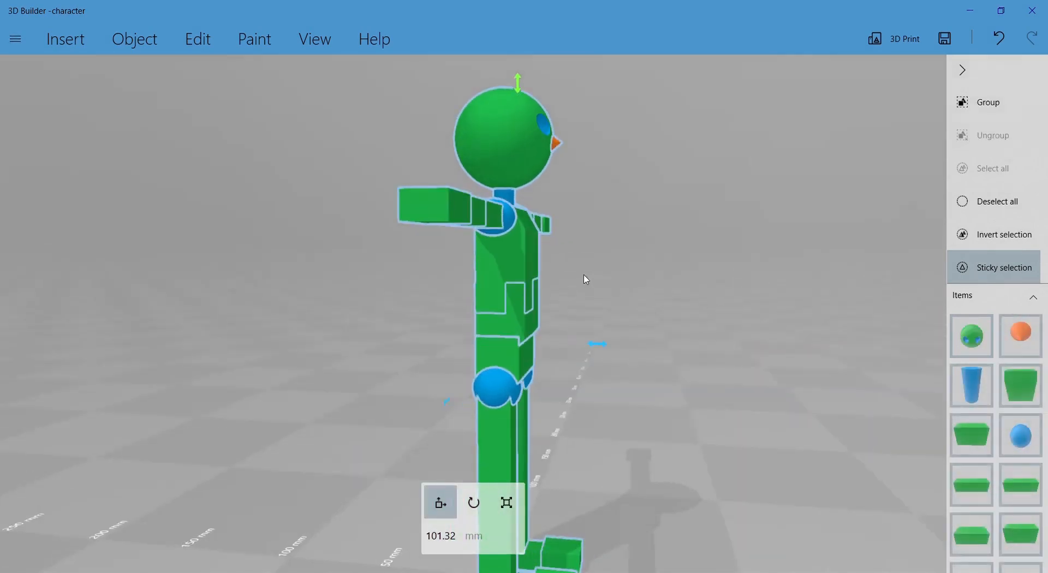